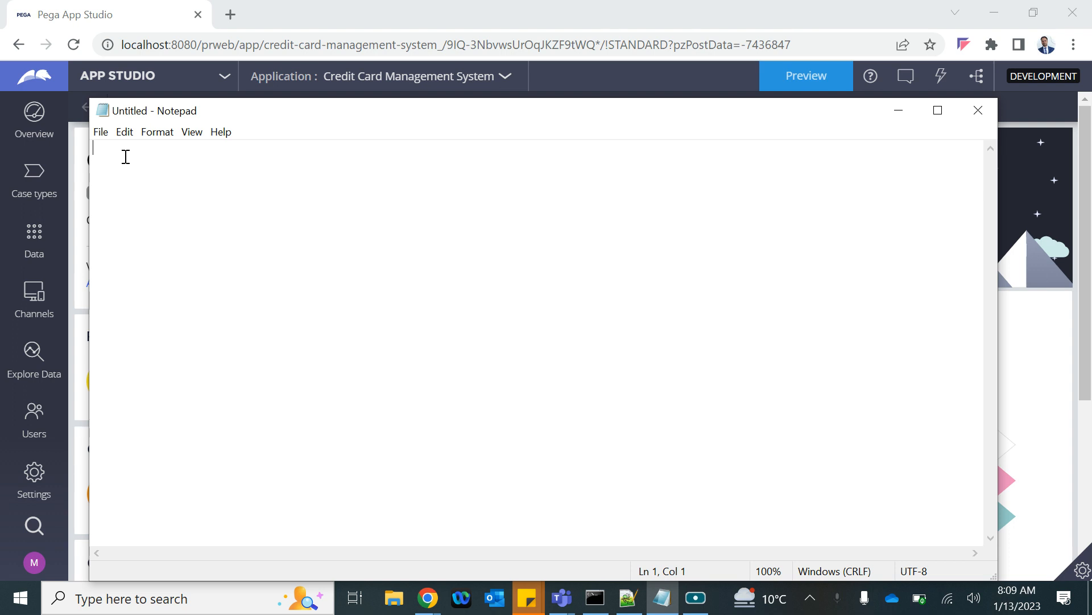
- Switch to Pega App Studio in the browser and open the list of available studios
key(alt+Tab)
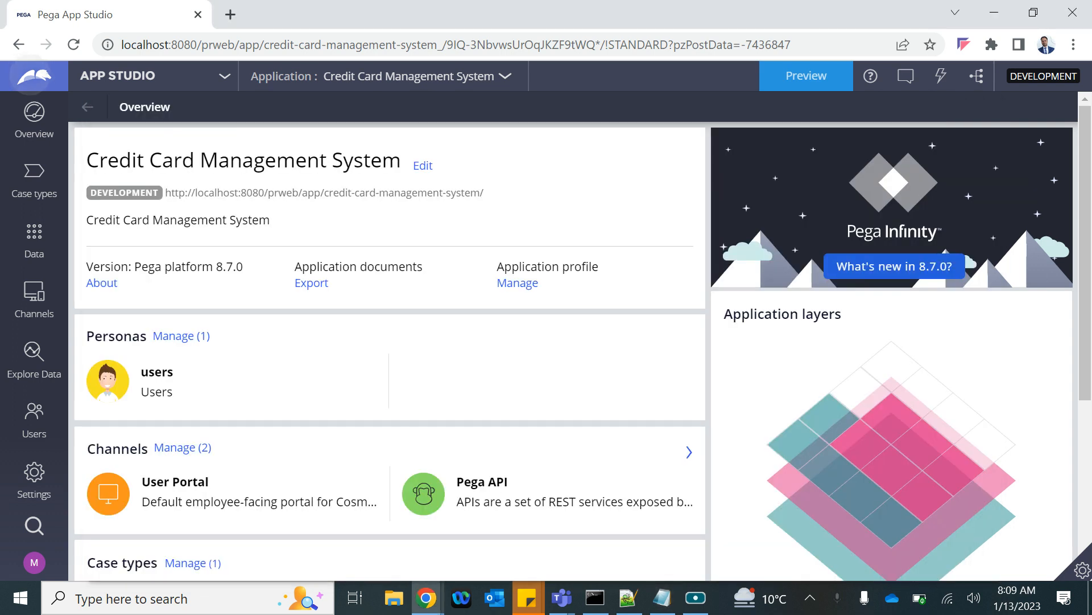
click(34, 76)
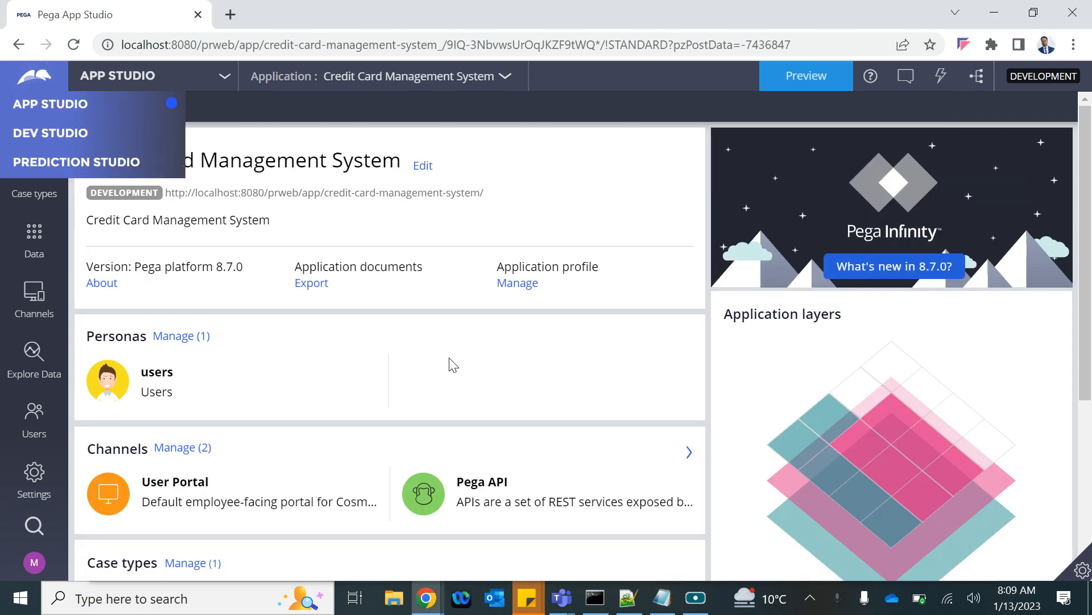
- Switch to Notepad and write "Case Type" and "Data Classes" on two separate lines
click(661, 598)
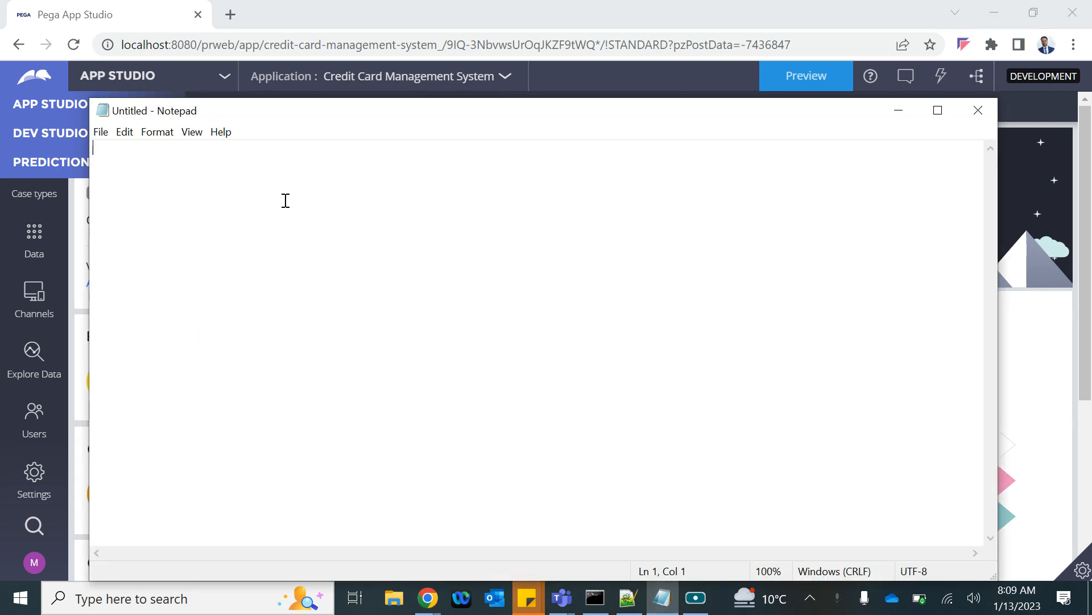
text(Case)
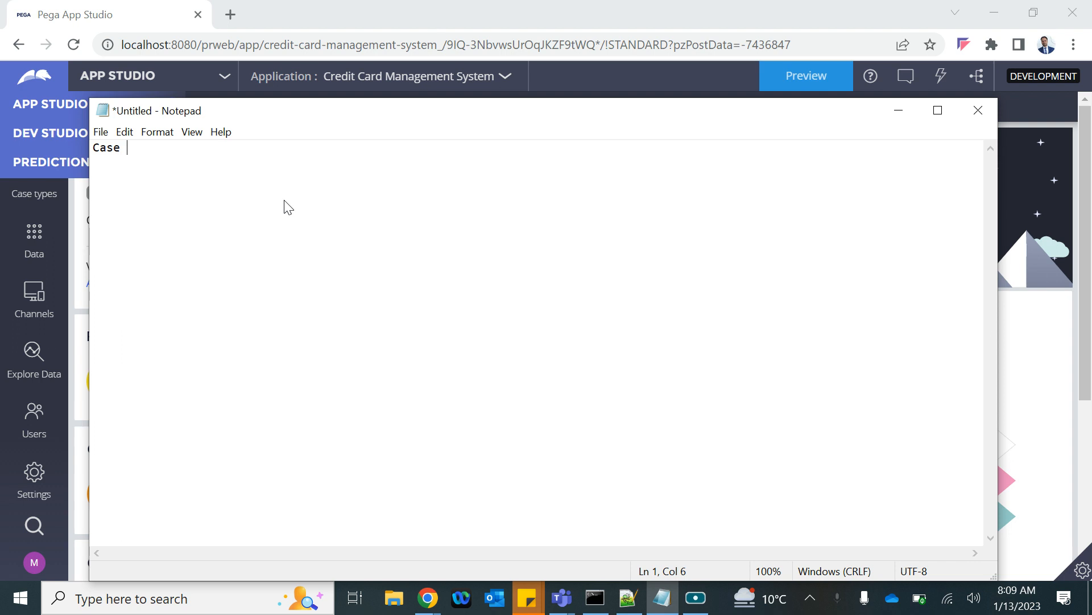
text( Type )
text(Data)
text( Classes )
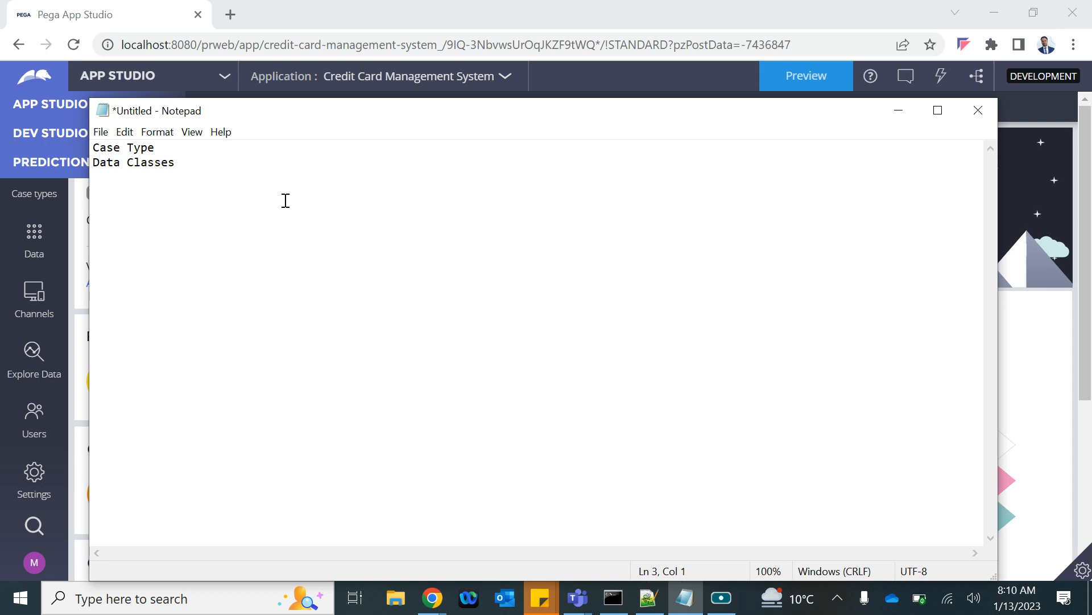
- Add the lines "Page properties in the work class" and "We configured view --- we used the work cass properties" to the notes
text(Page properties in the work class)
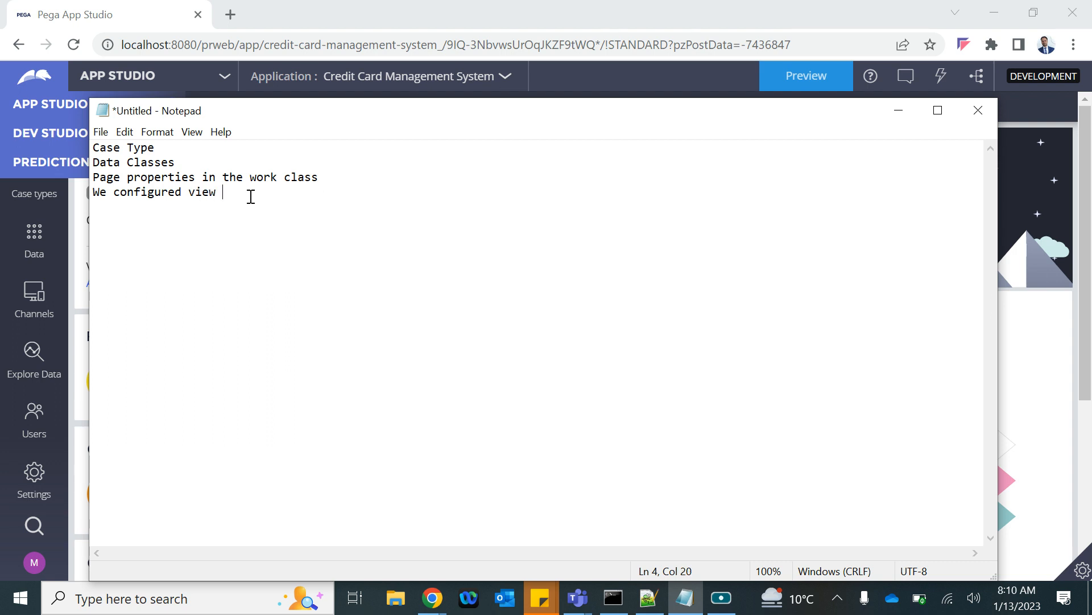
text(--- we used the wo)
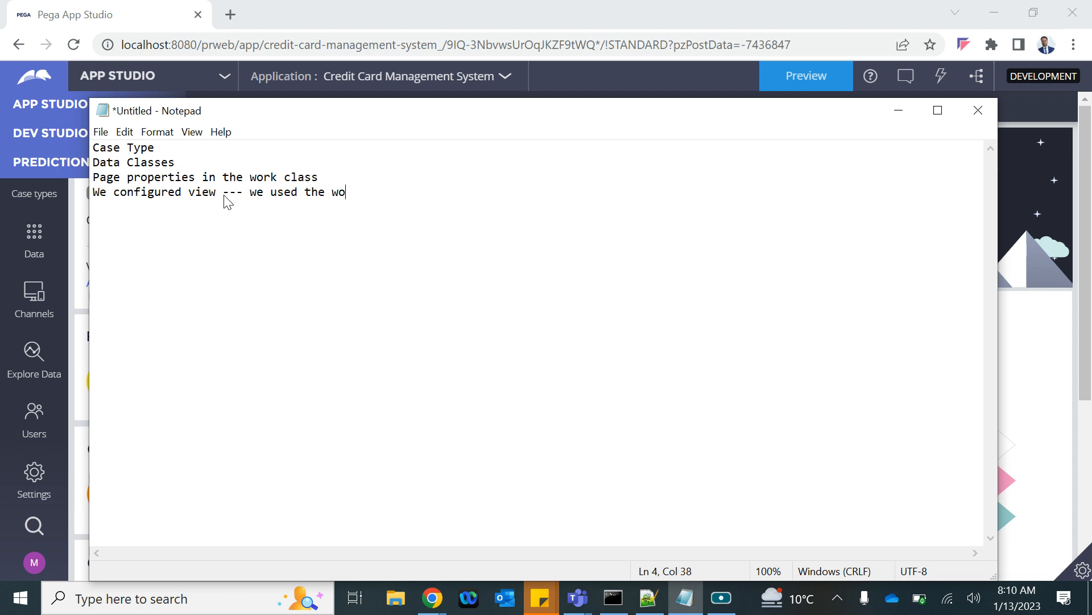
text(rk cass properties)
drag(223, 193, 91, 191)
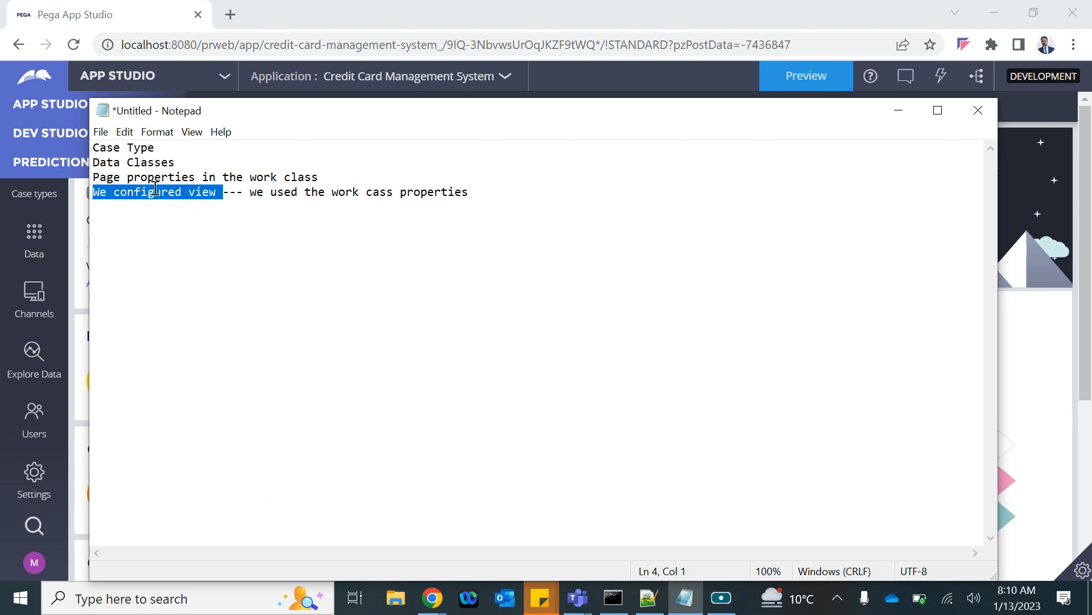
drag(204, 181, 94, 172)
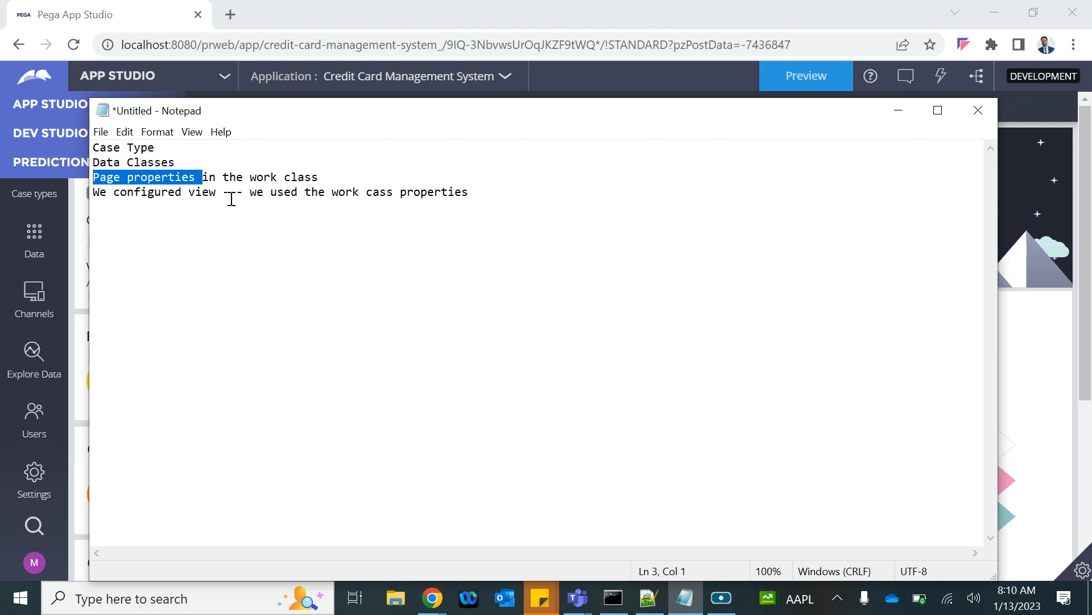
drag(230, 198, 95, 190)
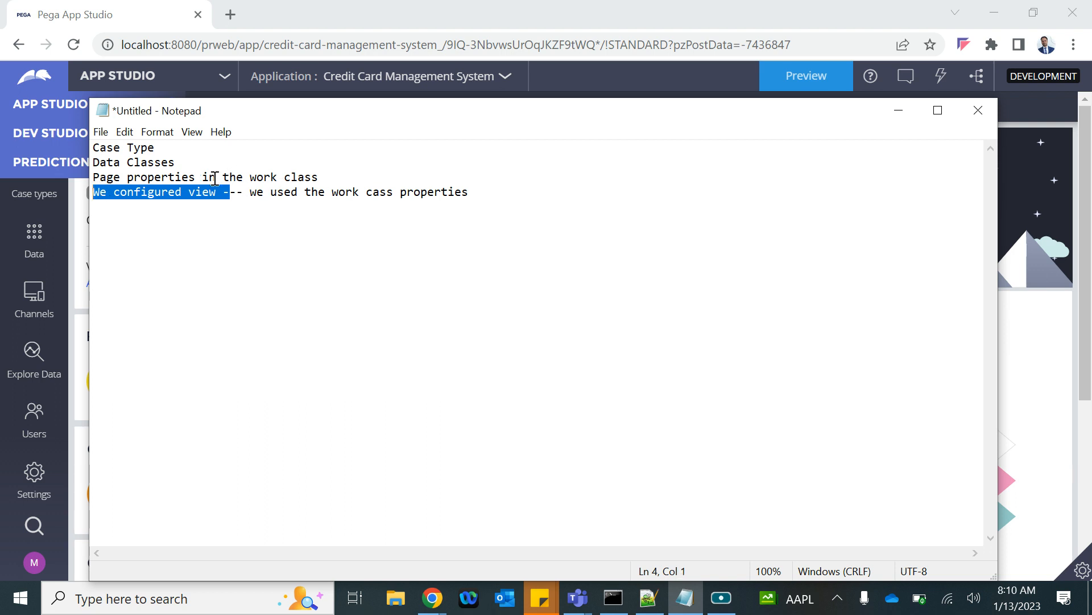
click(209, 176)
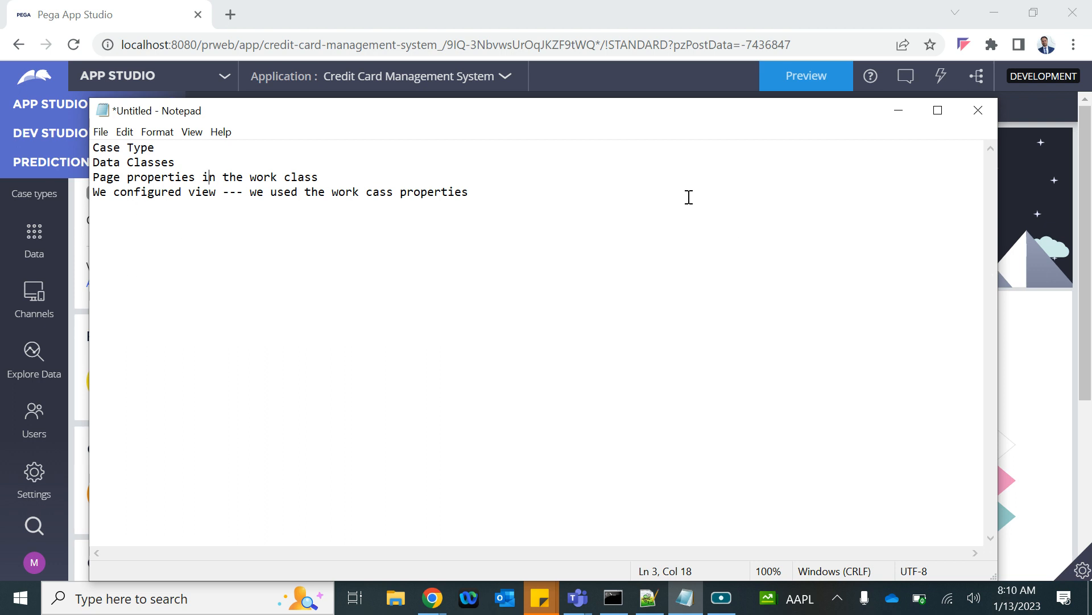
- Switch Pega to Dev Studio and expand the CCApplication class among the application's classes
click(42, 133)
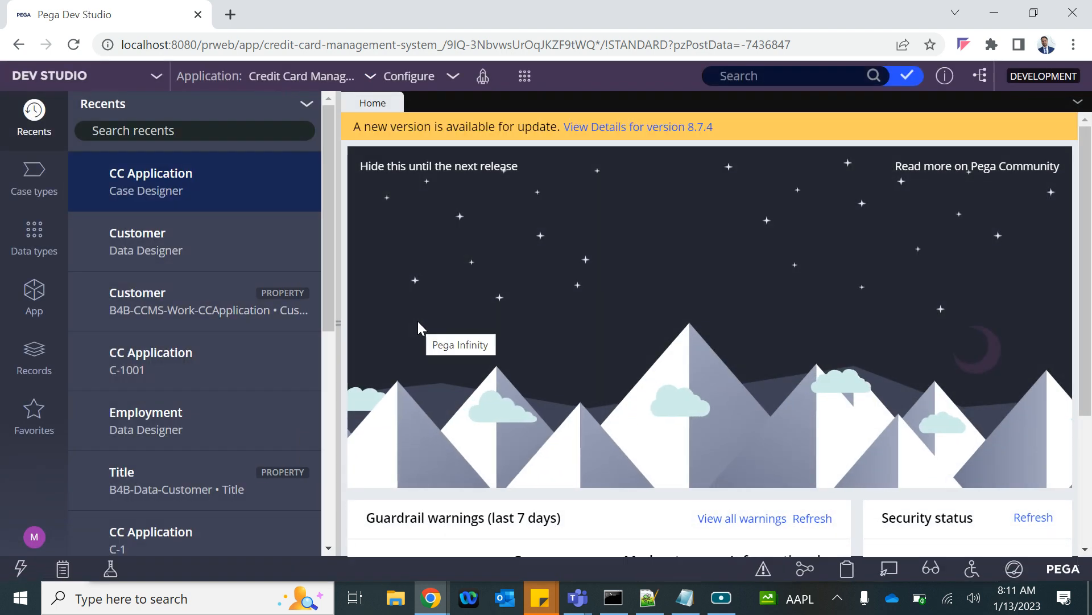
click(40, 303)
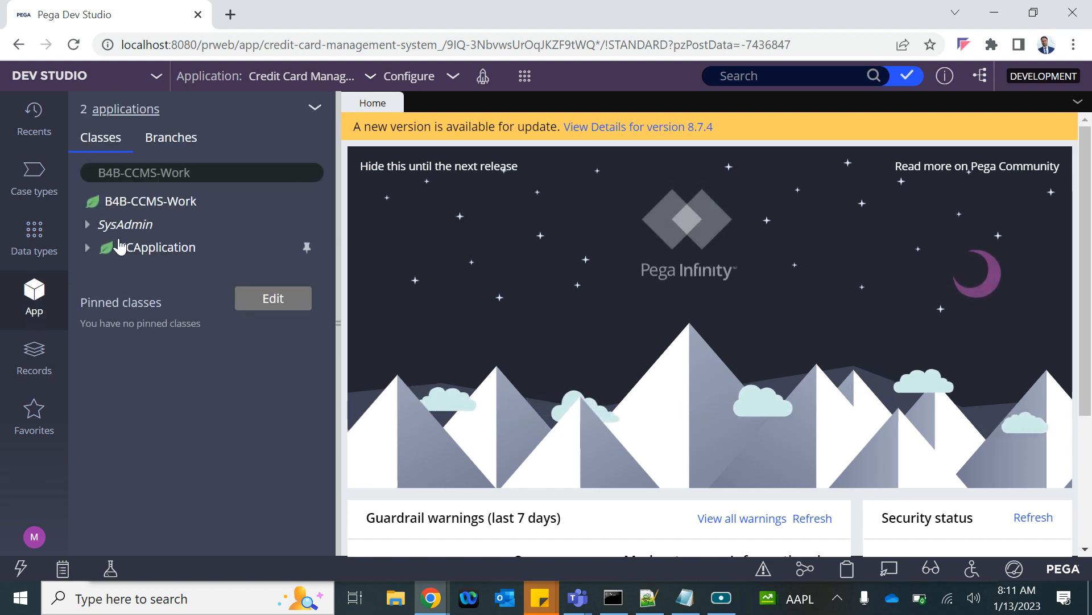
click(89, 249)
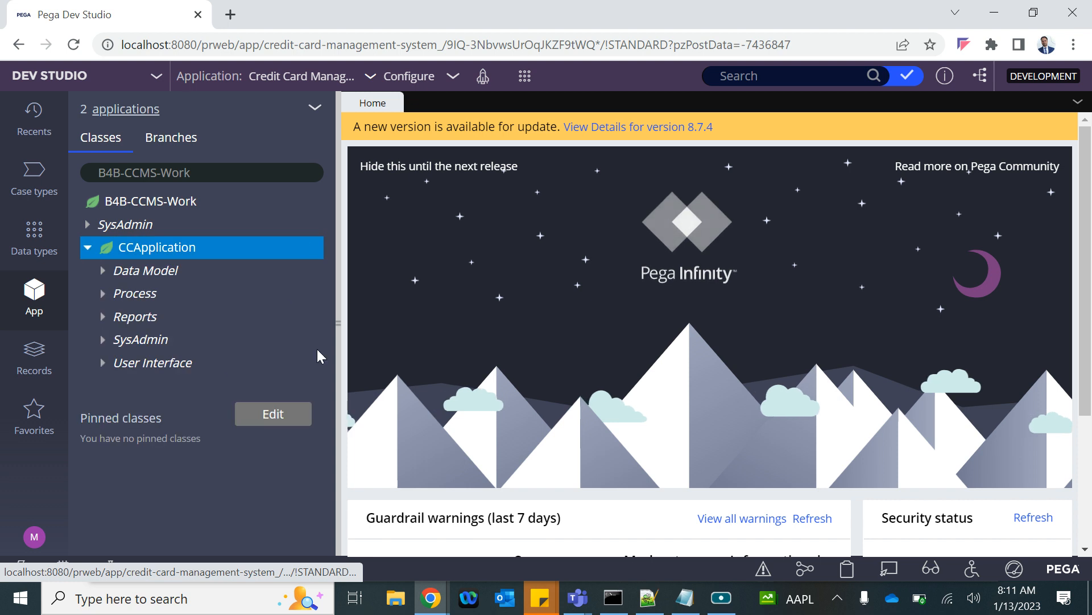
- Open the CC Application case type and open the flow behind its Application Submission process
click(34, 169)
click(141, 170)
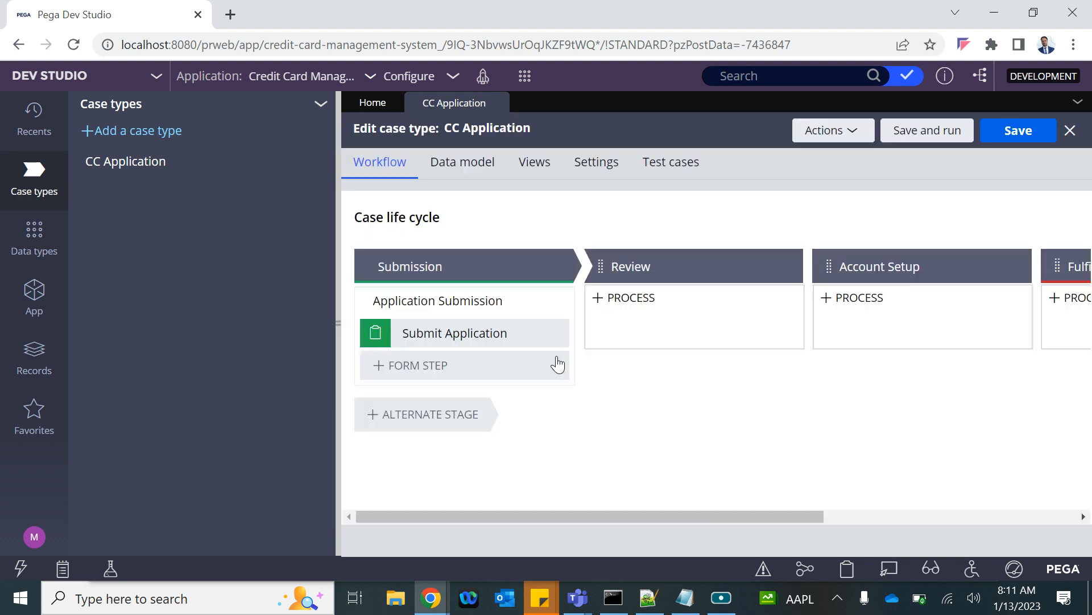
click(409, 293)
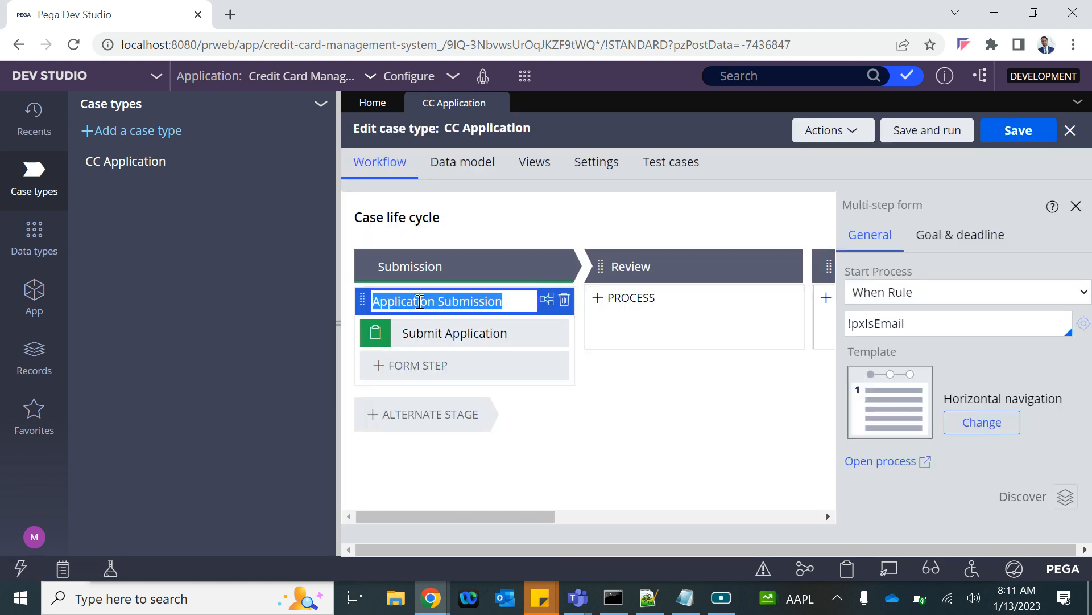
click(884, 461)
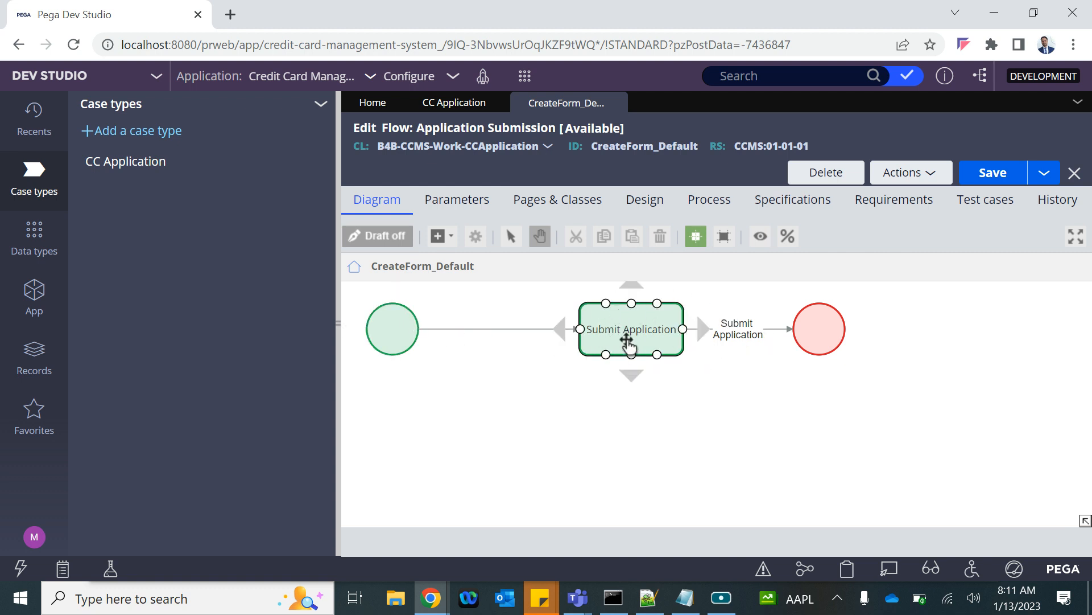
- Compare the Submit Application step in the case life cycle with its shape in the CreateForm_Default flow
click(452, 104)
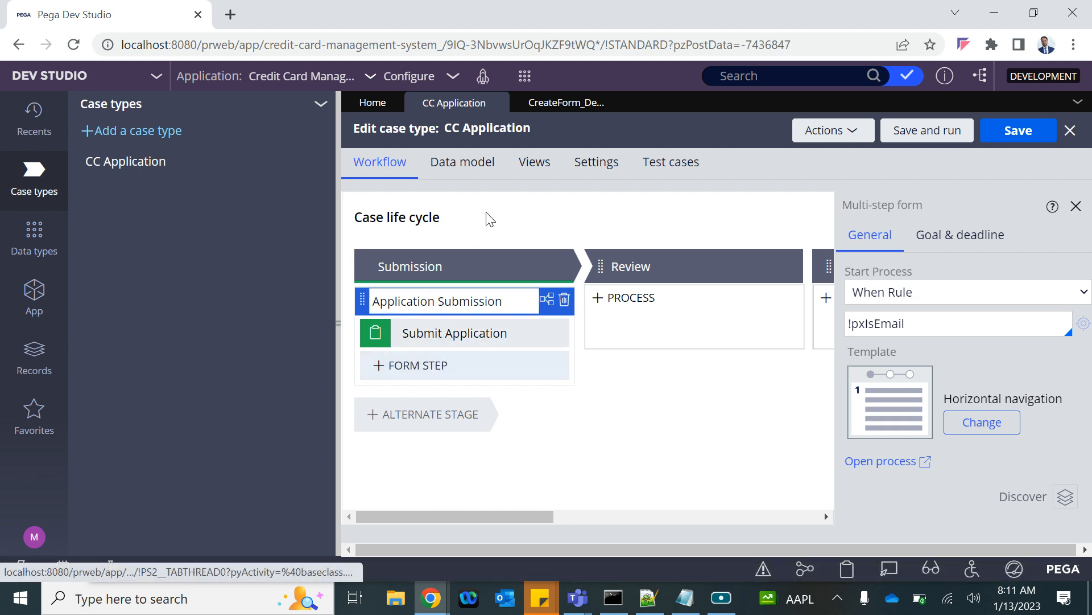
click(543, 103)
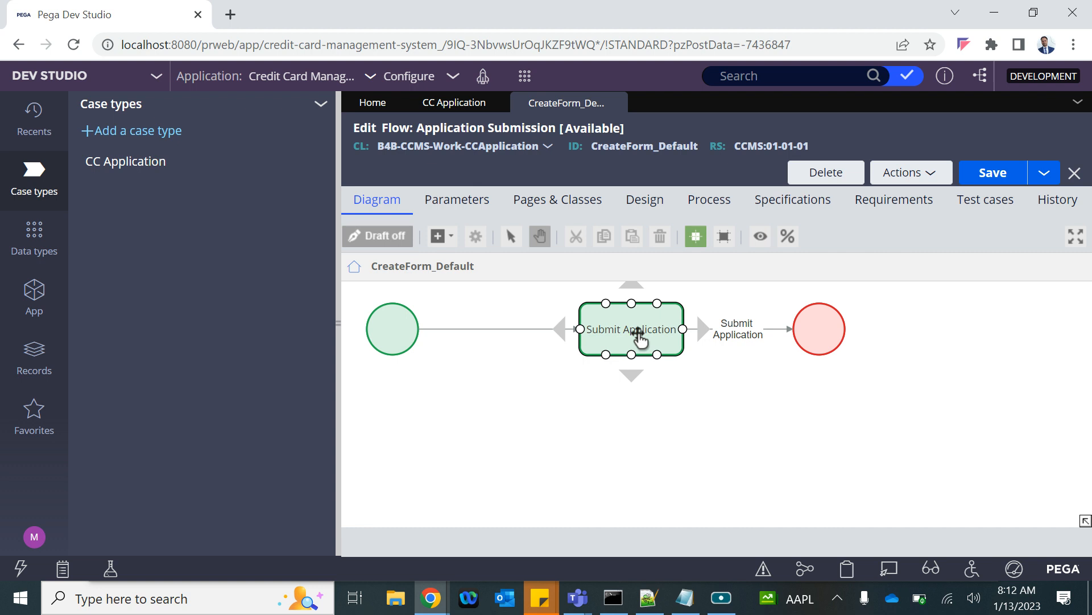
click(438, 111)
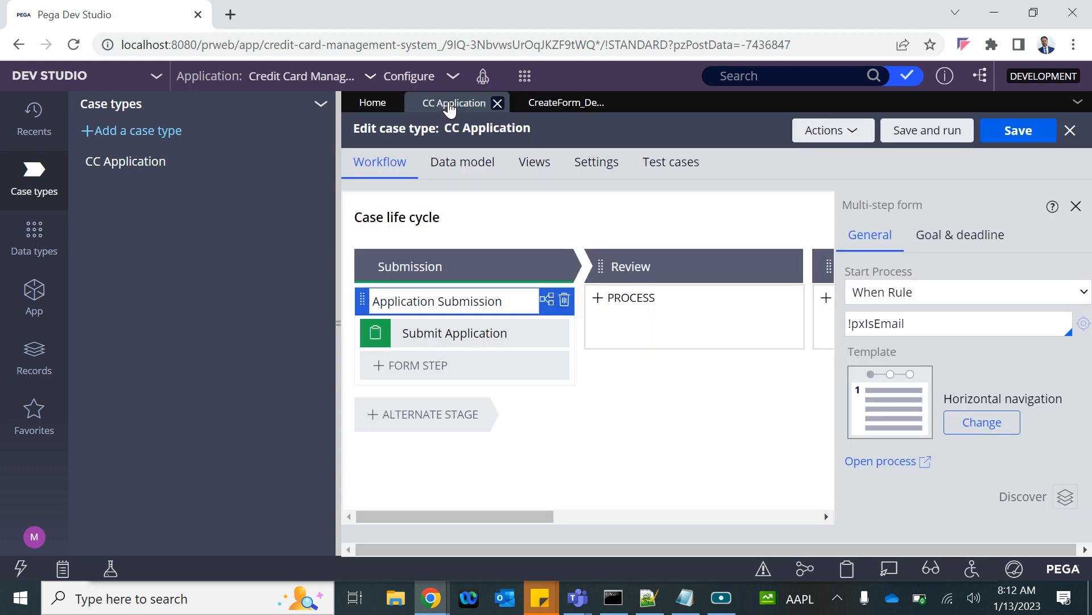
click(428, 335)
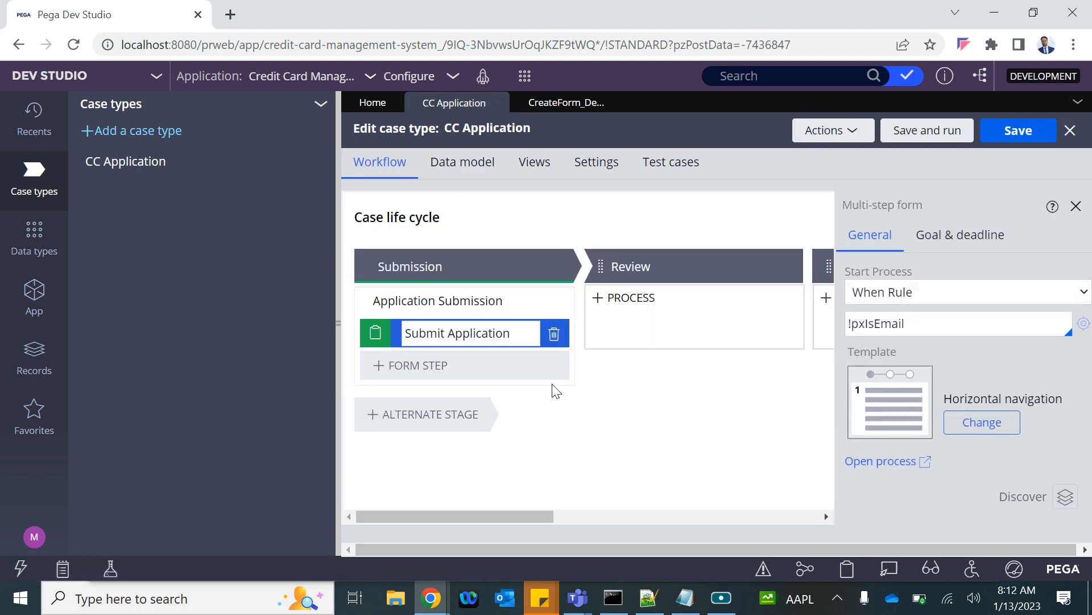
click(569, 105)
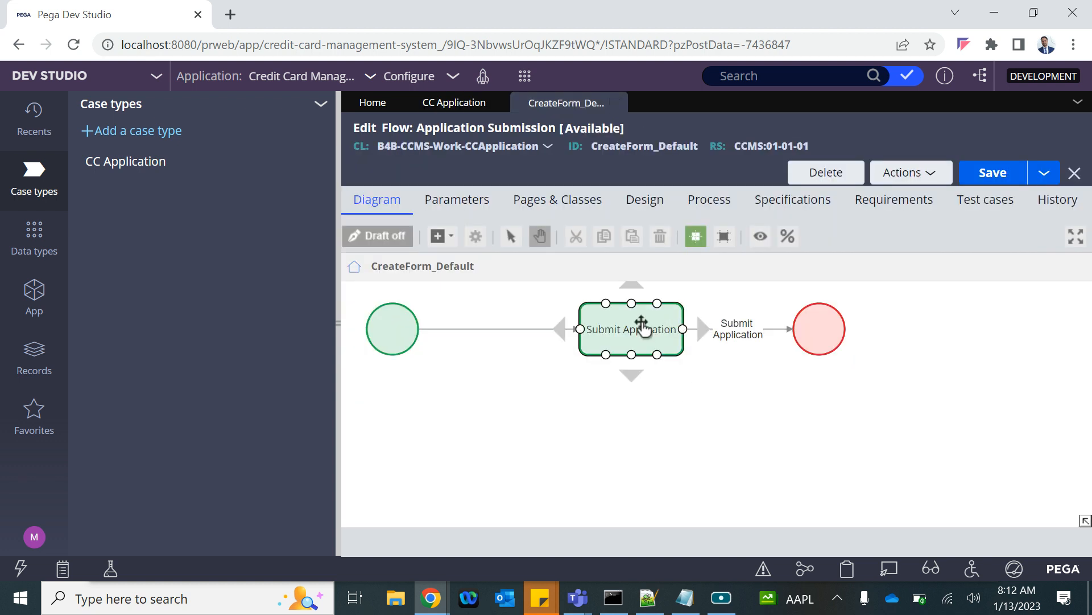
- Switch to Notepad and add the line "FLow ---> Shapes" below the existing notes, separated by blank lines
click(686, 597)
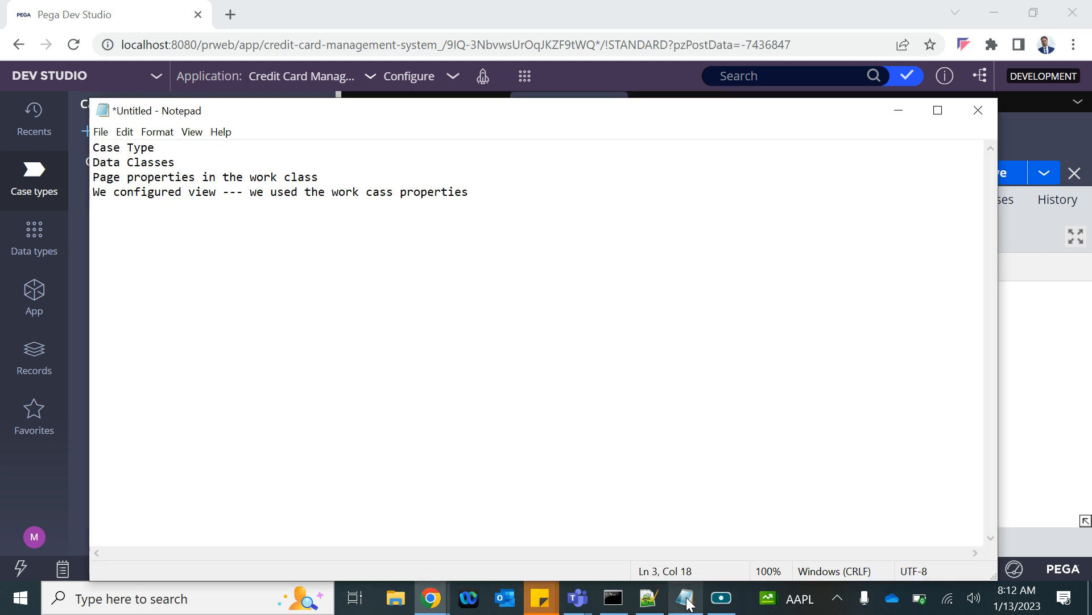
click(487, 191)
key(Return)
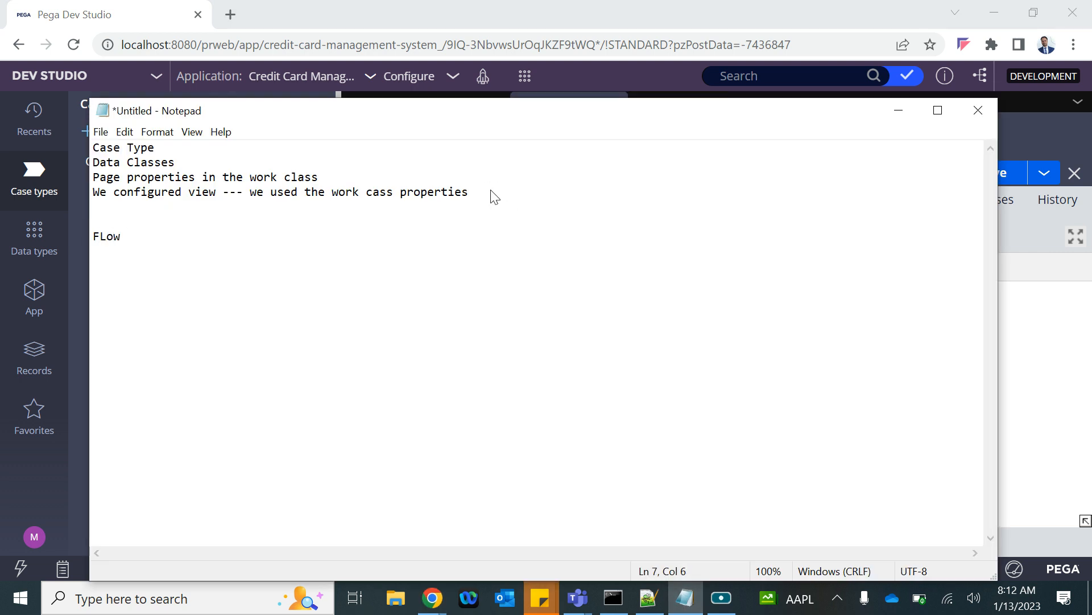
text(-)
text(> Shapes)
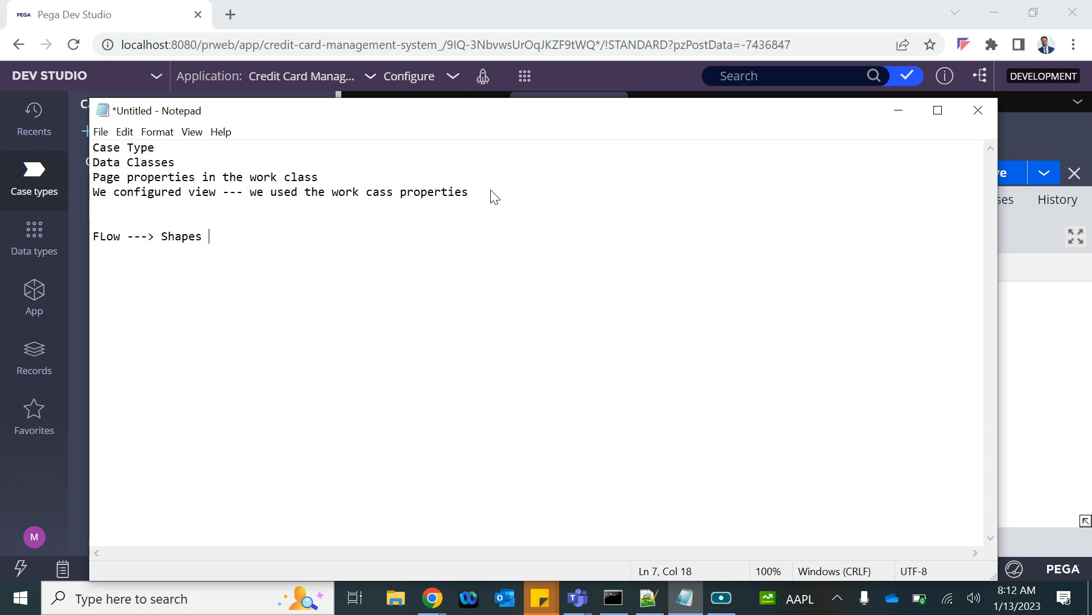
- Return to the CreateForm_Default flow and examine the shapes that can be added, including the Automations shapes
key(alt+Tab)
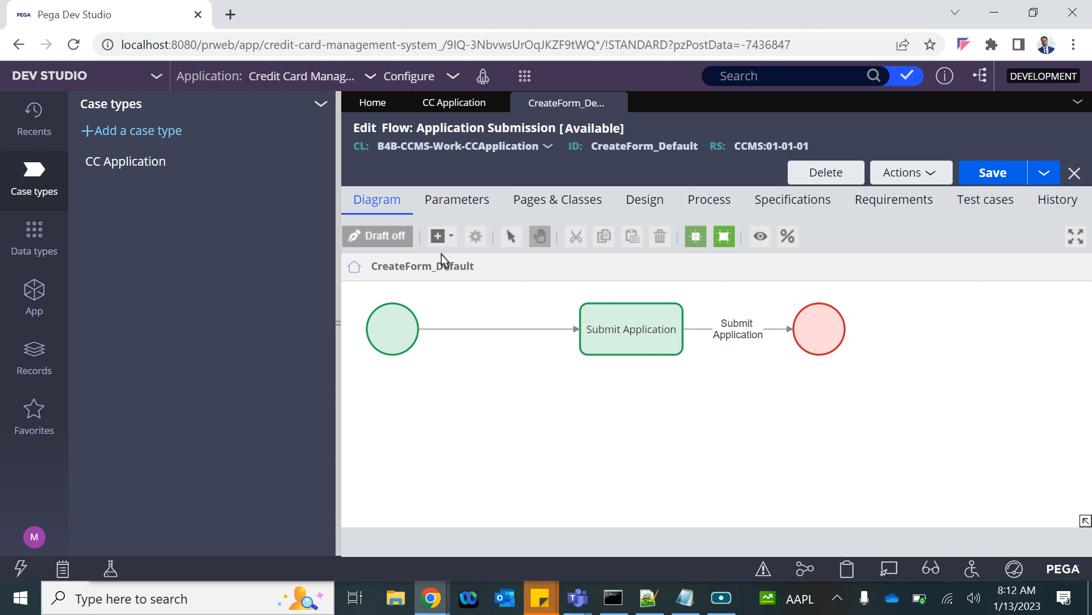
click(446, 235)
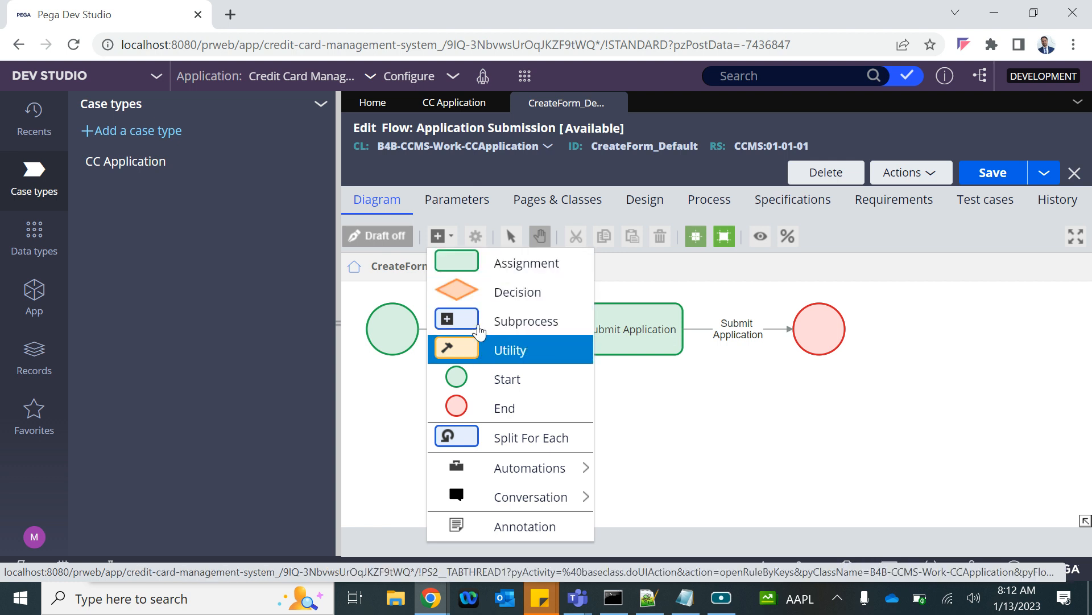
mouse_move(501, 469)
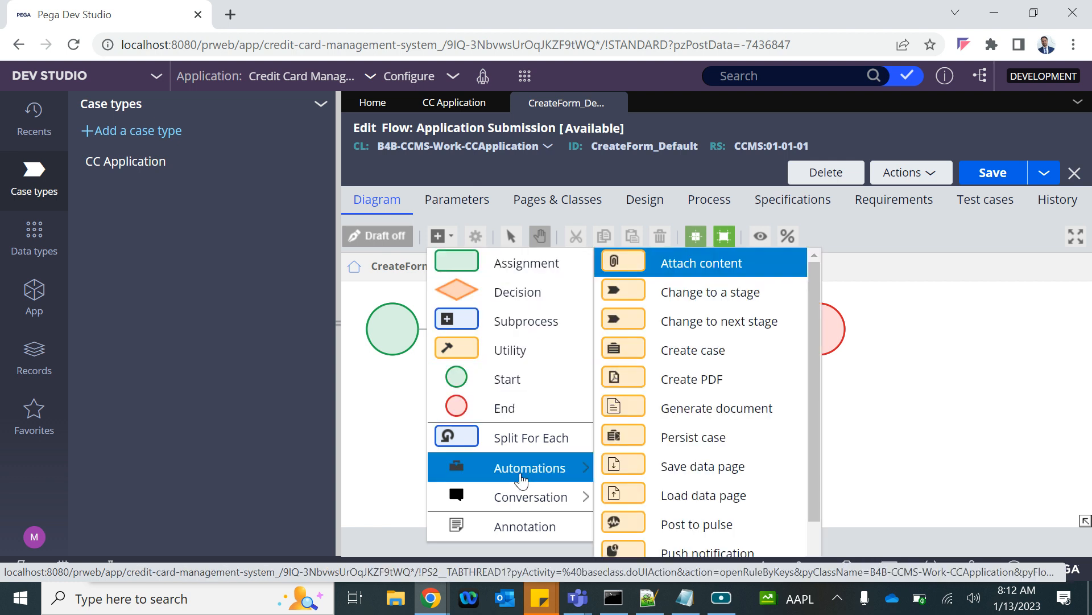
scroll(680, 372, down, 2)
scroll(677, 364, down, 2)
scroll(680, 369, up, 4)
scroll(716, 493, down, 5)
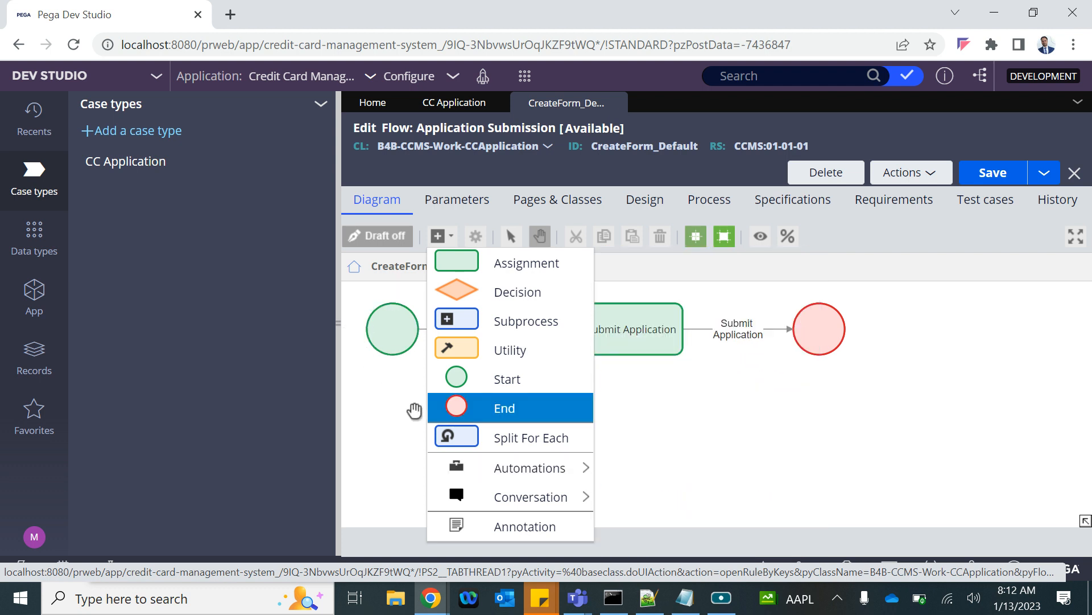
click(379, 429)
- Place an Assignment shape below the start of the flow, between the Start and Submit Application shapes, and delete it
click(626, 322)
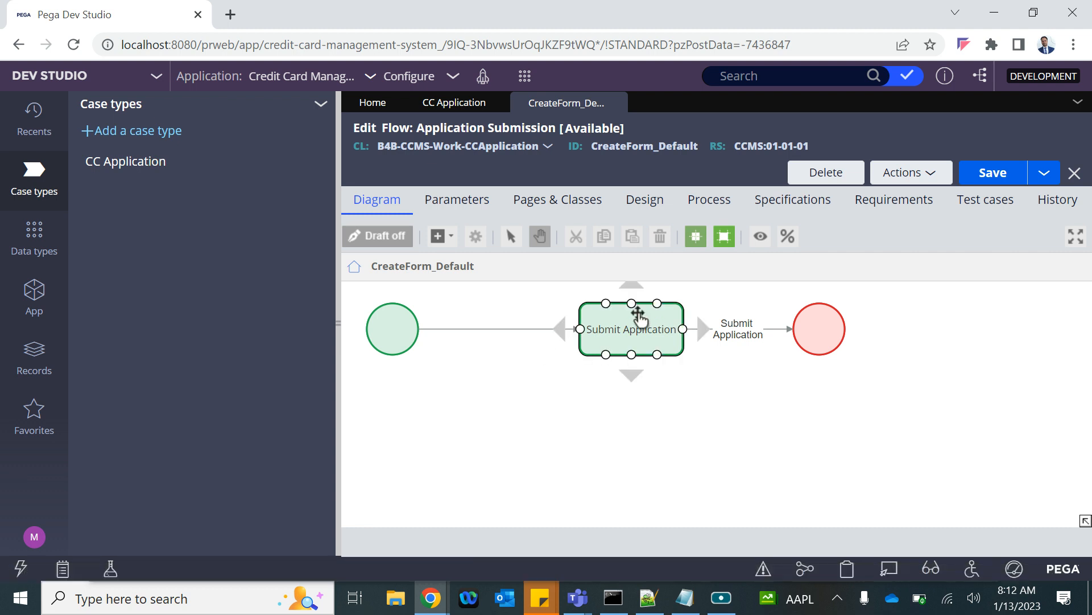
click(438, 236)
click(495, 261)
drag(742, 390, 555, 406)
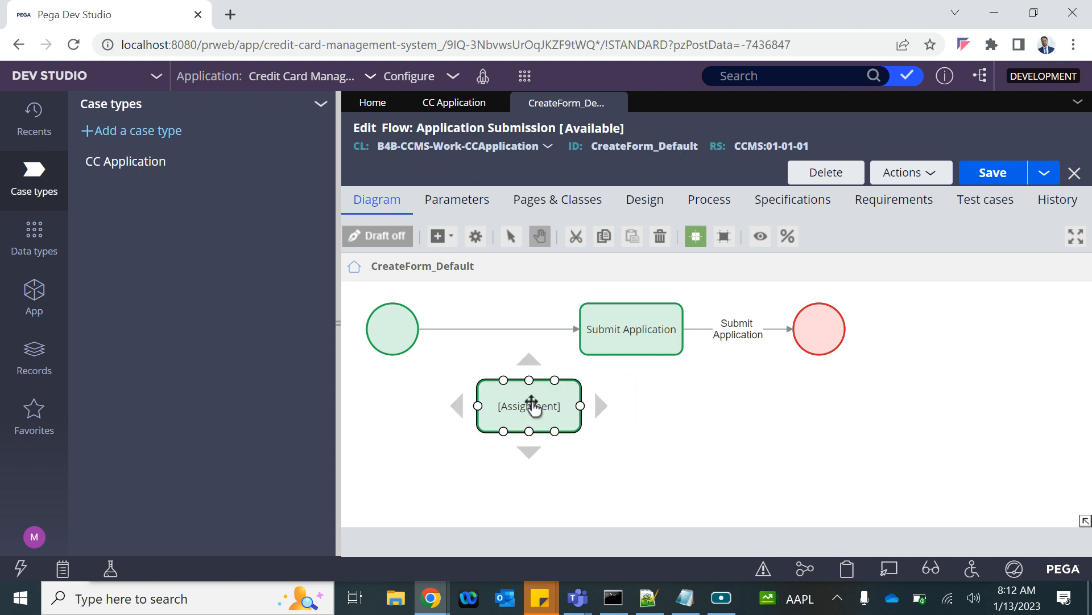
double_click(532, 406)
click(595, 348)
click(538, 391)
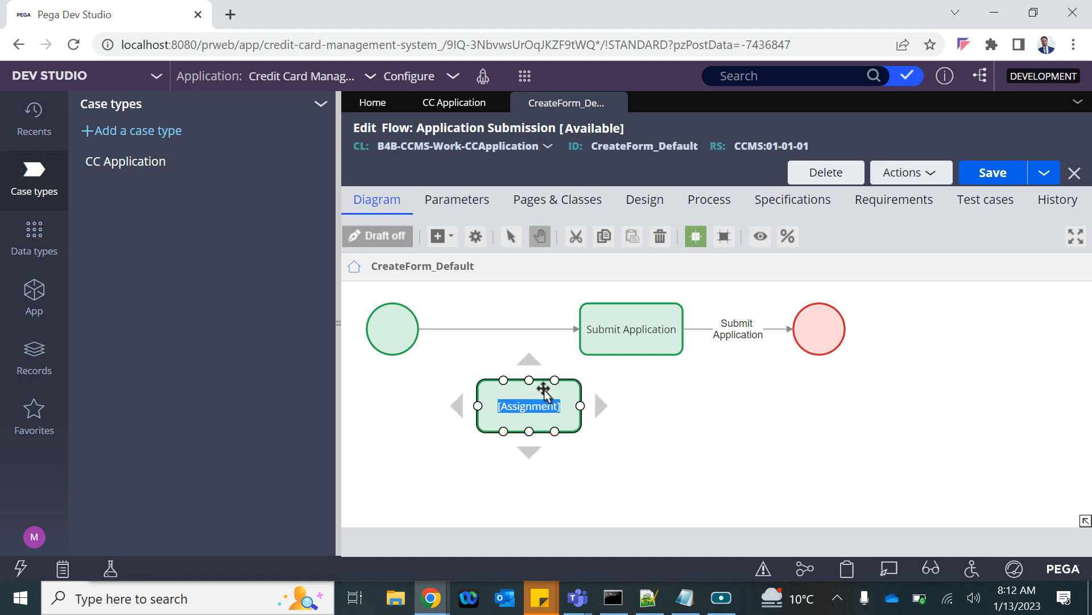
click(504, 389)
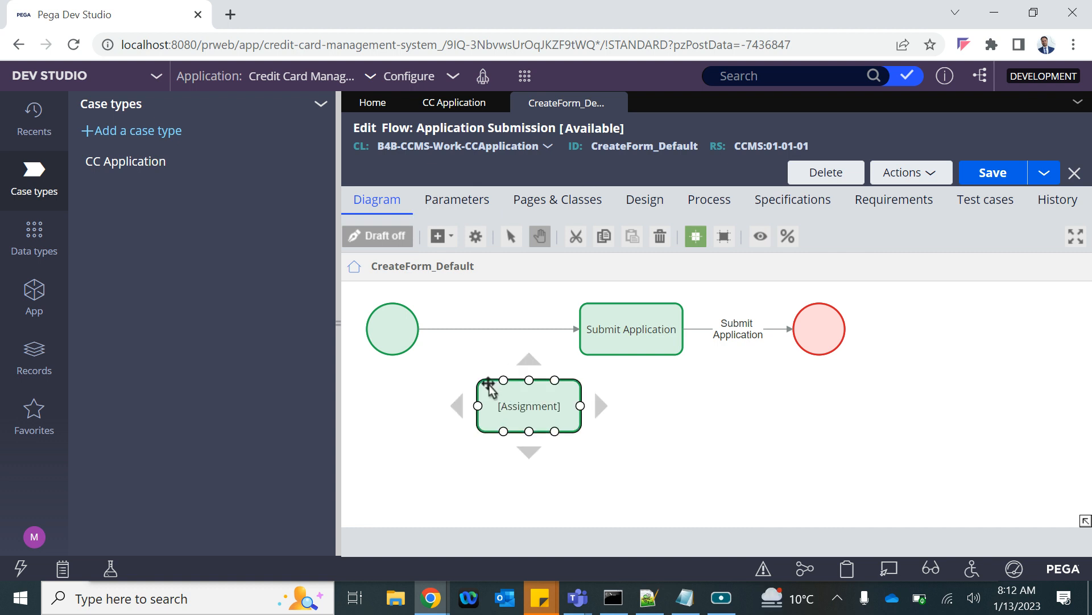
key(Delete)
click(624, 326)
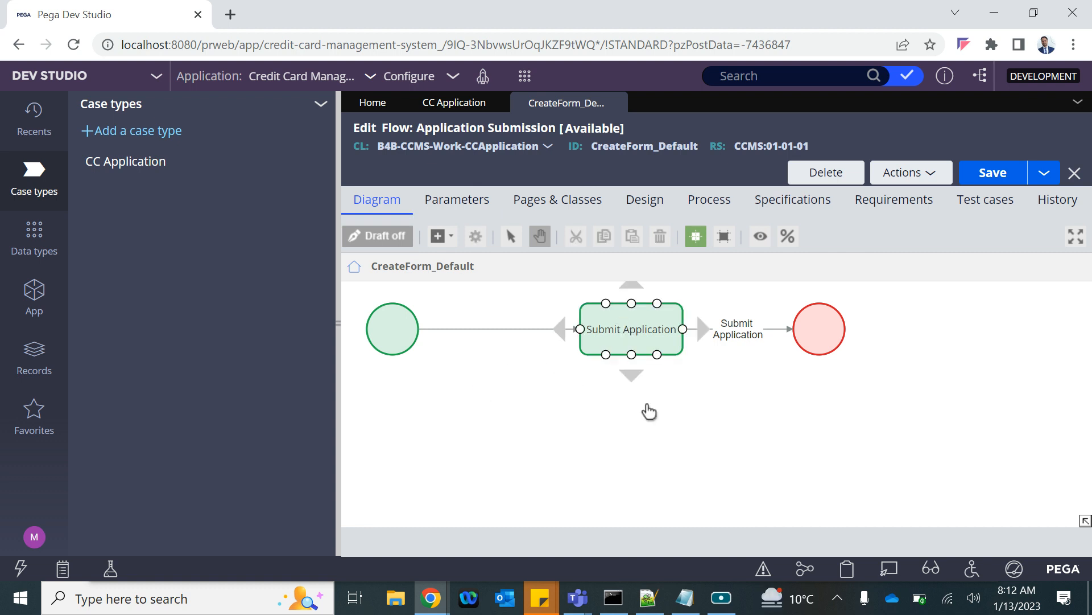
- Switch to Notepad, append "(Assignment)----- Flow Actions" to the "FLow ---> Shapes" line, and return to Pega Dev Studio
click(692, 612)
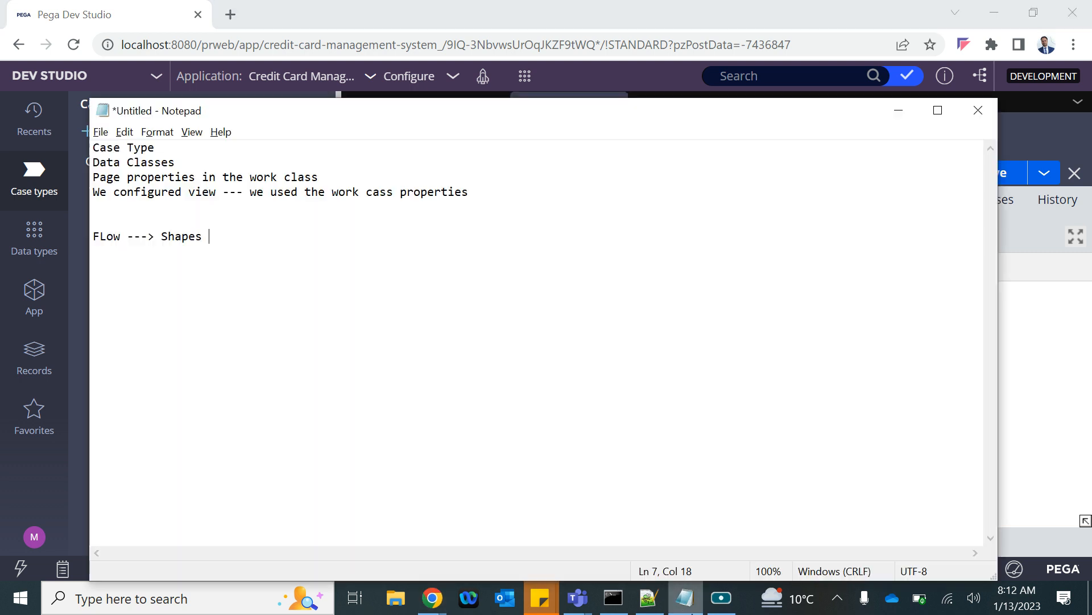
text((Assignment)-----)
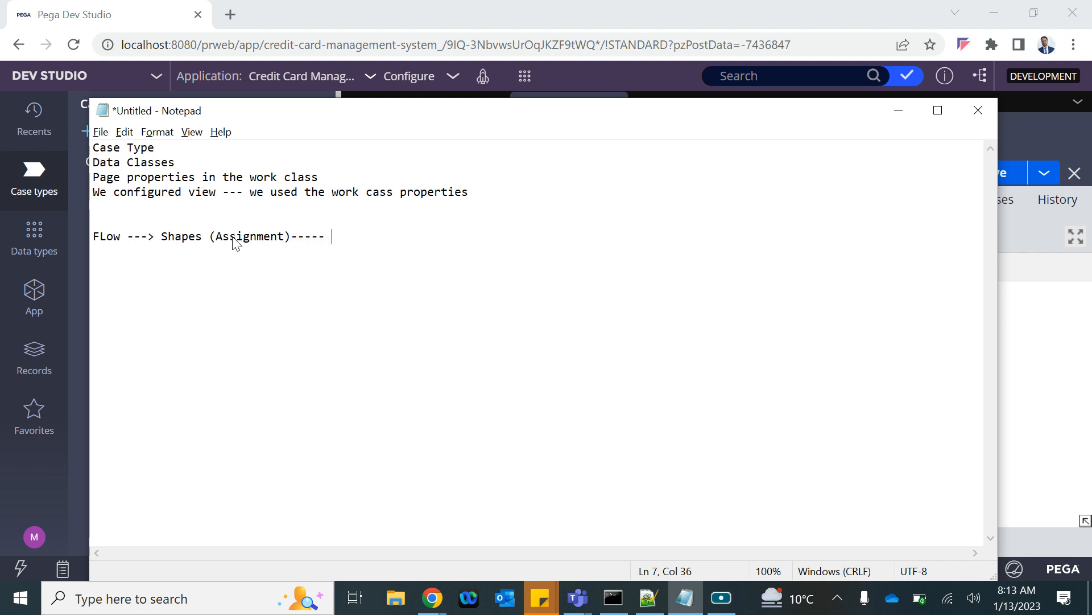
text(low Actions)
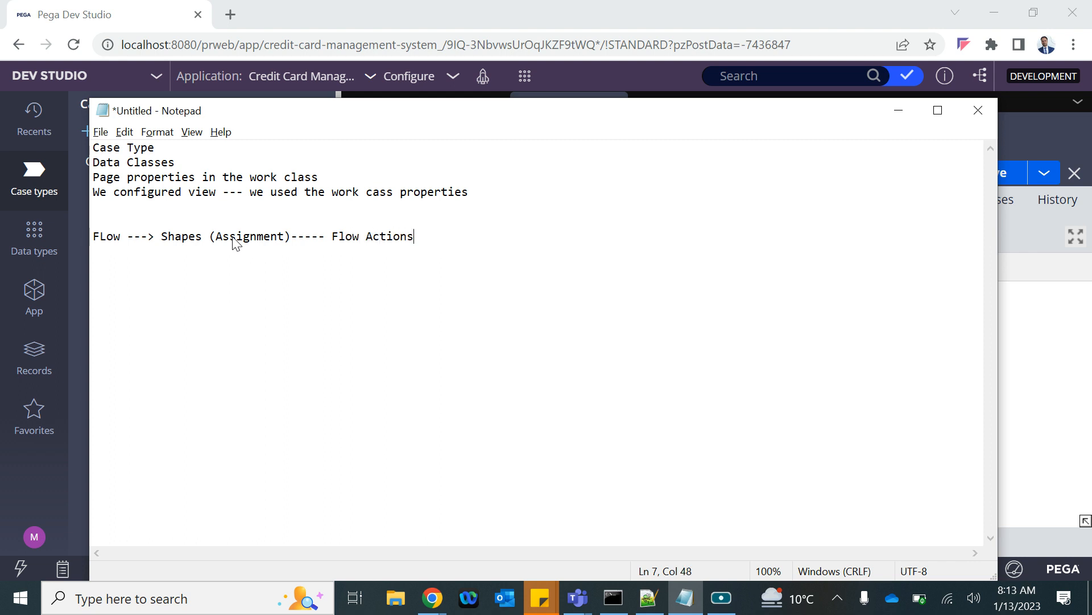
key(alt+Tab)
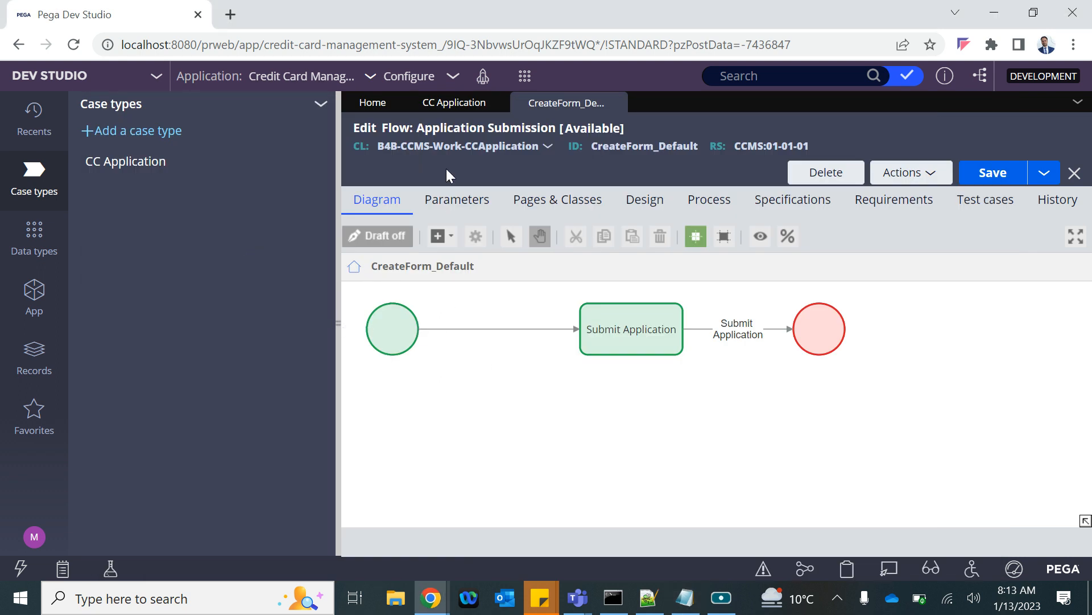
- Compare the Submit Application step in the CC Application life cycle with the Submit Application shape in the CreateForm_Default flow
click(428, 100)
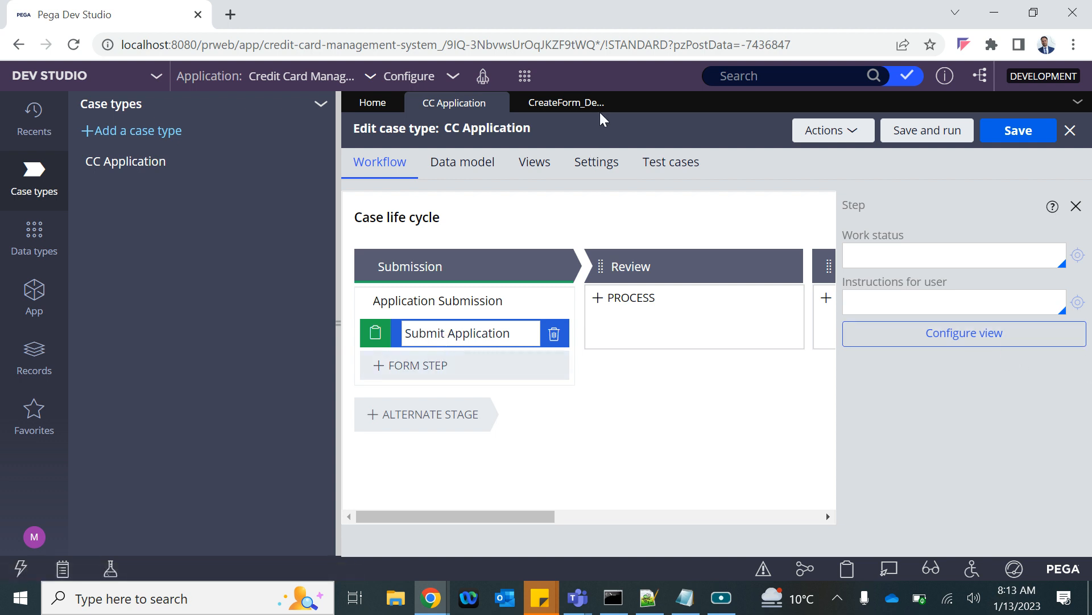
click(578, 102)
click(647, 328)
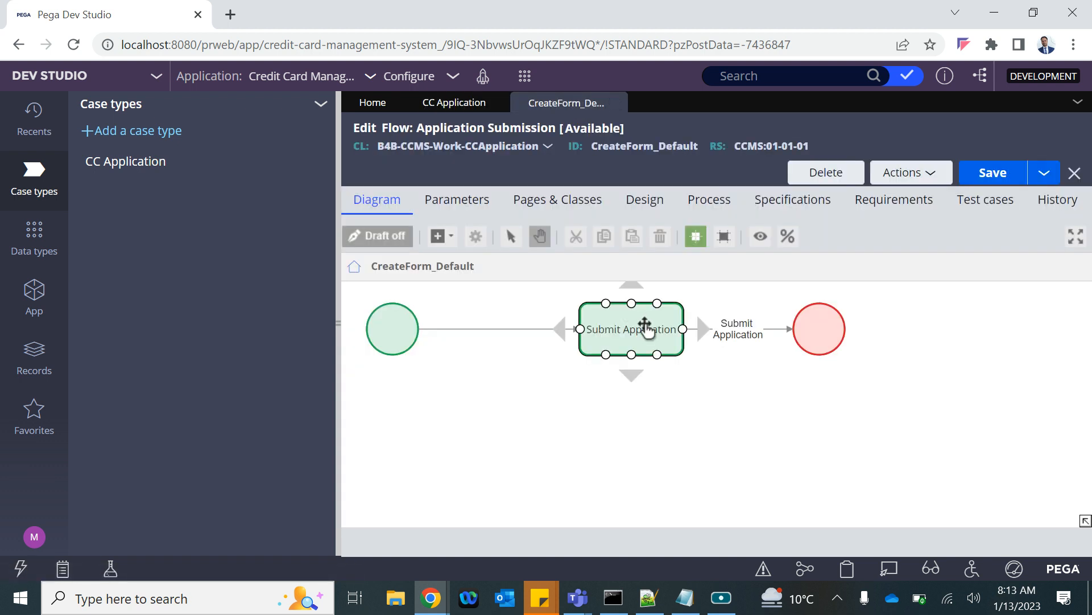
click(416, 344)
click(629, 347)
click(439, 103)
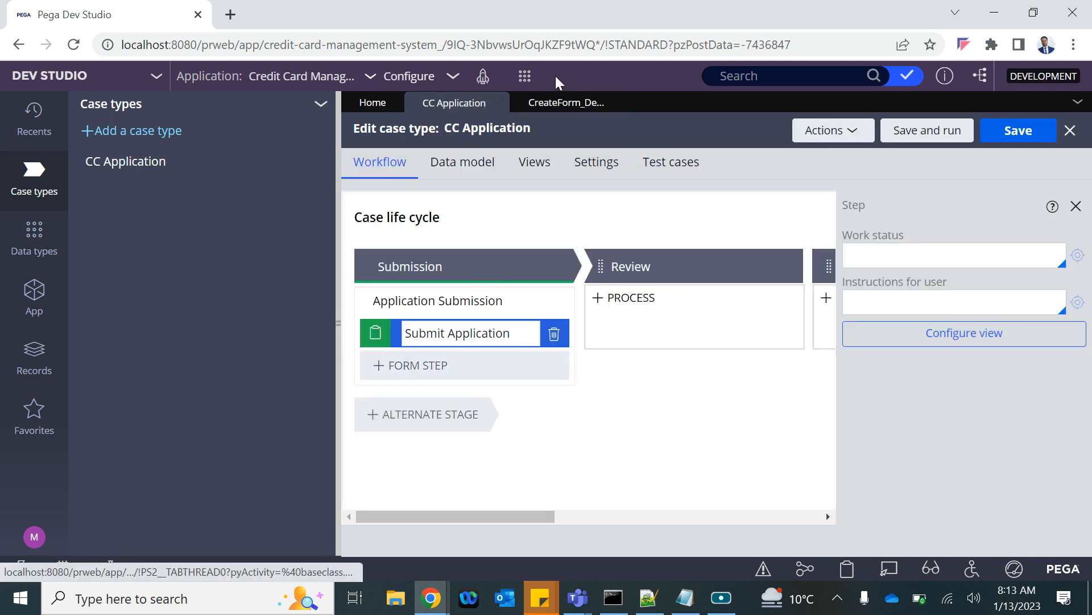
click(565, 105)
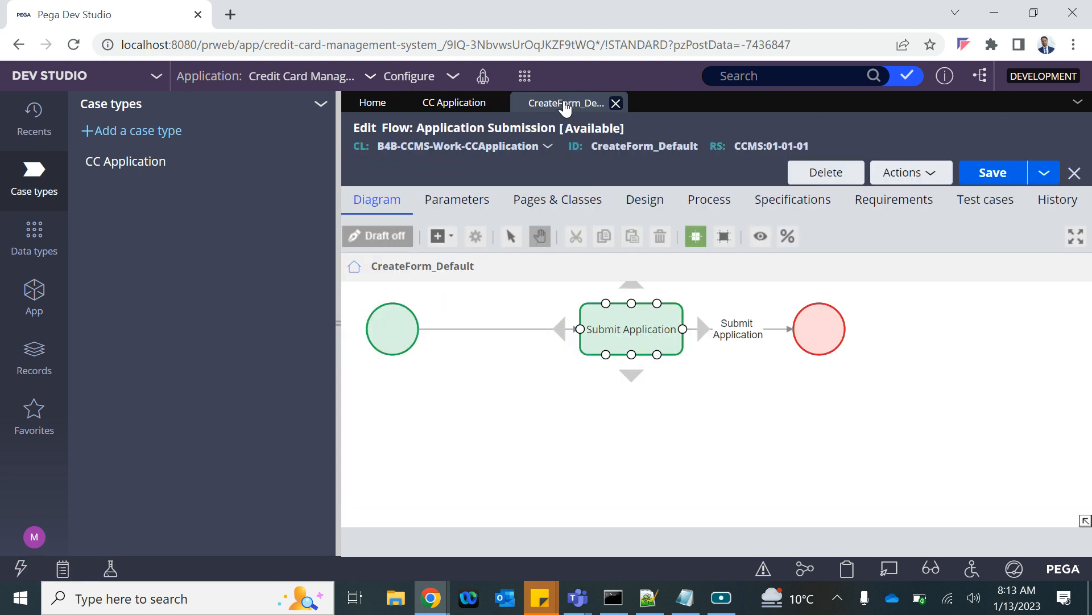
- View the Submit Application assignment's properties and open its Create flow action to examine the section it references
right_click(645, 315)
click(692, 334)
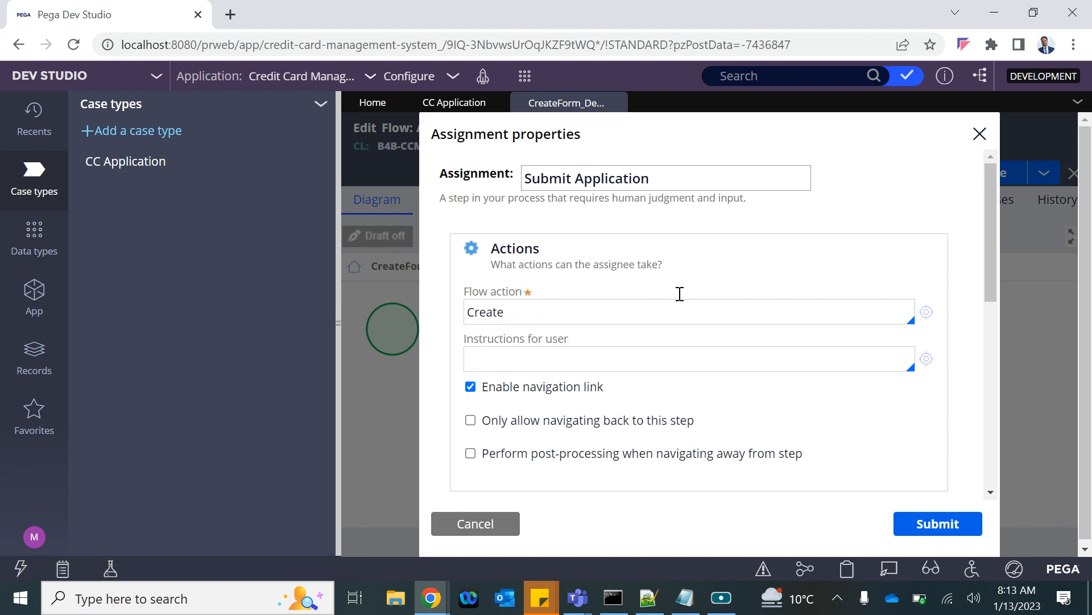
click(926, 312)
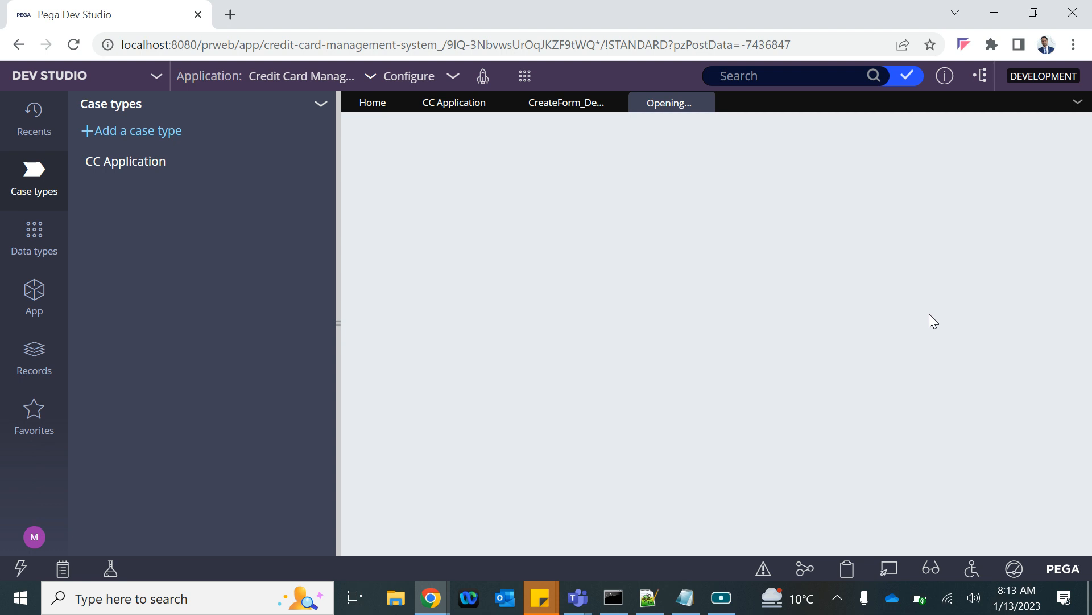
click(554, 110)
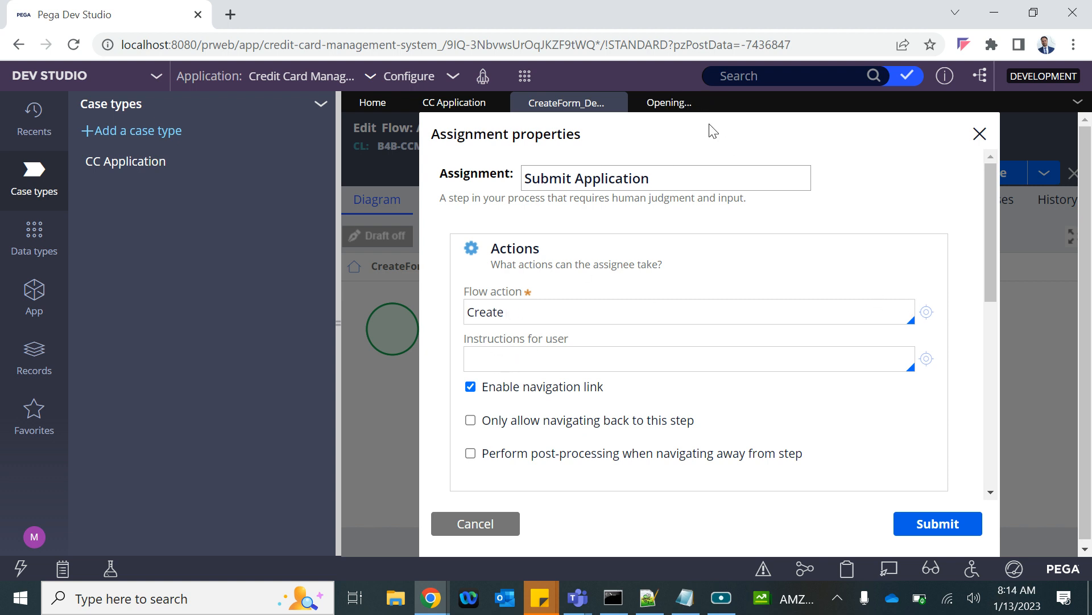
click(667, 104)
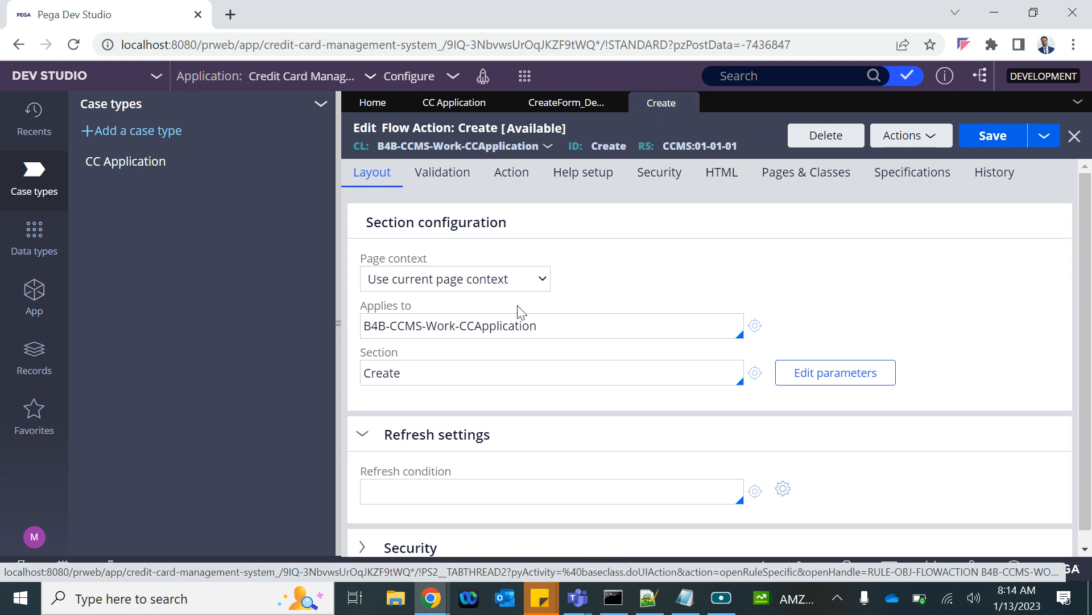
drag(425, 377, 357, 380)
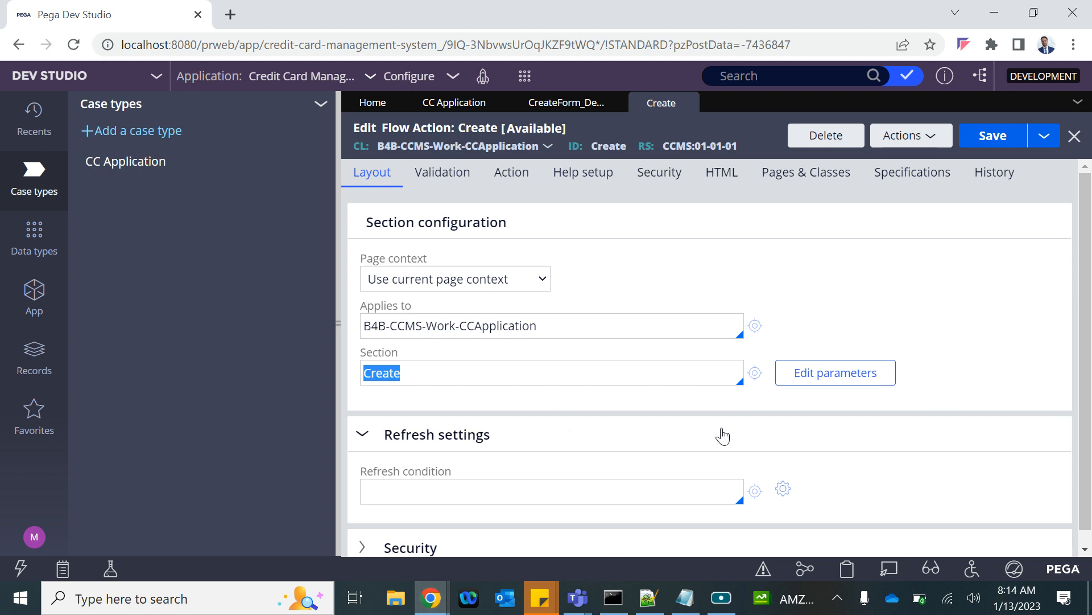
- Switch to Notepad, append "------>Sections" after "Flow Actions" on the flow line, and return to Pega Dev Studio
click(685, 597)
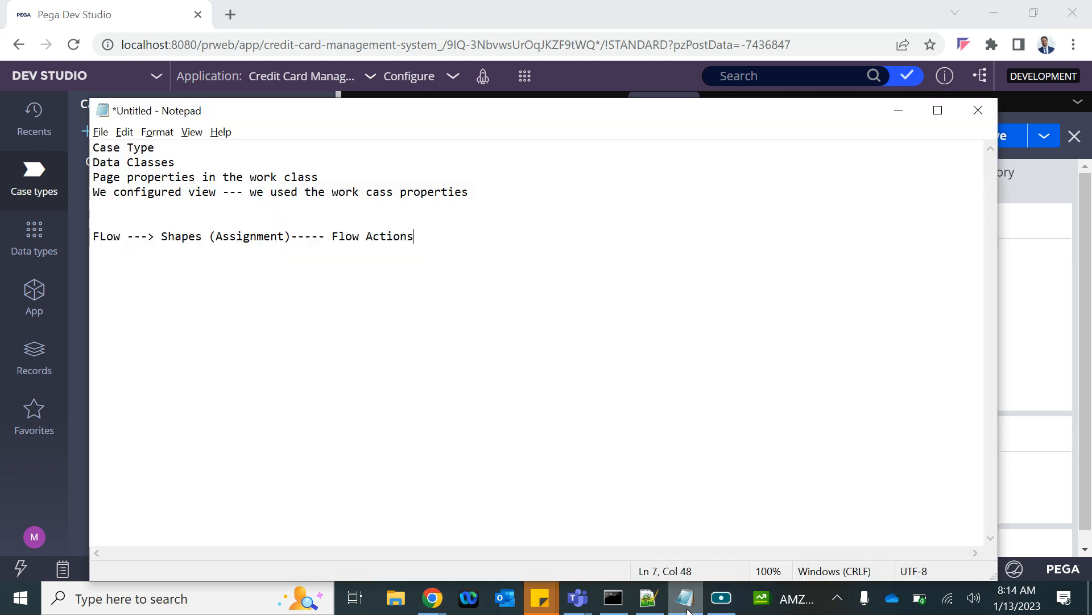
text(------>Sections)
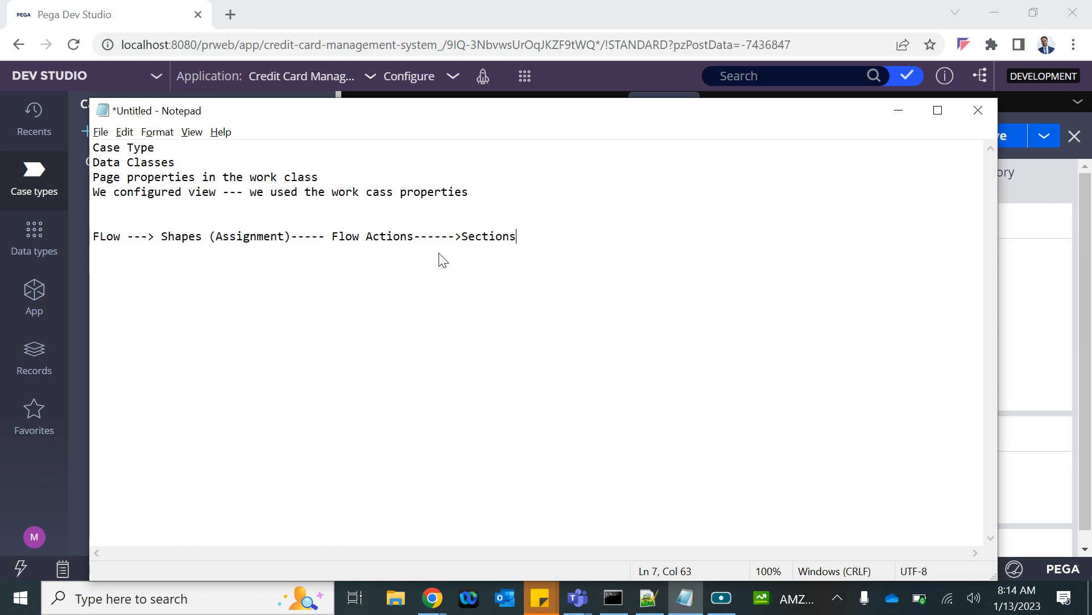
key(alt+Tab)
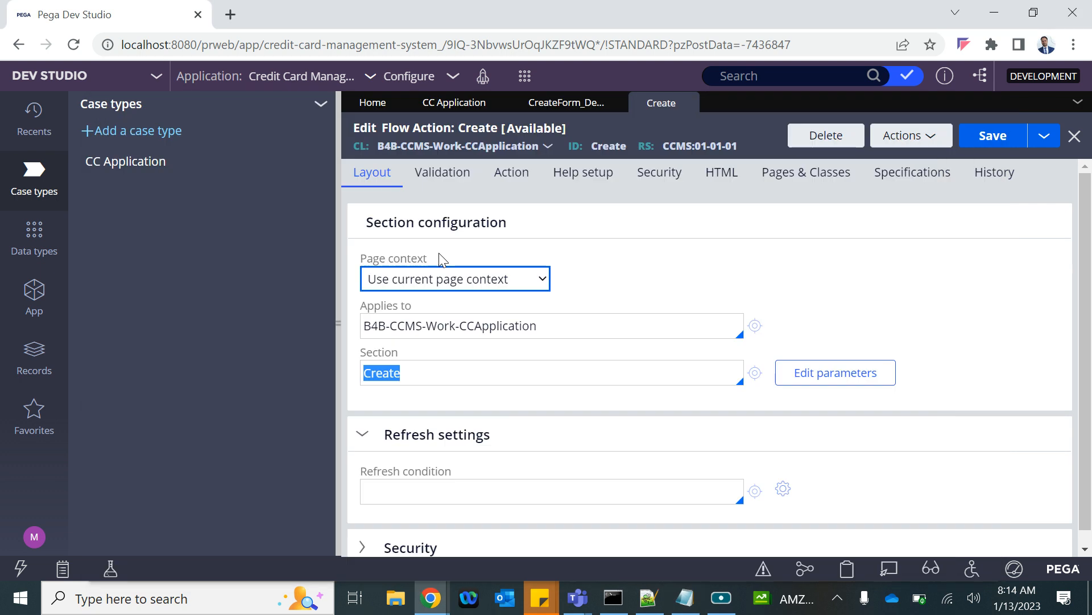
- Open the Create section referenced by the flow action, review its design, and close it
click(754, 376)
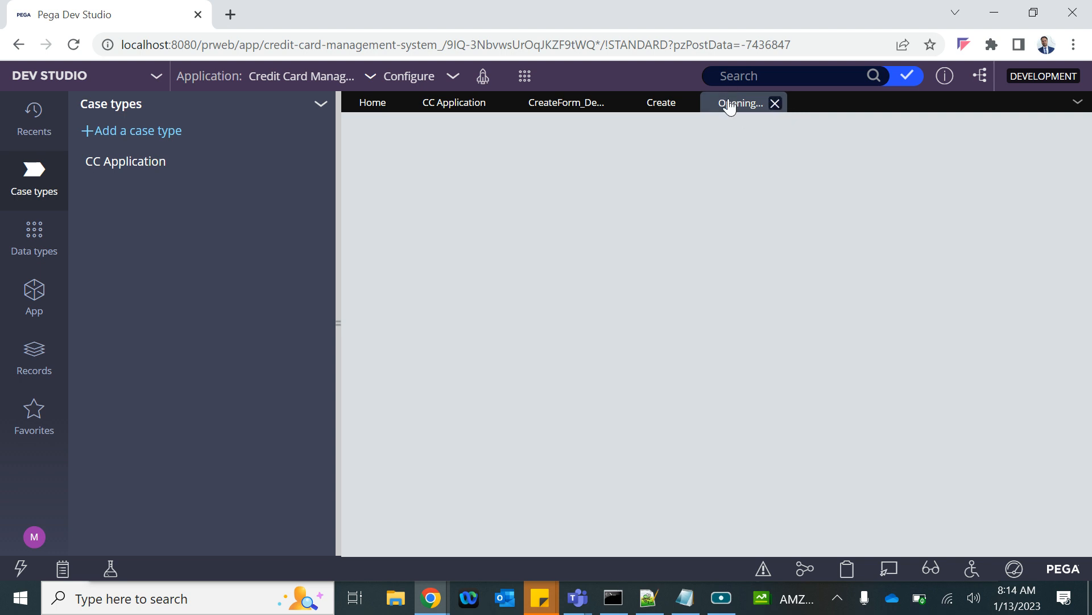
click(652, 104)
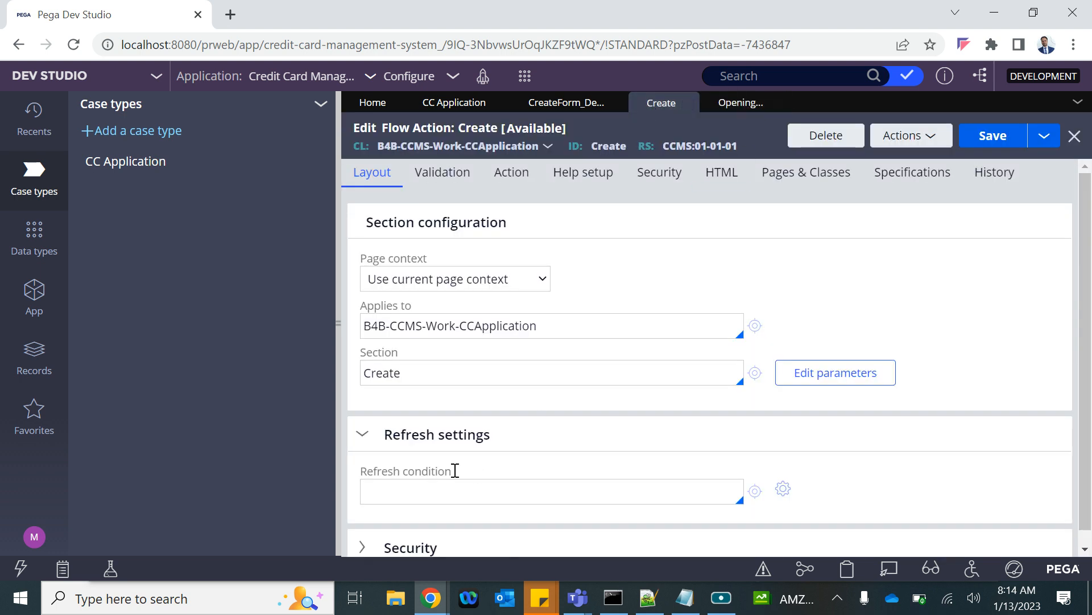
click(734, 105)
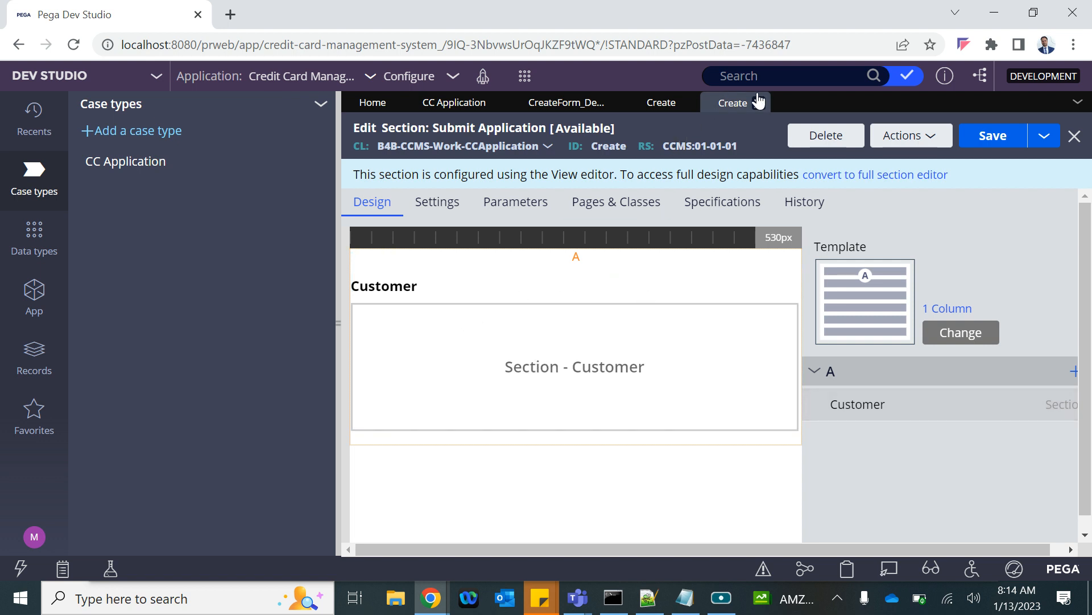
click(759, 103)
- Return to the CC Application case type and open the view configuration of the Submit Application step
click(437, 107)
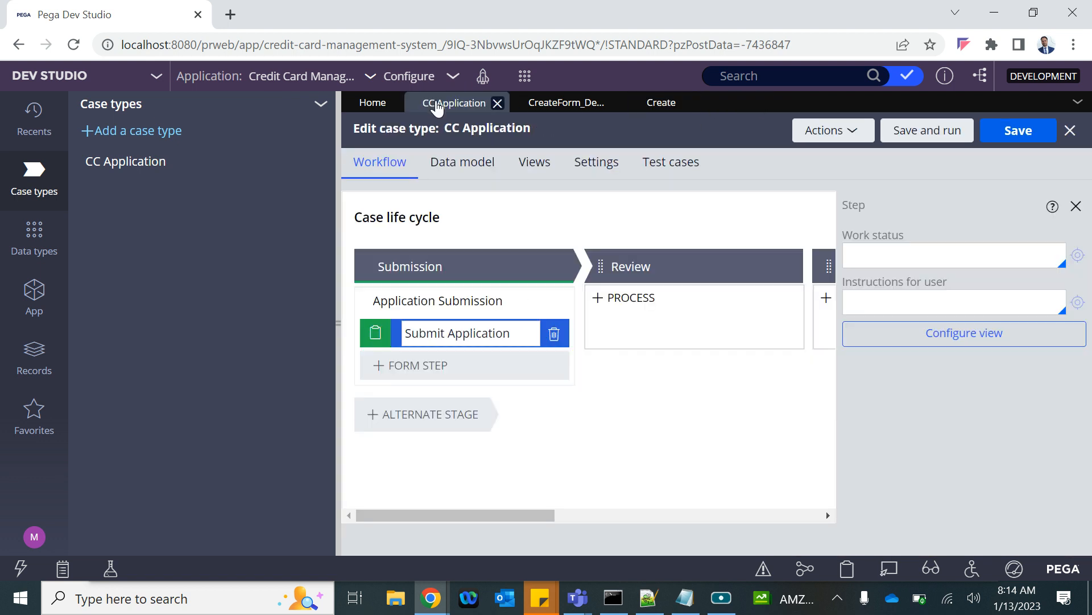
click(948, 342)
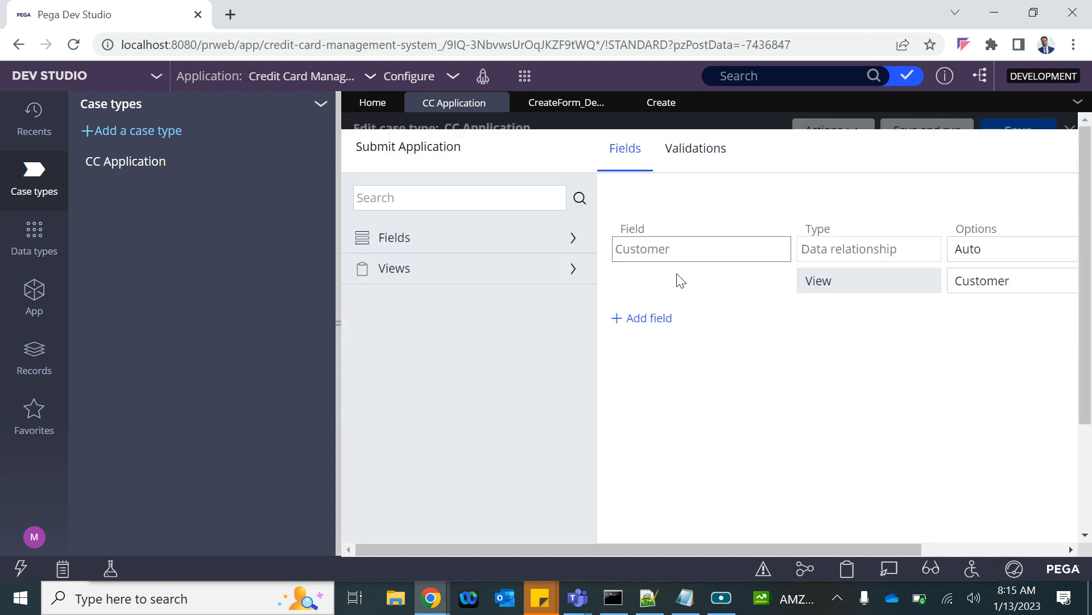
click(442, 203)
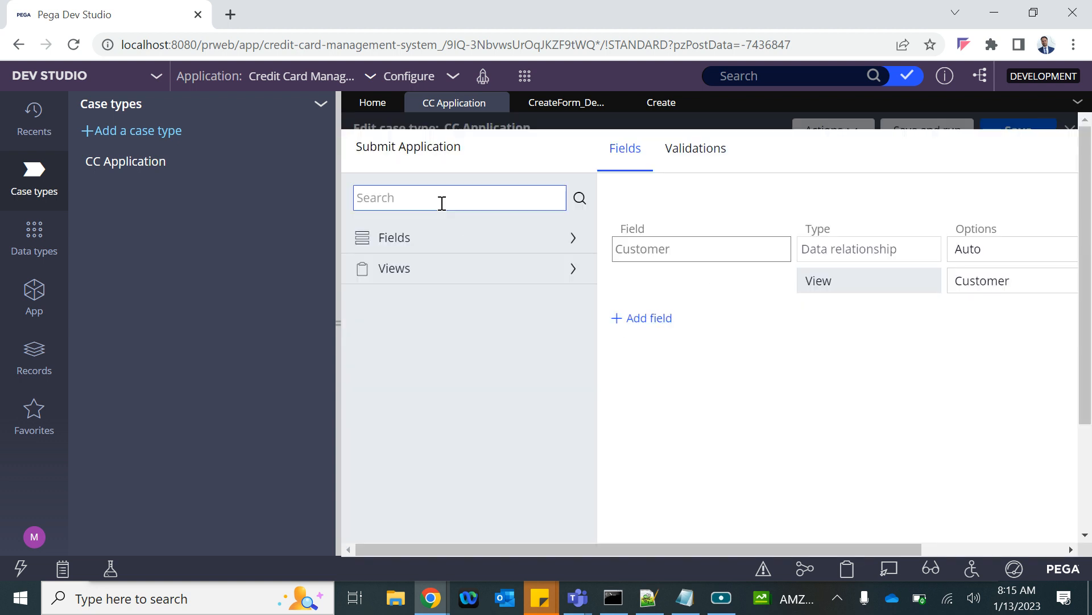
- Show the application's classes and expand the properties in the CCApplication class's data model
click(24, 307)
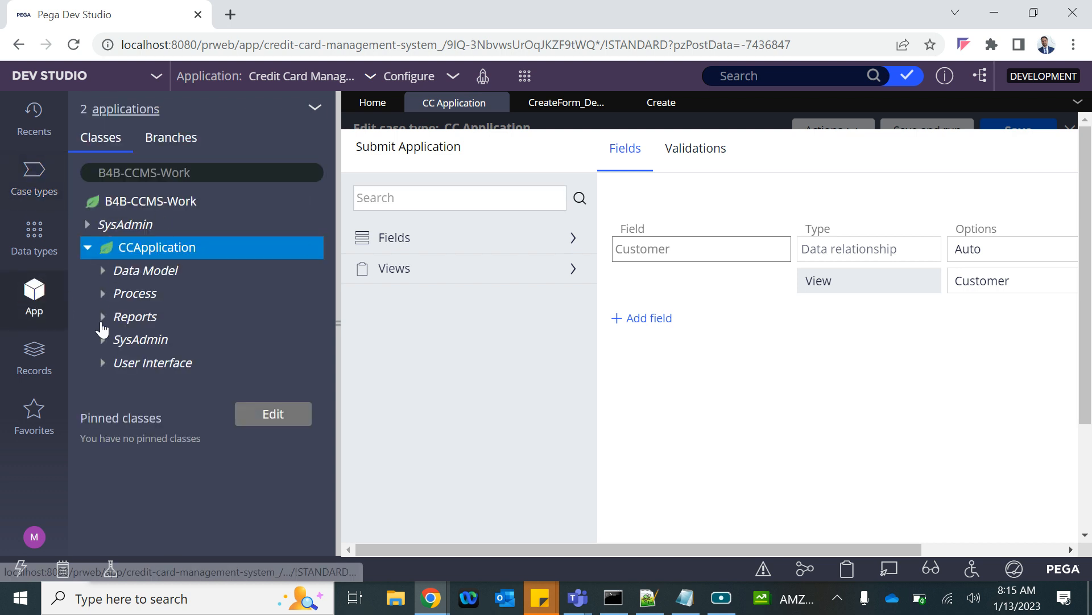
click(103, 271)
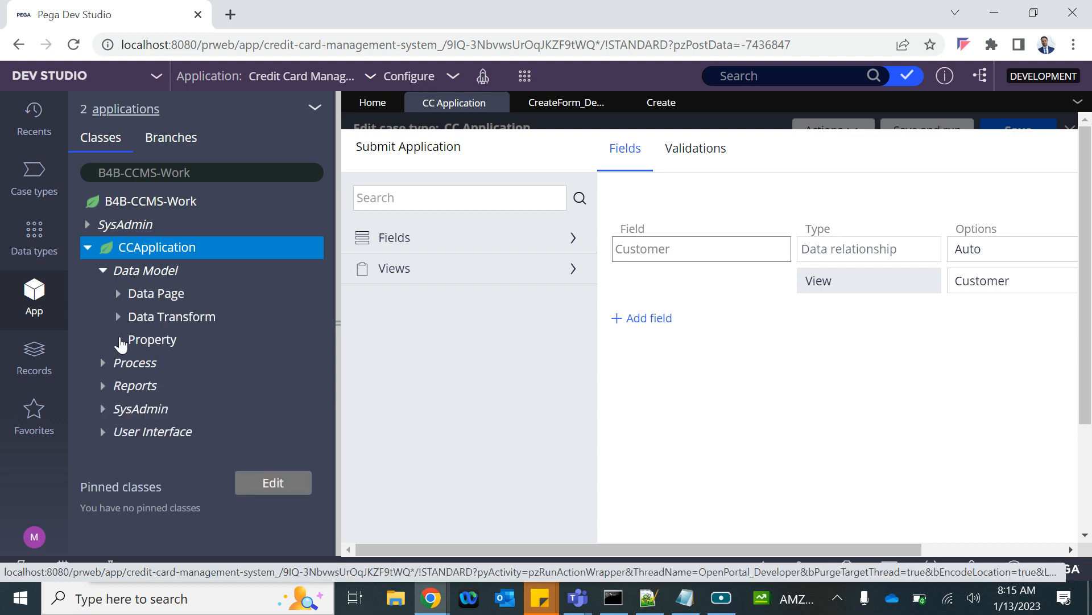
click(119, 340)
right_click(160, 340)
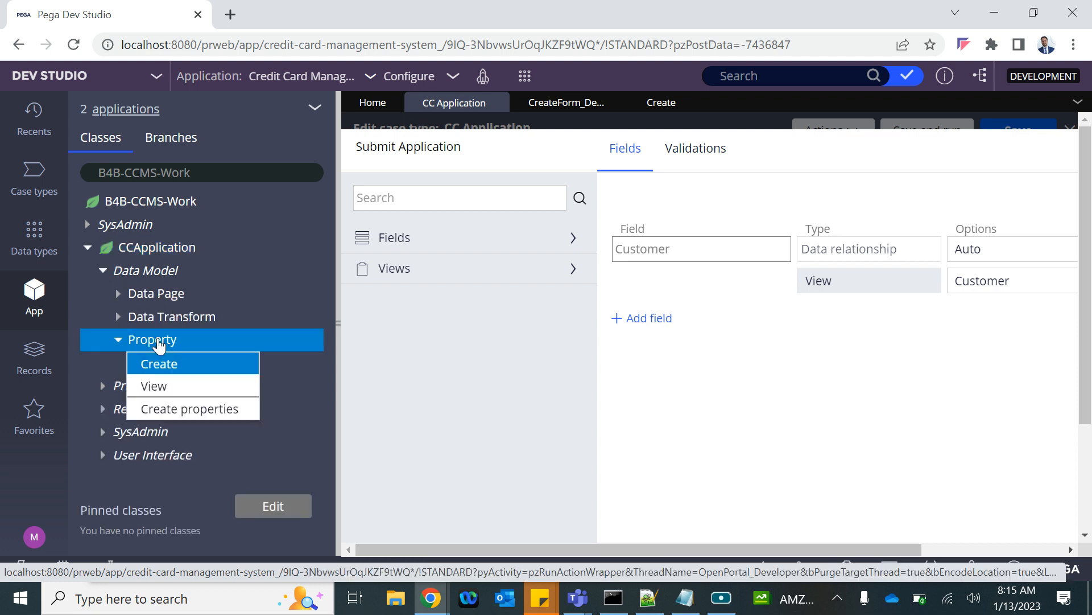
click(160, 409)
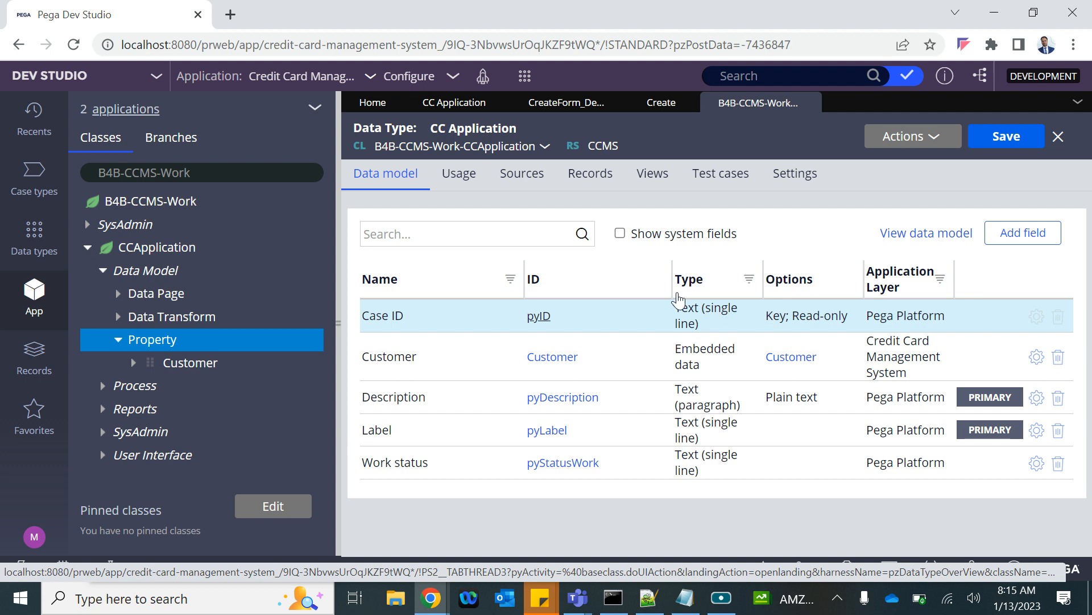
click(150, 344)
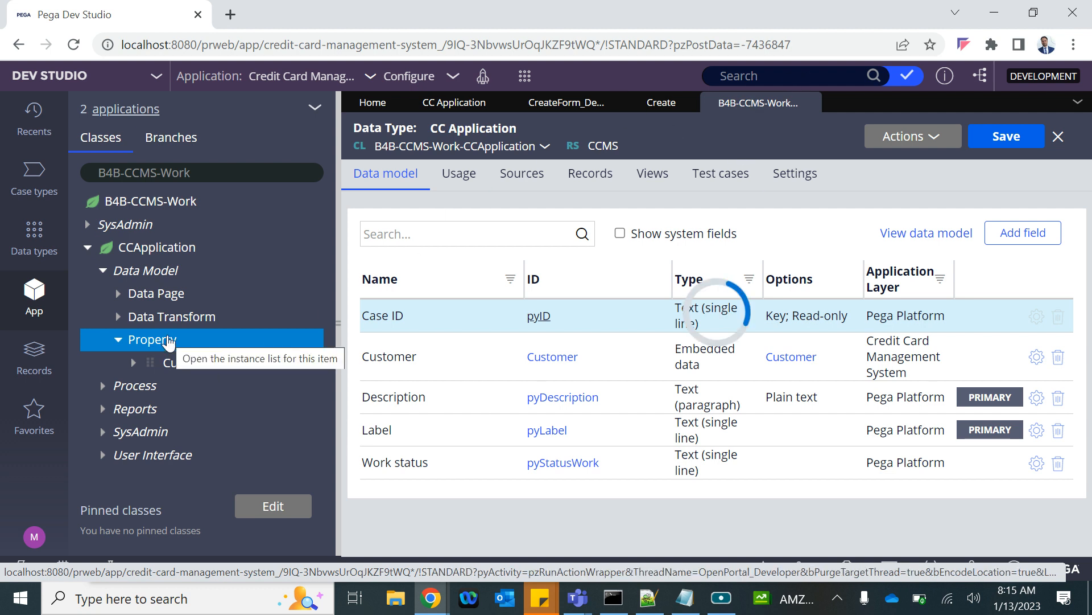
click(810, 103)
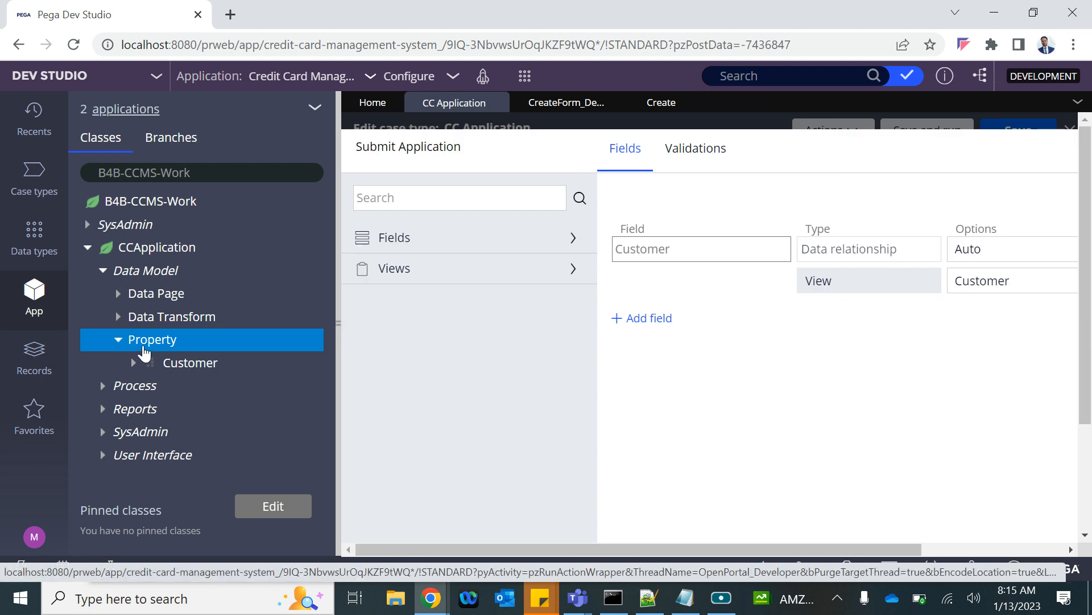
- Create and open a new property labelled "Employment" in the CCApplication class
click(154, 349)
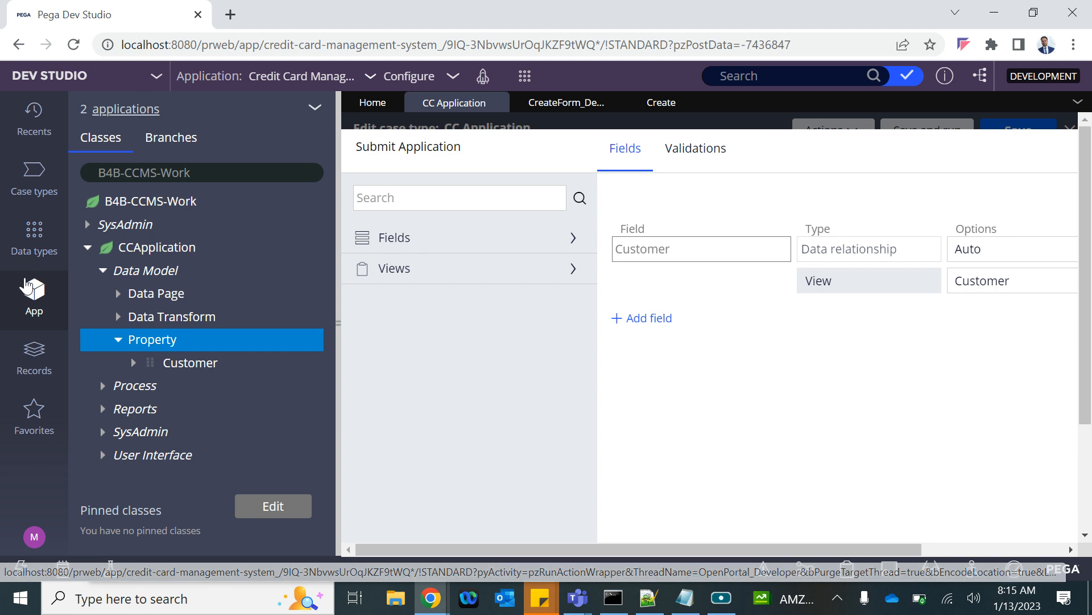
click(153, 348)
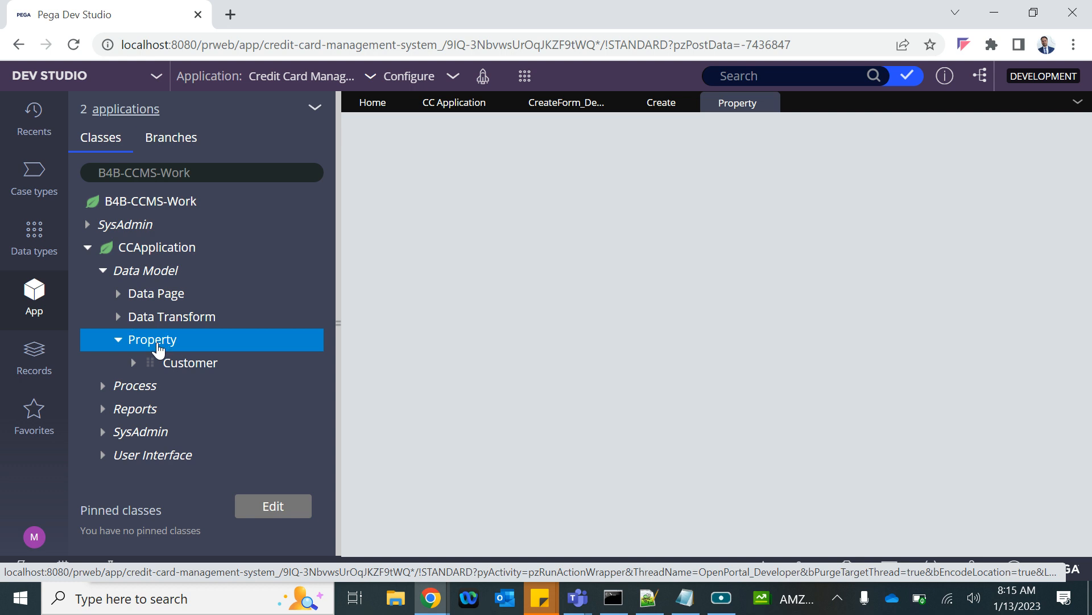
mouse_move(156, 345)
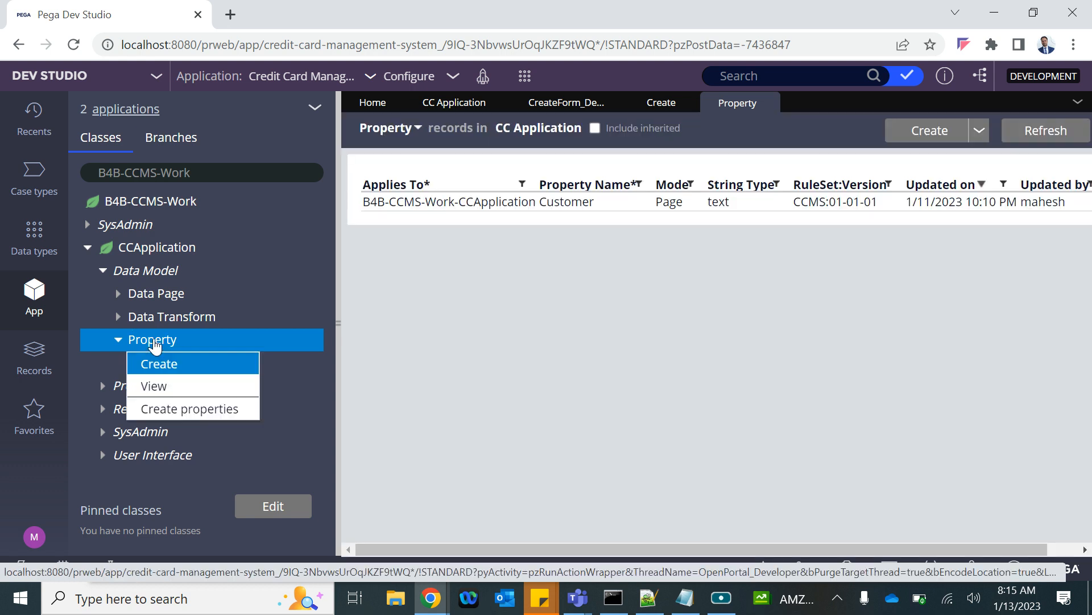
click(159, 364)
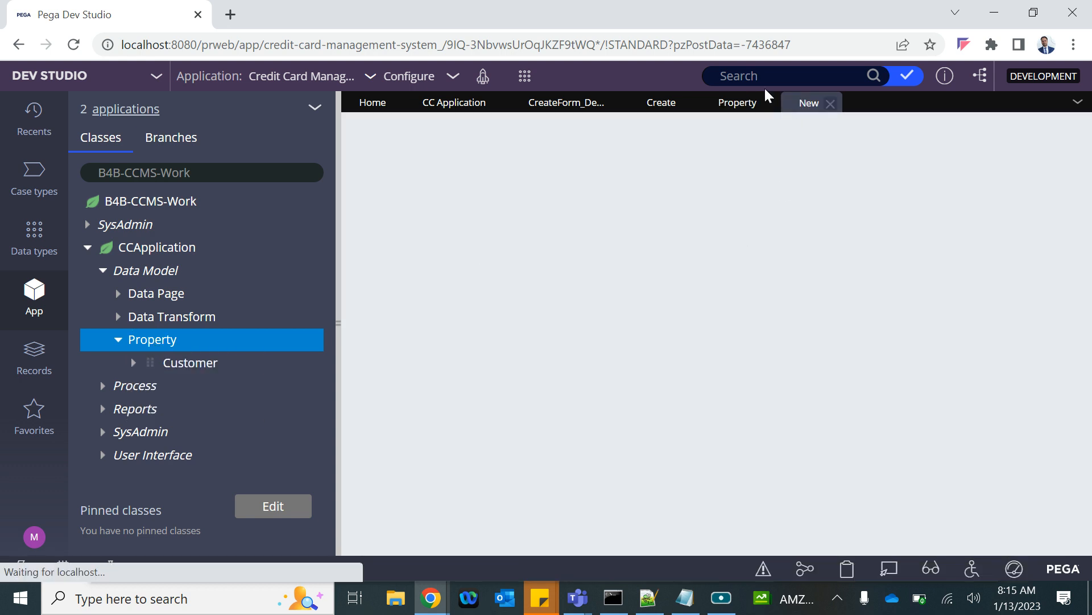
click(768, 103)
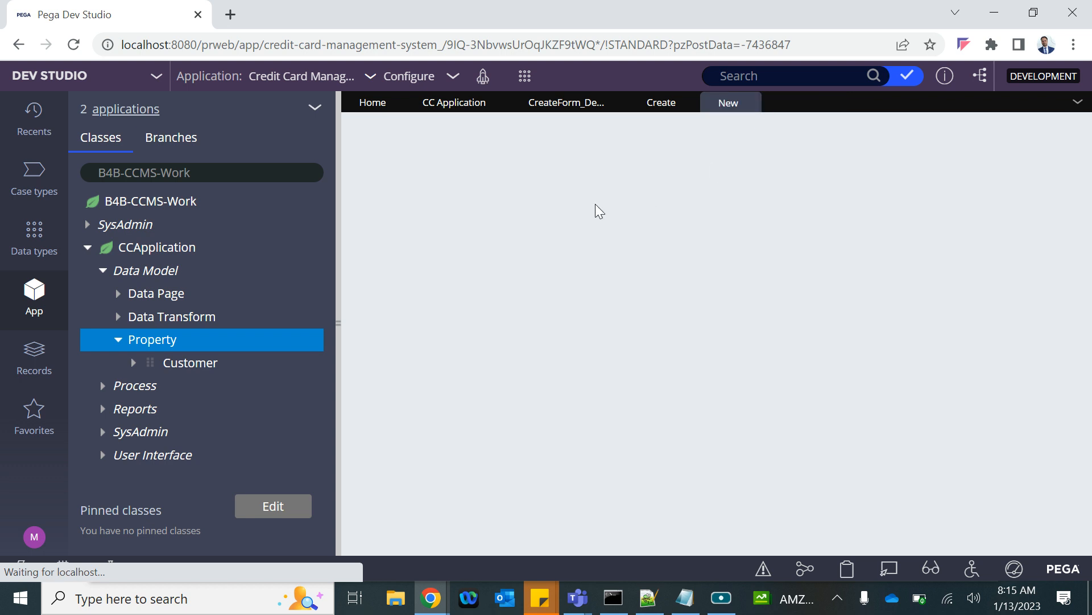
text(Employment)
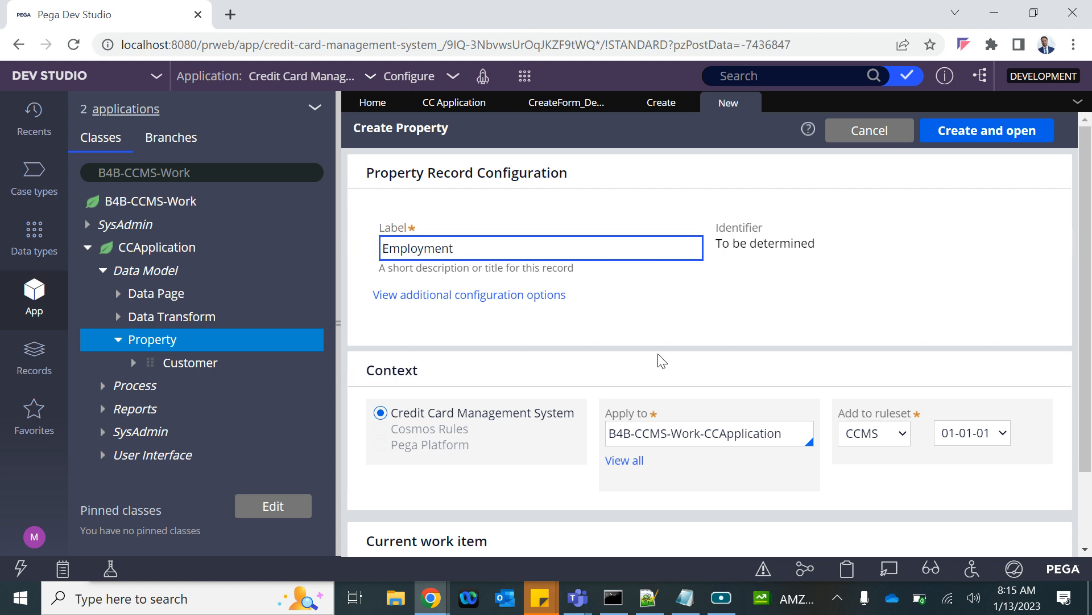
click(658, 354)
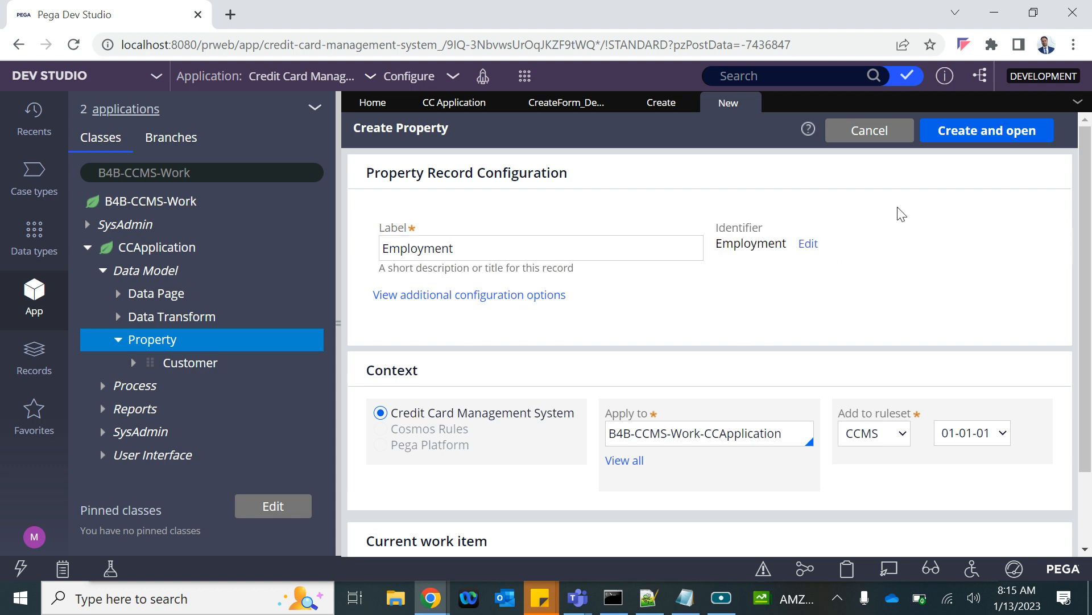
click(959, 137)
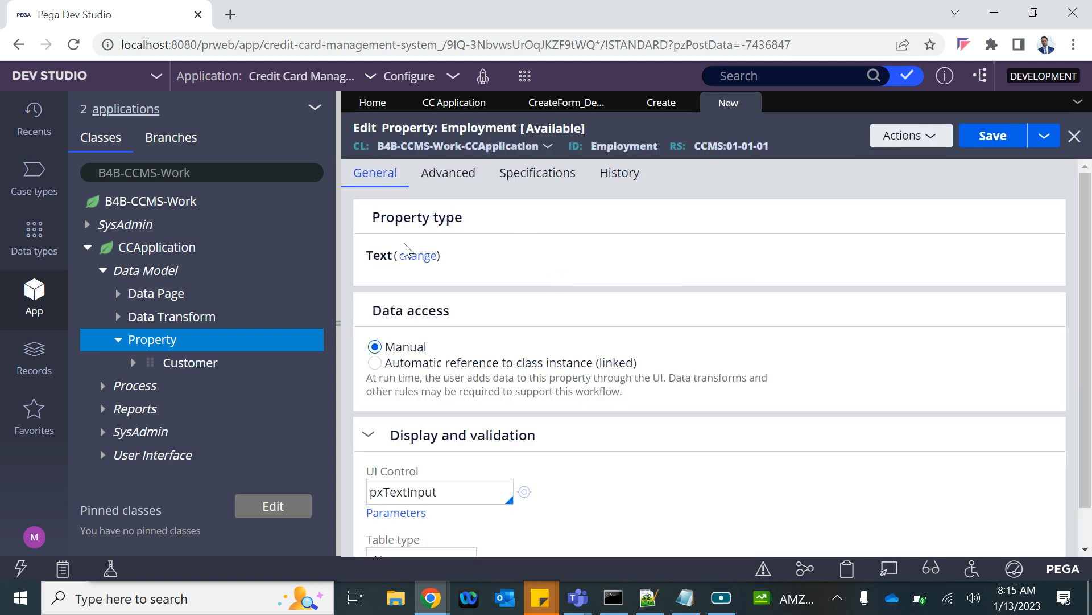
- Change the Employment property's type to Single Page with the page definition B4B-CCMS-Data-Employment
click(421, 257)
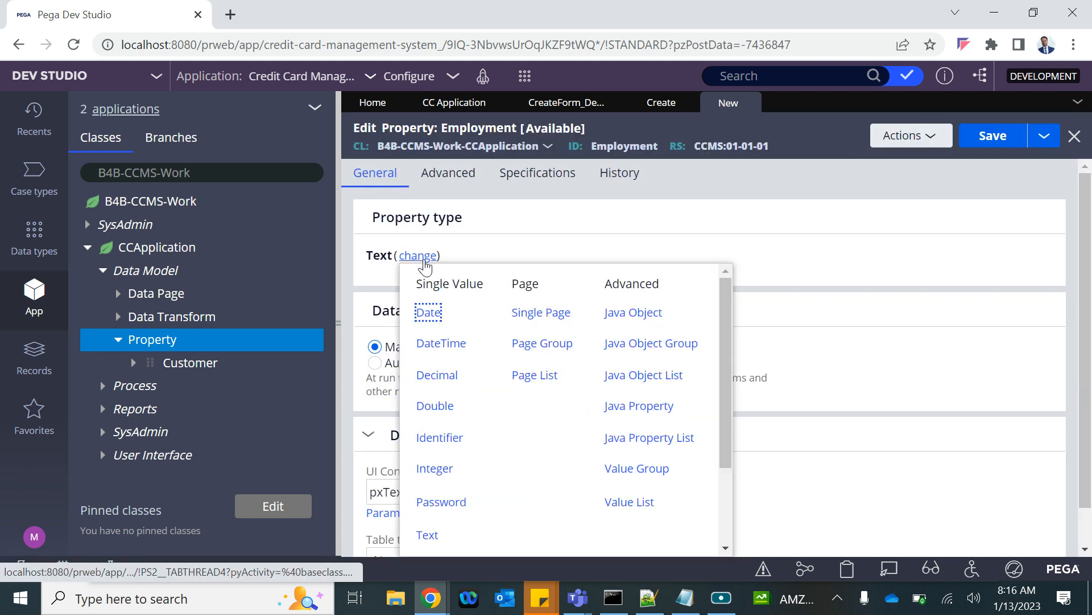
click(533, 312)
click(443, 297)
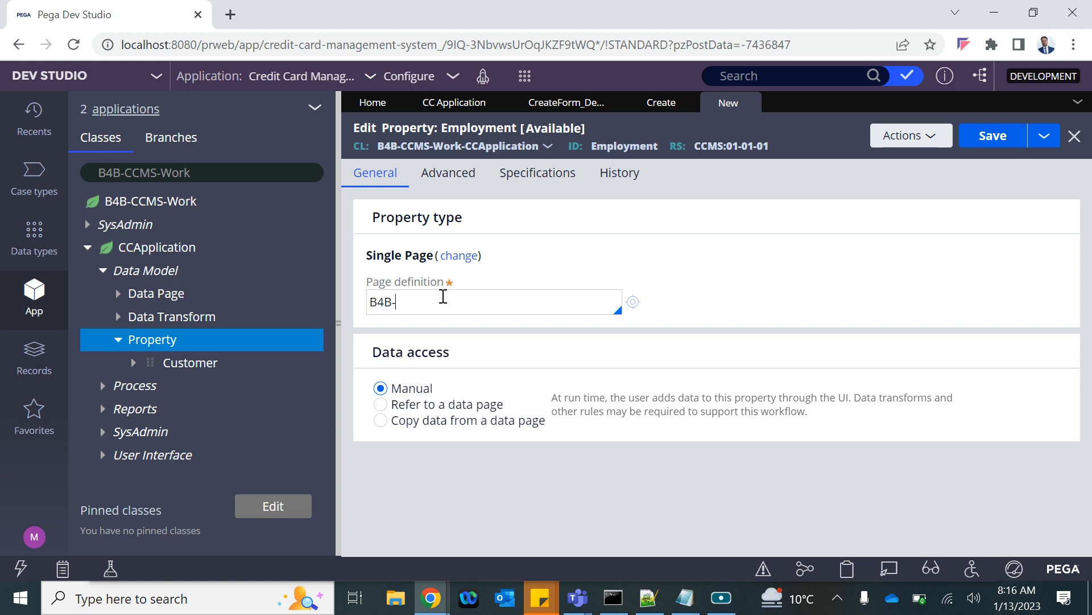
scroll(515, 468, down, 2)
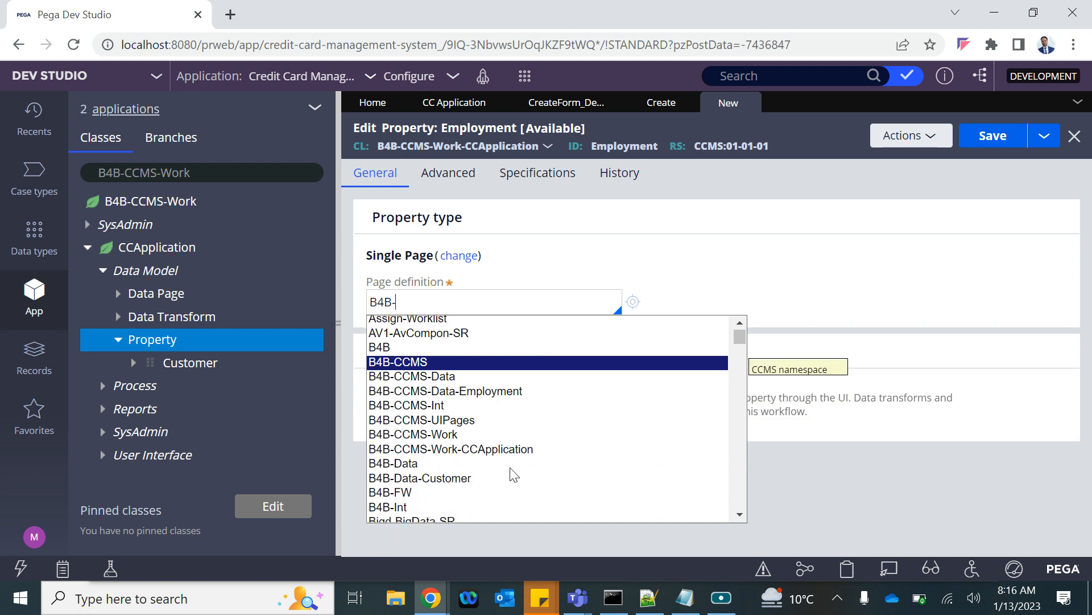
click(453, 390)
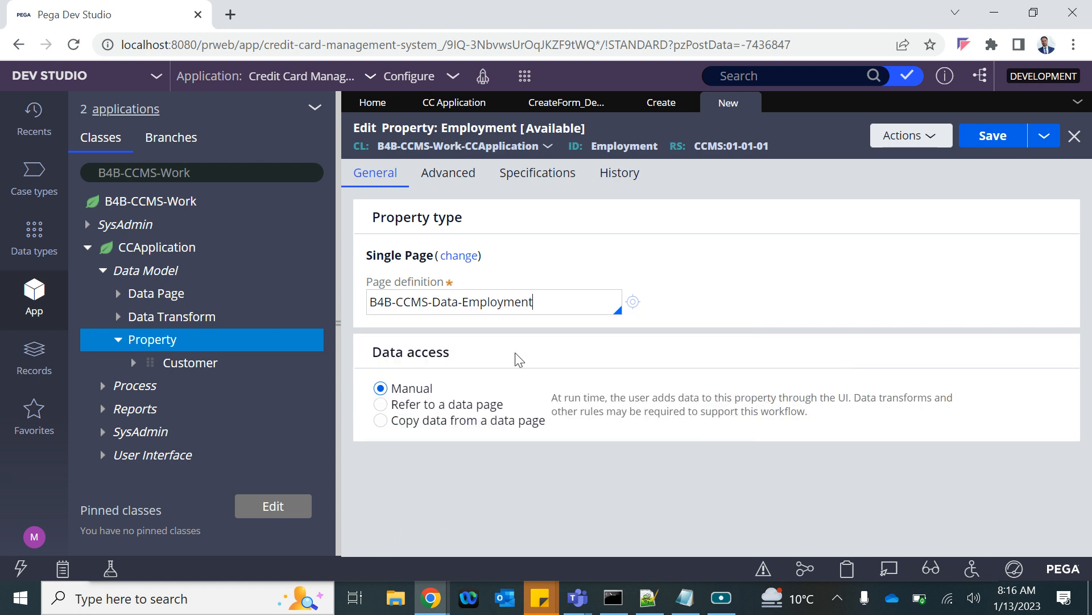
- Save the Employment property and mark it as a relevant record
click(1003, 142)
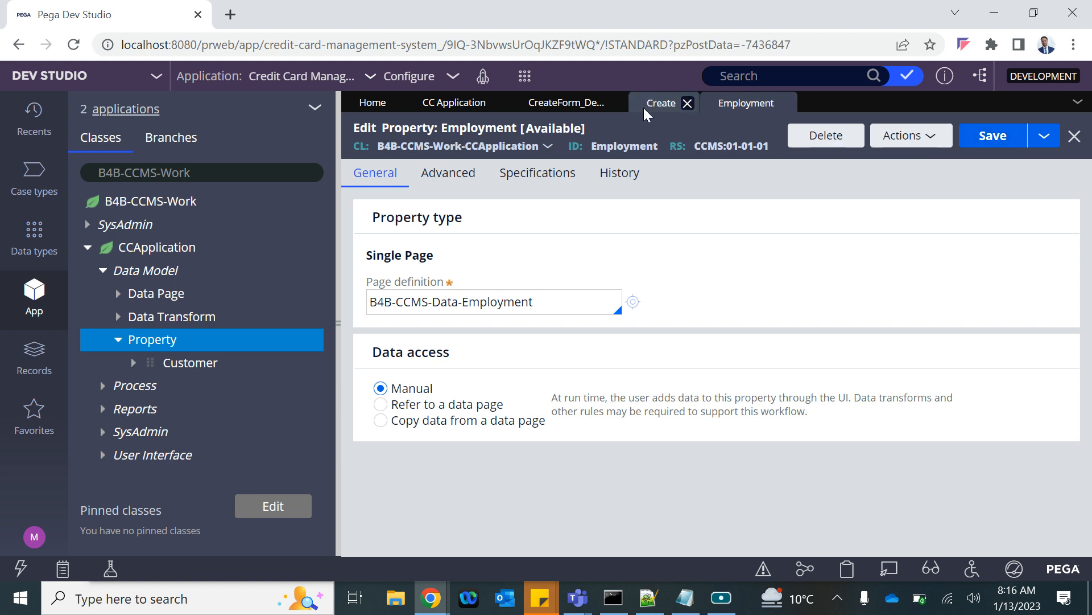
click(903, 135)
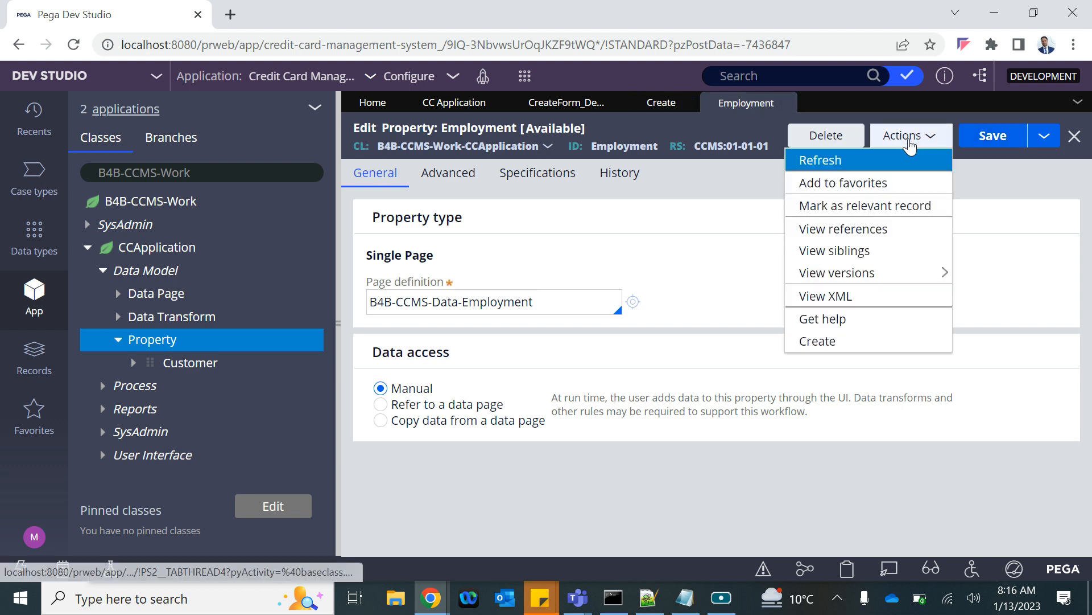
click(842, 208)
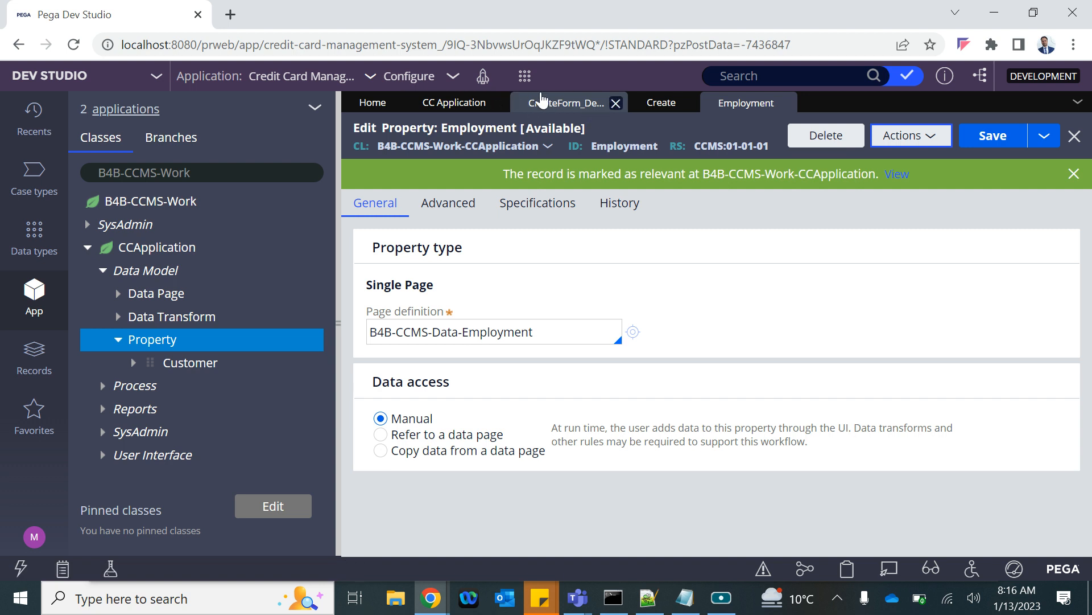
- Return to the CC Application case type, search the available fields for "empl", and add Employment to the Submit Application view
click(523, 103)
click(449, 104)
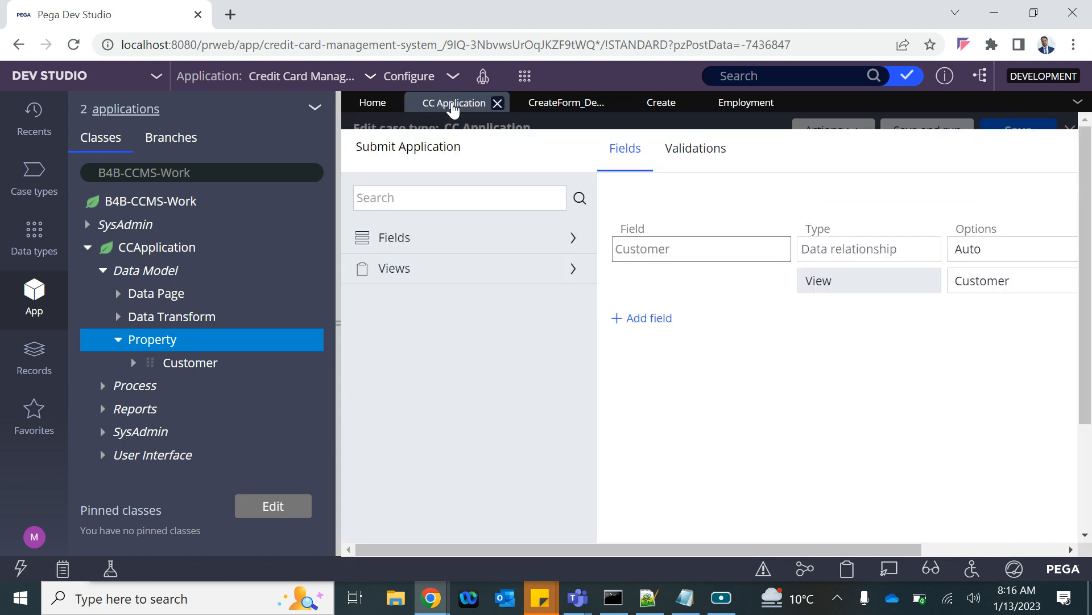
click(451, 191)
text(empl)
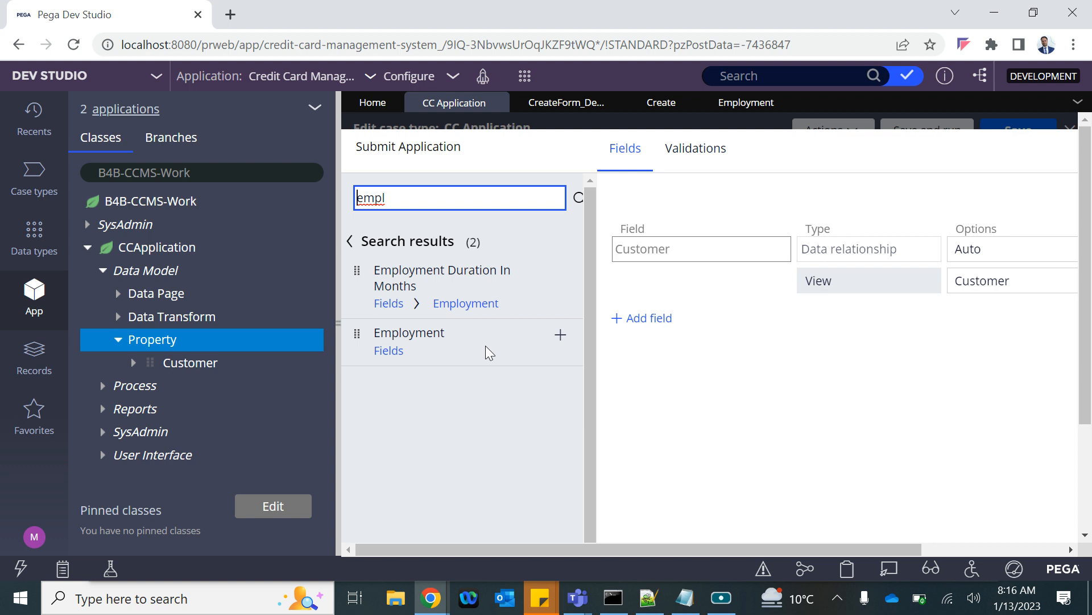
click(560, 337)
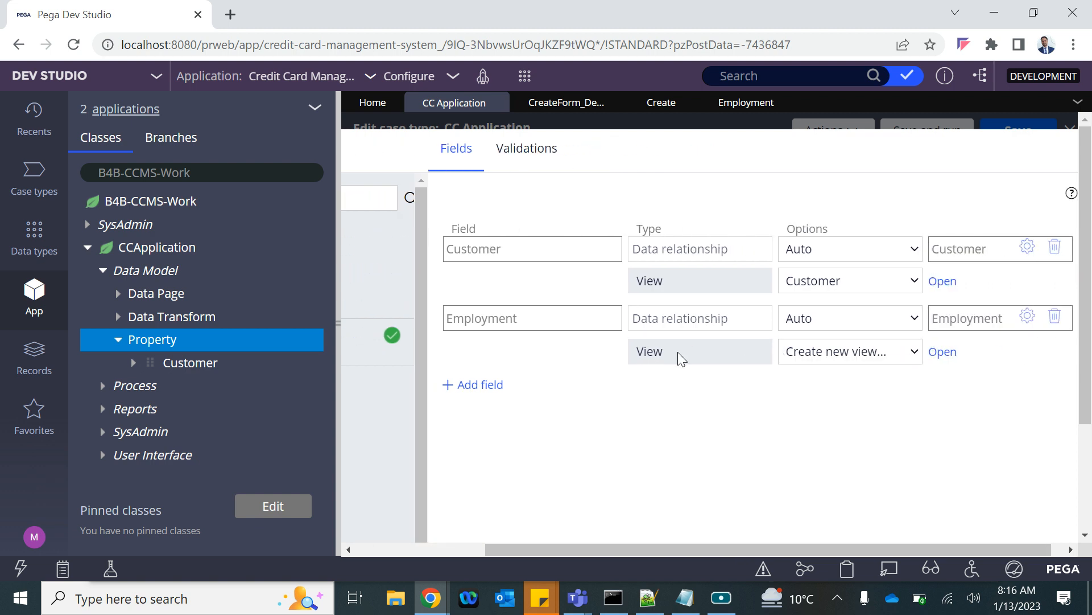
- Create a new view named "Employment" for the Employment data relationship field
click(847, 357)
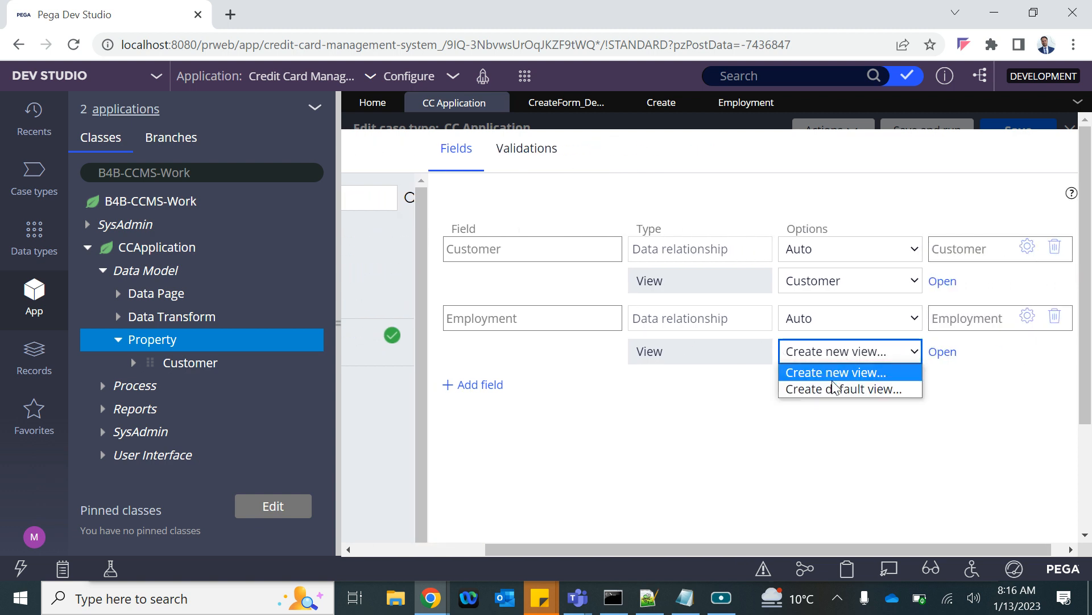
click(943, 353)
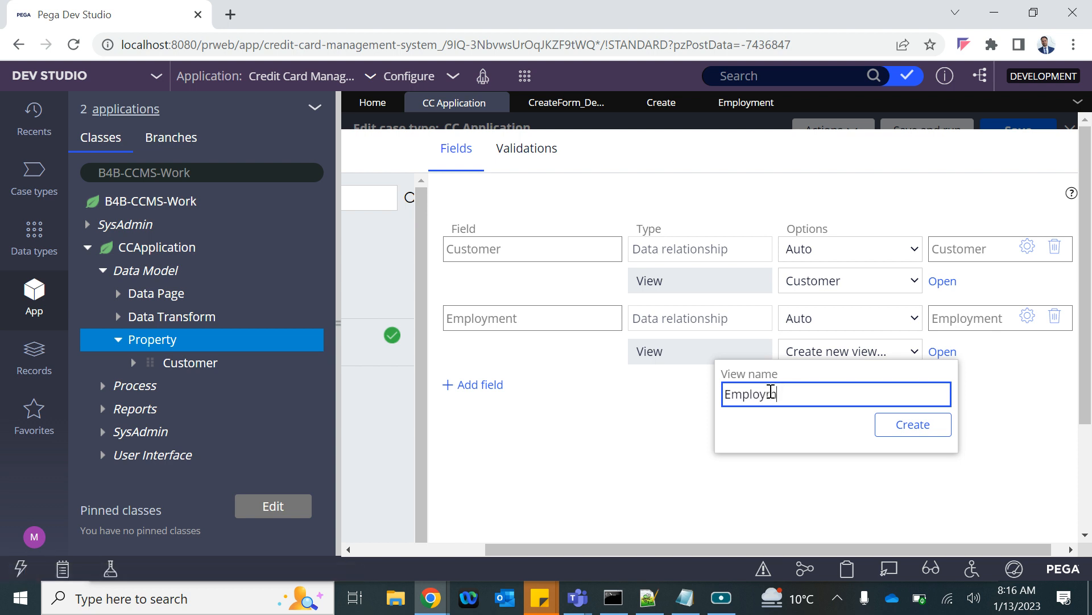
click(902, 428)
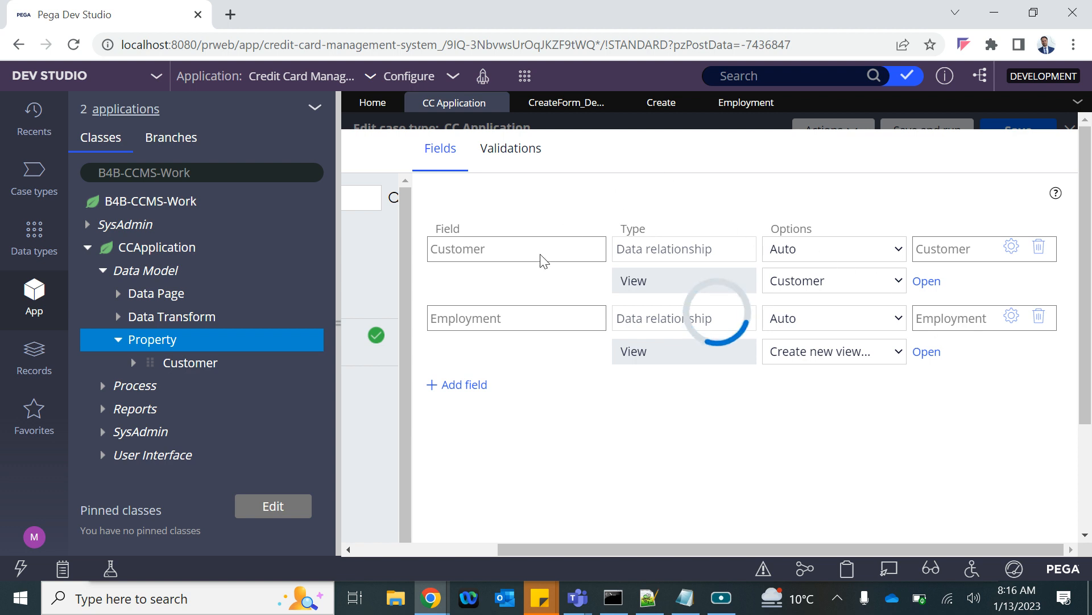
- Submit the Submit Application view configuration and save the CC Application case type
click(656, 104)
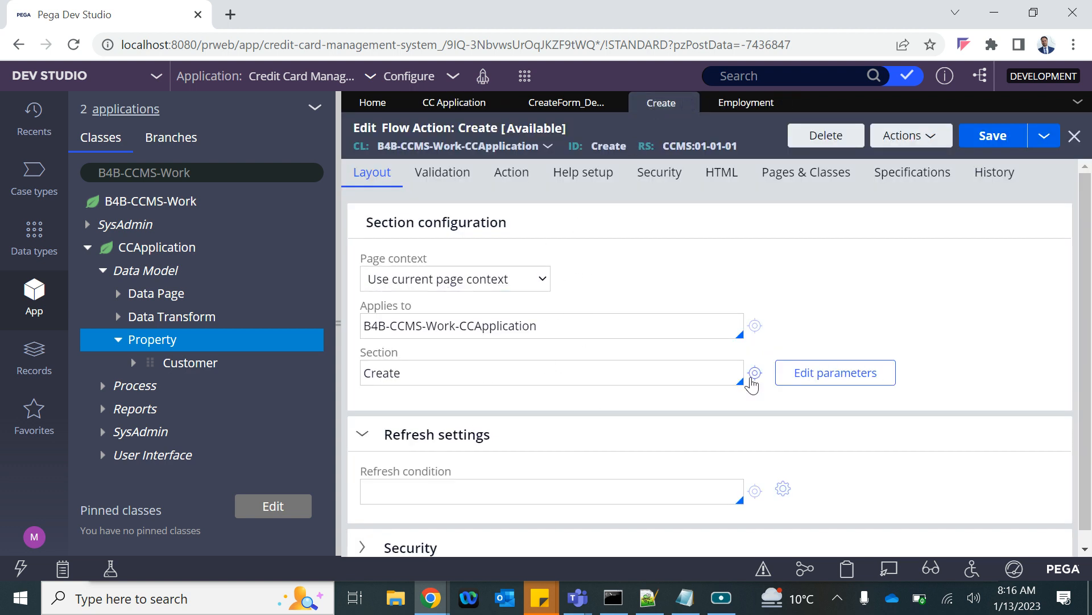
click(455, 103)
scroll(776, 316, down, 3)
click(1028, 516)
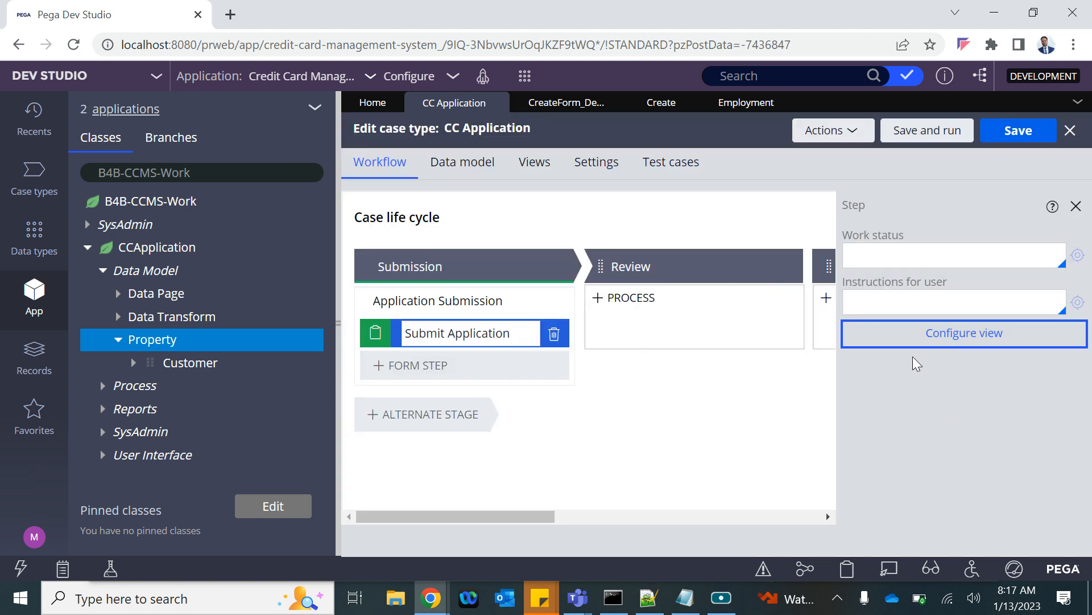
click(1008, 135)
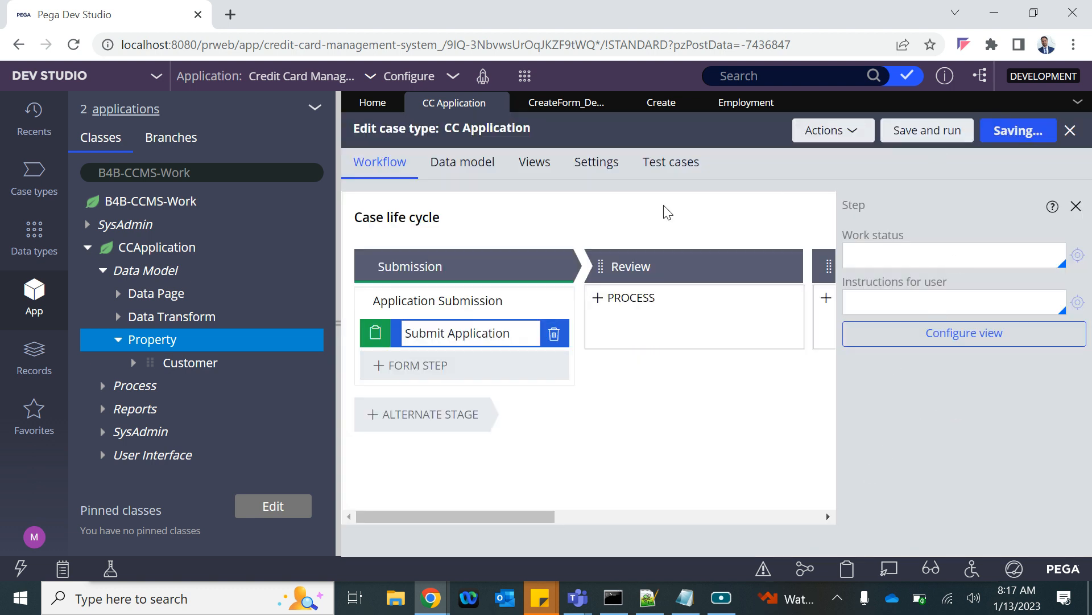
- Reopen the Create section from the Create flow action and review the sections embedded in its design
click(664, 107)
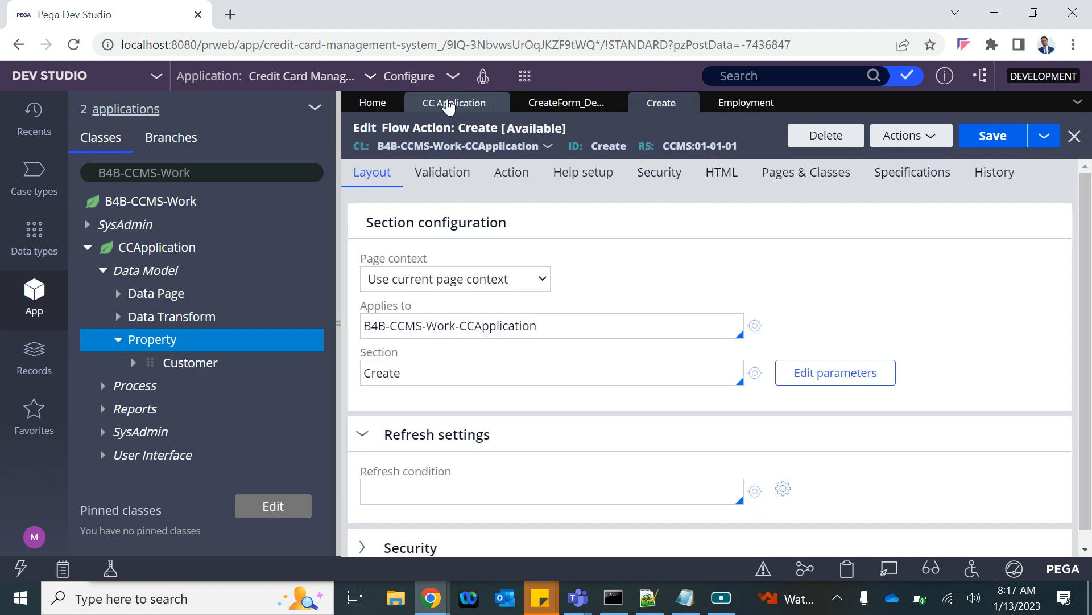
click(448, 105)
click(651, 109)
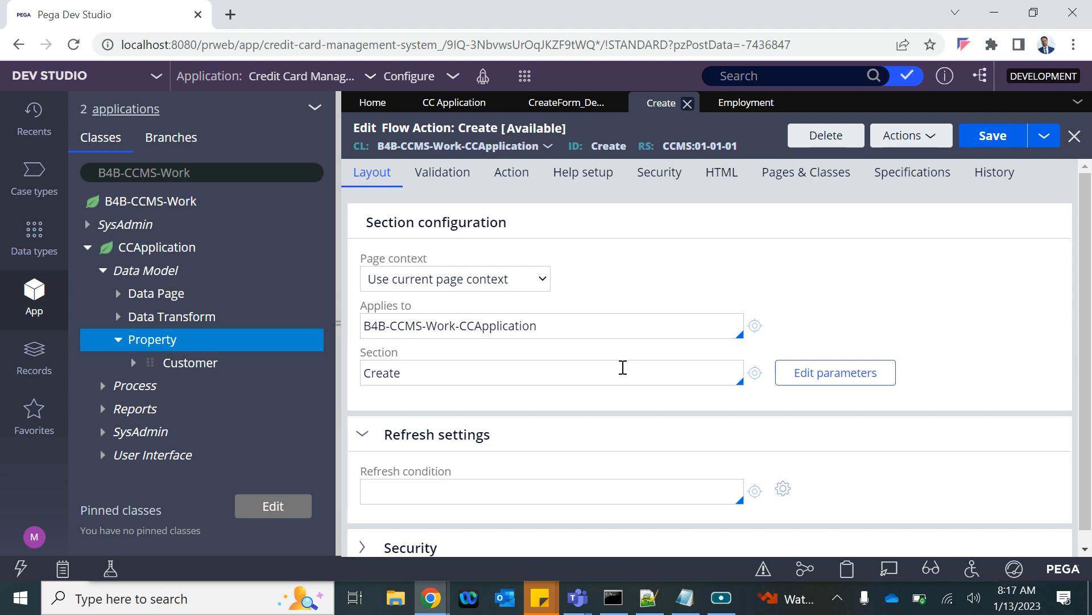
click(756, 373)
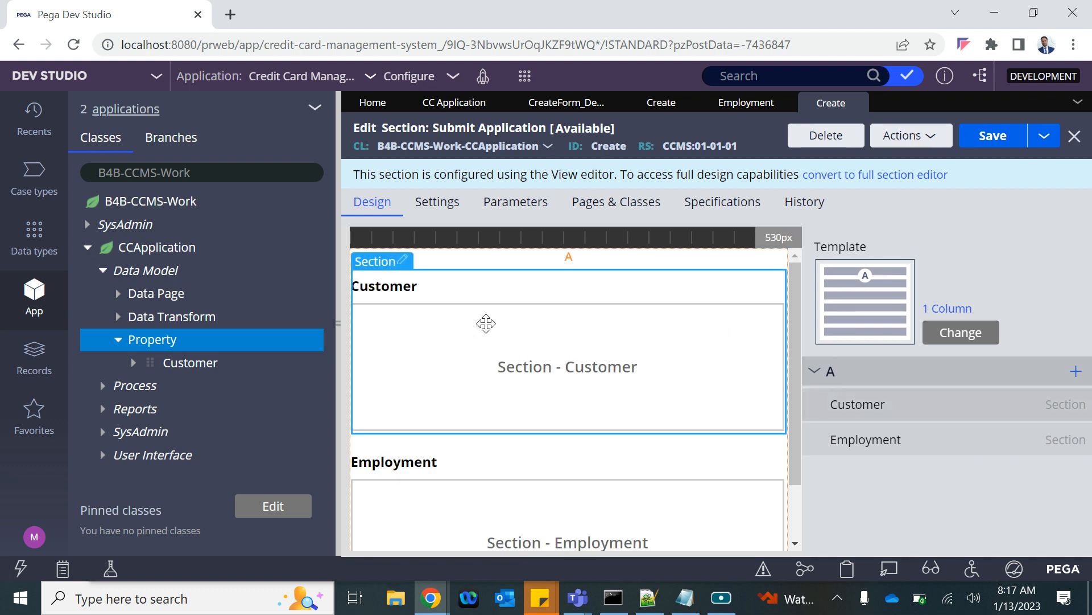
scroll(519, 425, down, 1)
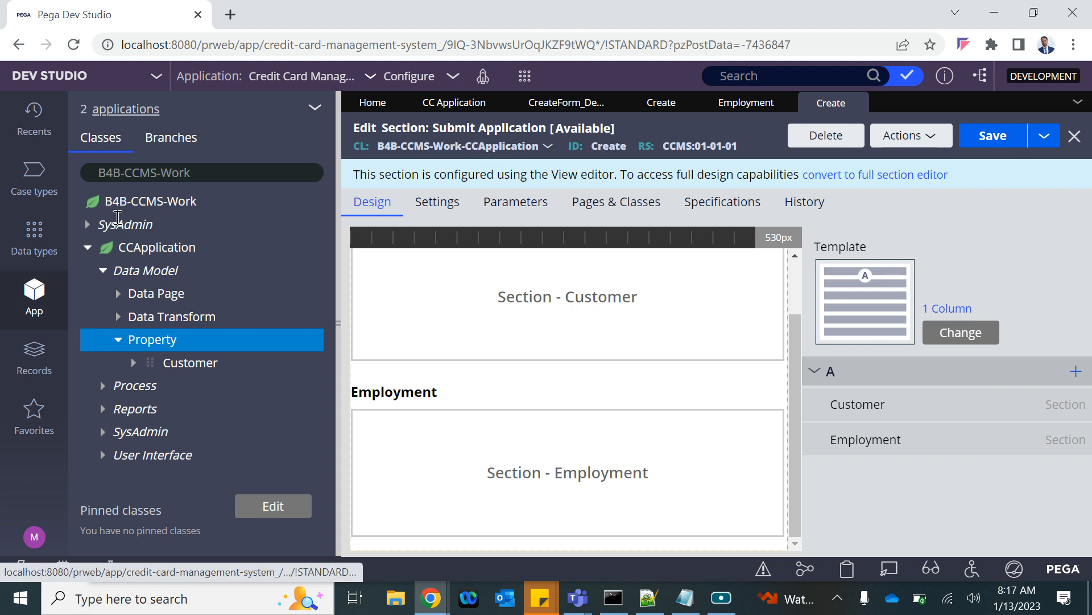
- Open the embedded Customer and Employment sections from the Create section and review their fields
double_click(556, 306)
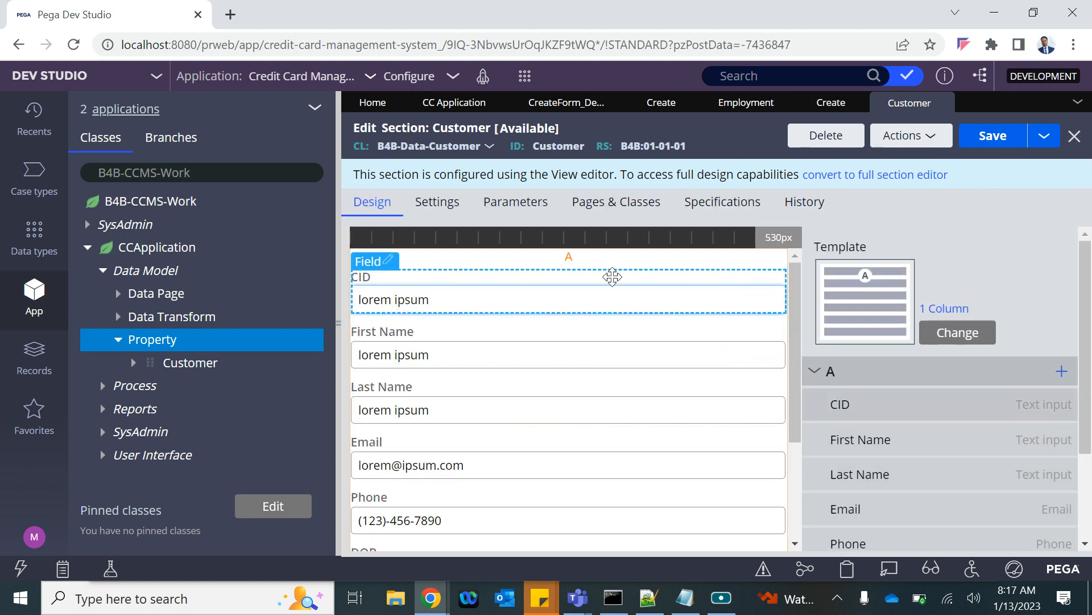
scroll(603, 442, down, 3)
scroll(603, 442, up, 3)
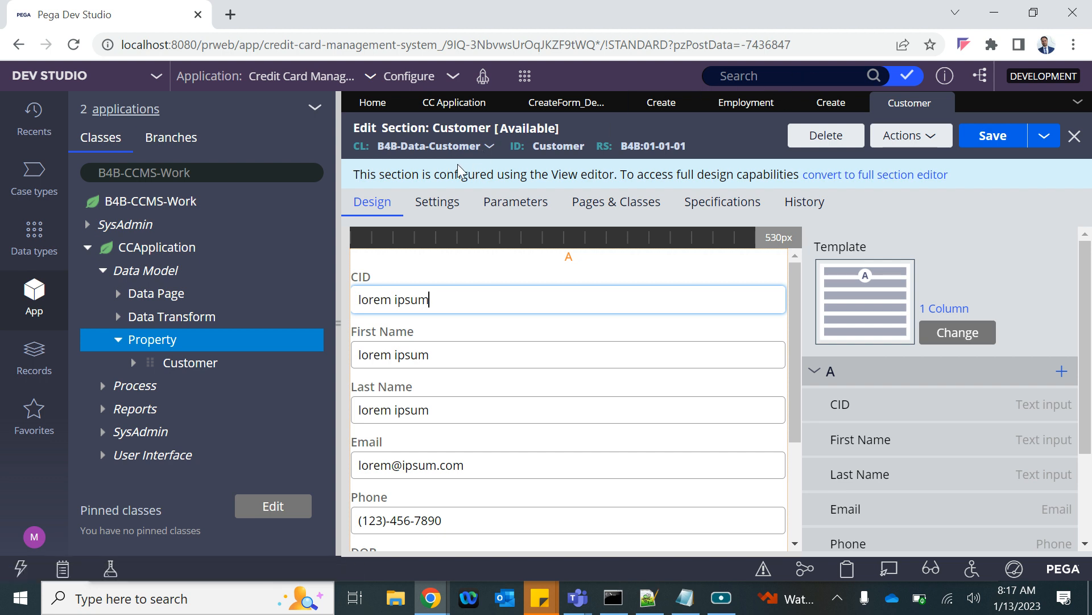
click(814, 100)
double_click(550, 493)
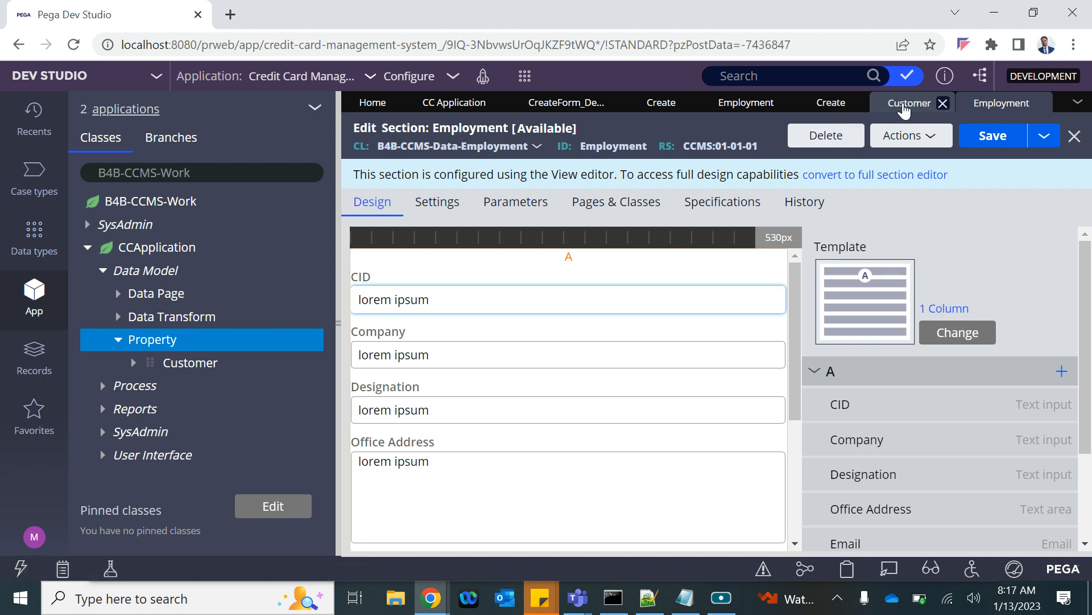
- Return to the Create section, open the embedded Customer section's cell properties, and examine its page context and context value
click(828, 110)
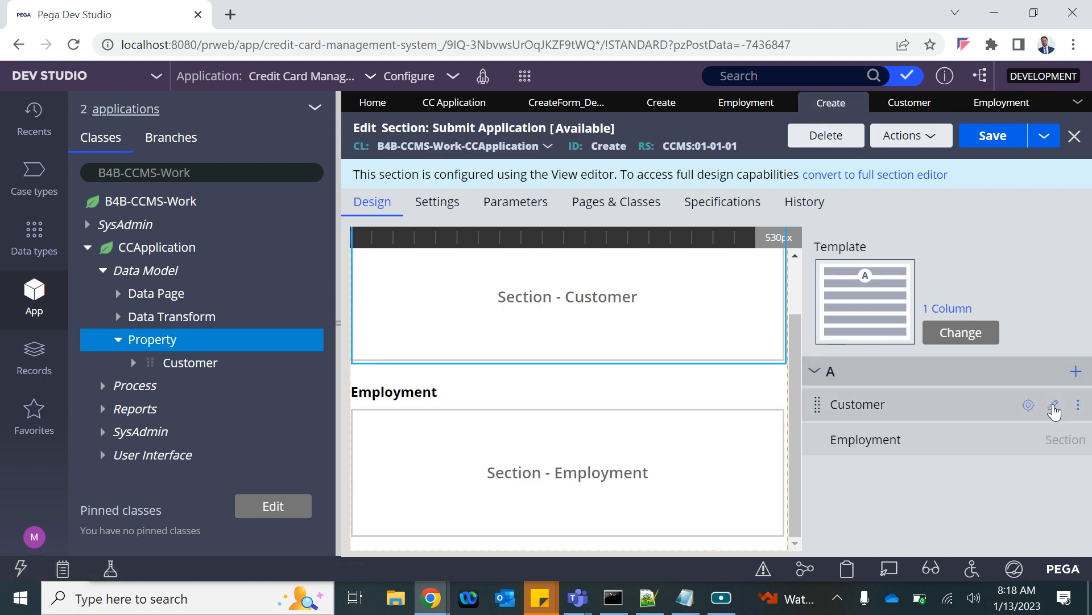
click(1054, 408)
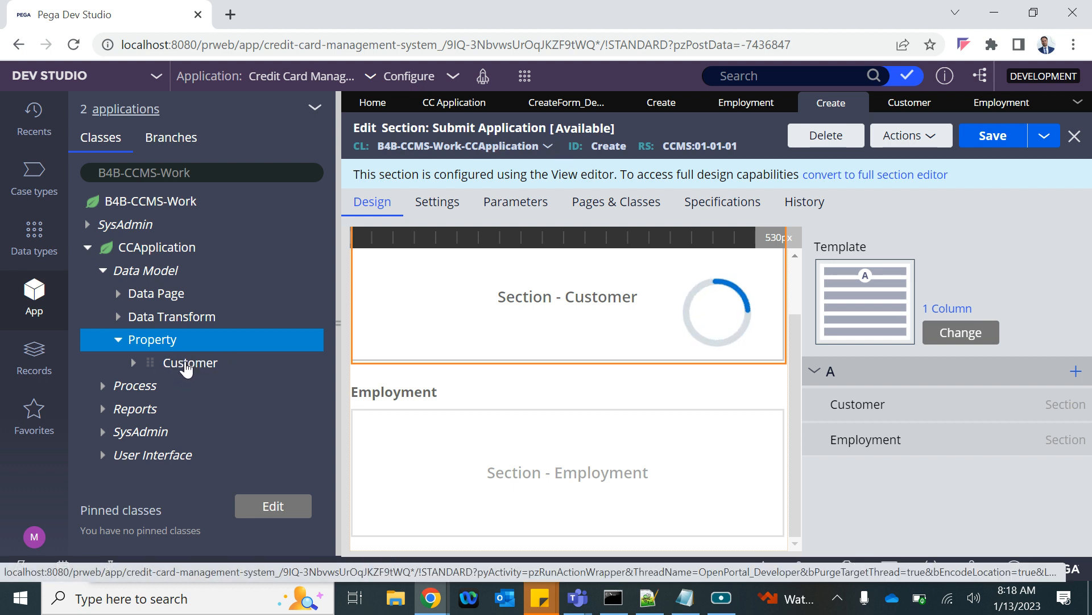
scroll(619, 406, down, 3)
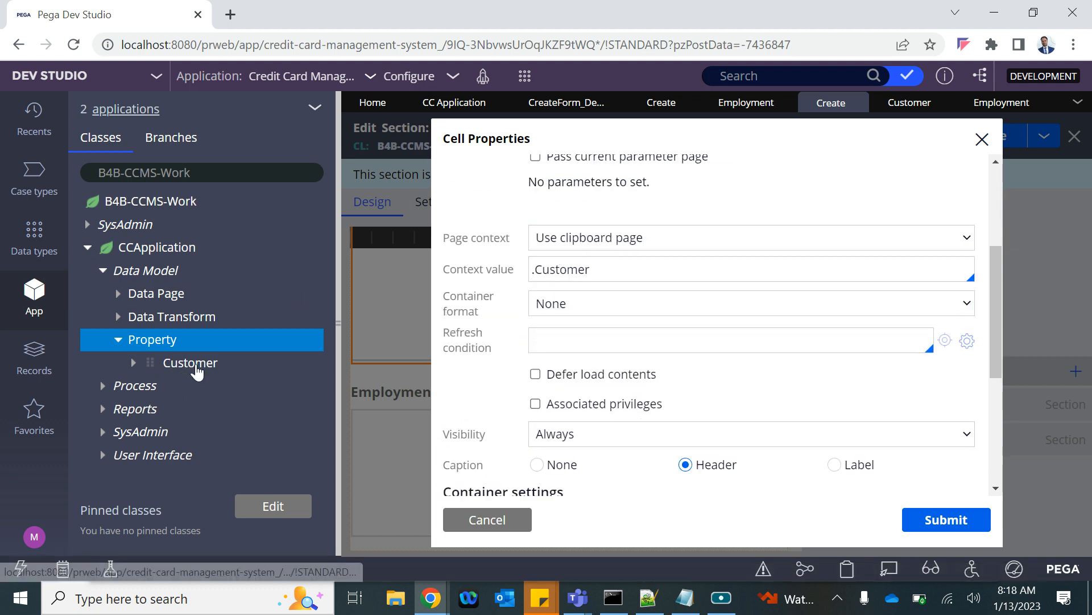
drag(614, 268, 510, 278)
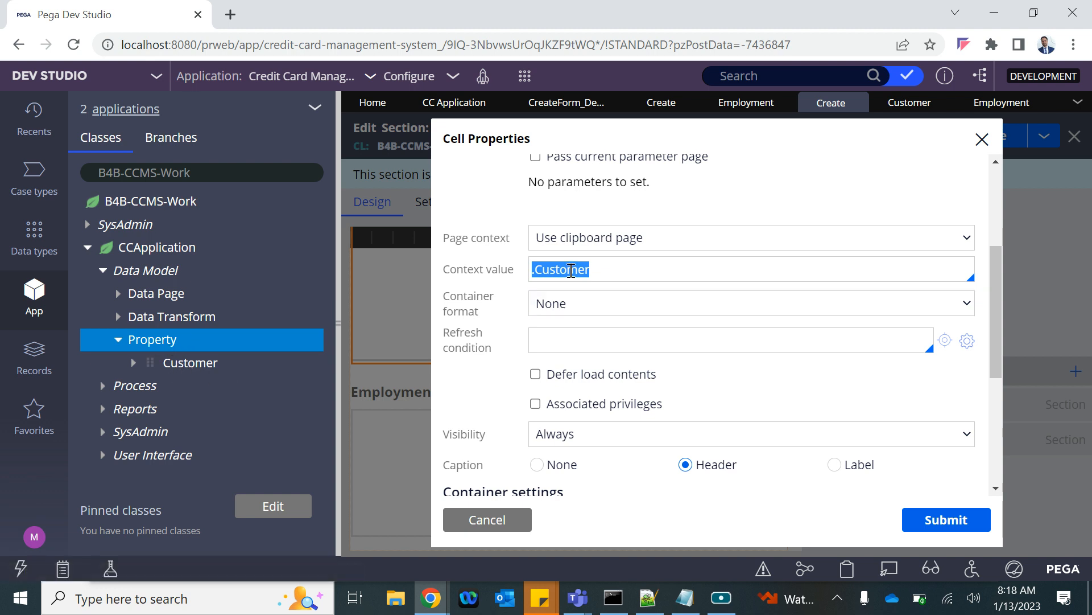
- Check the source of the embedded Customer section in its cell properties and close them without changes
scroll(601, 262, up, 4)
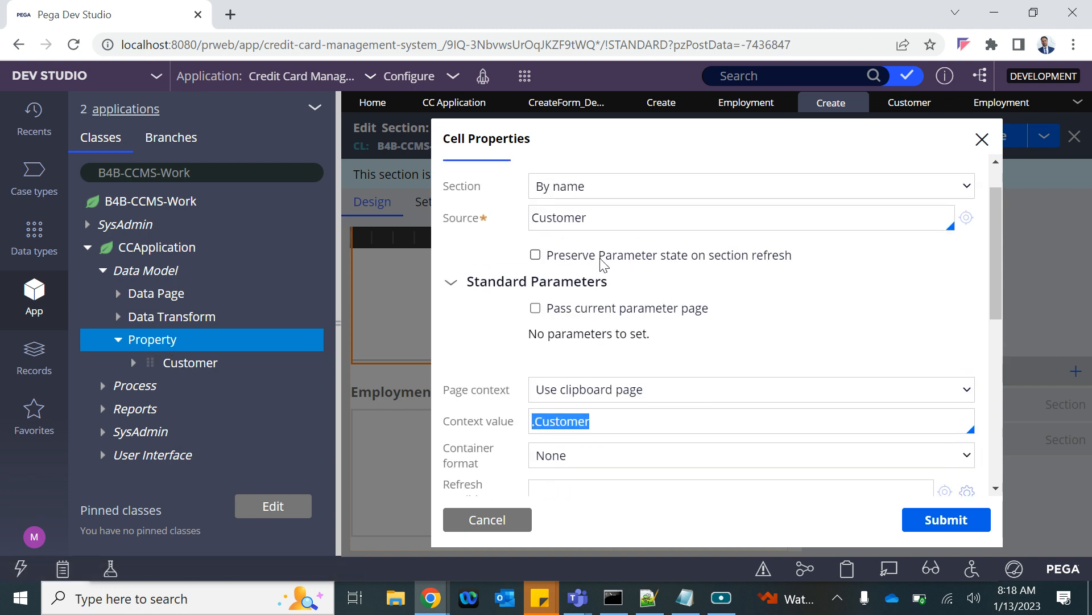
drag(589, 268, 522, 261)
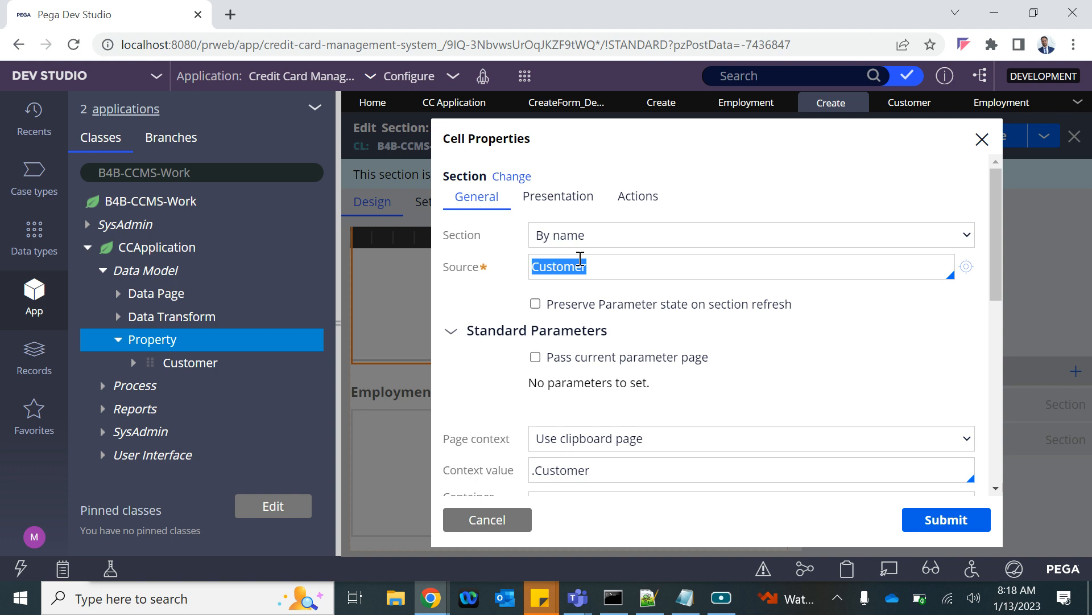
click(487, 524)
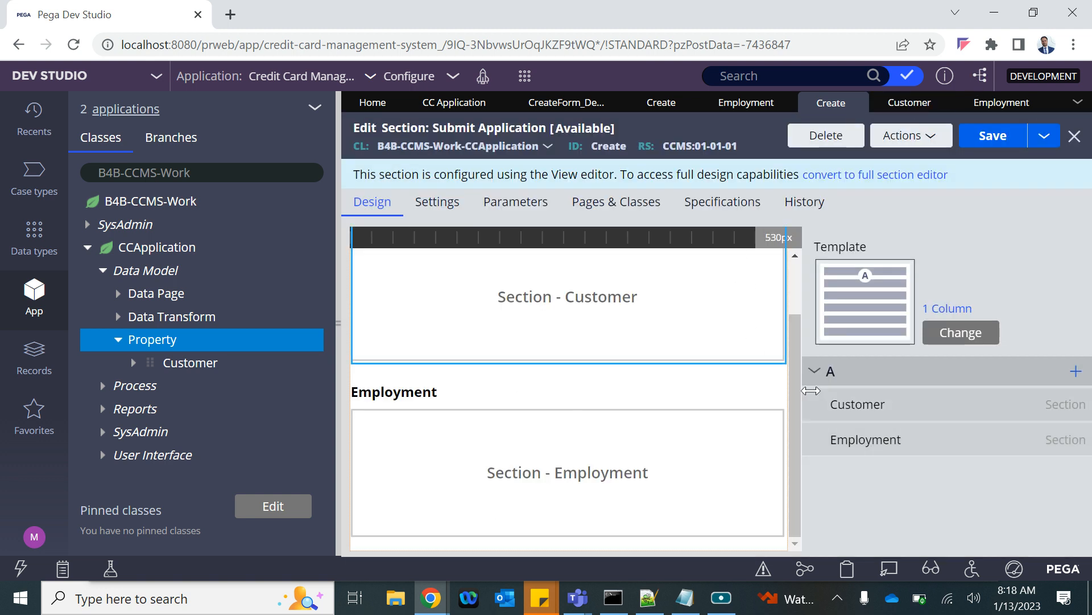
- Switch to Notepad and complete the arrow between Shapes (Assignment) and Flow Actions, highlight the whole line, and return to Pega Dev Studio
click(686, 598)
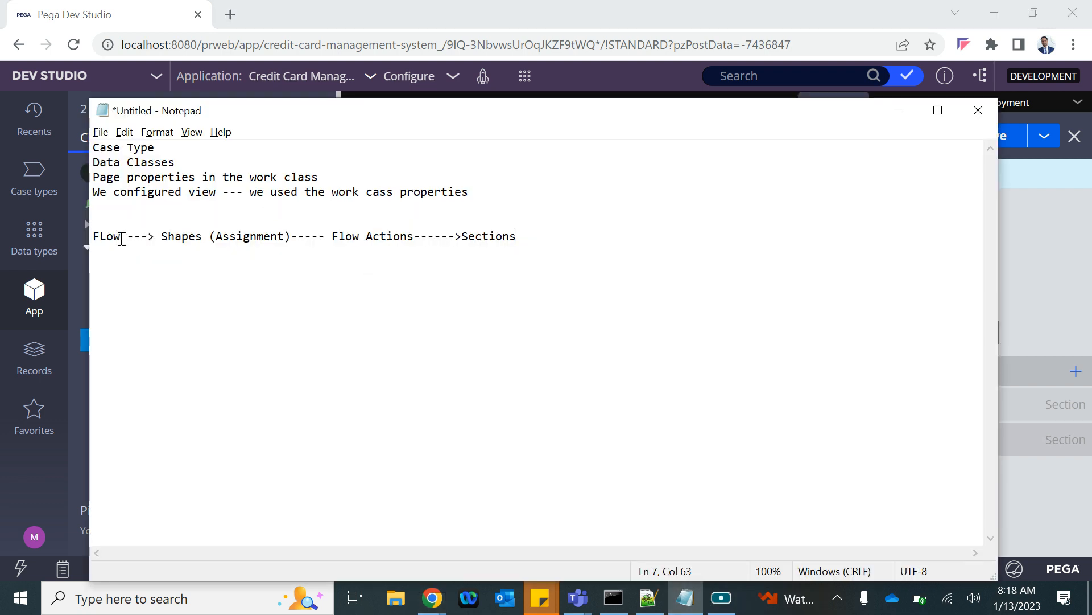
drag(95, 235, 401, 236)
click(238, 236)
click(330, 237)
text(>)
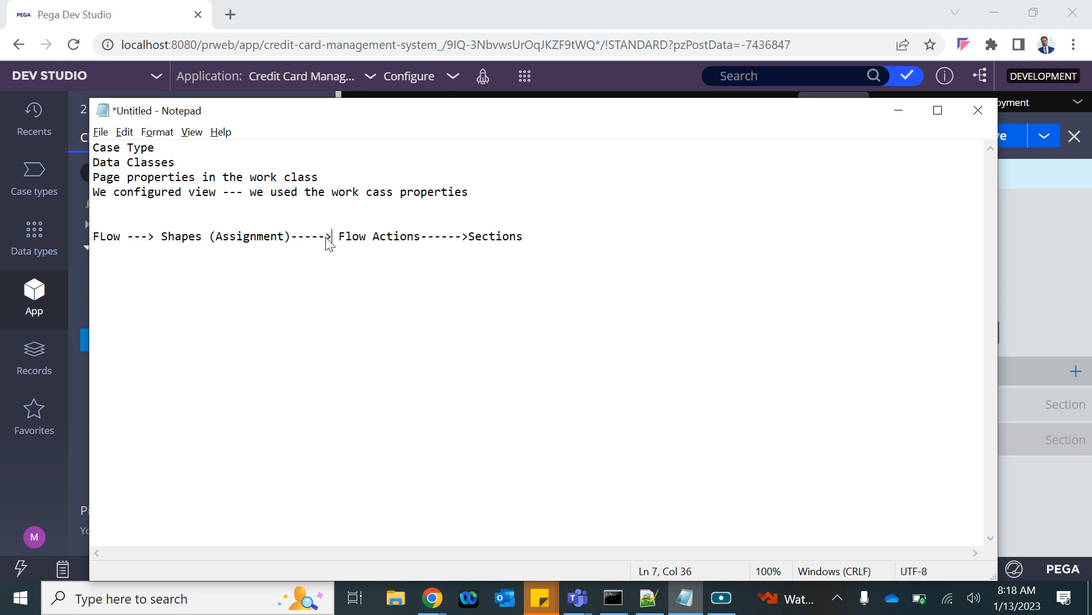
drag(549, 233, 188, 214)
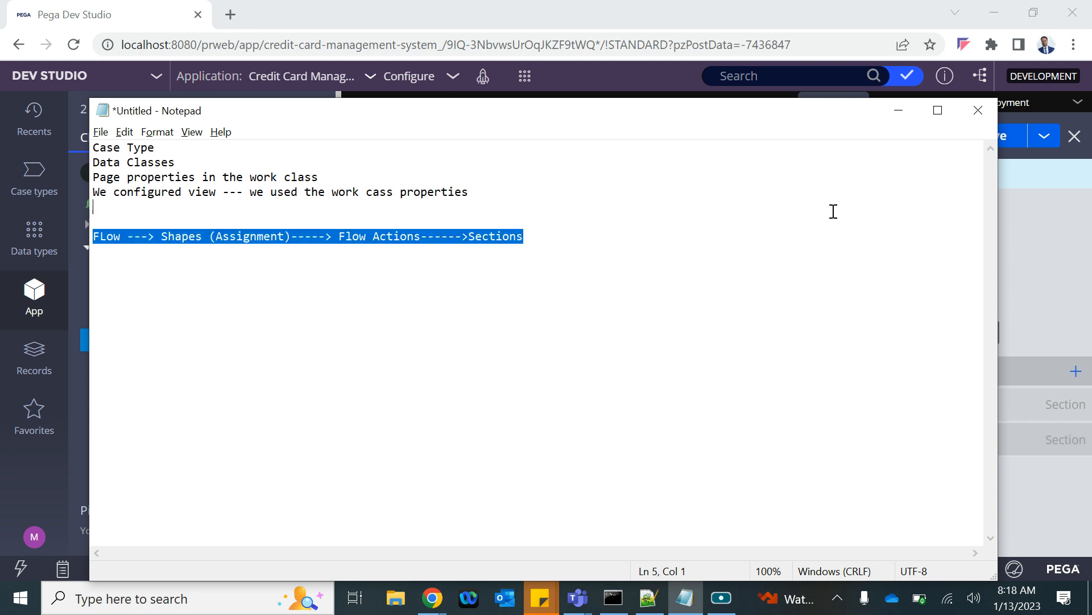
click(1033, 227)
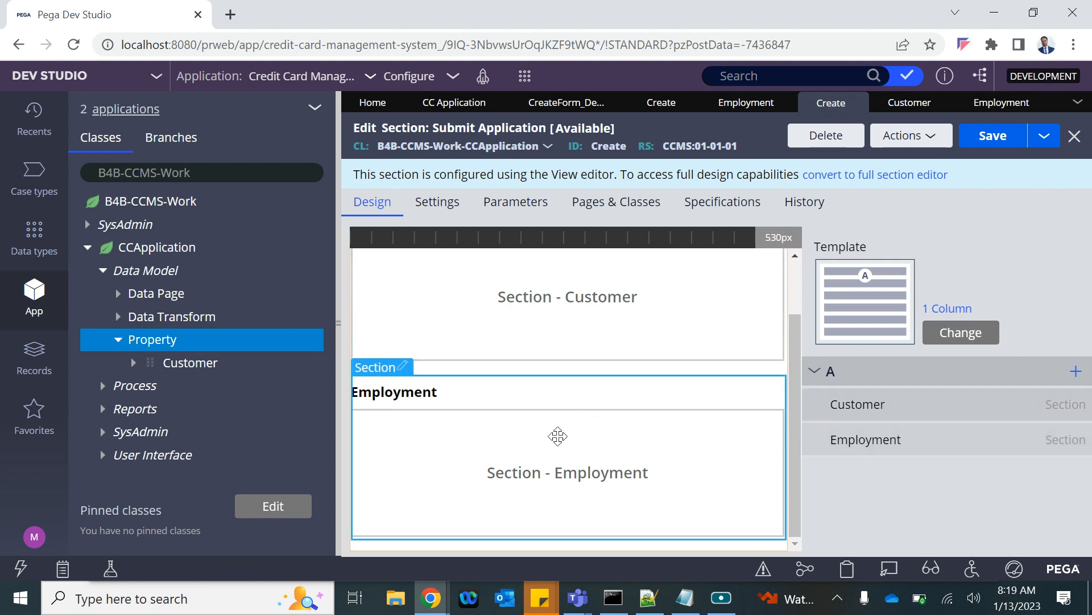
- Create a new CC Application case from Dev Studio and review the Customer and Employment fields on its Create form
scroll(600, 347, up, 2)
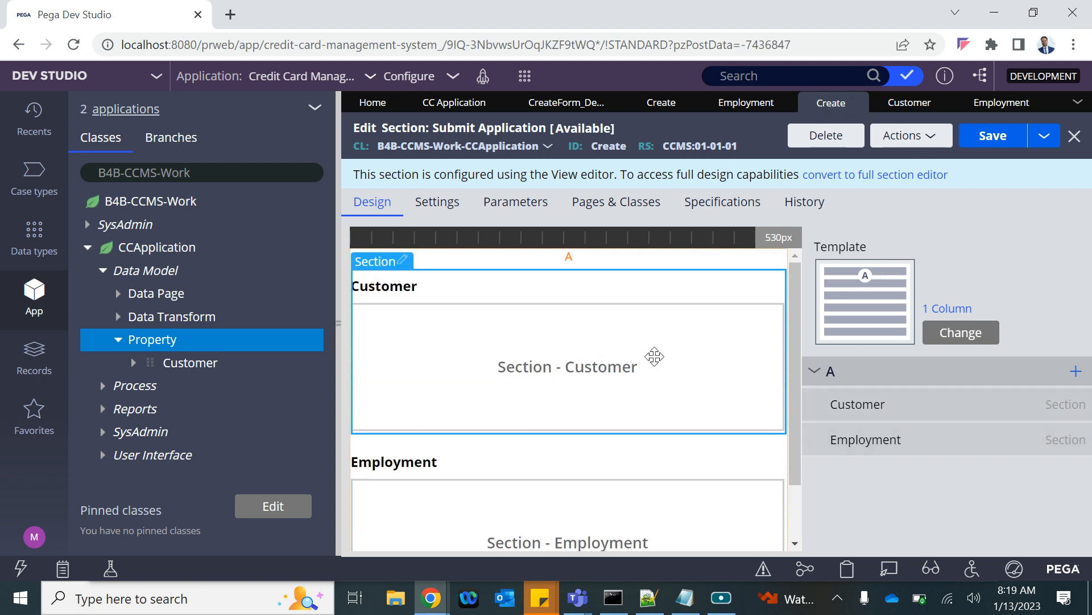
click(445, 105)
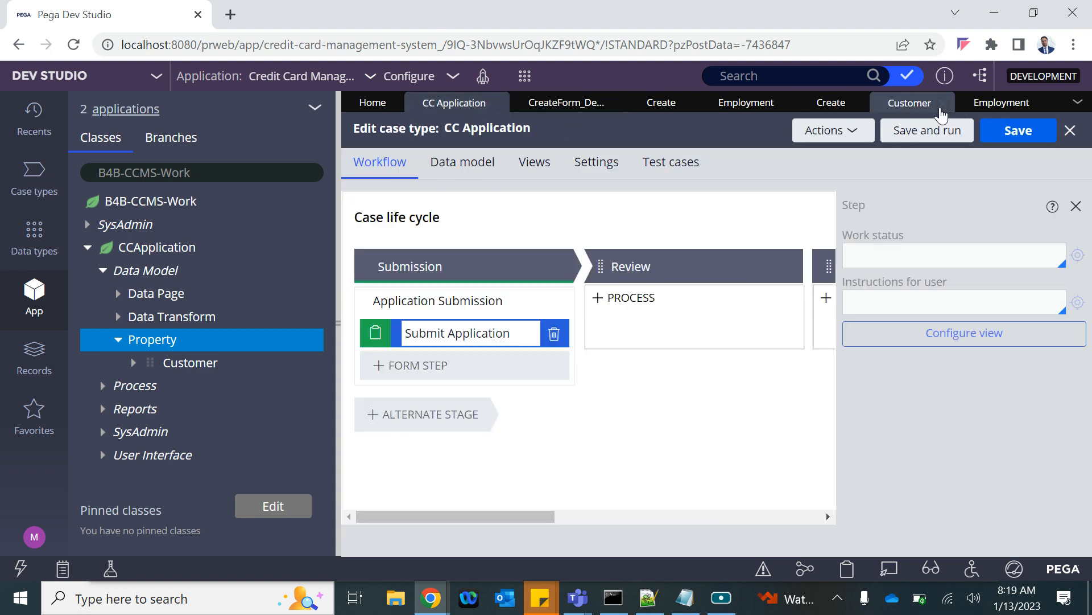
click(520, 80)
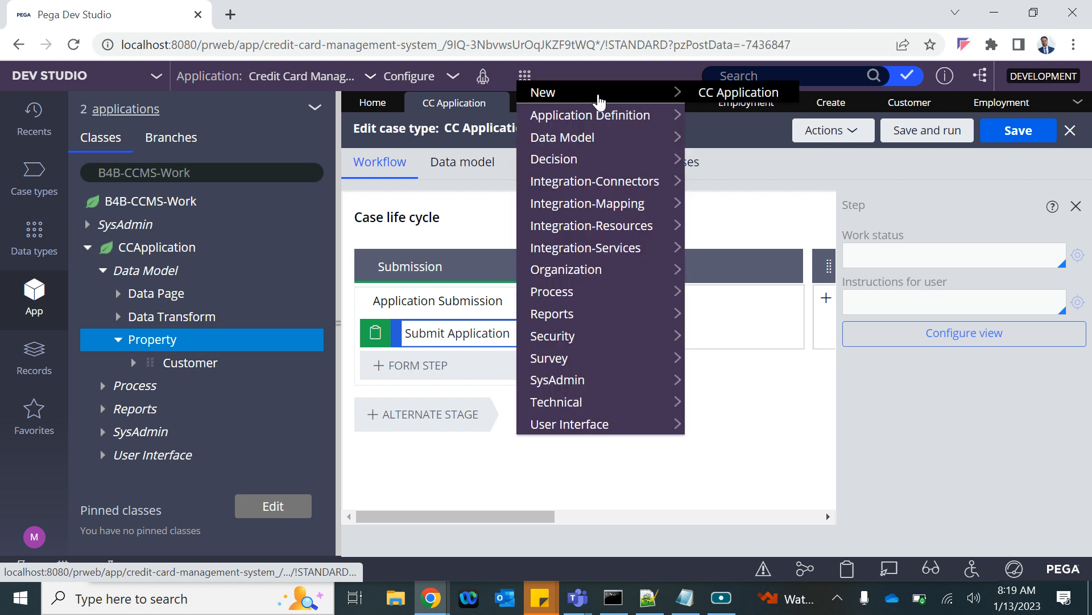
click(753, 96)
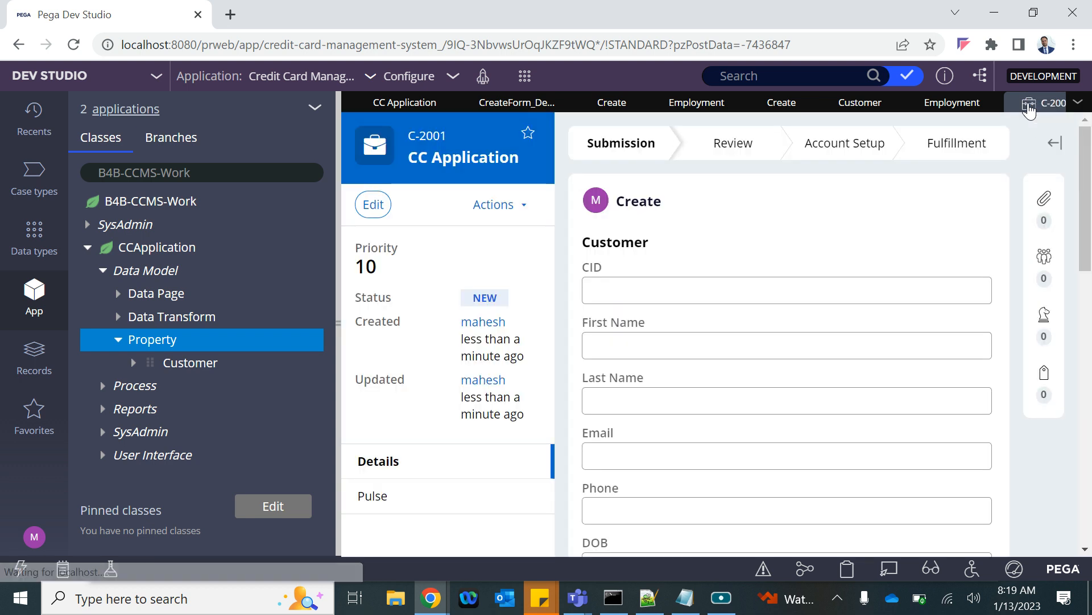
scroll(716, 430, down, 7)
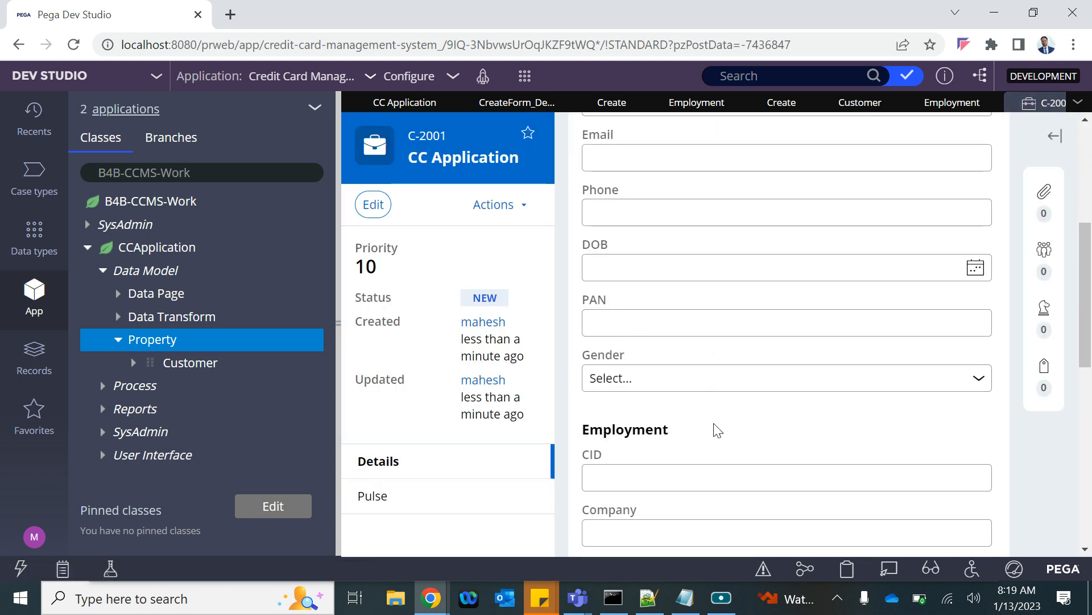
scroll(729, 271, up, 3)
scroll(729, 271, down, 9)
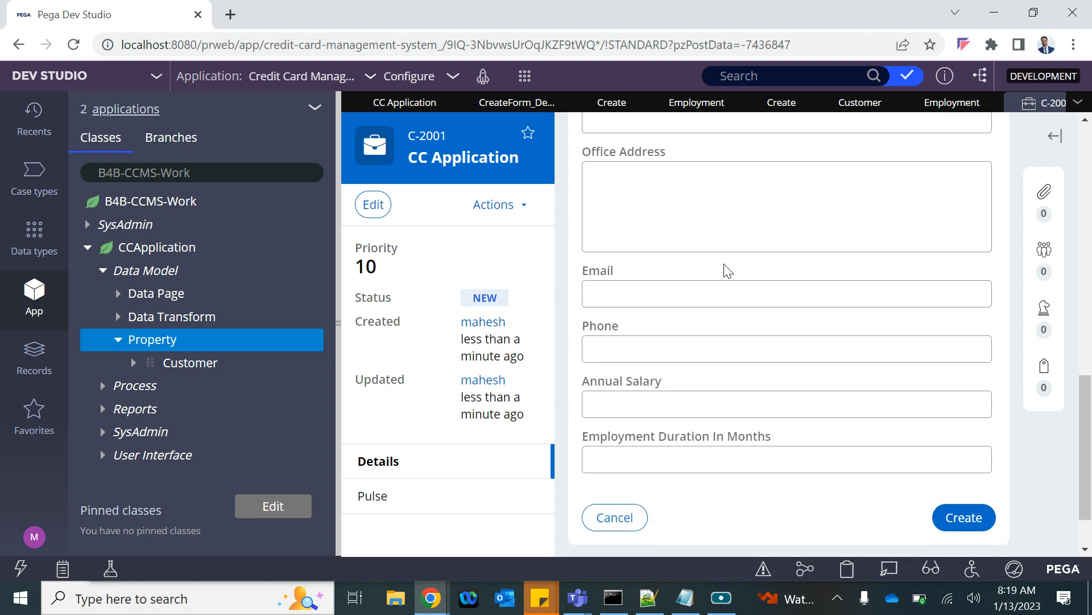
scroll(726, 268, up, 3)
scroll(727, 267, up, 4)
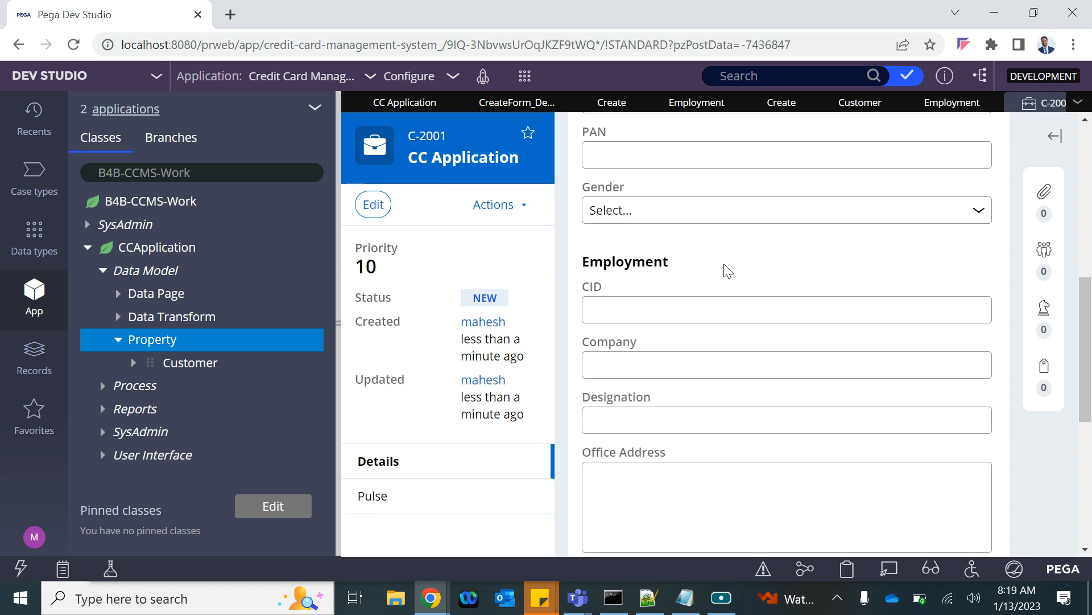
scroll(728, 272, up, 5)
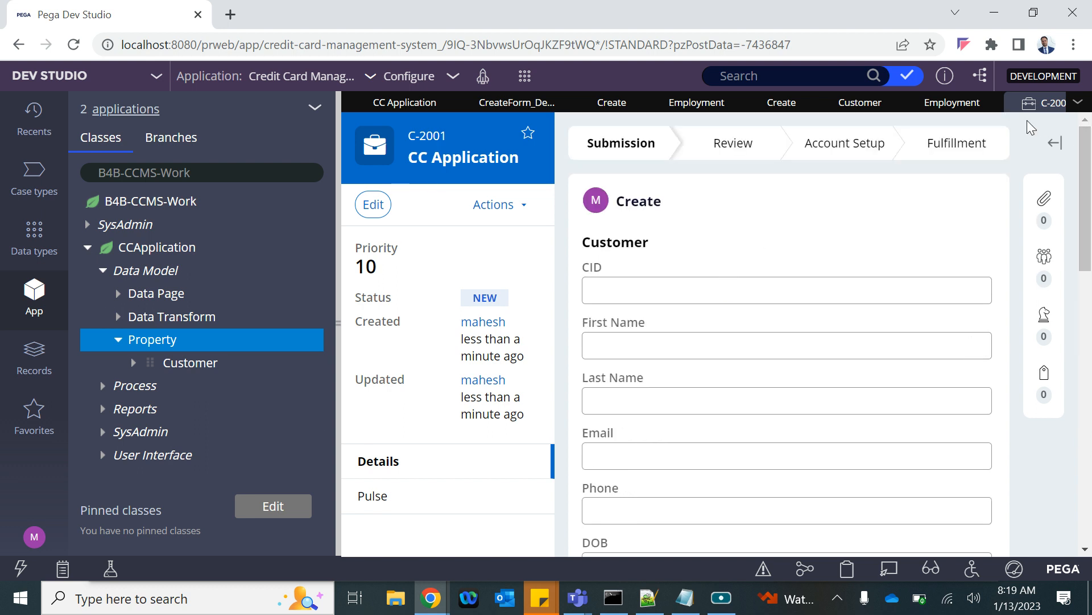
- Close the new case and the open Employment, Customer and Create section rules
click(1053, 103)
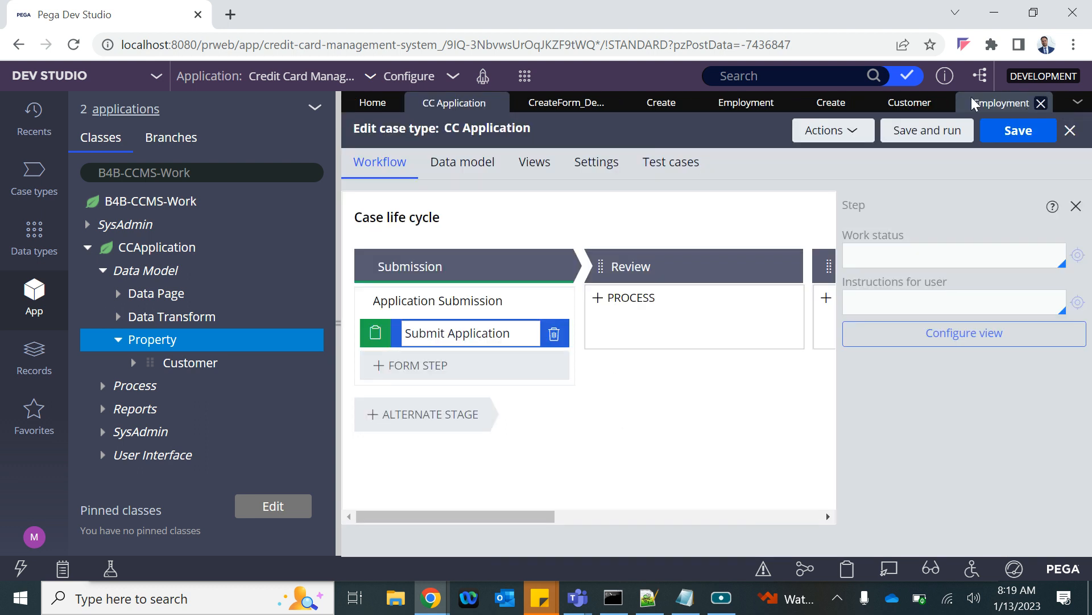
click(1014, 104)
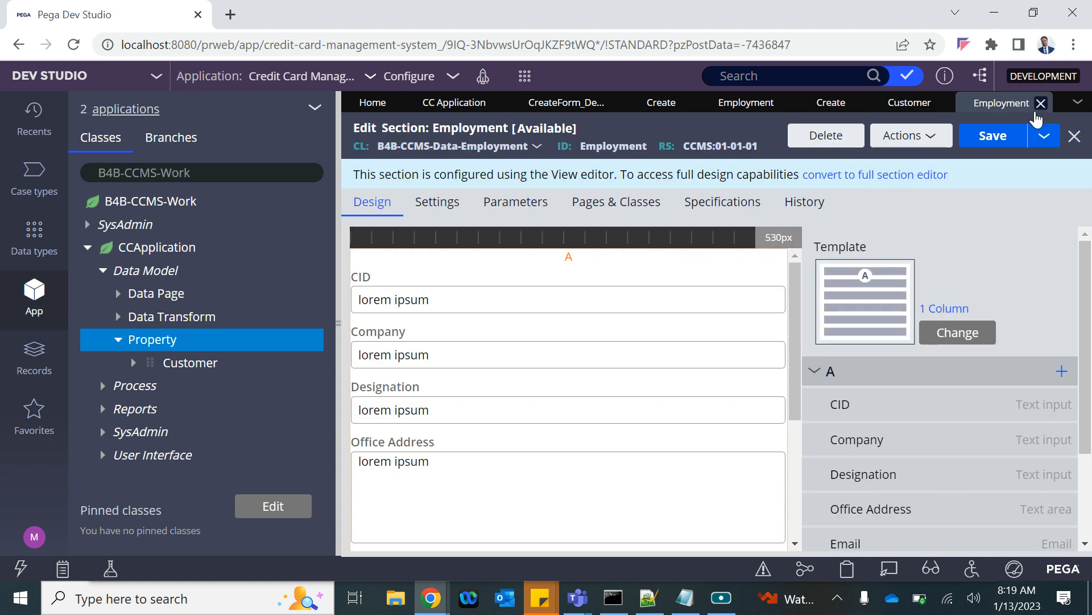
click(1041, 103)
click(915, 107)
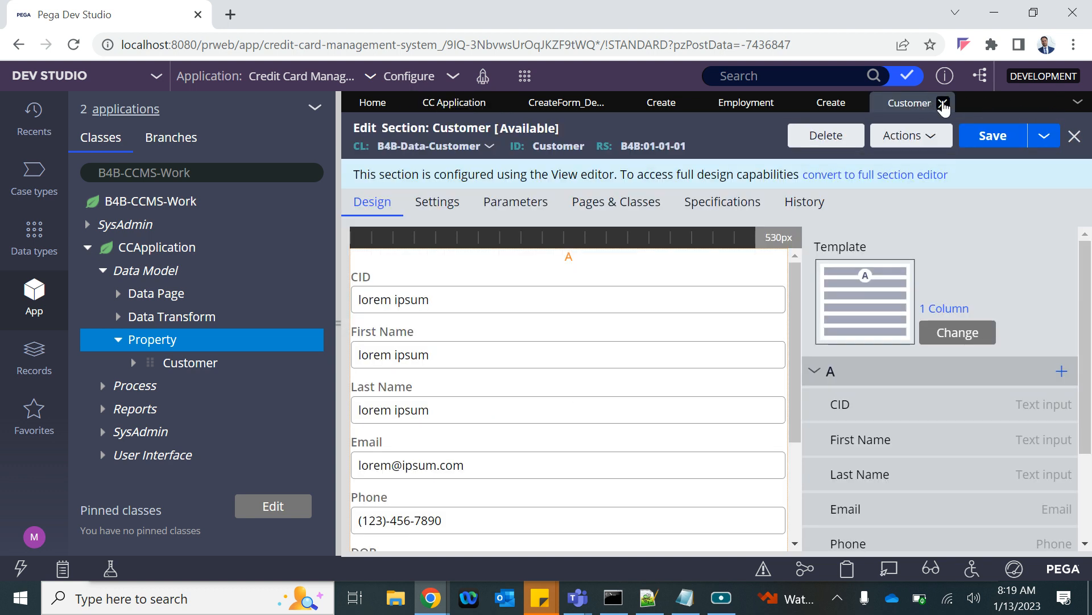
click(943, 103)
click(832, 103)
click(857, 104)
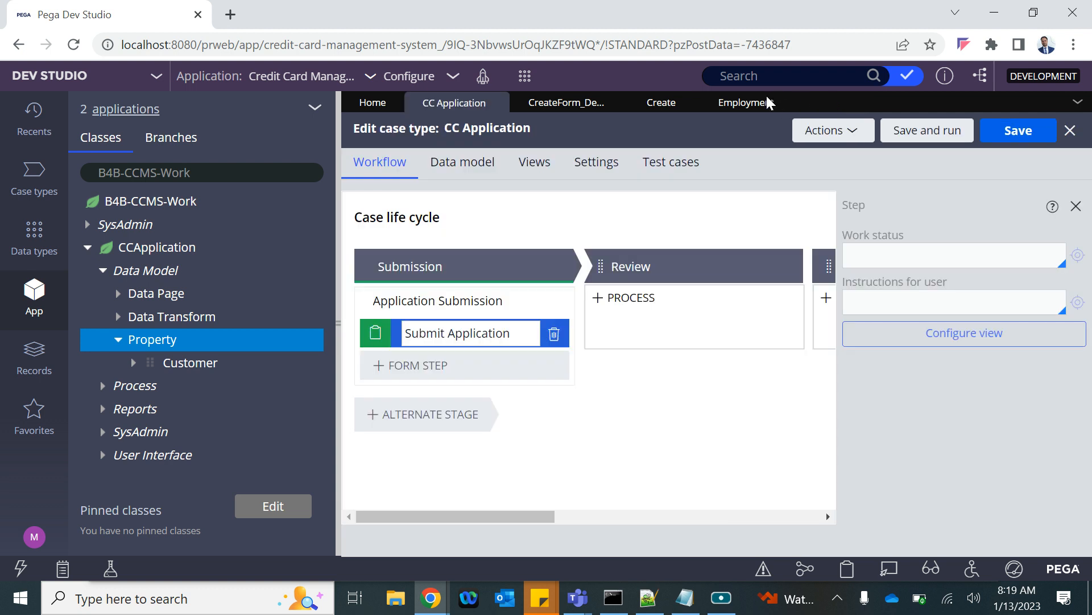
- Close the remaining Employment rule, the Create flow action and the CreateForm flow, leaving the CC Application case type open
click(776, 102)
click(650, 106)
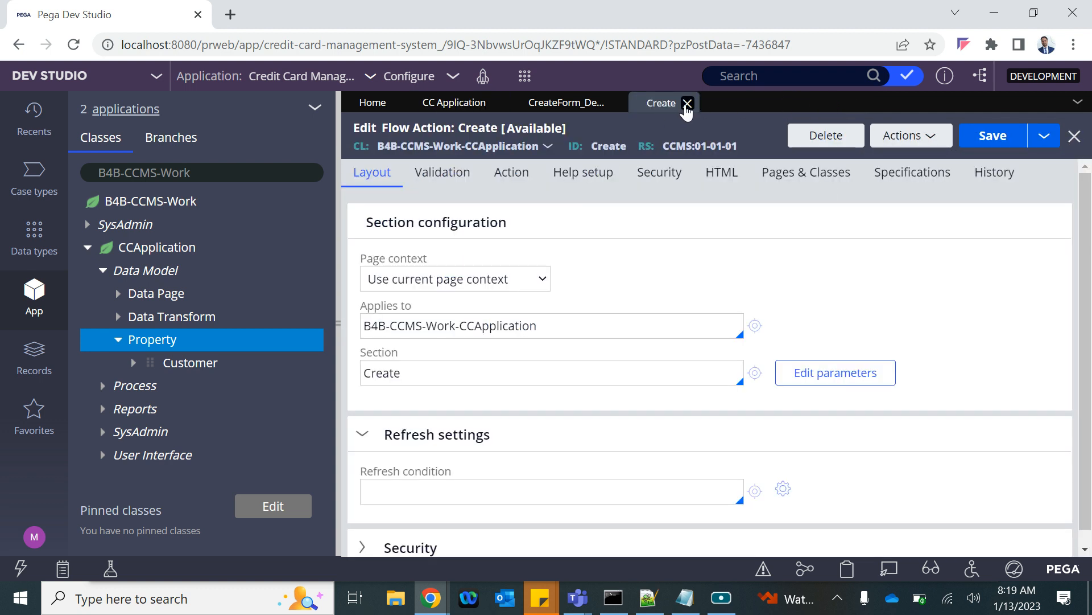
click(687, 103)
click(589, 105)
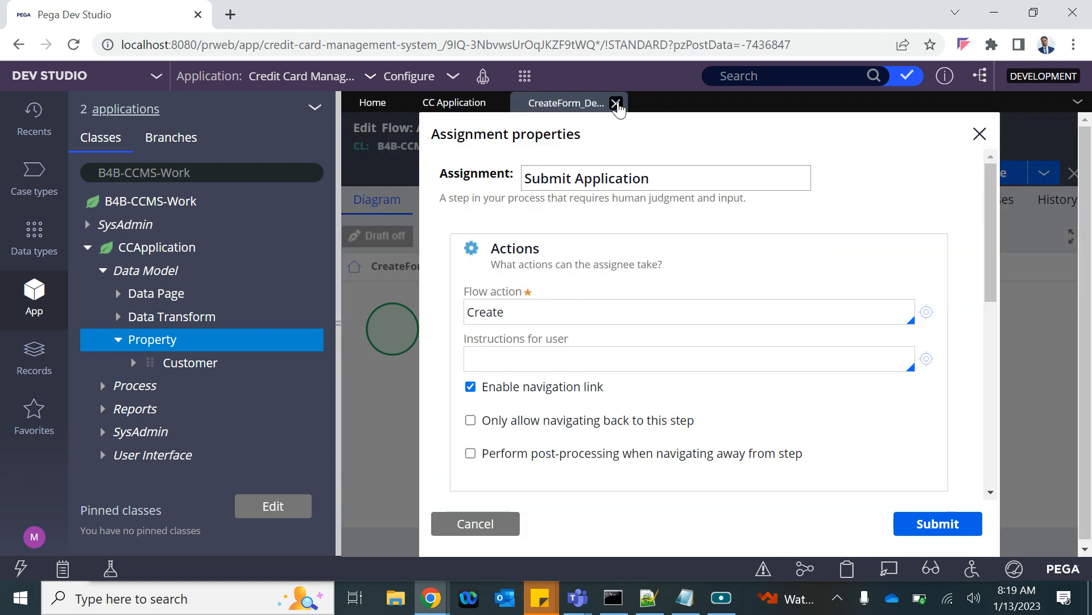
click(617, 104)
click(944, 377)
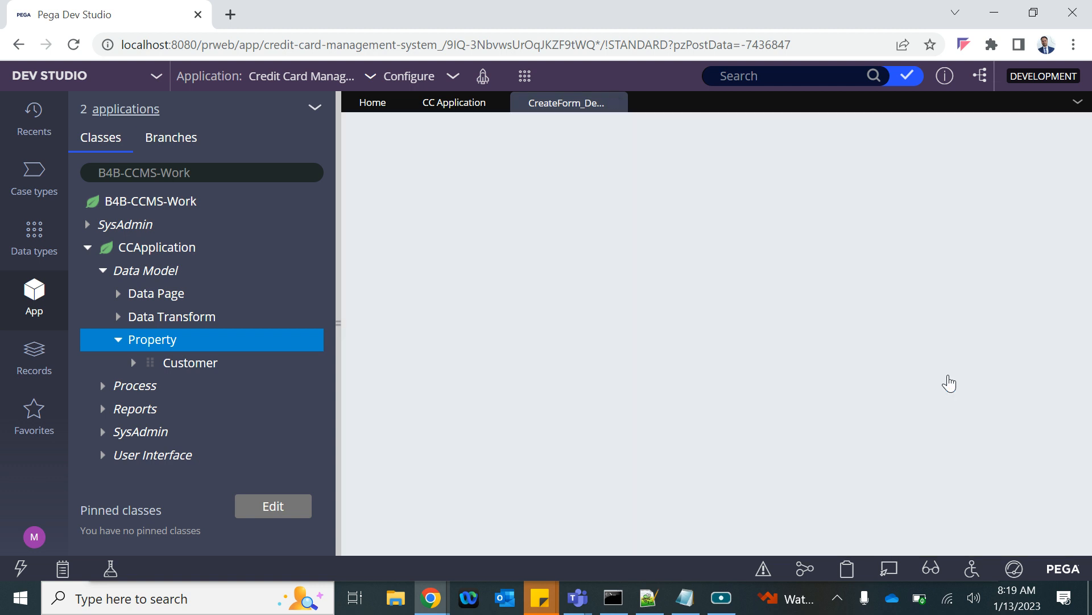
- Switch to Notepad and add the heading "Work Class Section" below the flow line, with an indented line under it
click(685, 597)
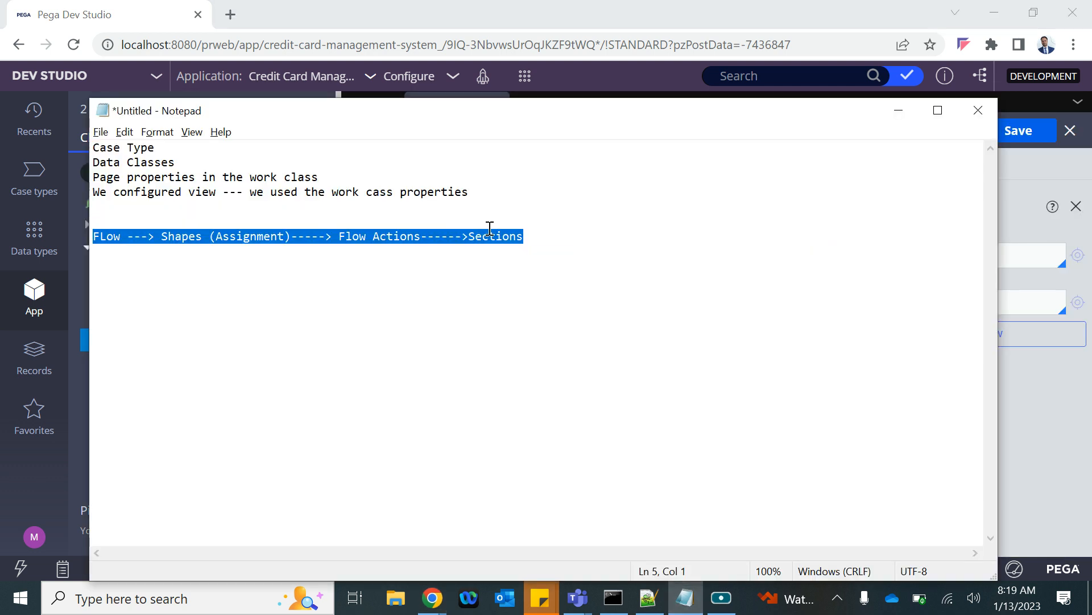
click(540, 239)
key(Return)
key(Return)
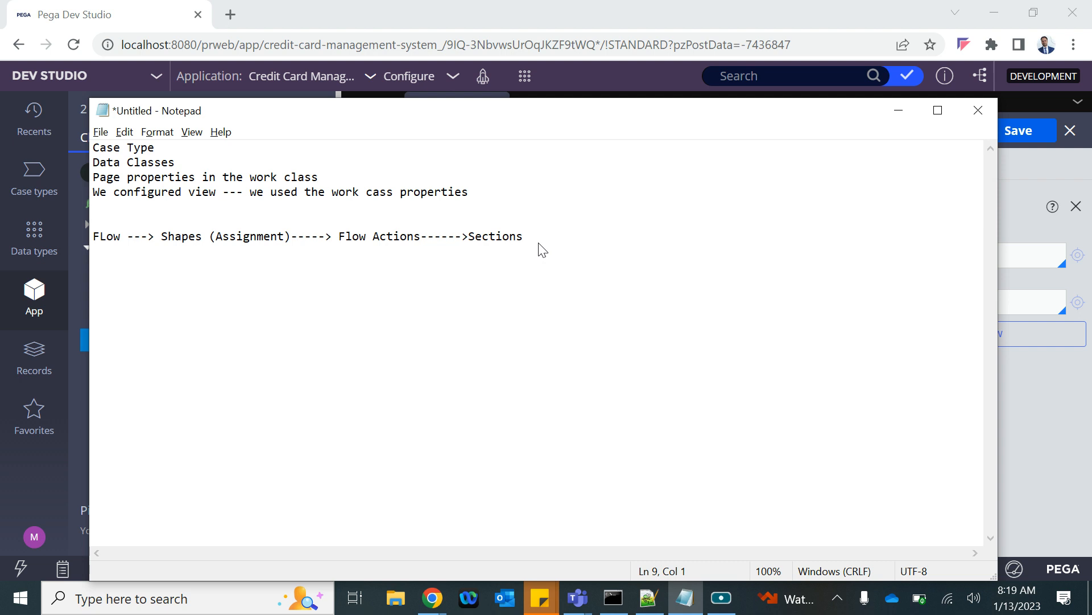
text(Work Class)
key(Return)
key(Tab)
key(BackSpace)
text(Sections)
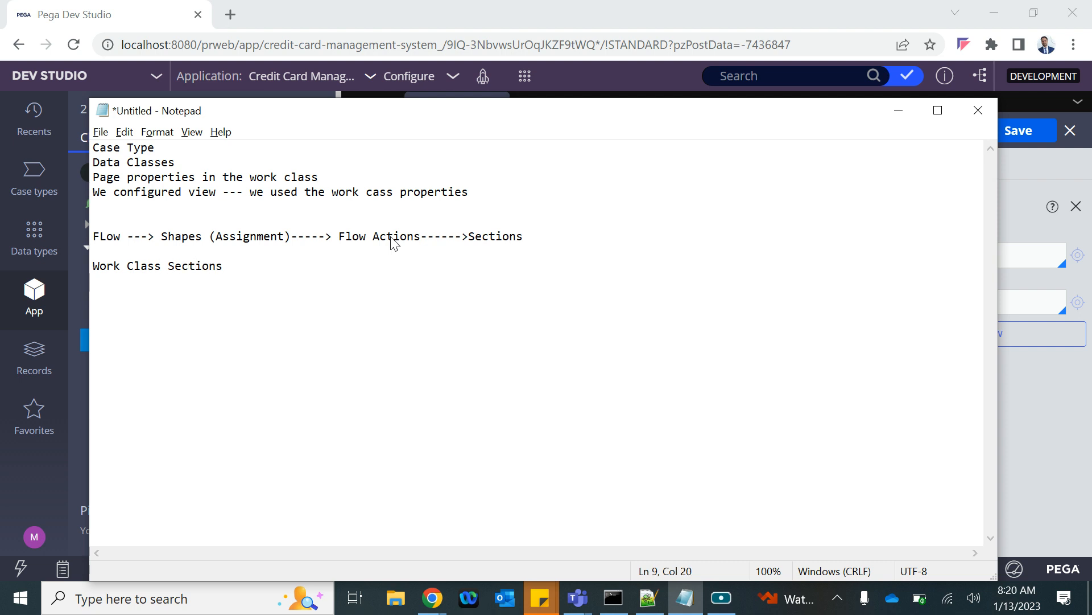
key(Return)
key(BackSpace)
key(Return)
key(BackSpace)
key(BackSpace)
key(Return)
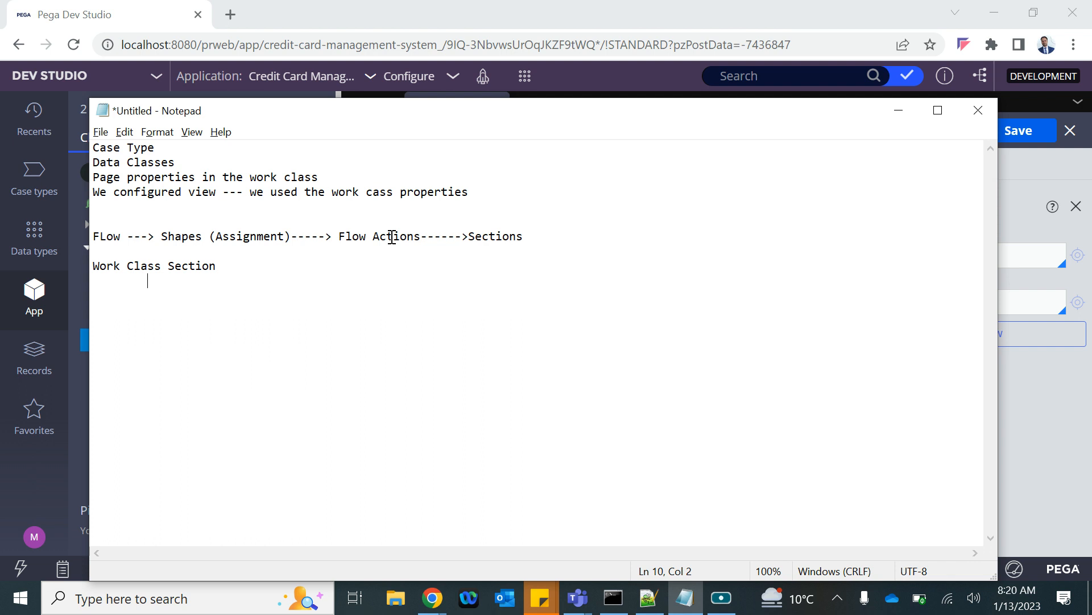
- Write "Work --Switch Context to Data Class" on the indented line under the Work Class Section heading
text(Work ---)
key(BackSpace)
text(Swi)
key(BackSpace)
text(ithch)
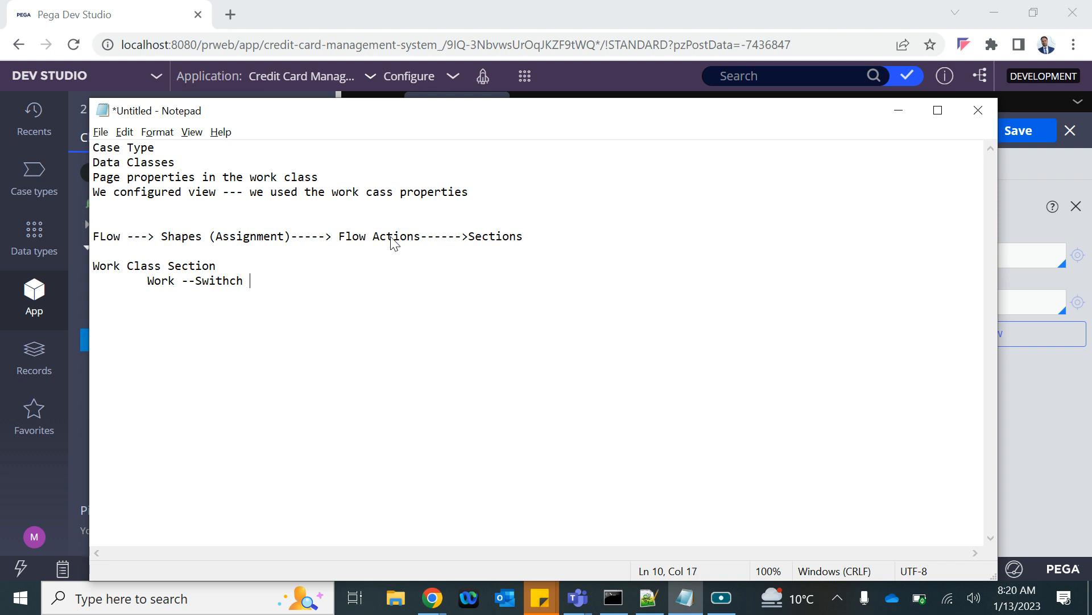
key(BackSpace)
key(BackSpace)
key(BackSpace)
key(BackSpace)
text(ch Context to Data Class)
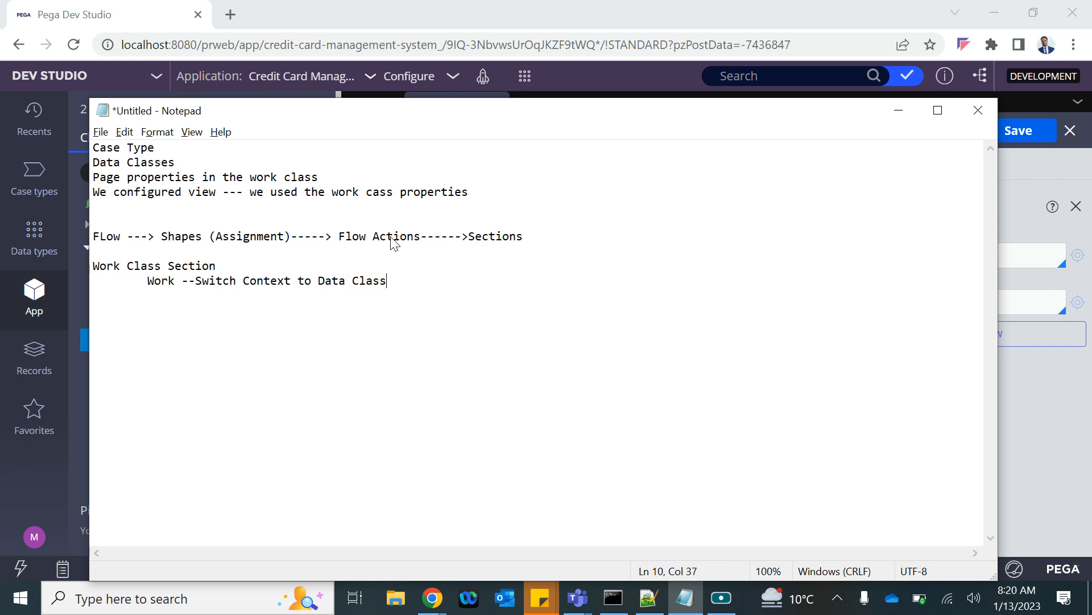
- Extend the indented line with "--- Clipboard pages (.customer property under work class )" and return to Pega Dev Studio
text(--- Cli)
text(p)
text(board)
text( pages)
text( ()
text(.cu)
text(stom)
key(BackSpace)
text(omer )
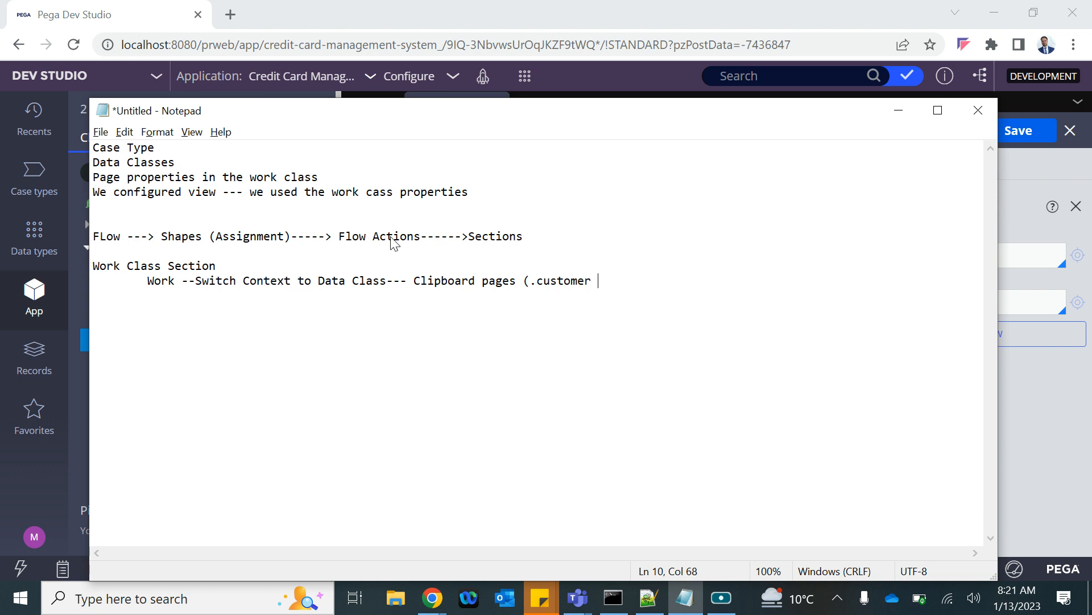
text(propertya)
key(BackSpace)
text(under work)
text( cla)
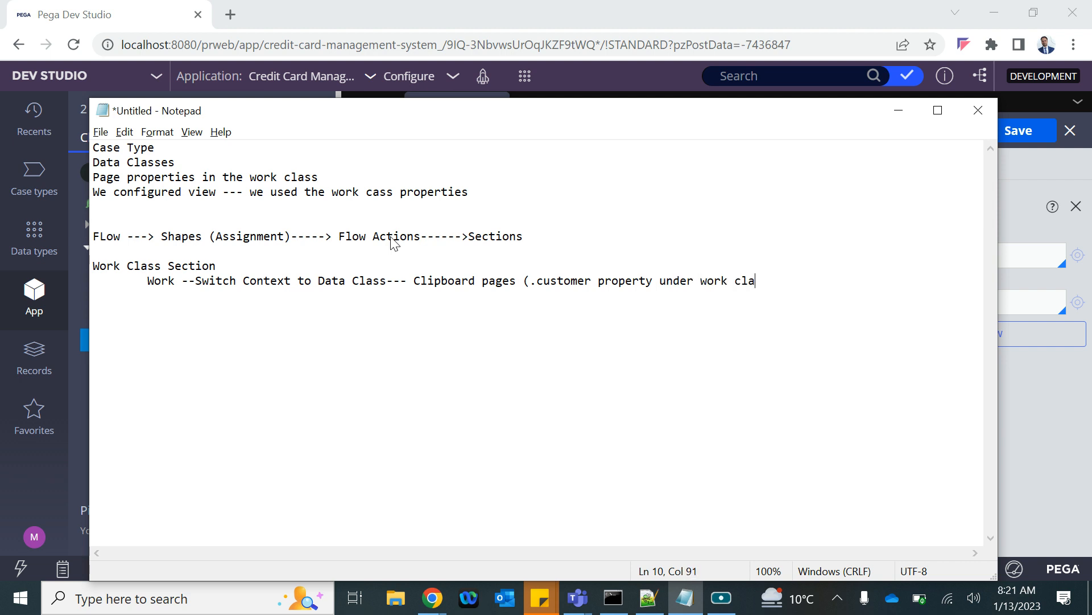
text(ss ))
click(1053, 355)
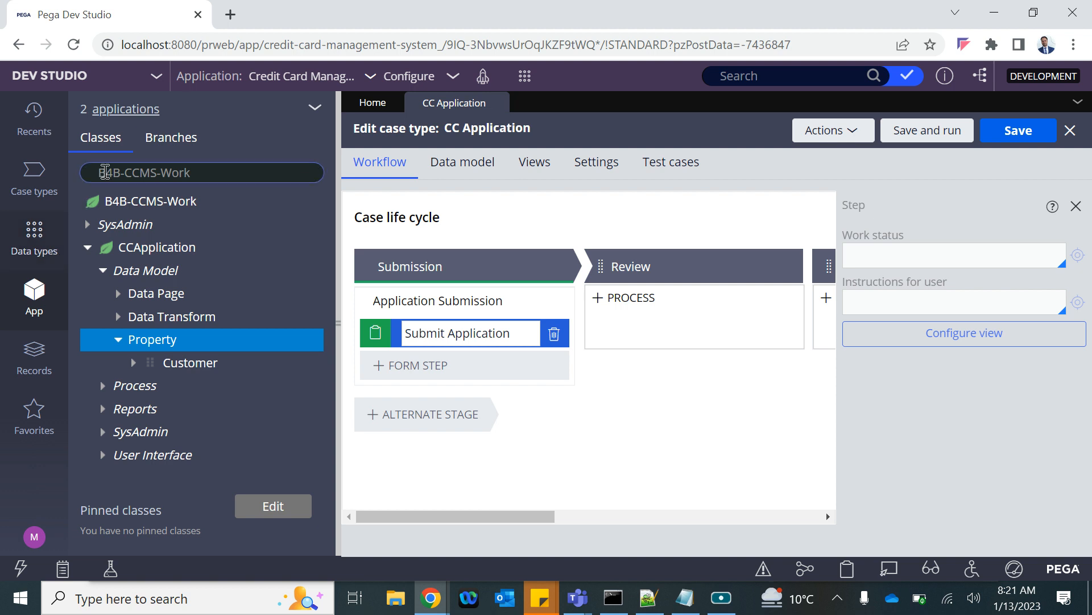
click(211, 172)
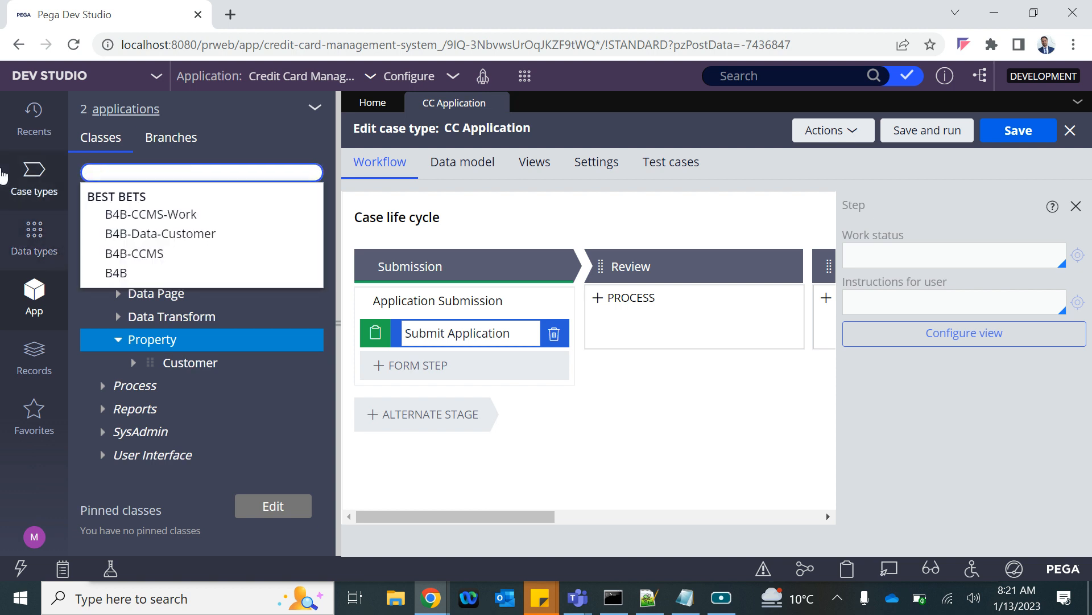
key(Down)
key(Down)
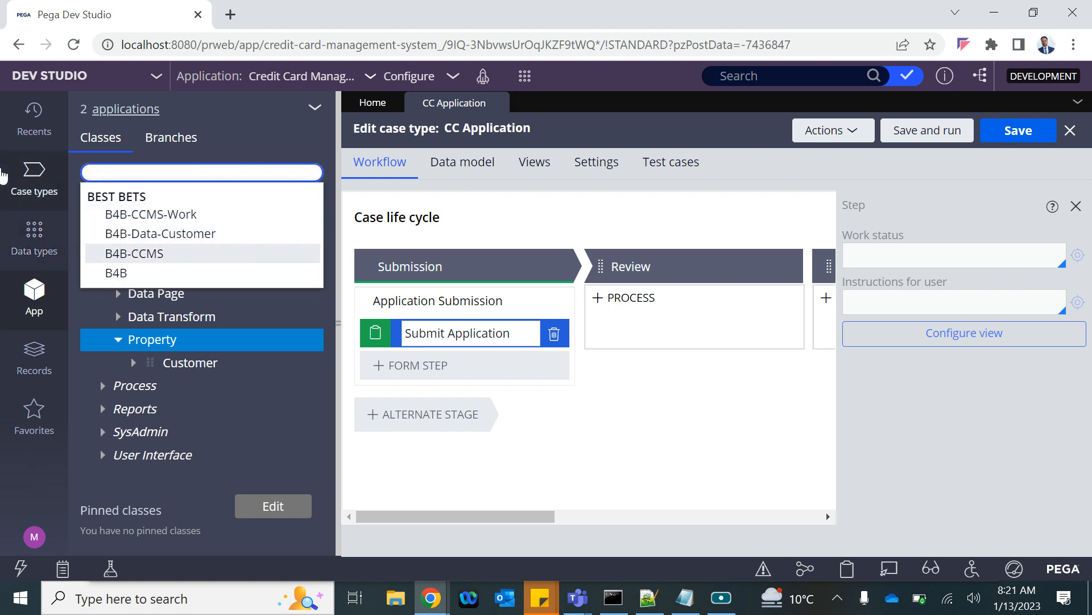
- Start a new data type with the label "Address" and the description "Address"
click(33, 242)
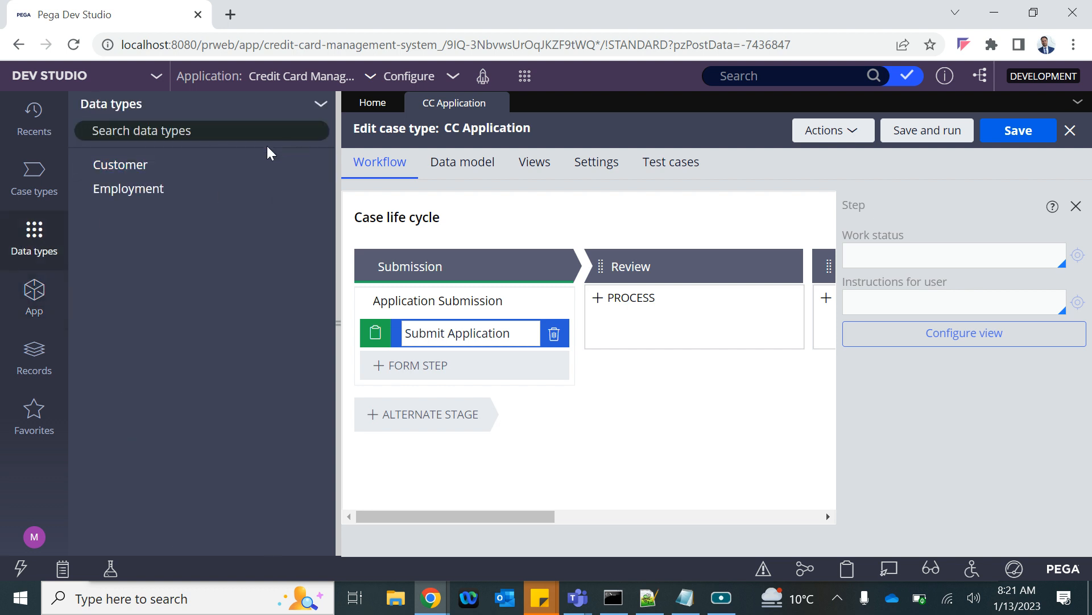
click(320, 104)
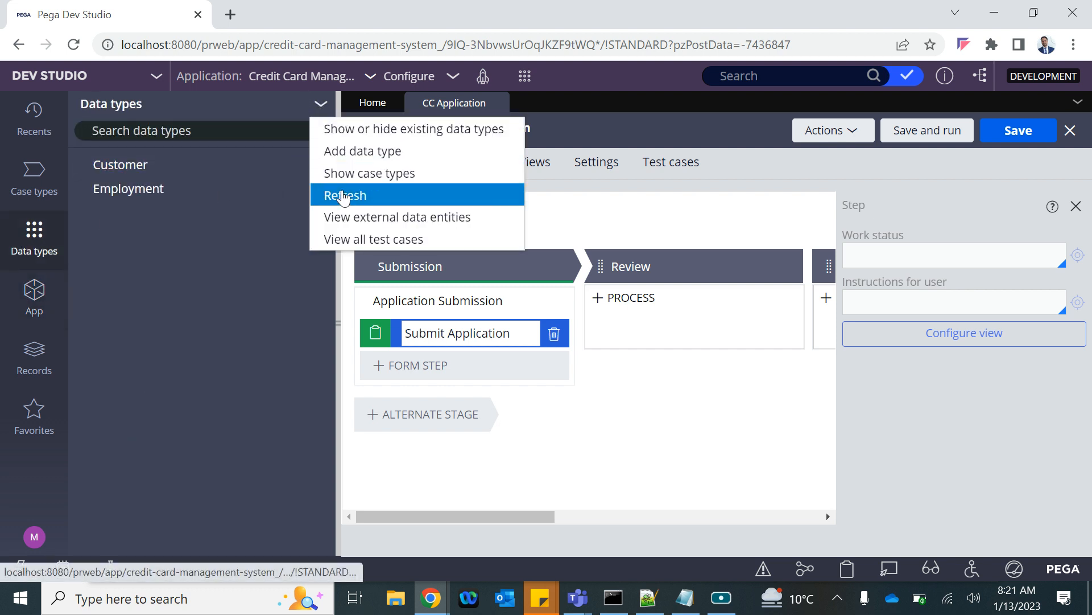
click(344, 151)
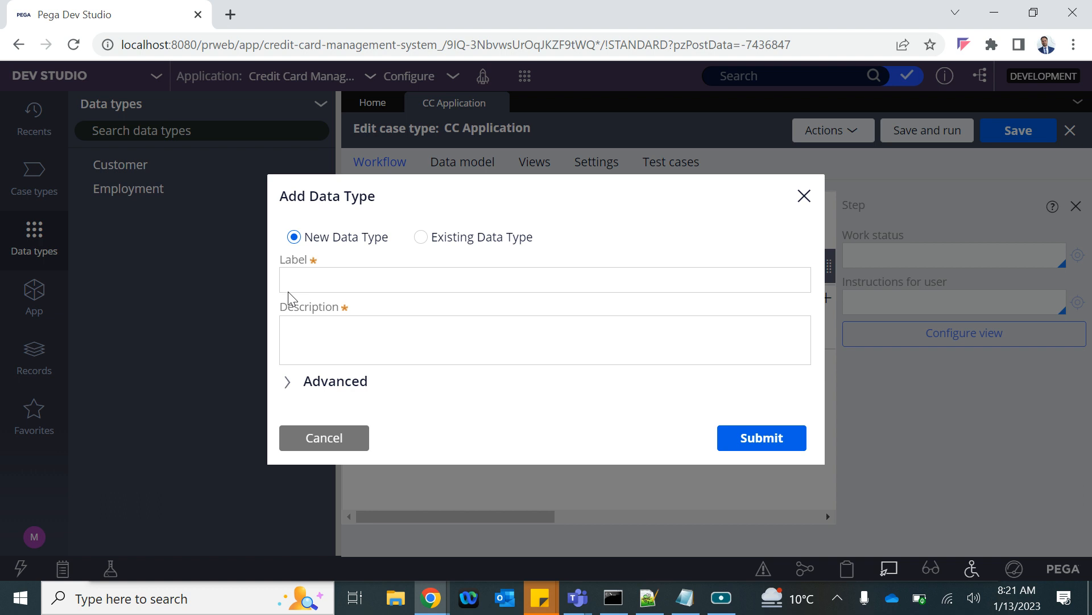
click(344, 281)
text(Address)
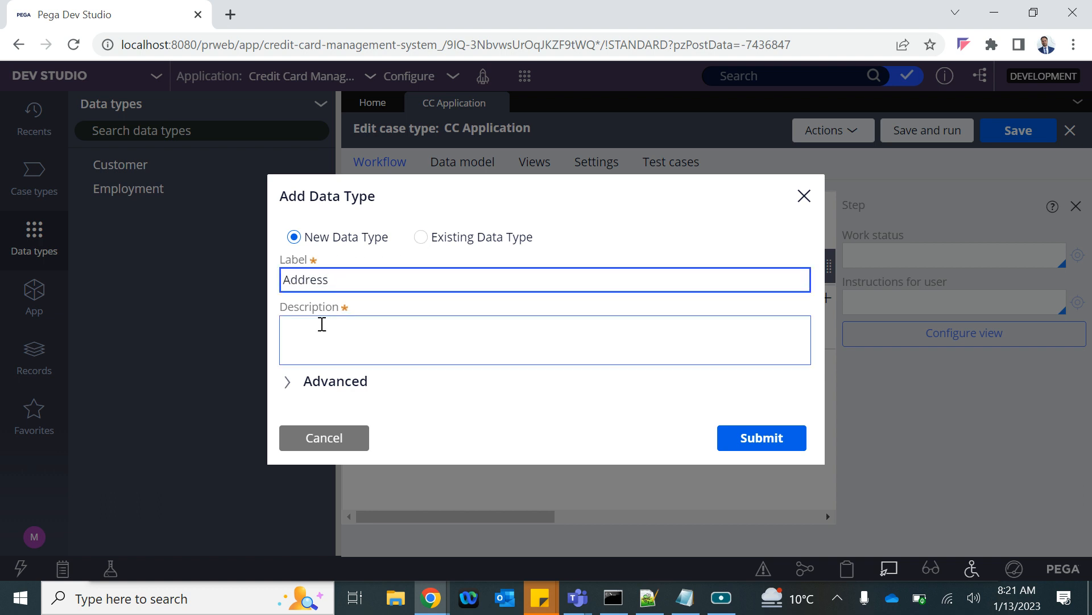
click(312, 373)
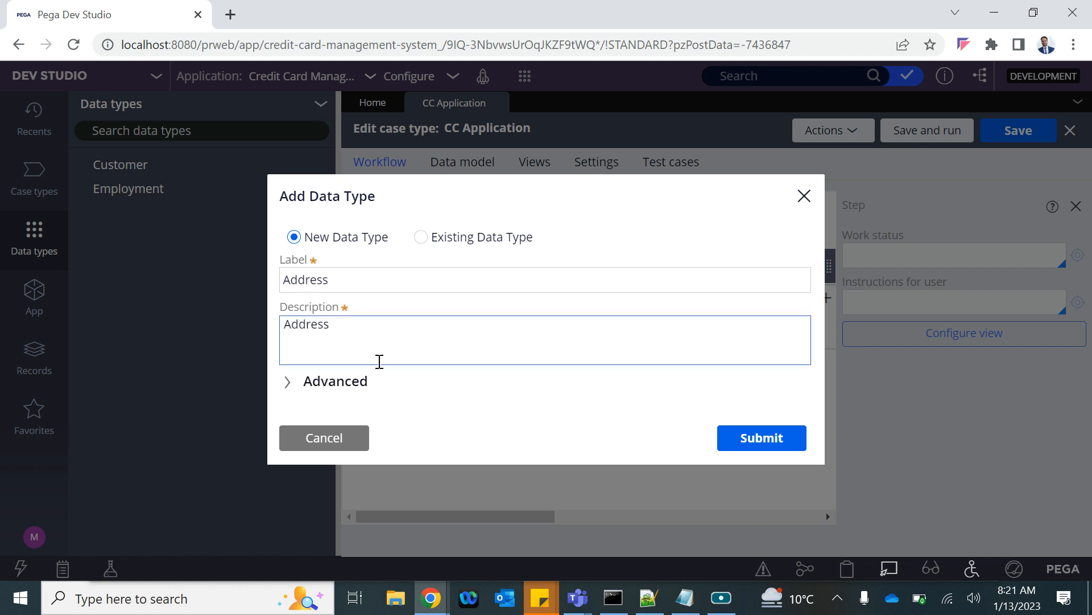
- Expand the advanced settings of the new data type, make its identifier editable and set the parent class to B4B-Data
click(314, 383)
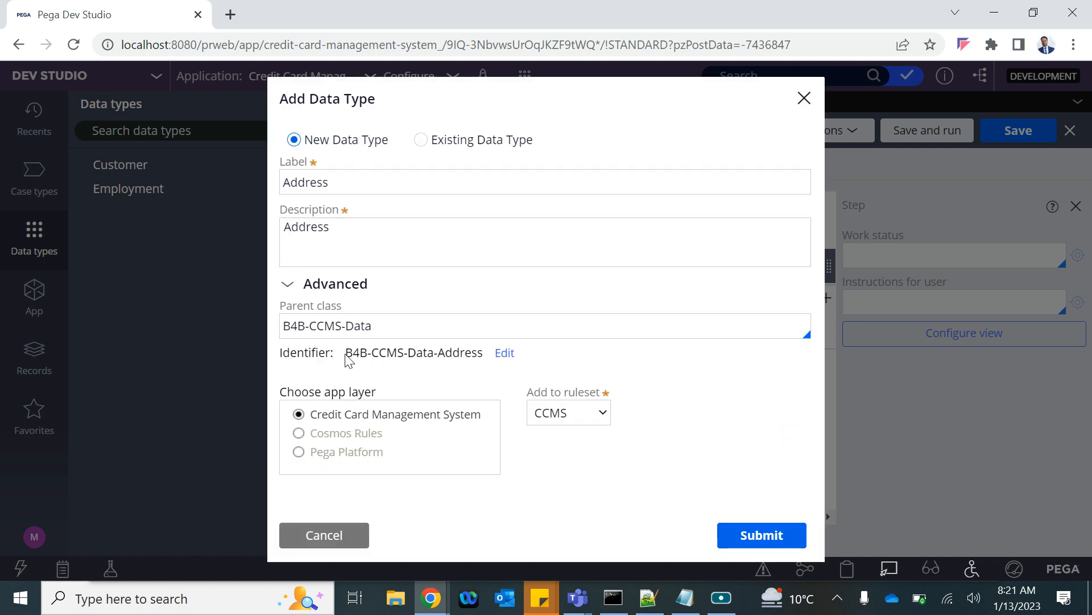
click(504, 354)
click(358, 325)
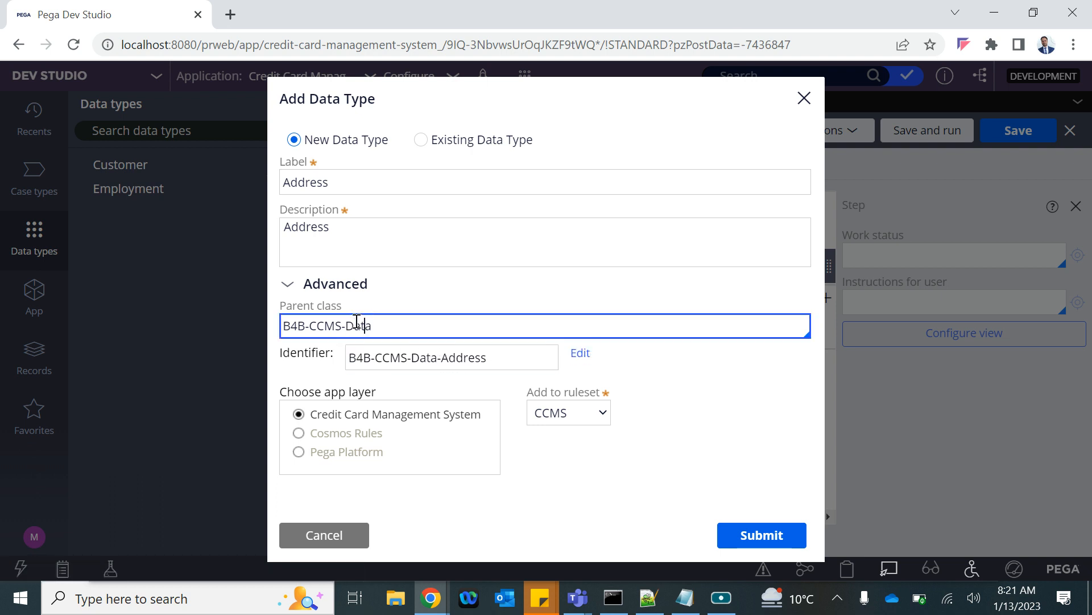
double_click(324, 325)
key(BackSpace)
key(BackSpace)
click(718, 378)
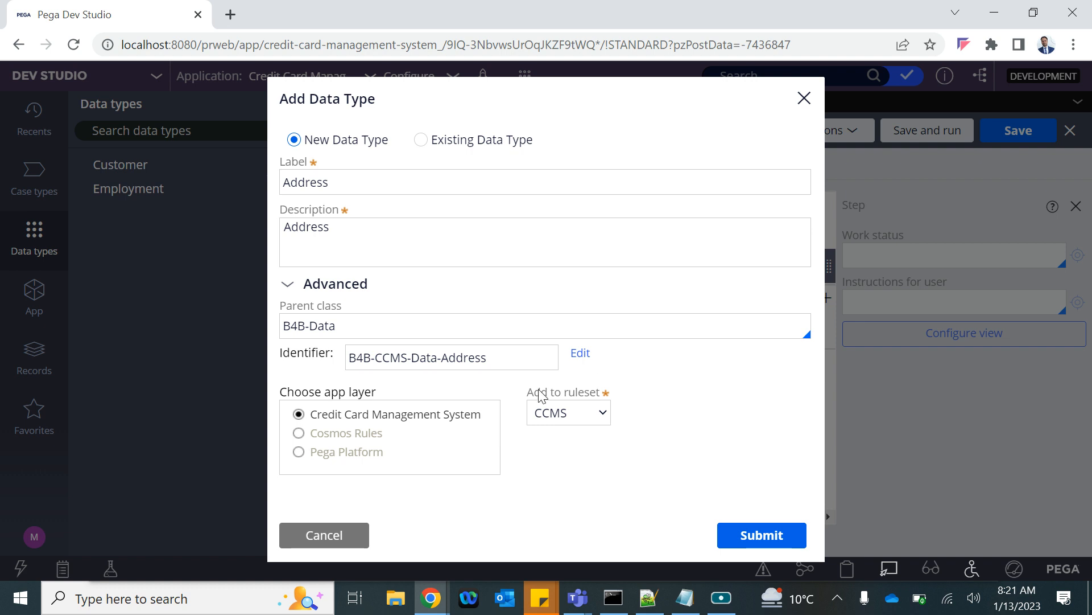
- Change the data type's identifier to B4B-Data-Address
click(412, 358)
key(BackSpace)
key(BackSpace)
key(BackSpace)
key(BackSpace)
key(BackSpace)
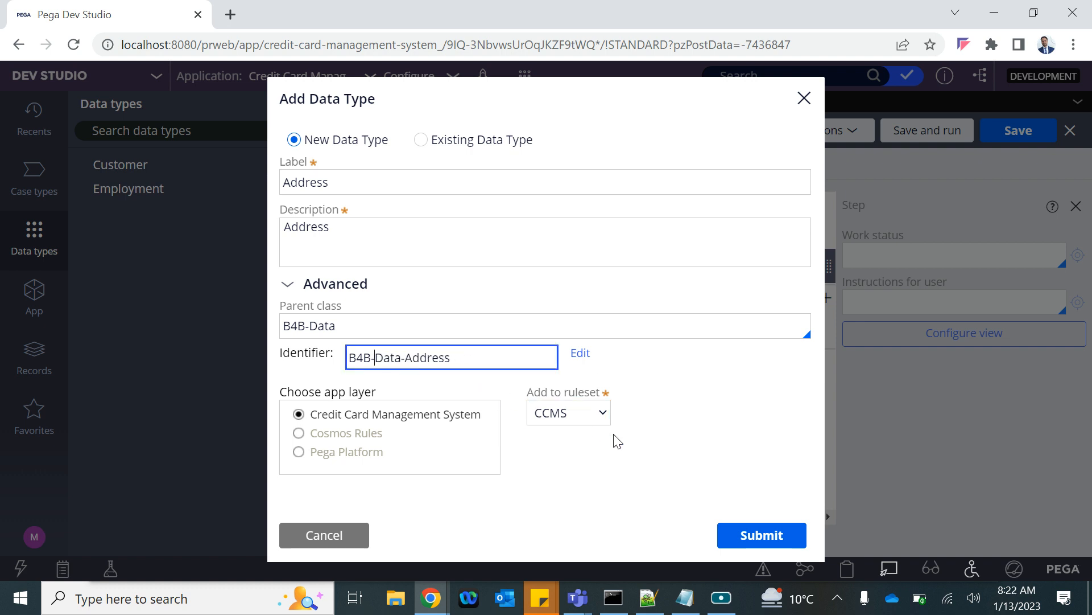
- Assign the new data type to the B4B ruleset and submit it
click(549, 411)
click(563, 432)
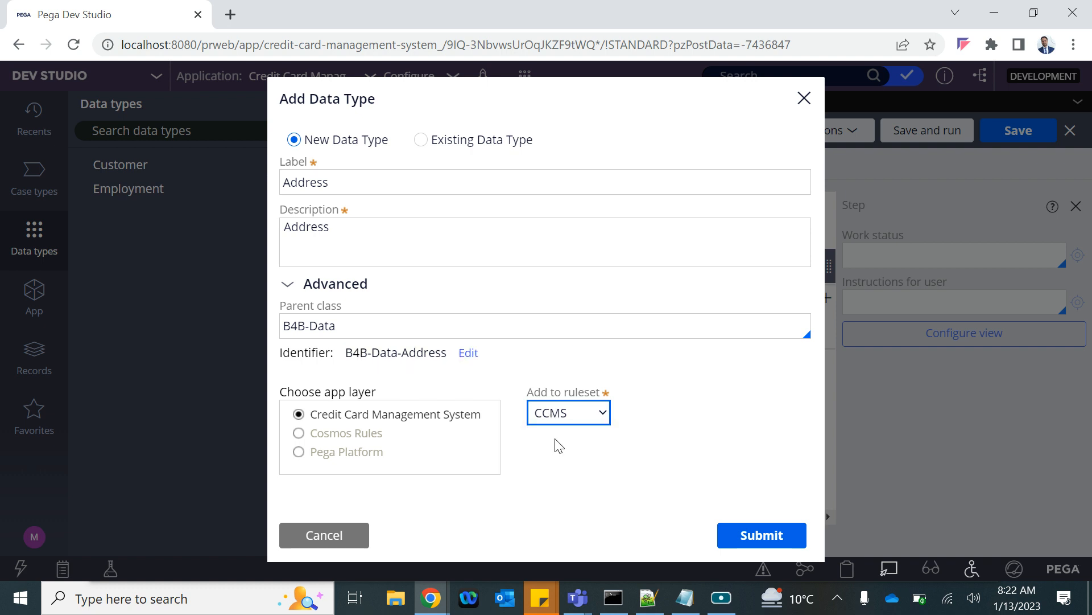
click(564, 422)
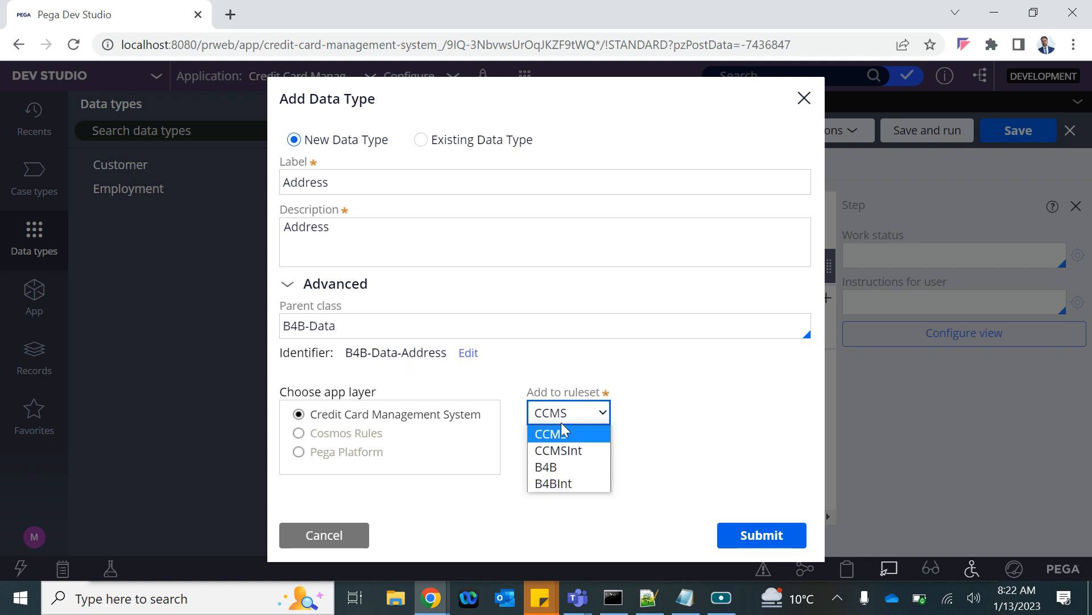
click(547, 468)
click(746, 542)
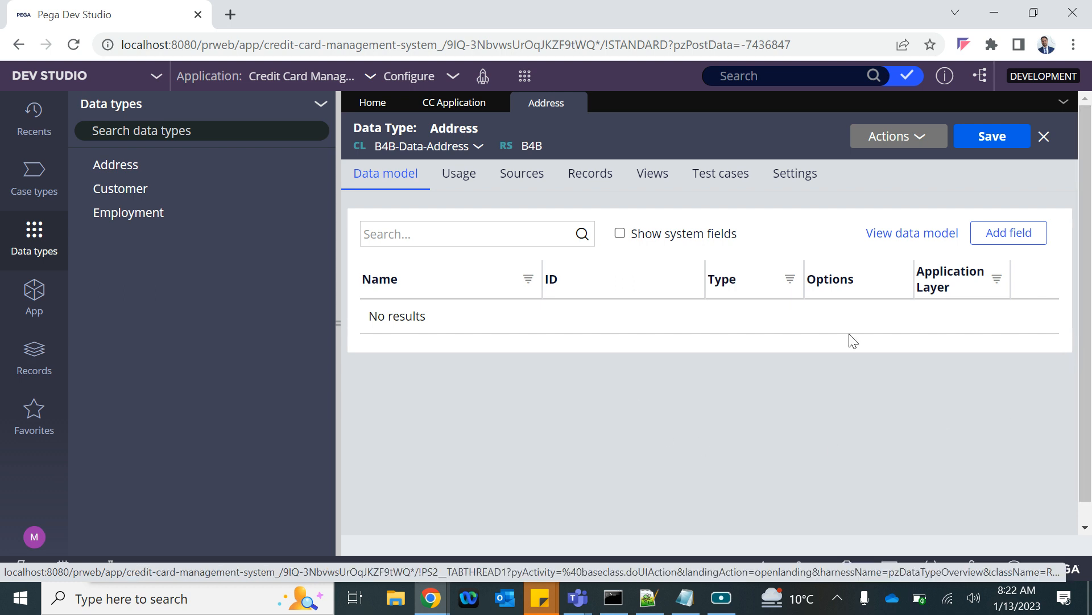
- Add the single-line text fields "CID" and "HN" to the Address data model
click(993, 239)
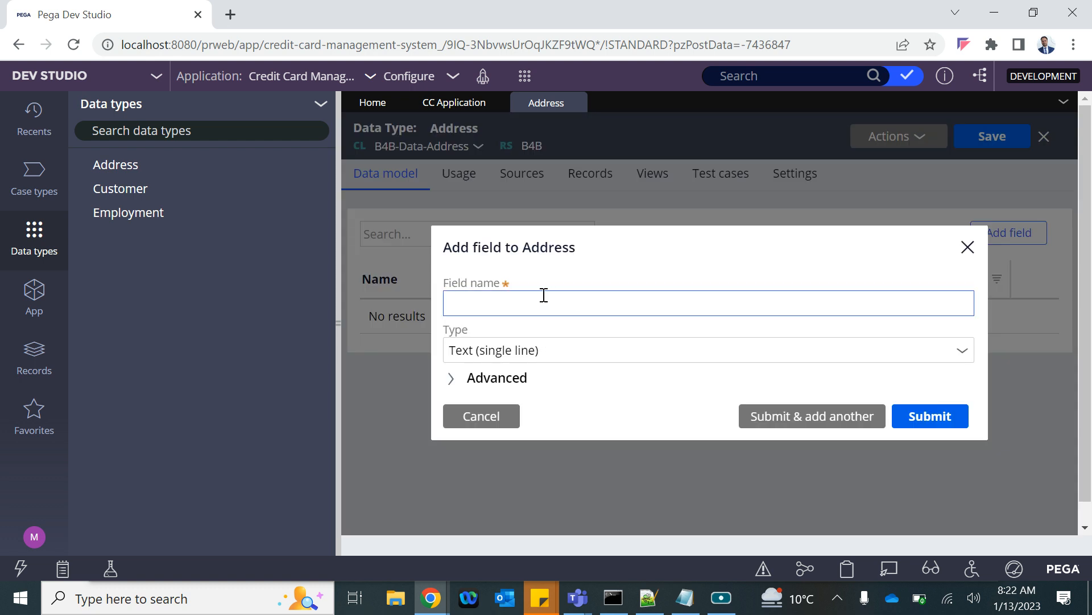
click(501, 306)
text(Cl)
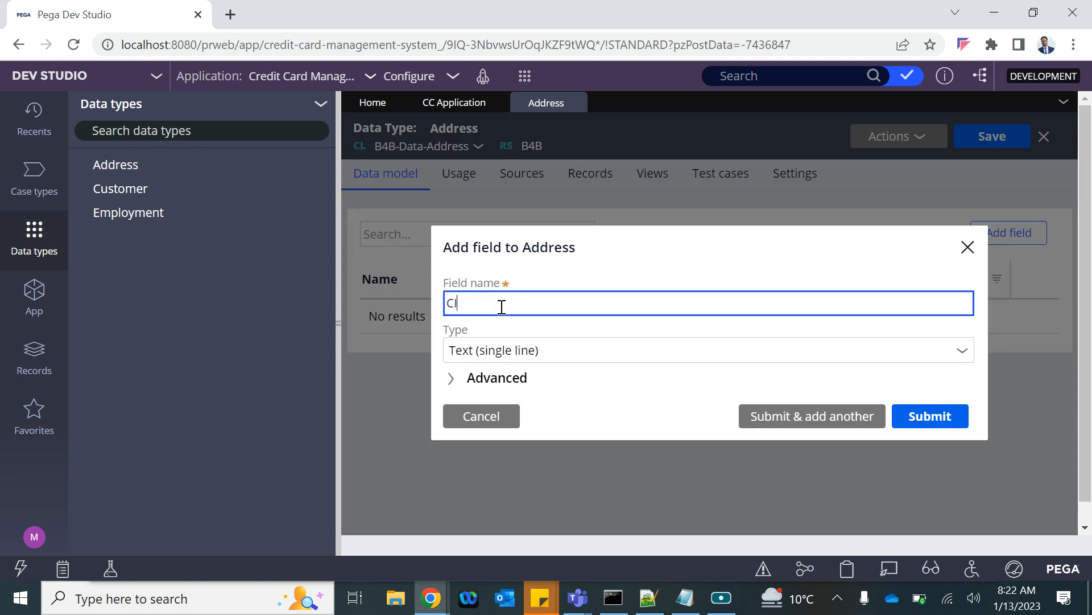
text(D)
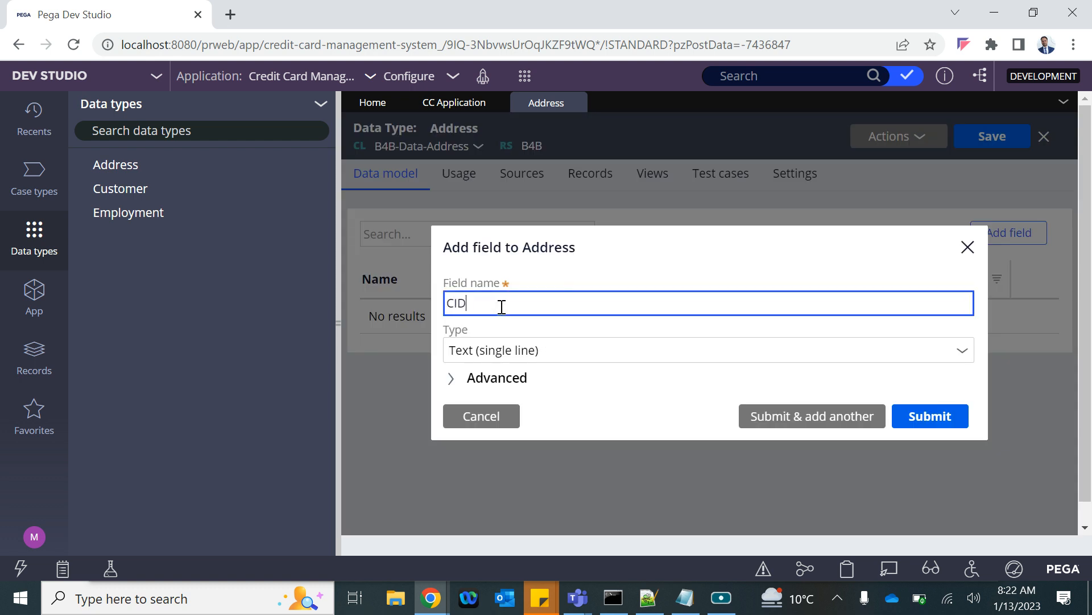
click(817, 415)
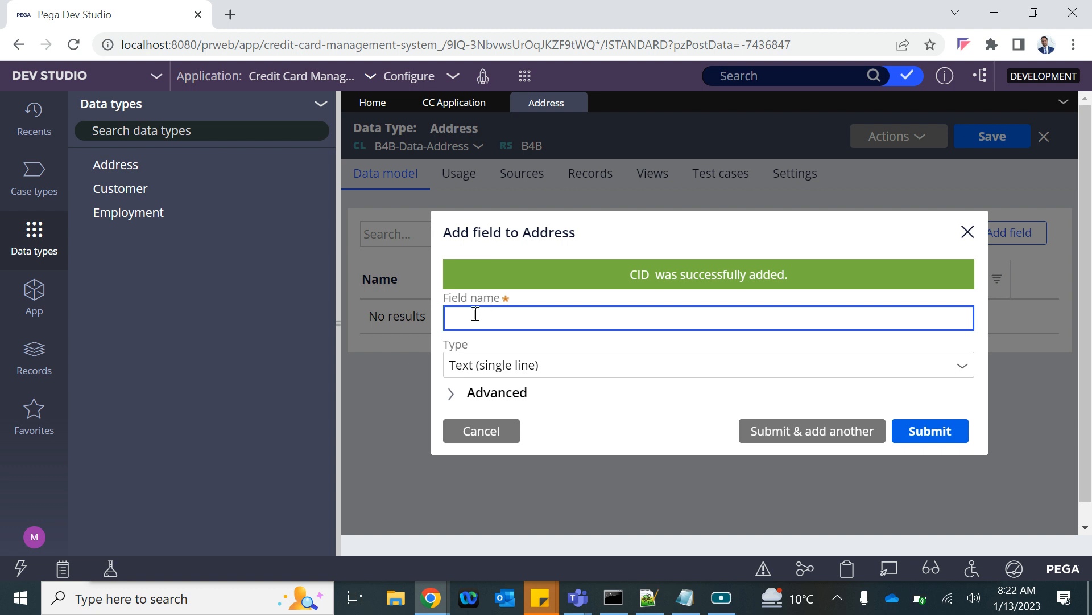
text(HN)
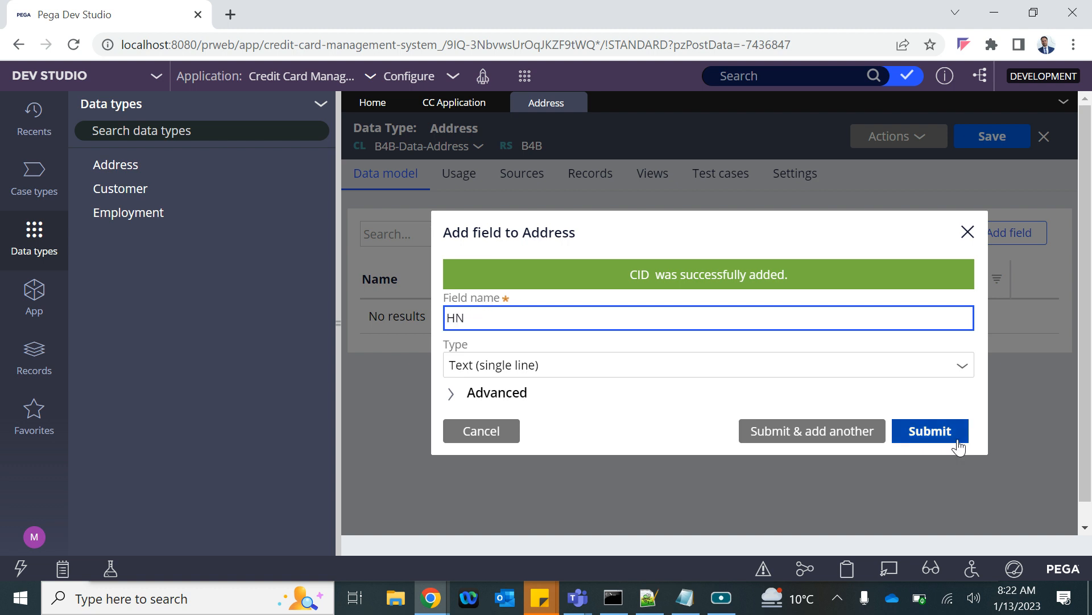
click(775, 428)
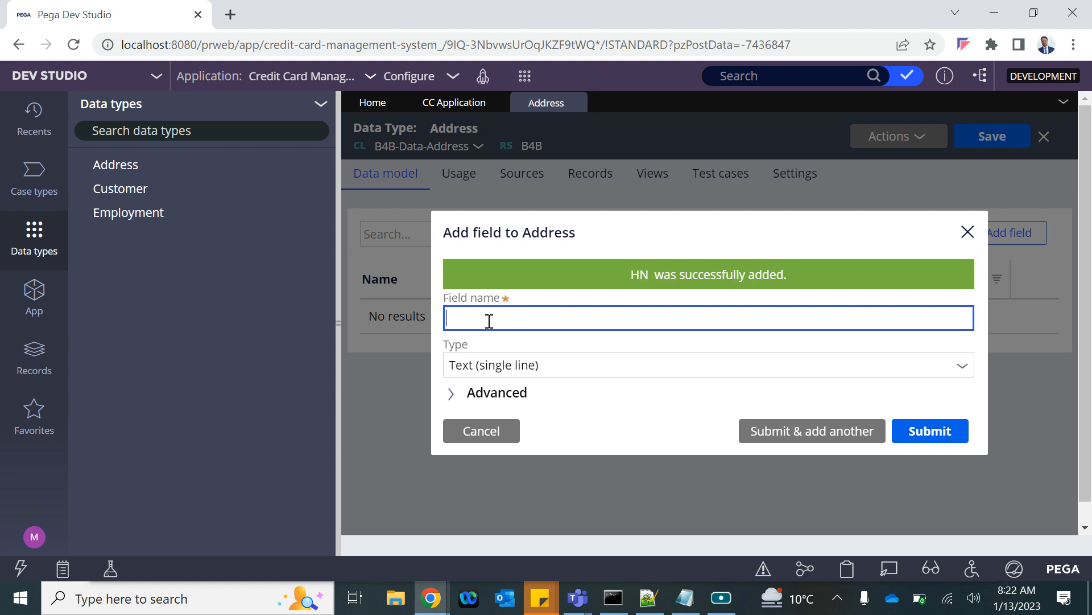
- Add the single-line text fields "Street", "City" and "State" to the Address data model
text(Street)
click(759, 434)
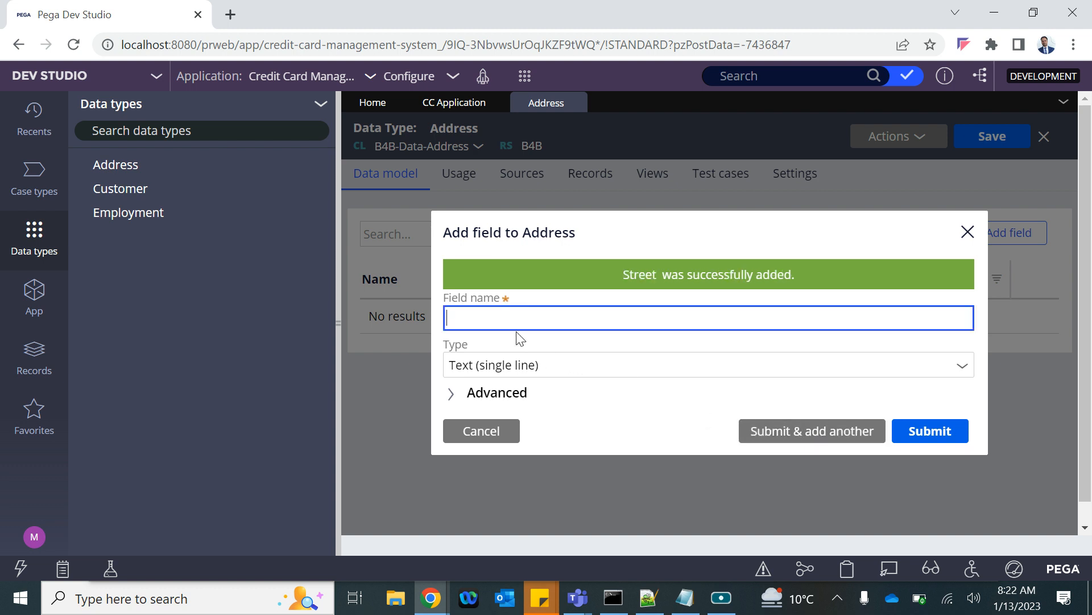
text(City)
click(784, 435)
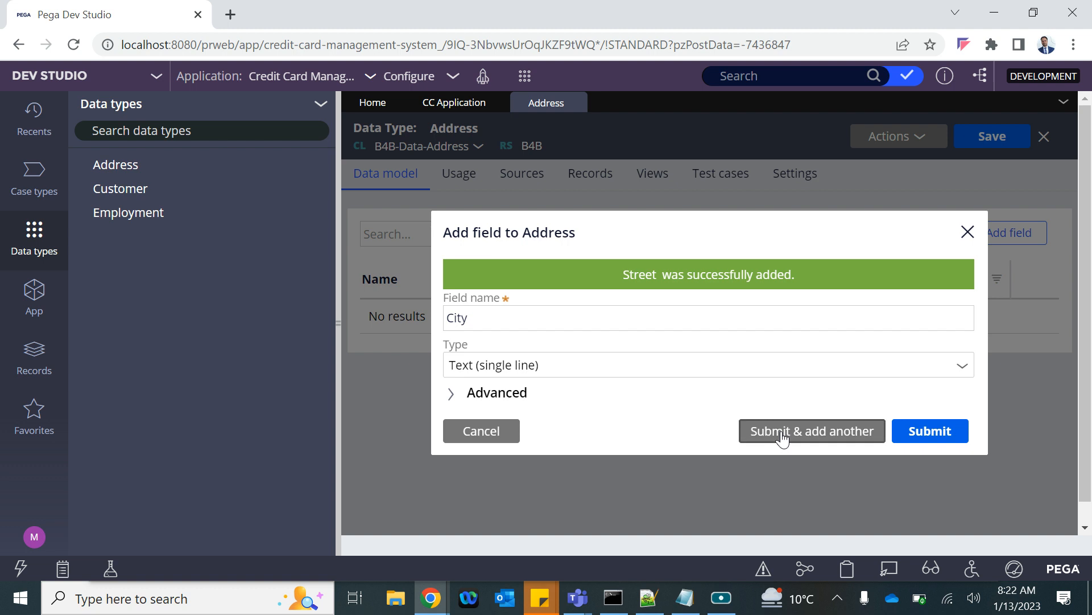
text(State)
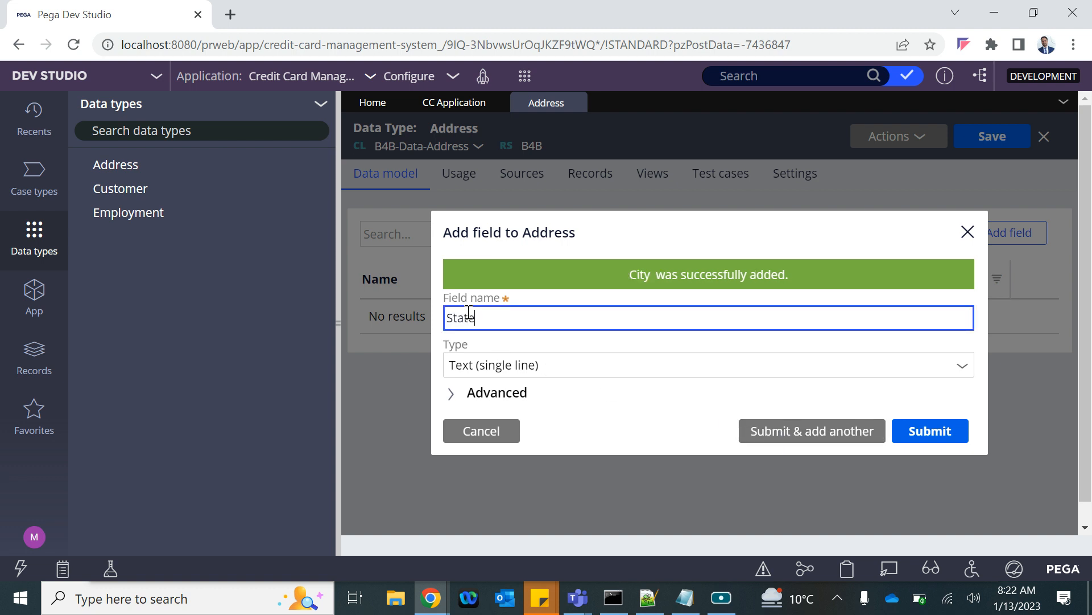
click(804, 437)
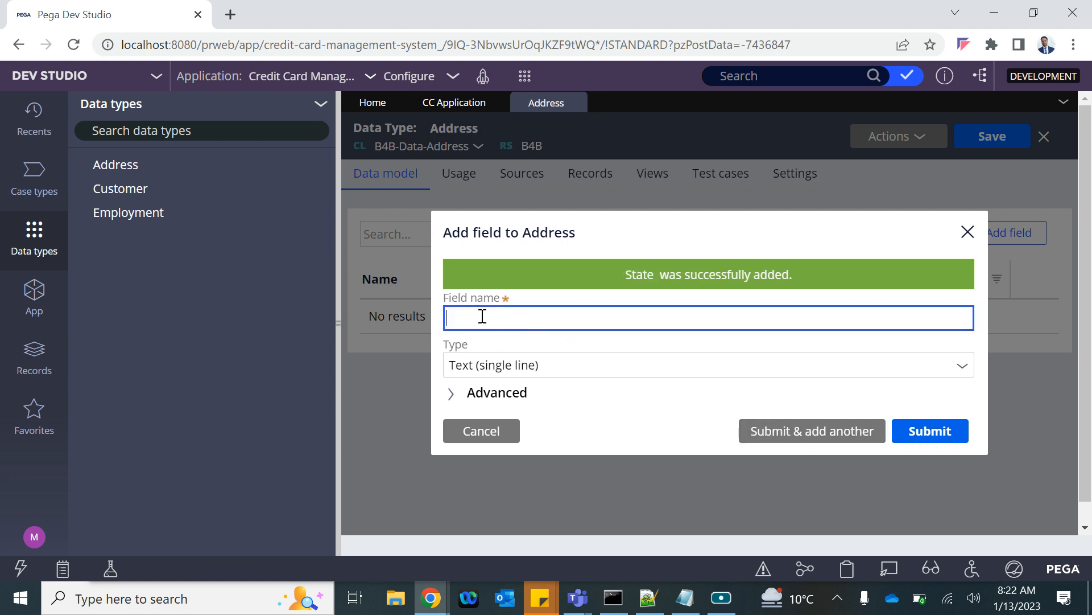
- Add the single-line text fields "Country" and "Pin Code" to the Address data model and finish adding fields
text(Country)
click(804, 437)
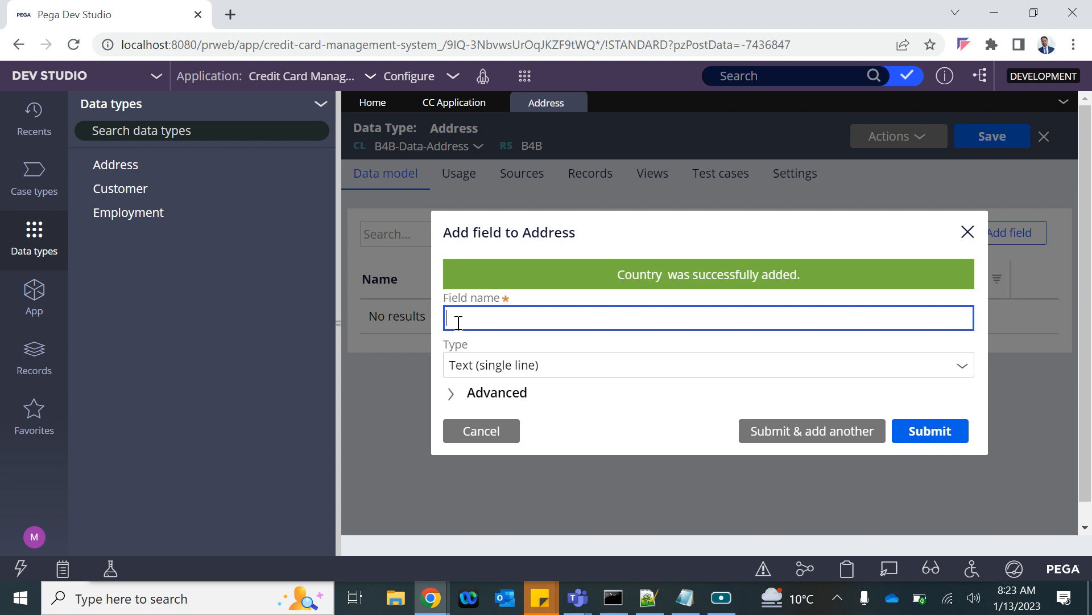
text(Pin Code)
click(797, 434)
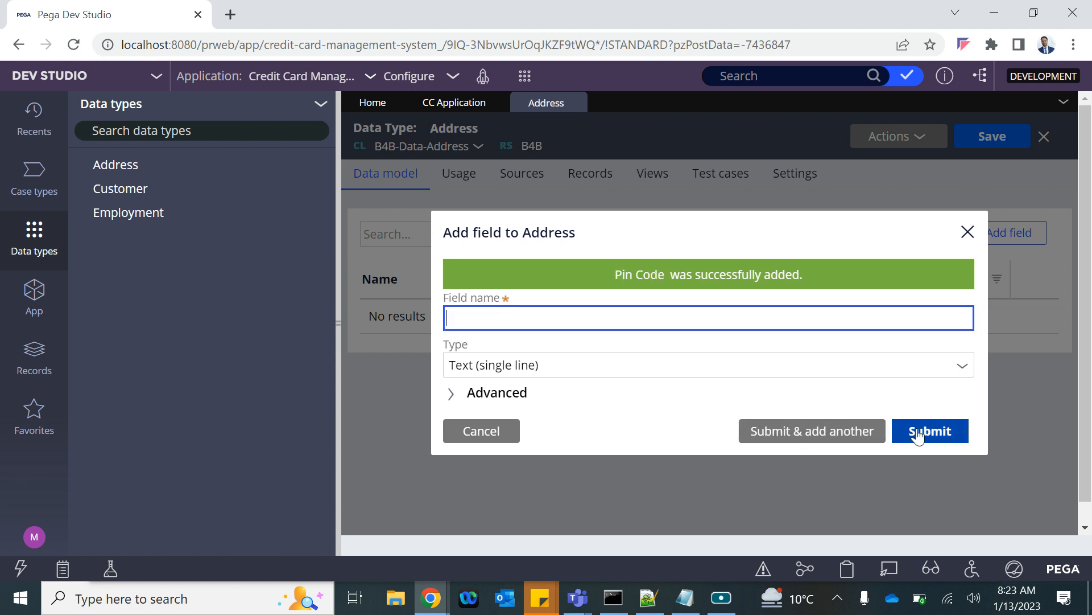
click(967, 234)
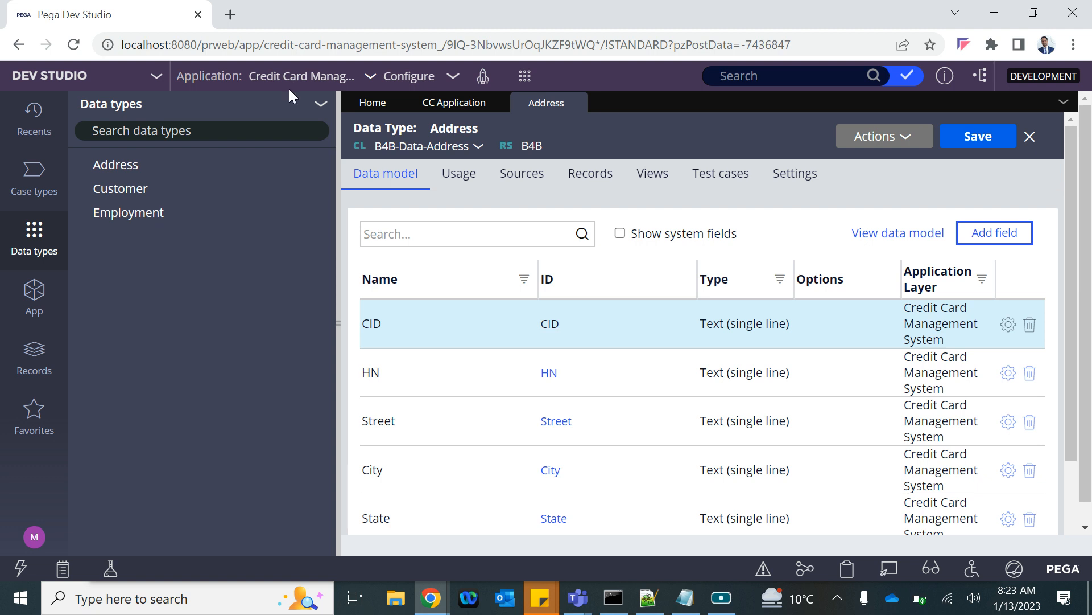
- Show the B4B-Data-Address class in App Explorer, collapse its SysAdmin category and select the class
click(478, 150)
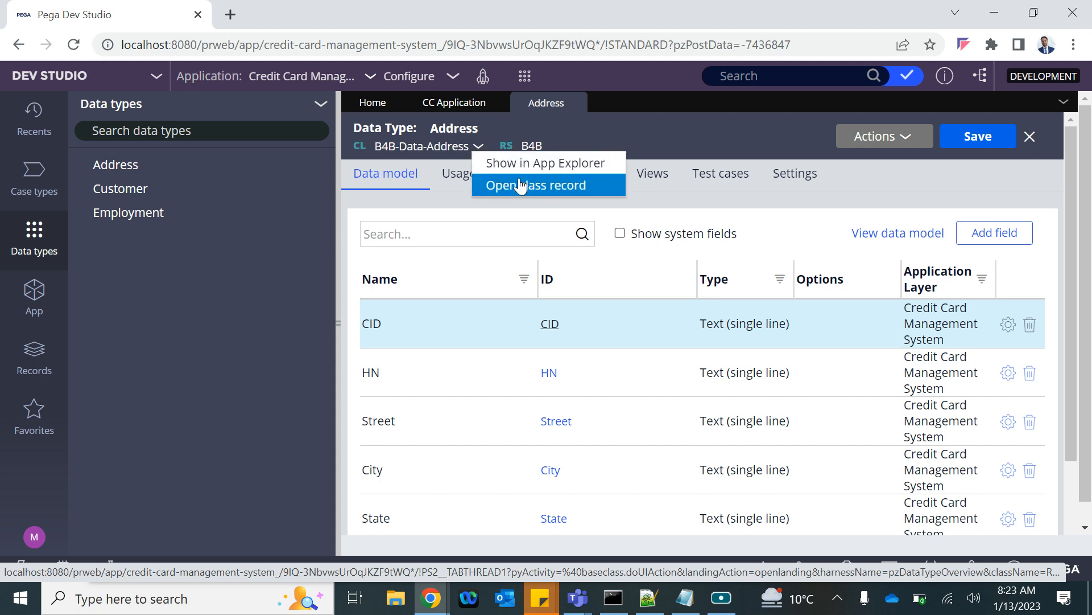
click(501, 165)
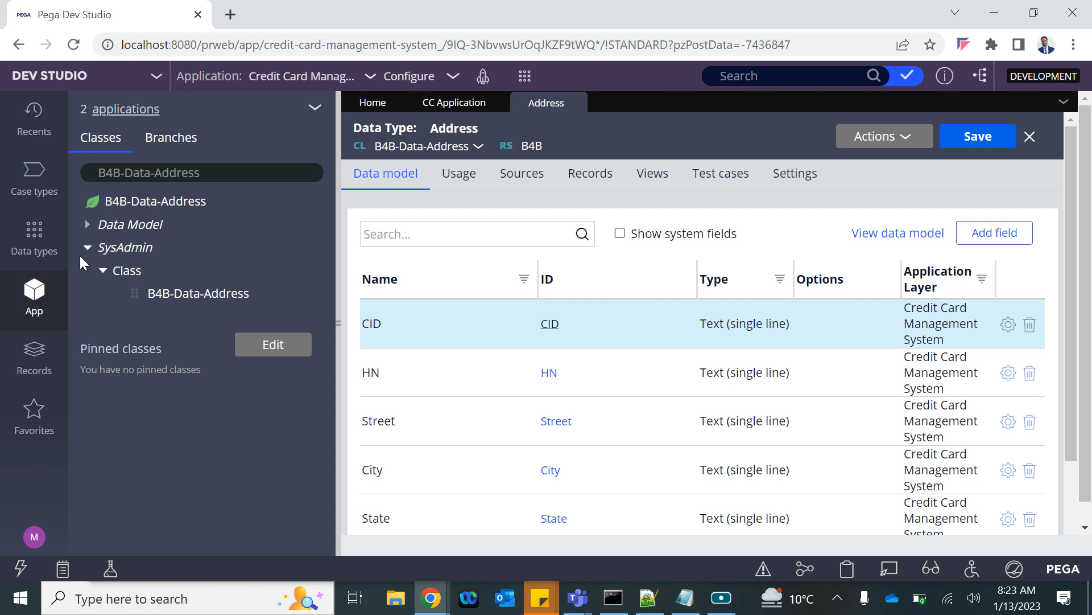
click(87, 251)
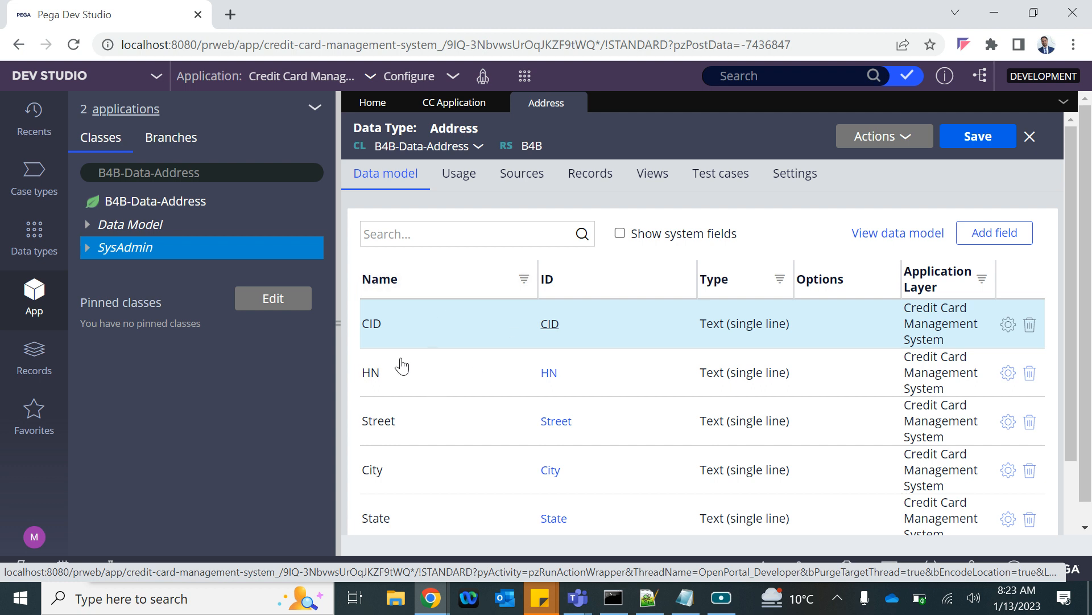
click(133, 205)
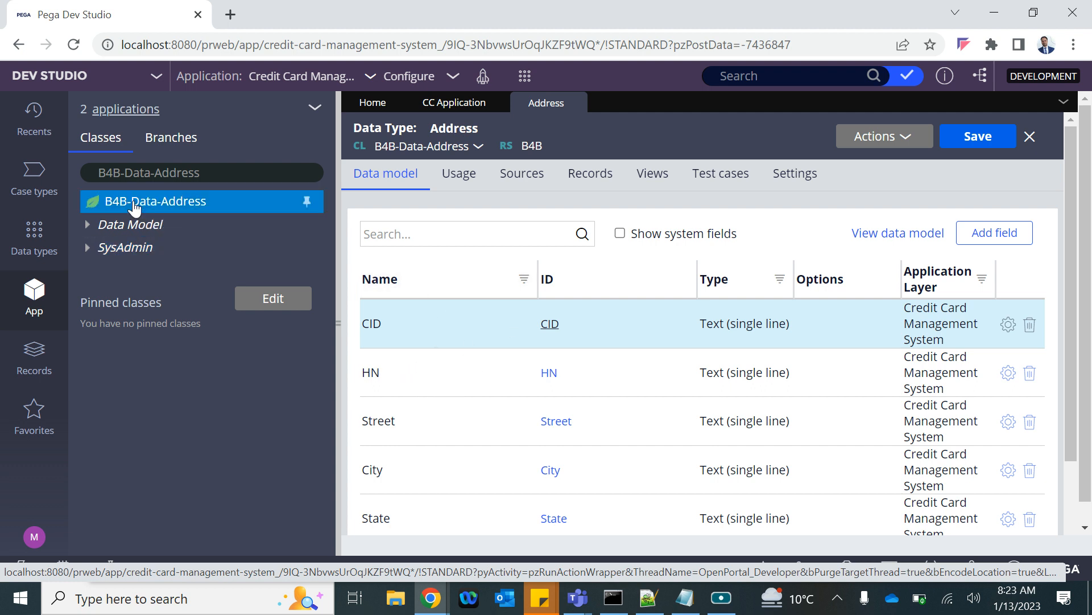
right_click(134, 206)
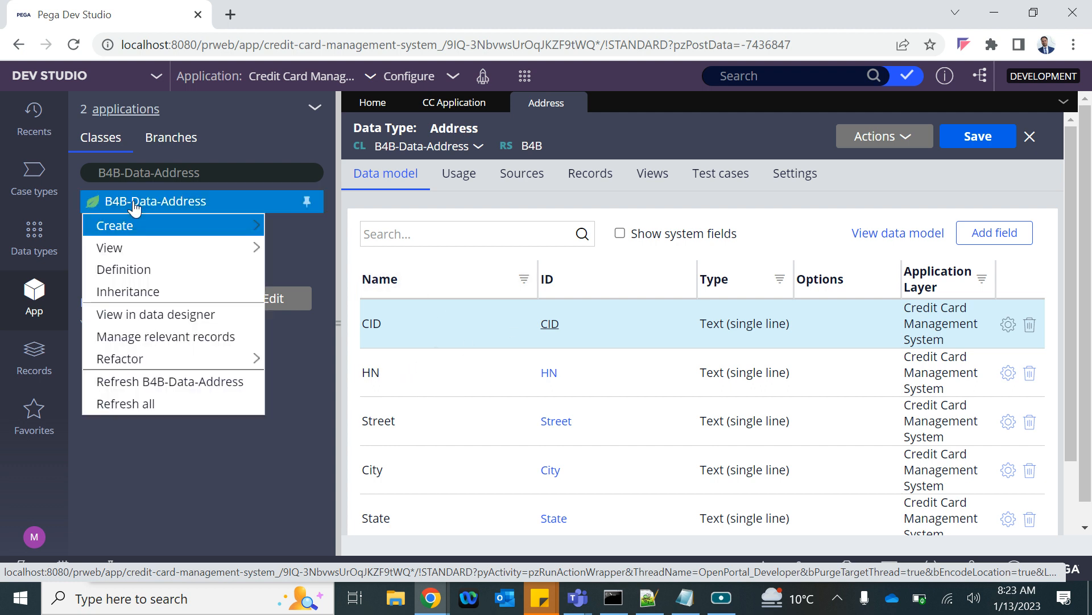
- Start a new Section rule from the User Interface category and label it "Address"
click(525, 76)
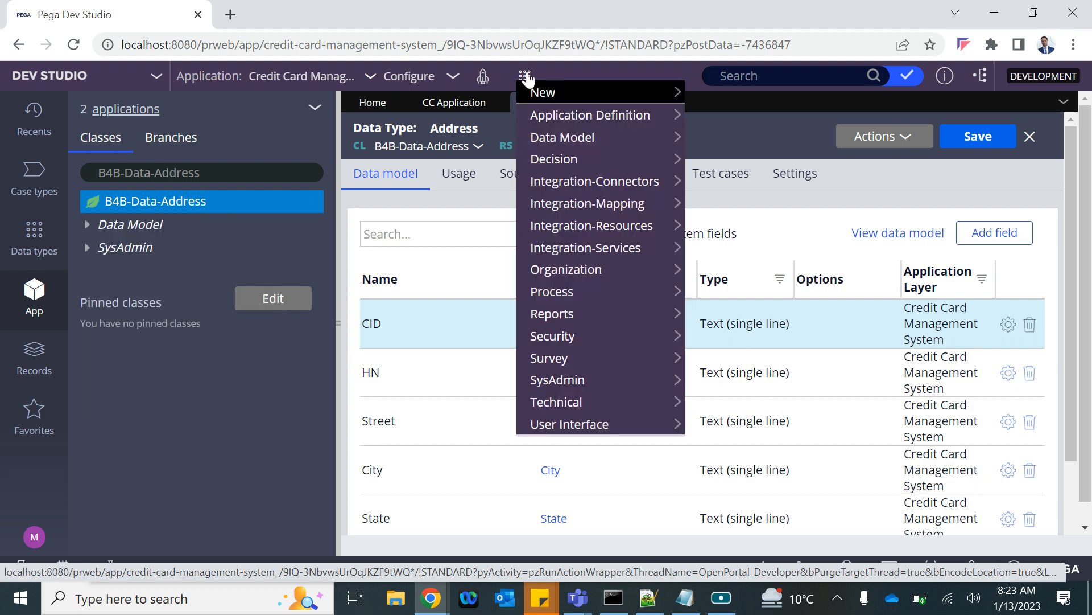
mouse_move(545, 146)
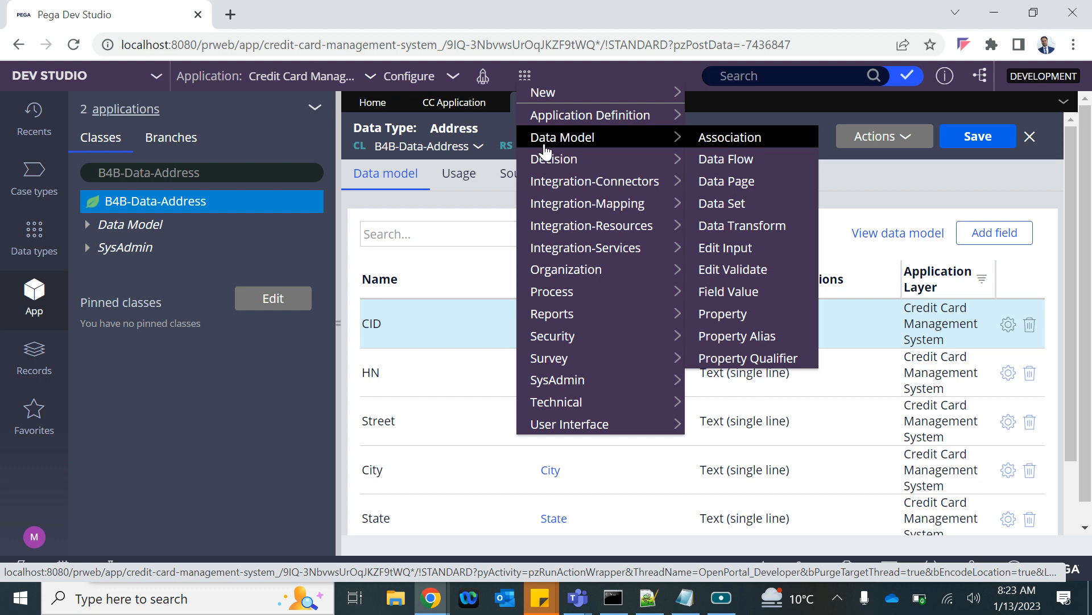
mouse_move(569, 431)
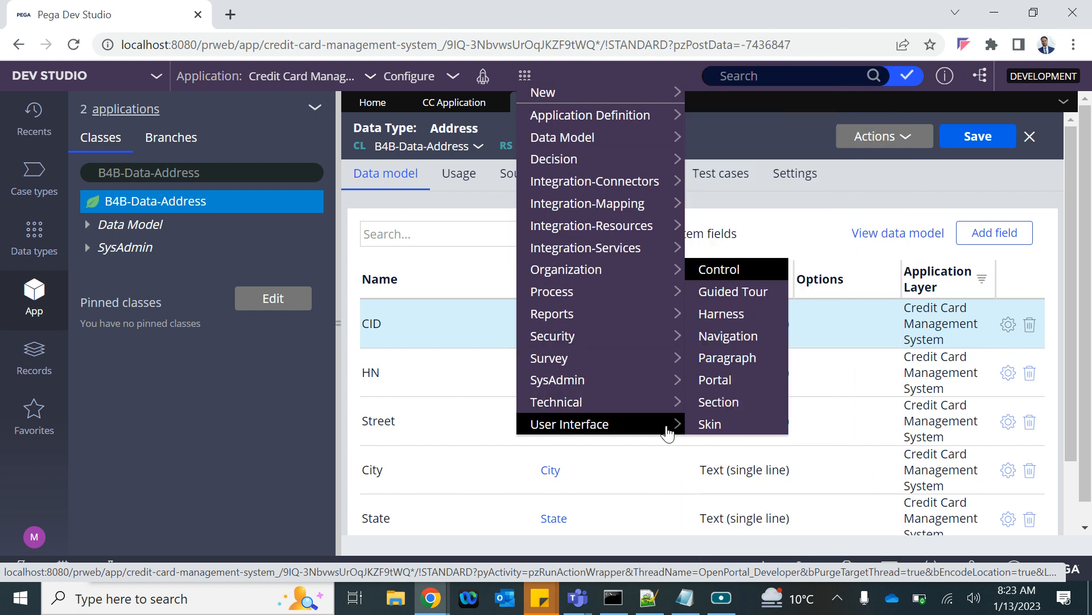
click(723, 408)
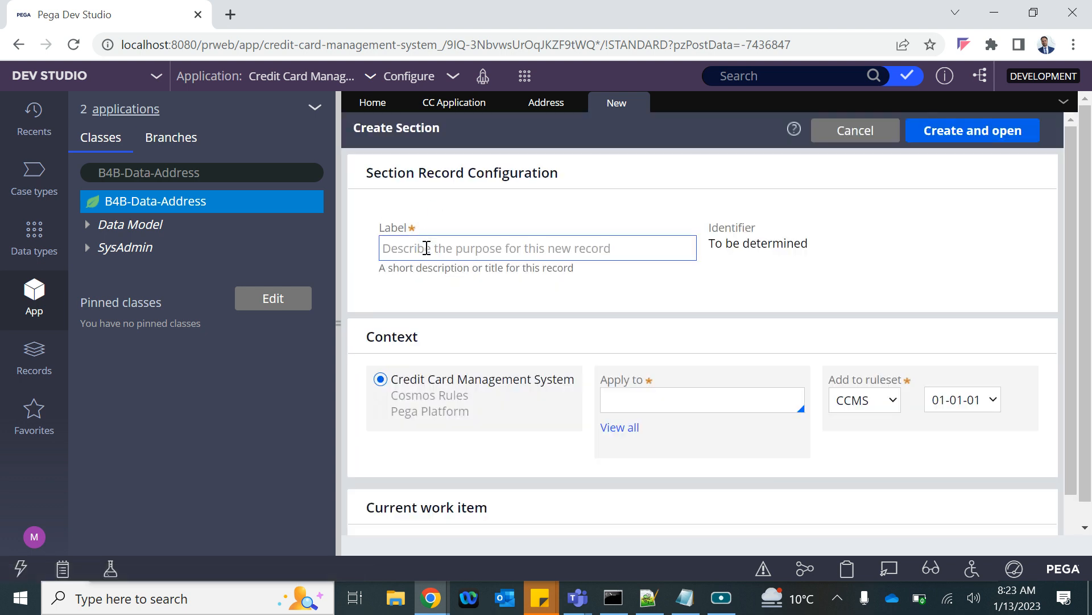
click(427, 248)
text(Address)
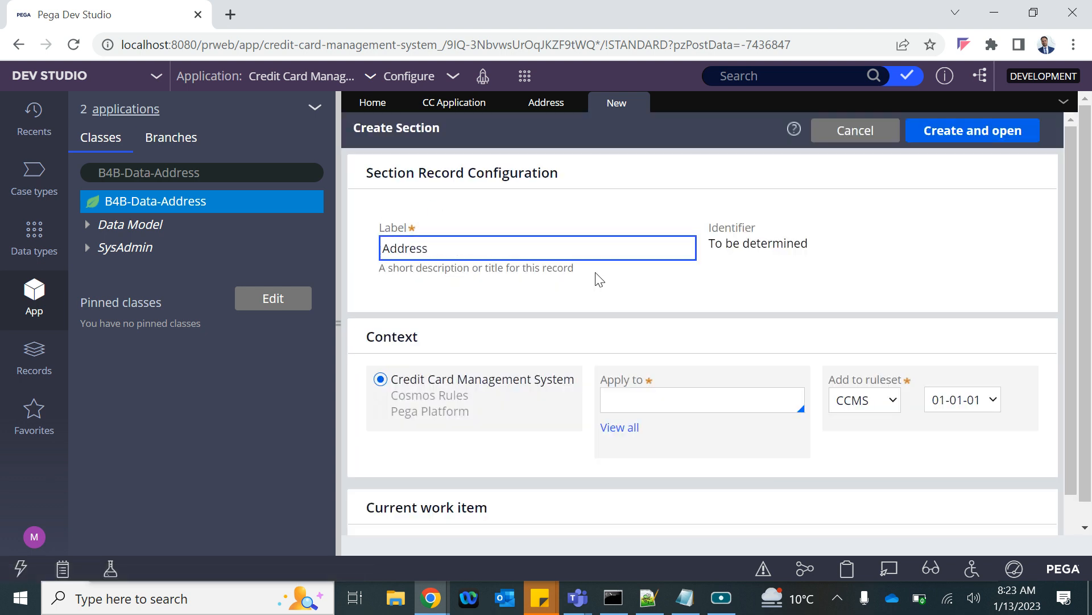
- Apply the new Address section to the class B4B-Data-Address and create it
click(616, 303)
click(632, 398)
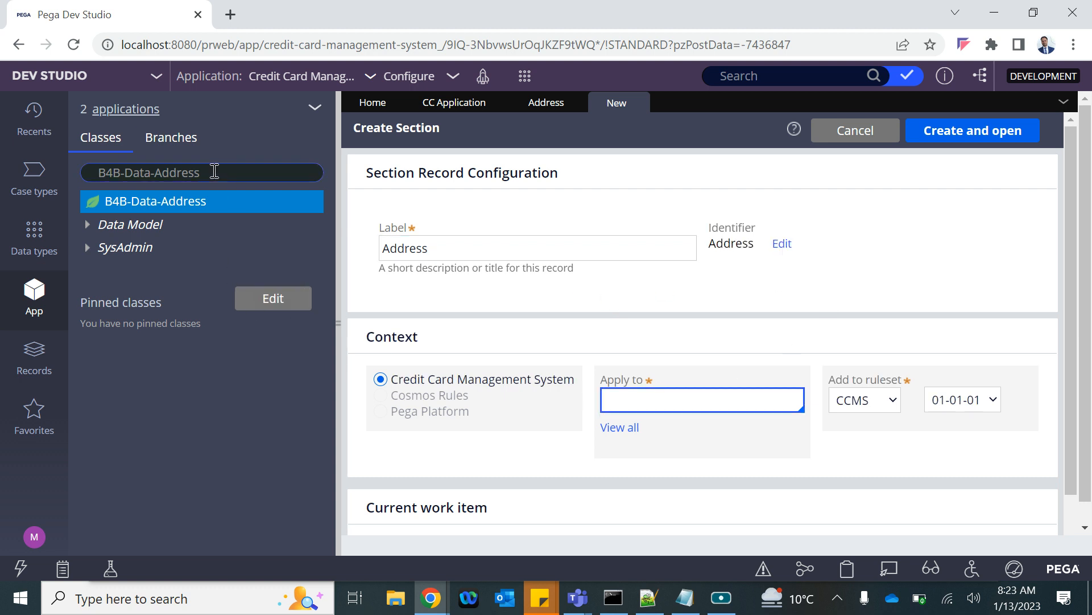
triple_click(214, 171)
key(ctrl+c)
click(629, 401)
key(ctrl+v)
click(697, 277)
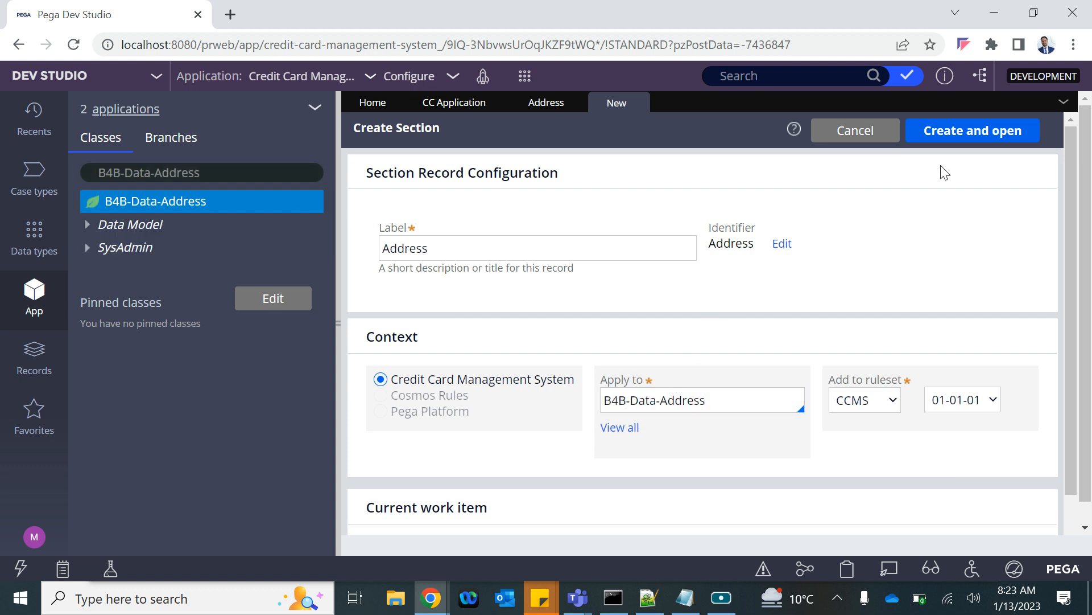
click(971, 132)
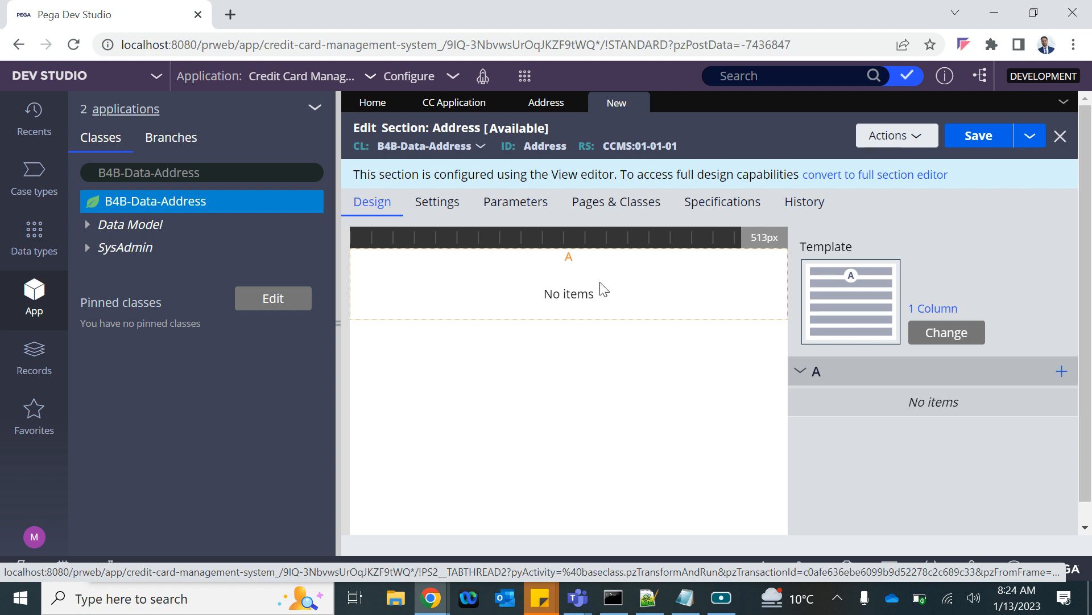
- Add a text input to region A of the Address section and bind it to the property .HN
click(1062, 372)
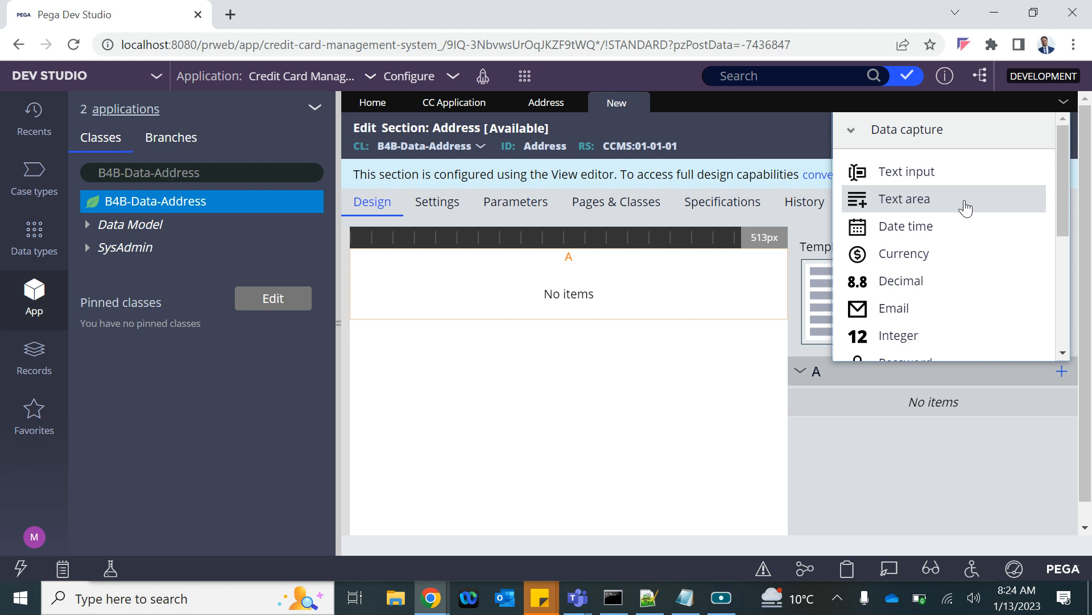
click(908, 176)
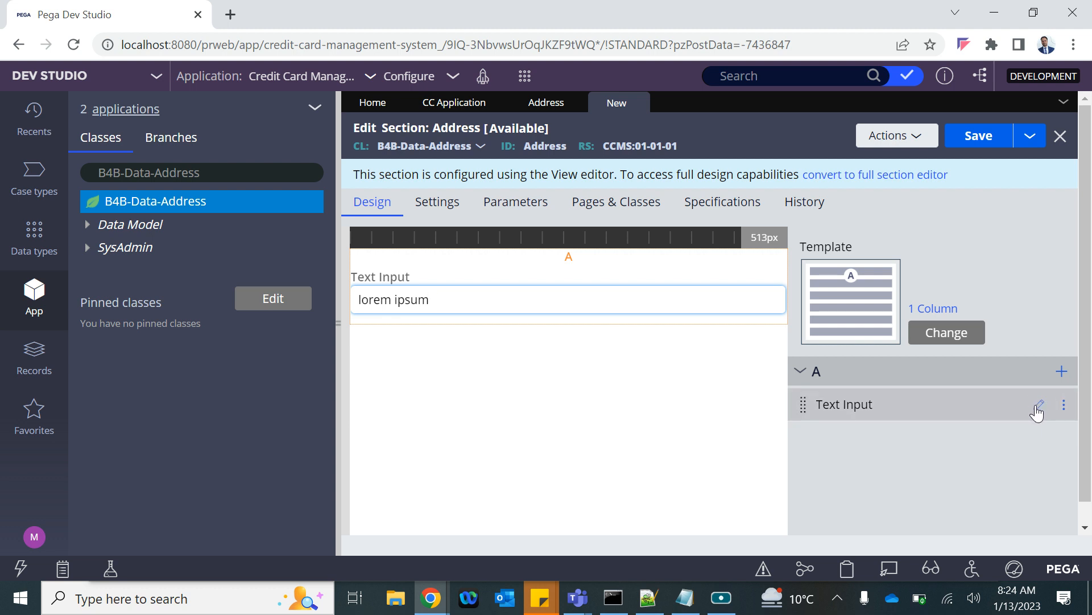
click(1038, 407)
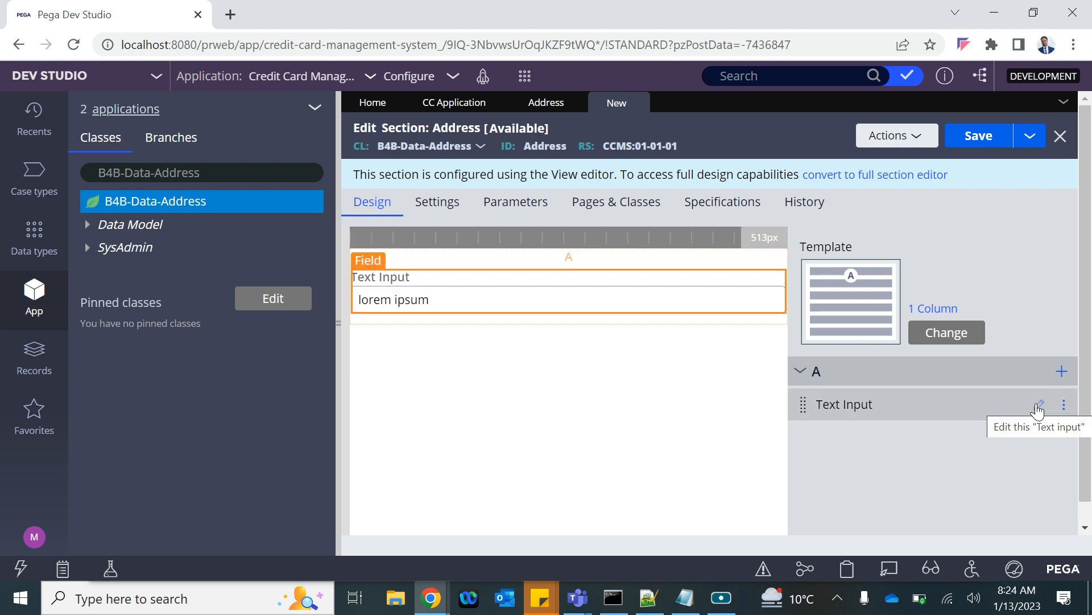
click(1039, 406)
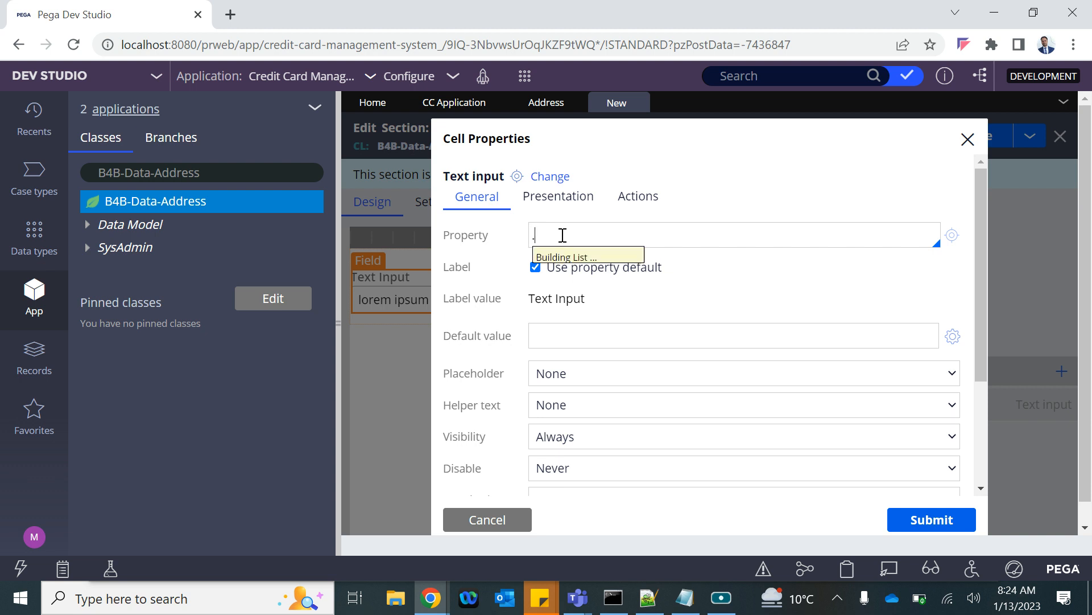
key(BackSpace)
text(.)
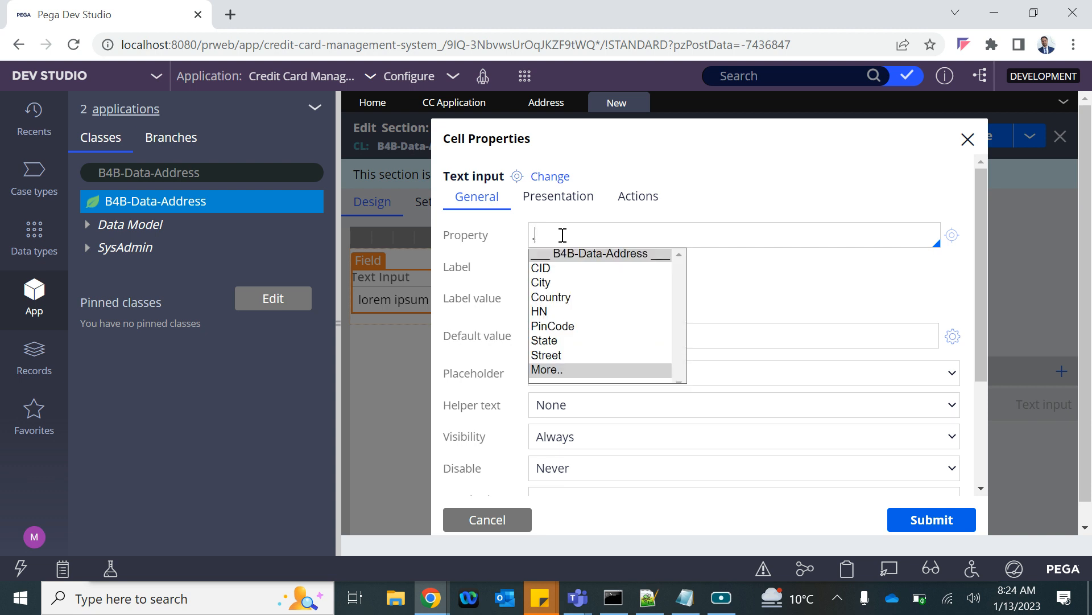
key(Down)
key(Down)
key(Down)
key(Down)
key(Down)
key(Up)
key(Return)
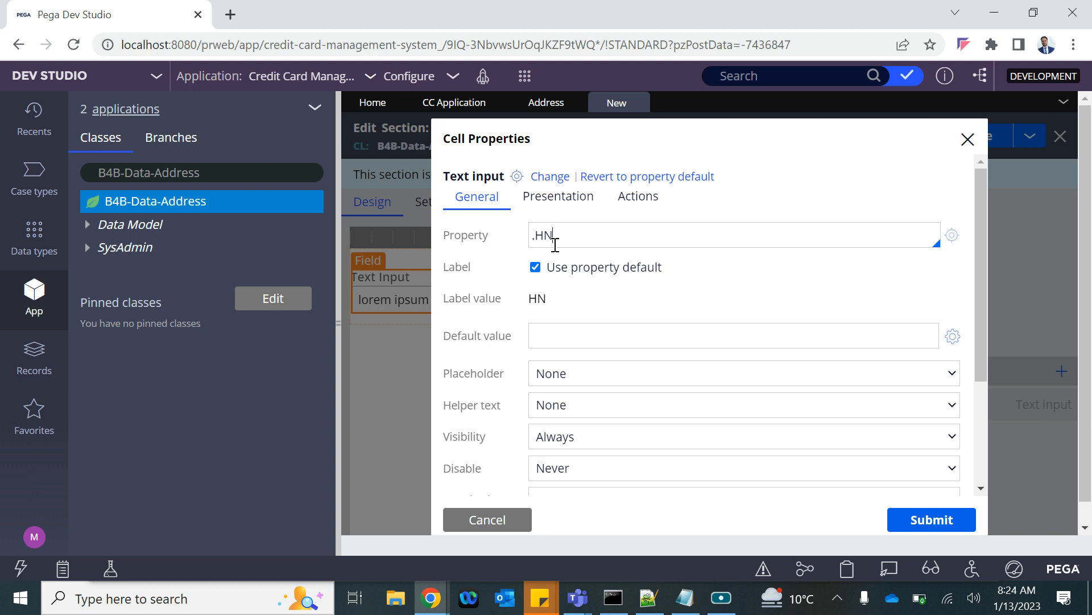
- Replace the .HN text input's default label with "House Number" and submit its cell properties
click(534, 267)
drag(598, 302, 526, 302)
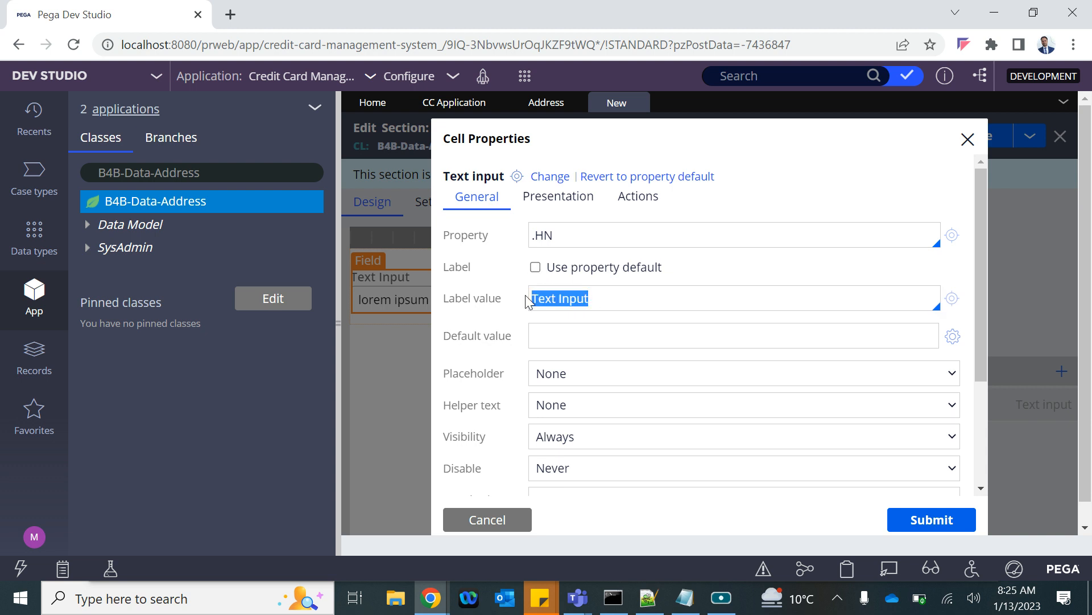
text(House Number)
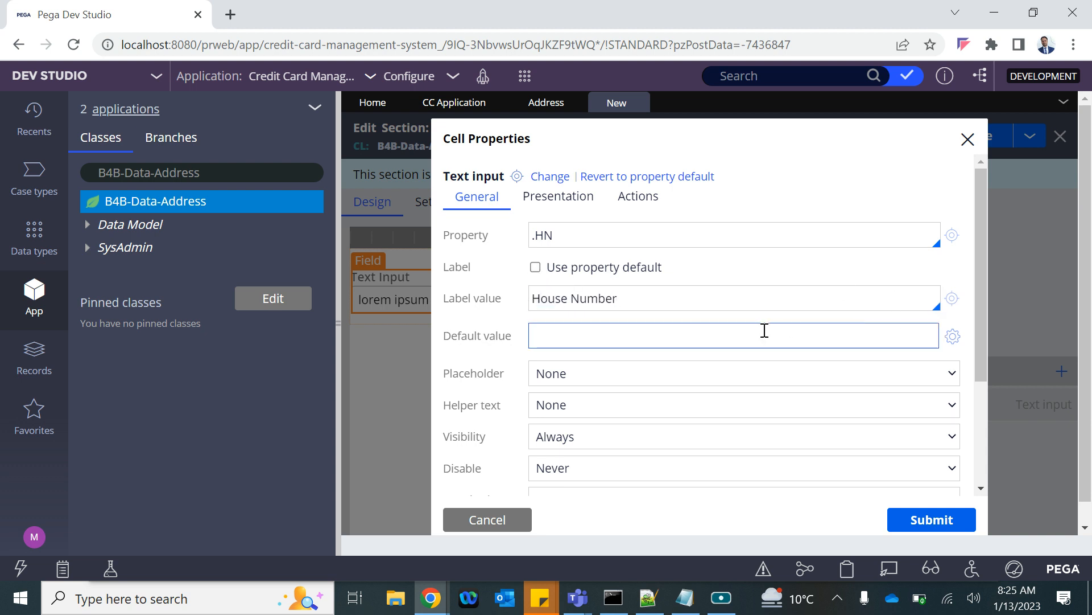
click(927, 525)
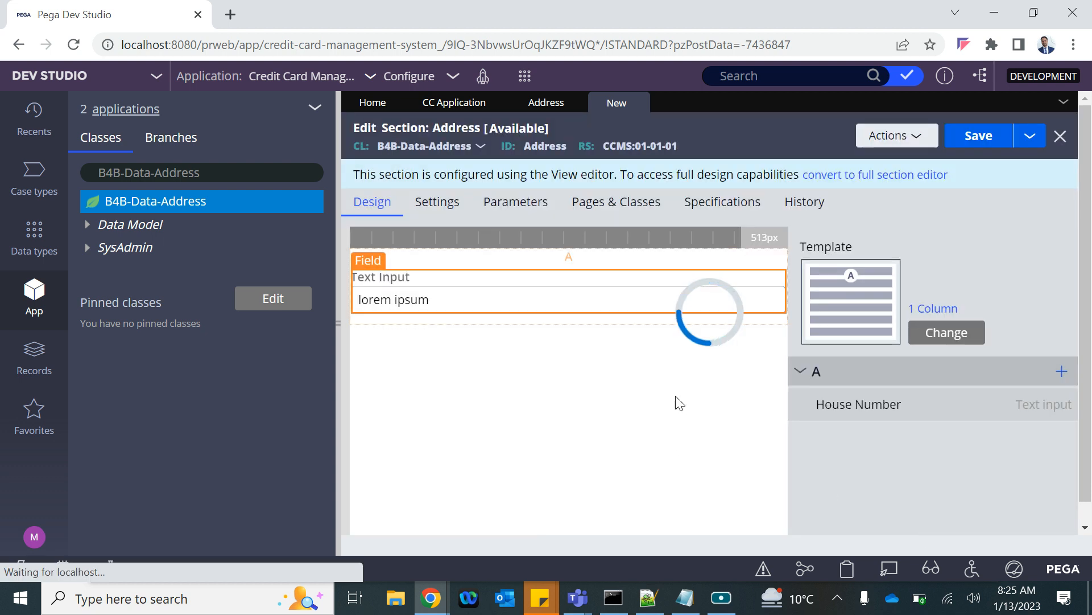
- Add a second text input to region A and bind it to the property .Street, keeping the default label
click(1062, 371)
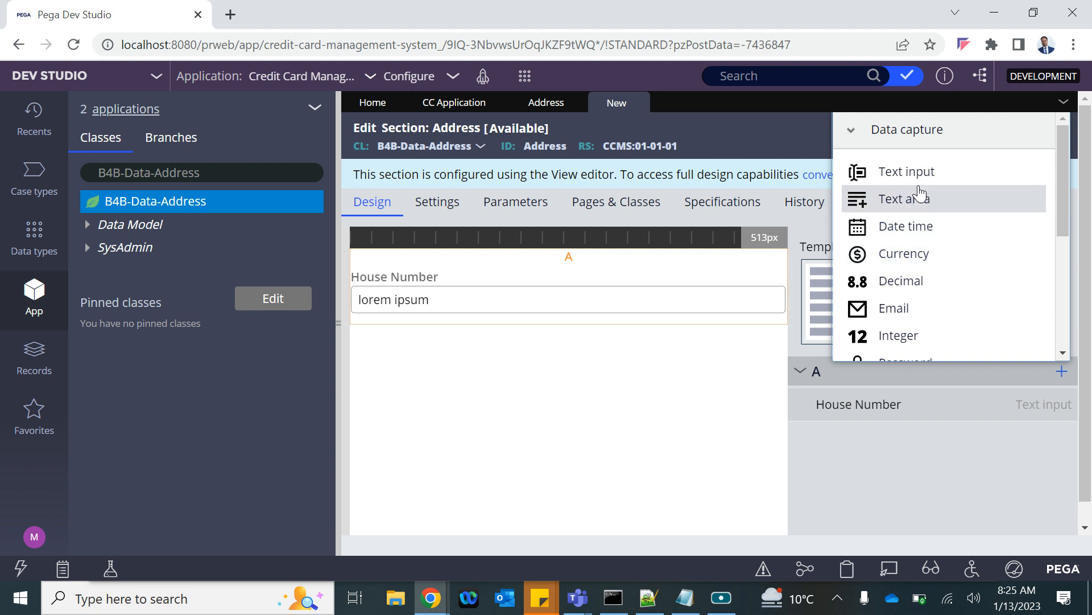
click(886, 172)
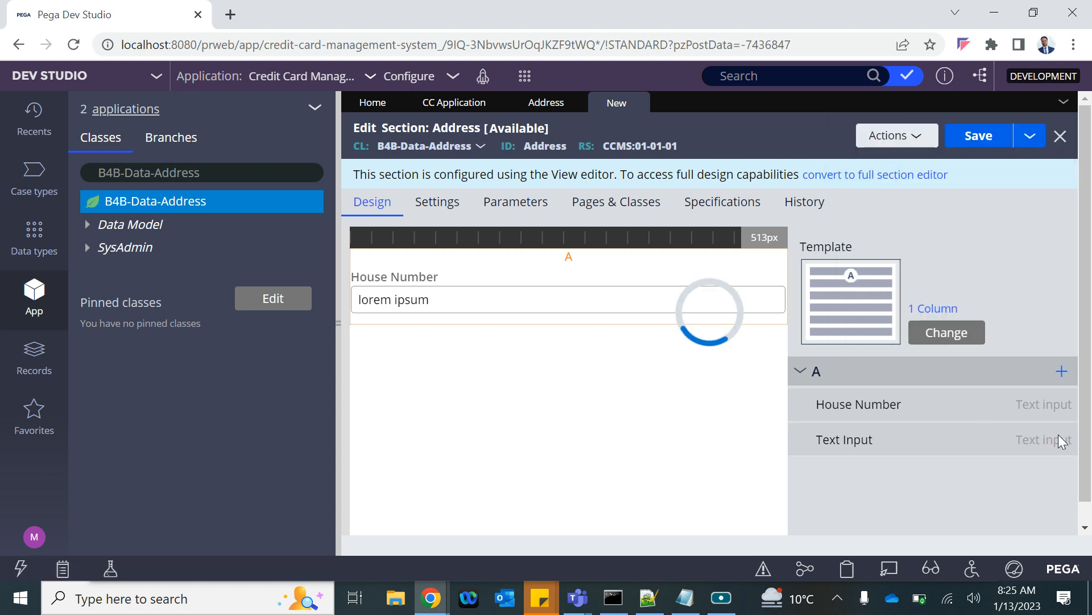
click(1038, 447)
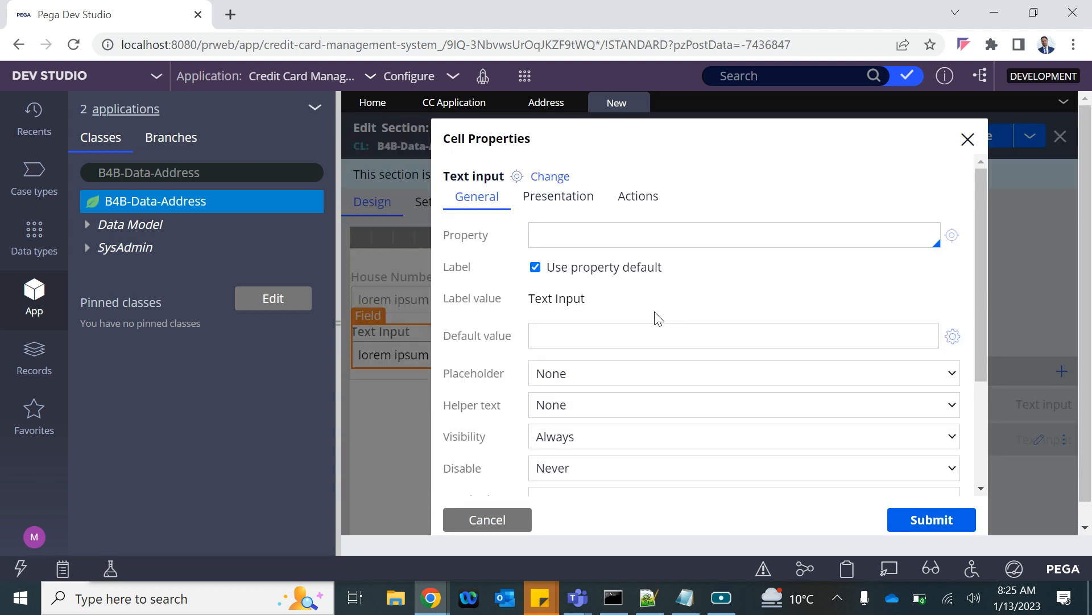
click(568, 246)
text(.)
key(Down)
key(Down)
key(Down)
key(Down)
key(Down)
key(Down)
key(Down)
key(Return)
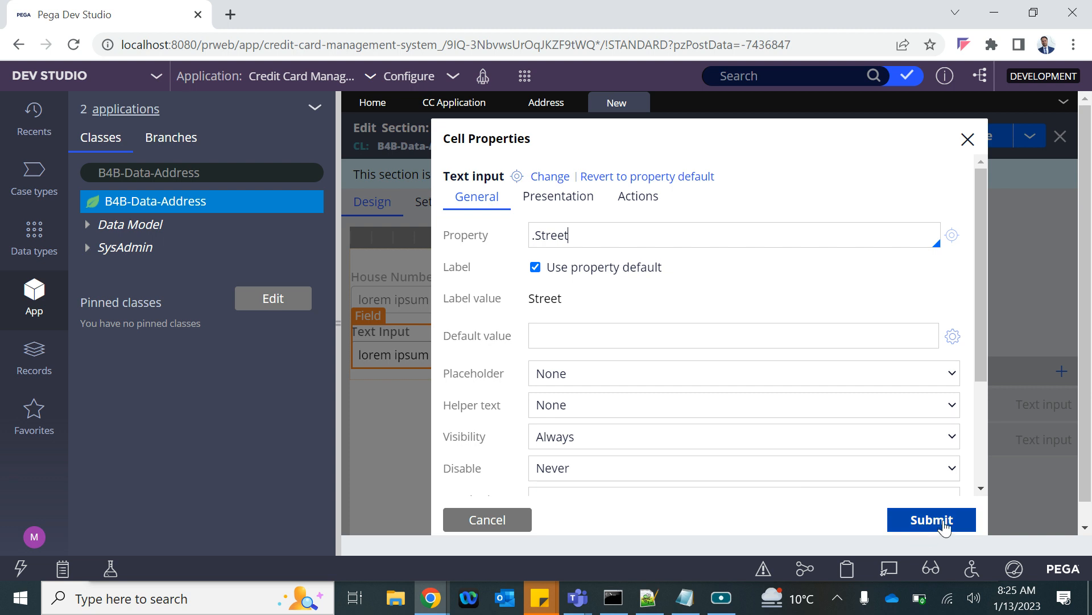
click(918, 520)
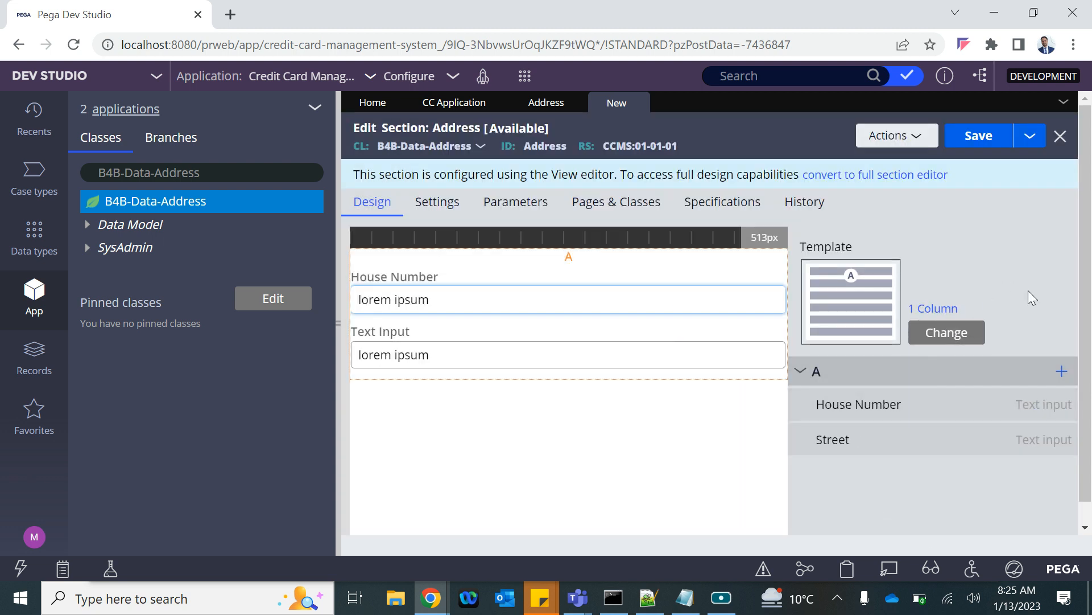
- Add a third text input to region A, below Street, and bind it to the property .City
click(1062, 371)
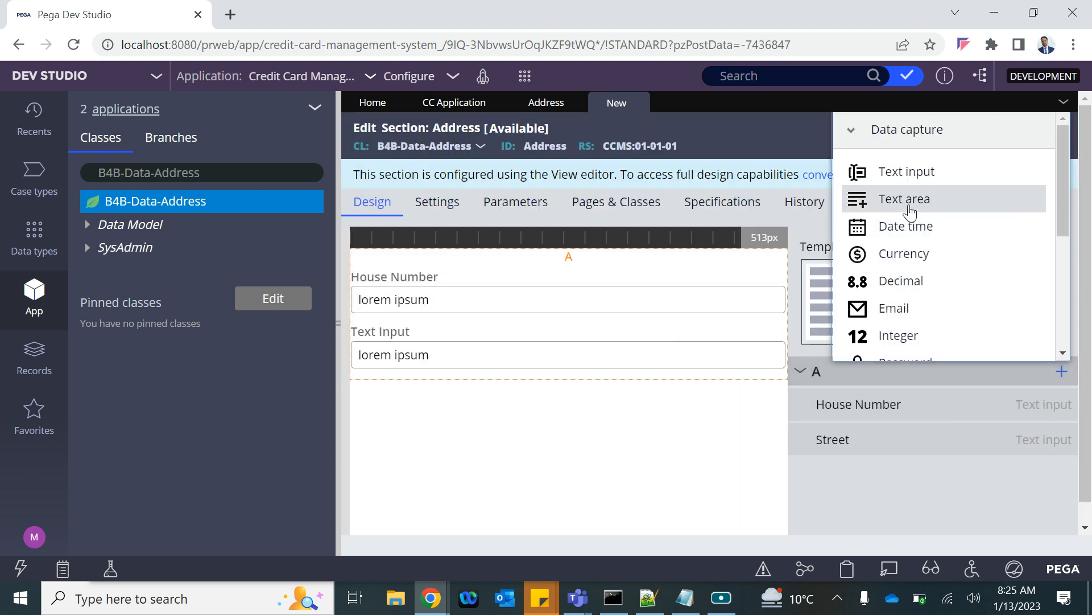
click(909, 180)
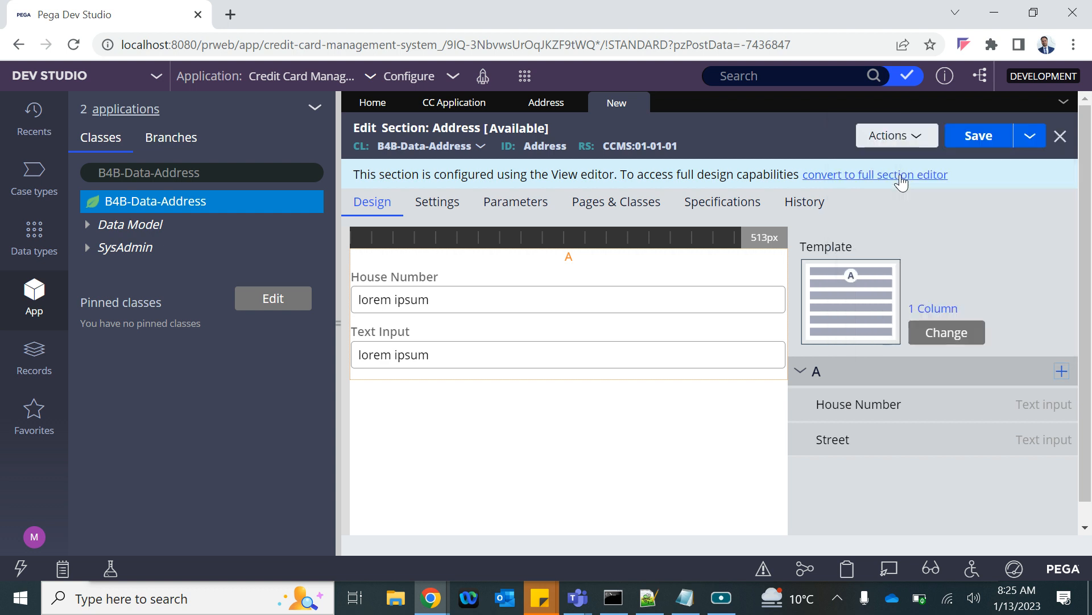
click(1037, 474)
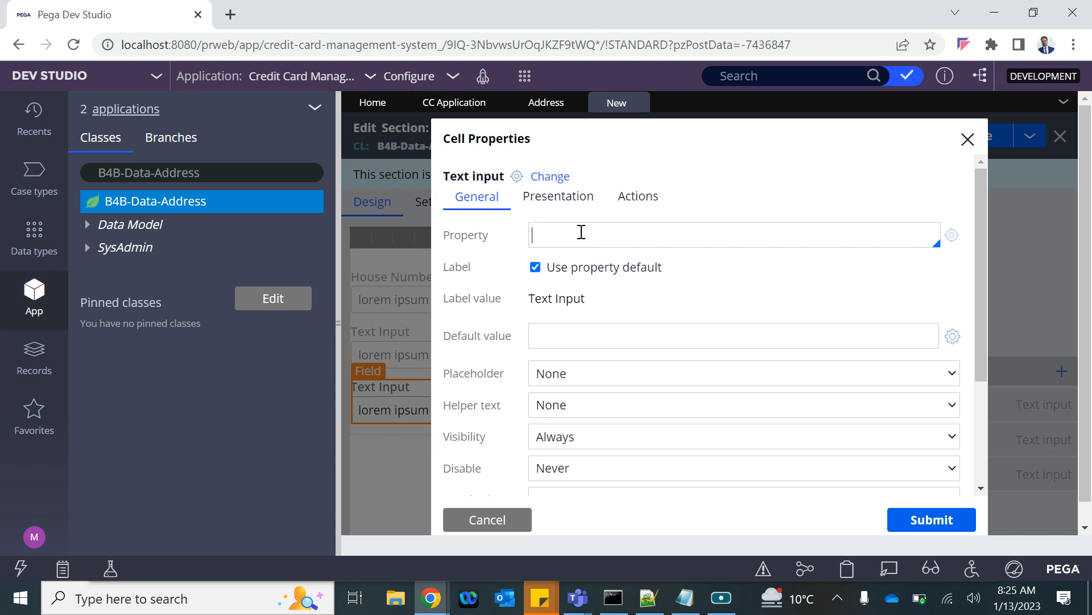
text(.)
key(Down)
key(Down)
key(Down)
key(Down)
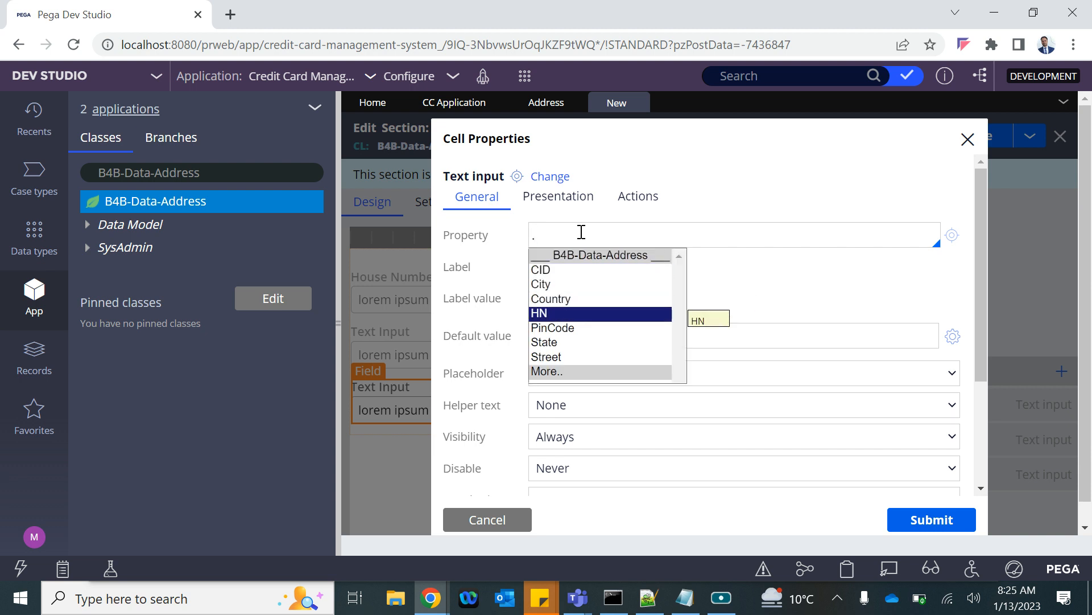
key(Up)
key(Up)
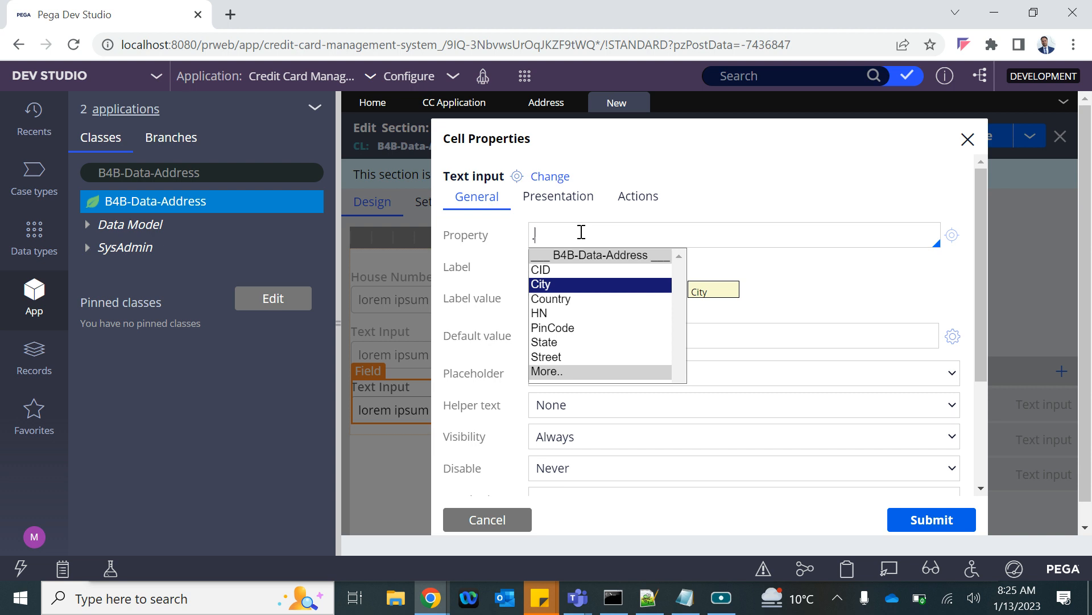
key(Return)
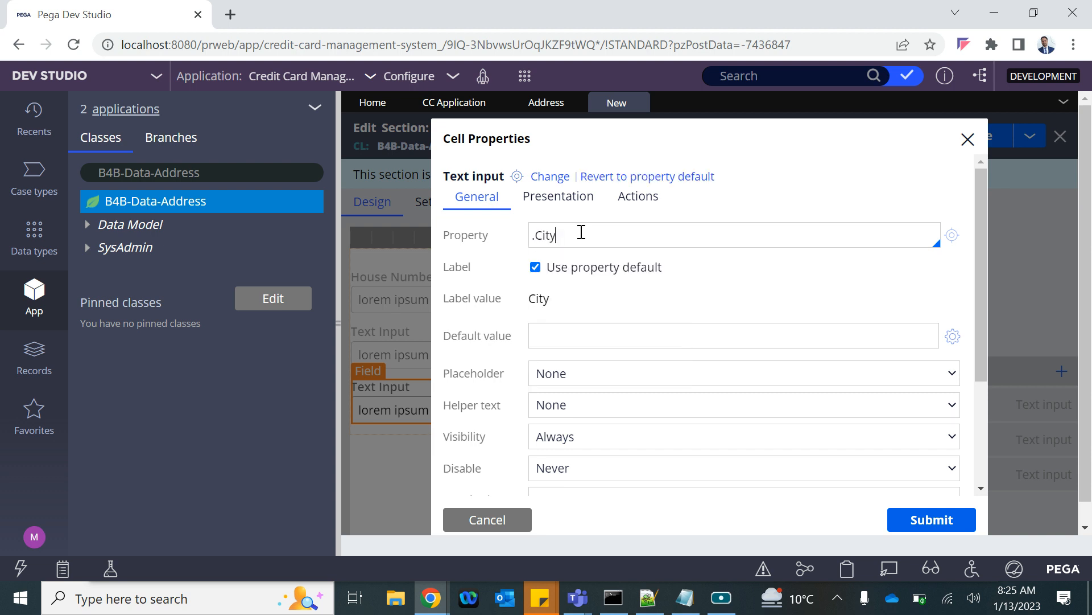
click(945, 521)
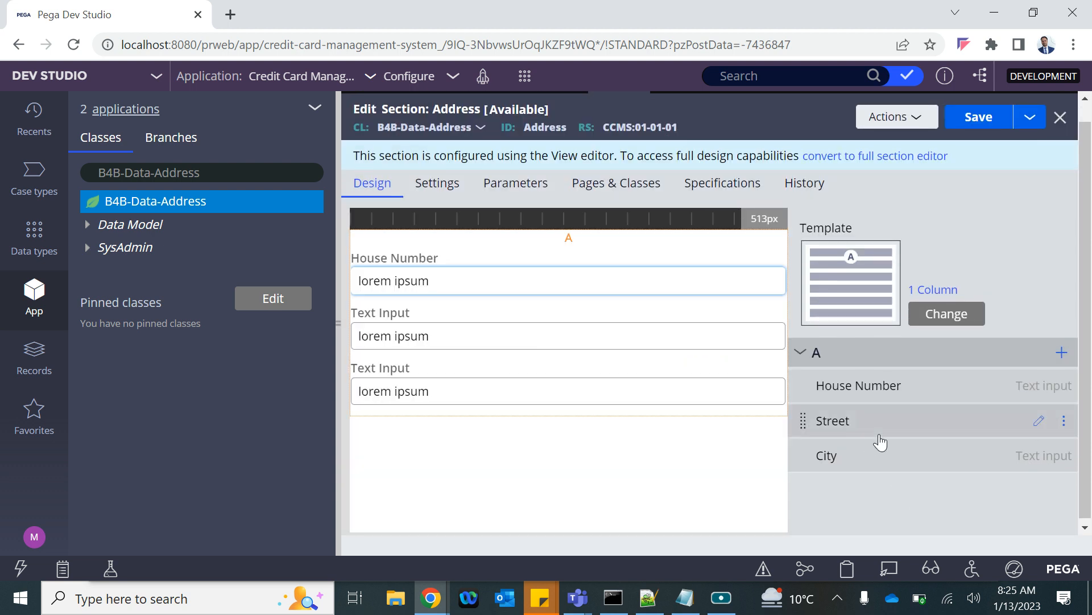
- Add a fourth text input to region A, below City, and bind it to the property .State
click(1062, 352)
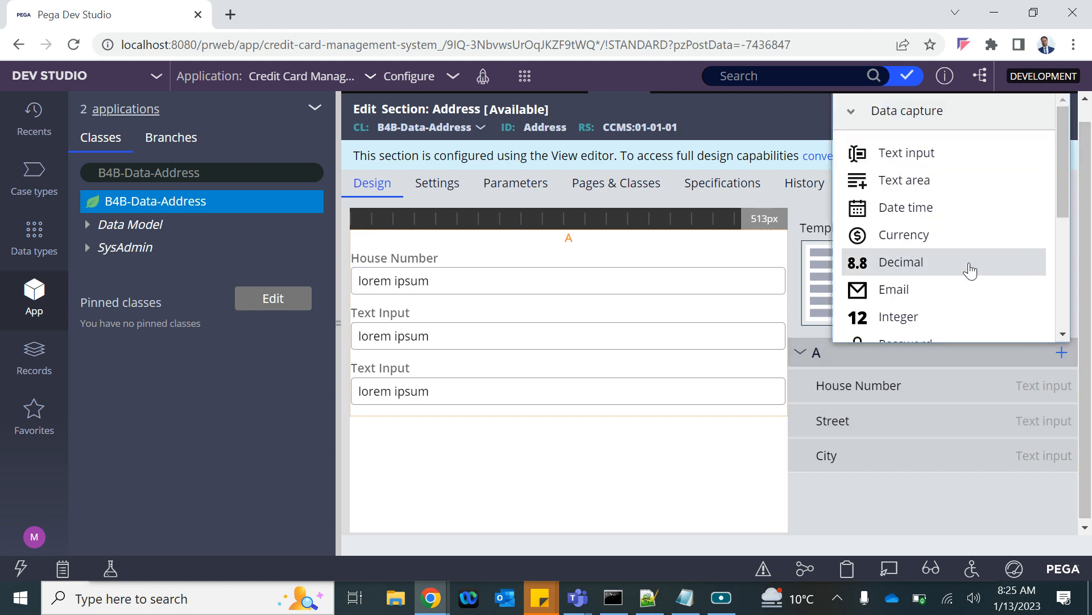
click(907, 154)
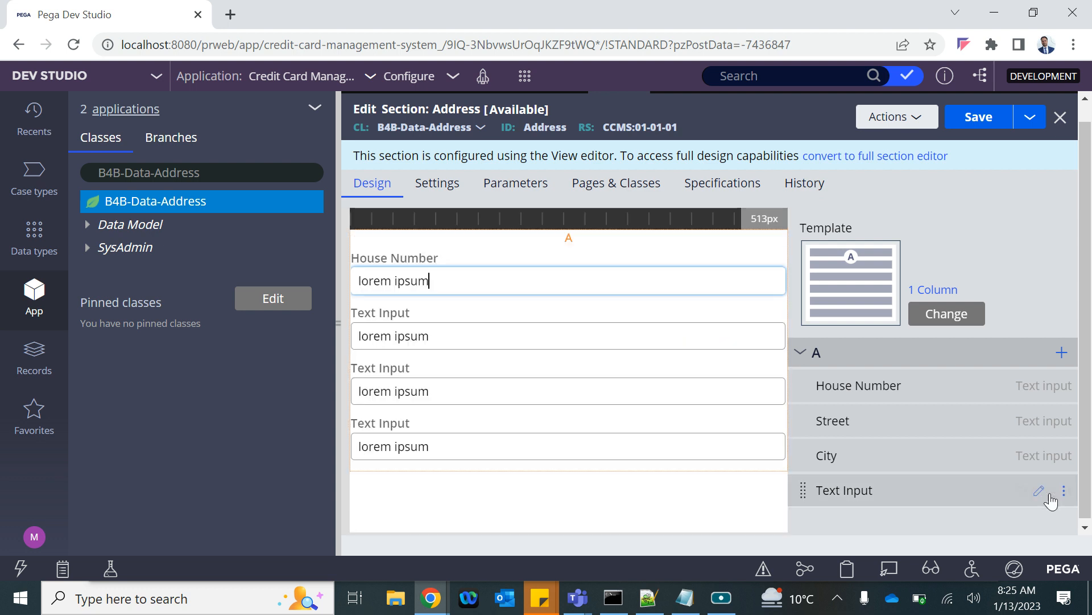
click(1039, 491)
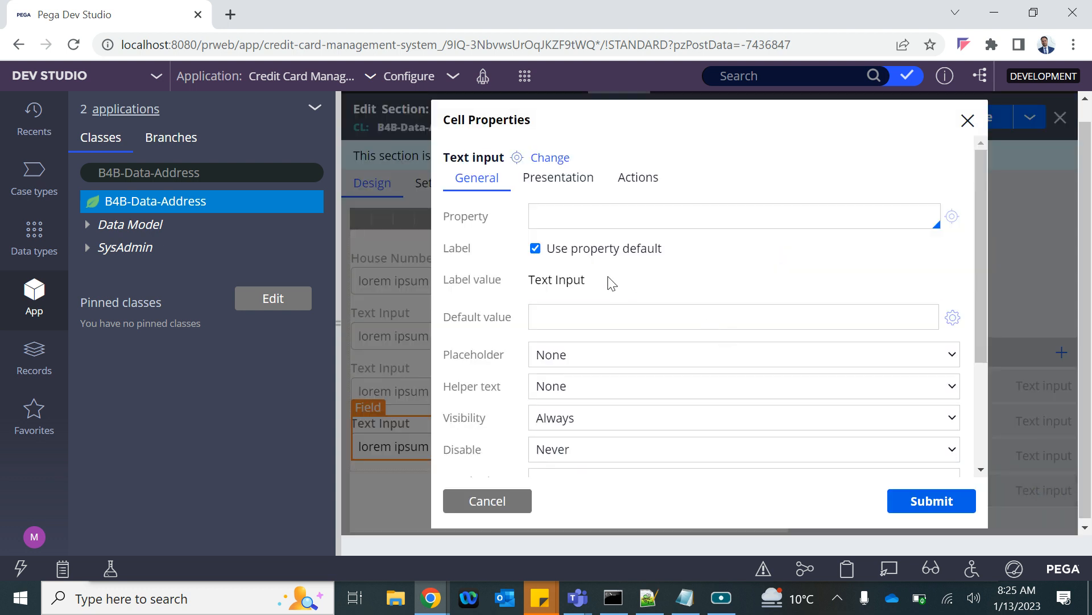
text(.)
key(Down)
key(Down)
key(Down)
key(Down)
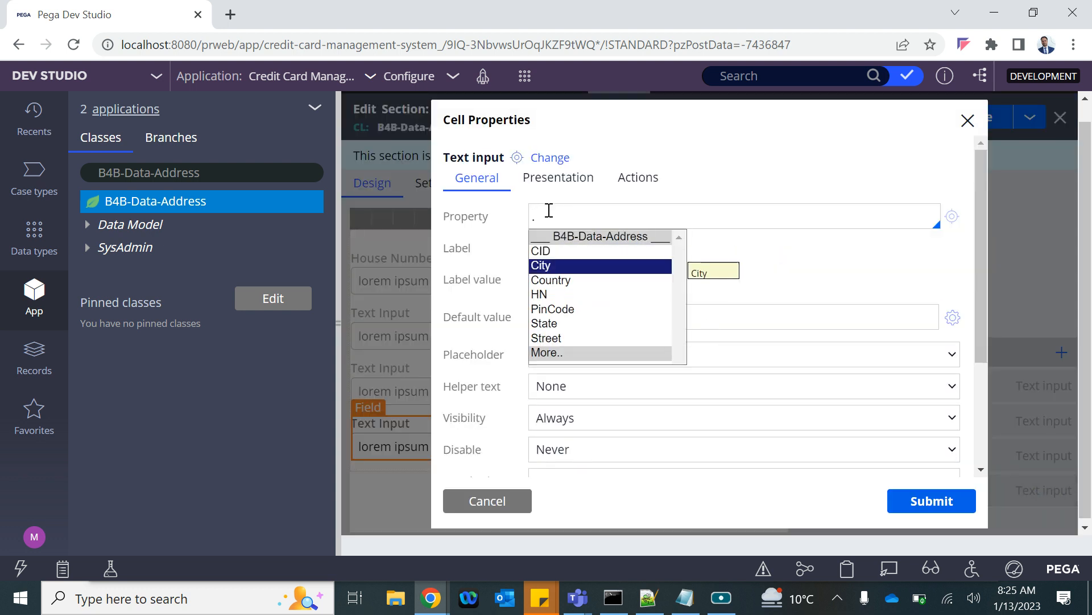
key(Down)
key(Down)
key(Return)
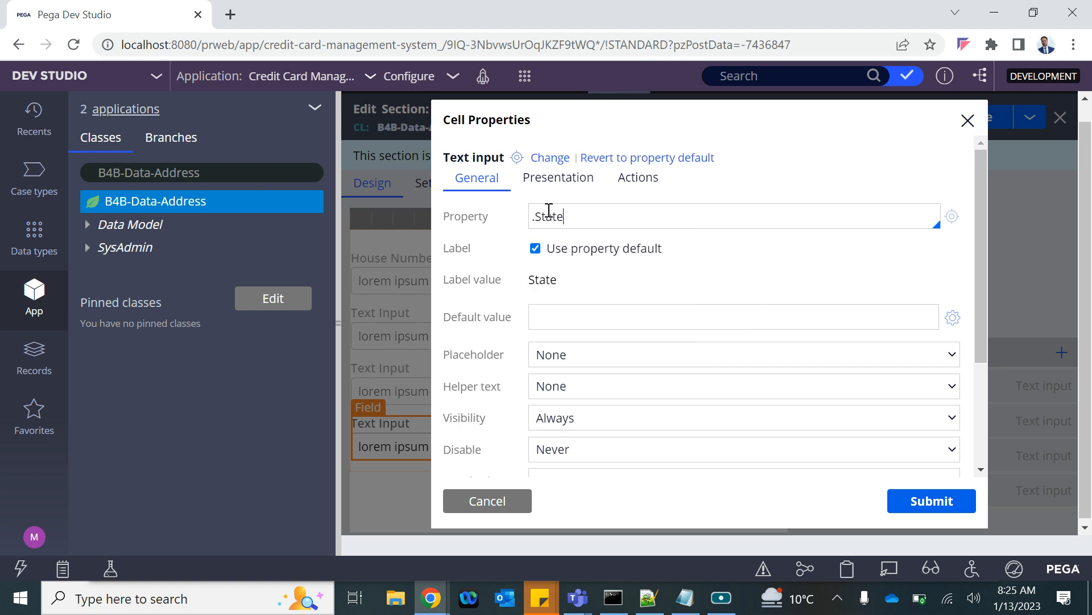
click(926, 503)
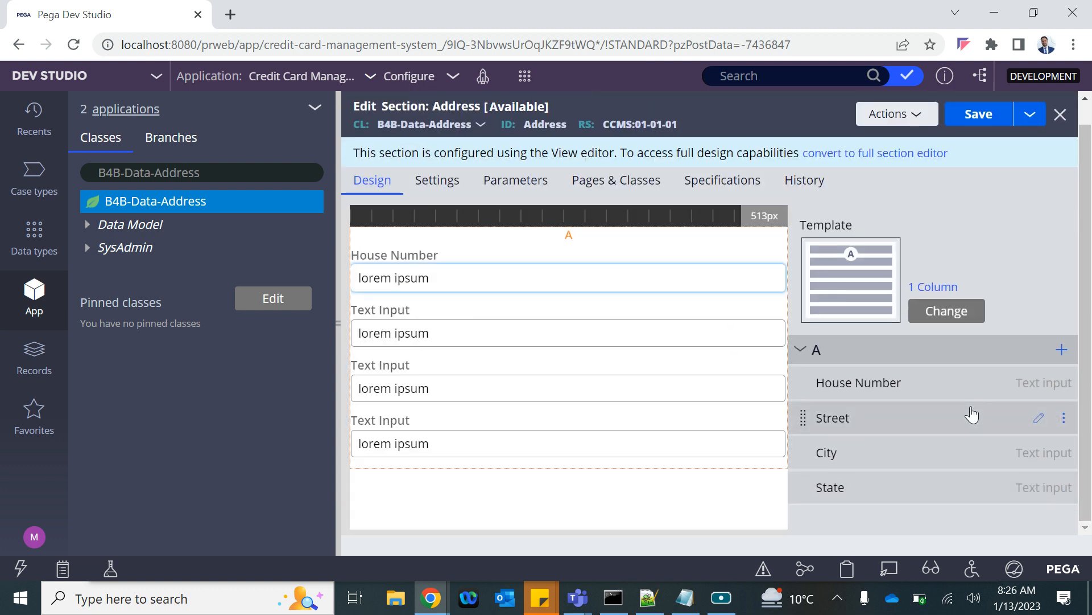
- Add a text input bound to the property .Country below State and save the Address section
click(1062, 349)
click(907, 150)
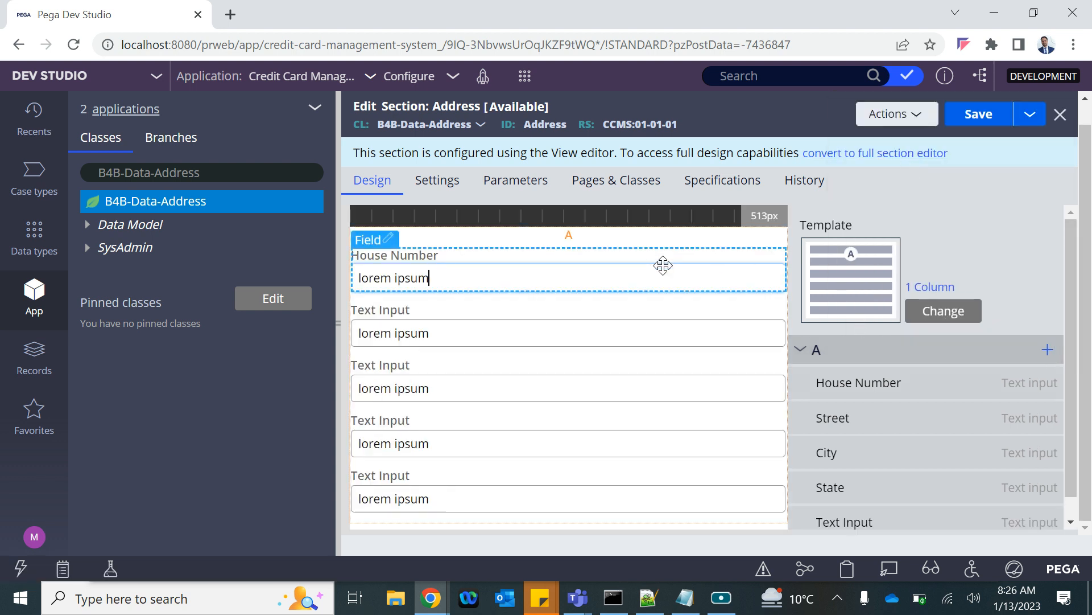
click(1028, 523)
click(1028, 523)
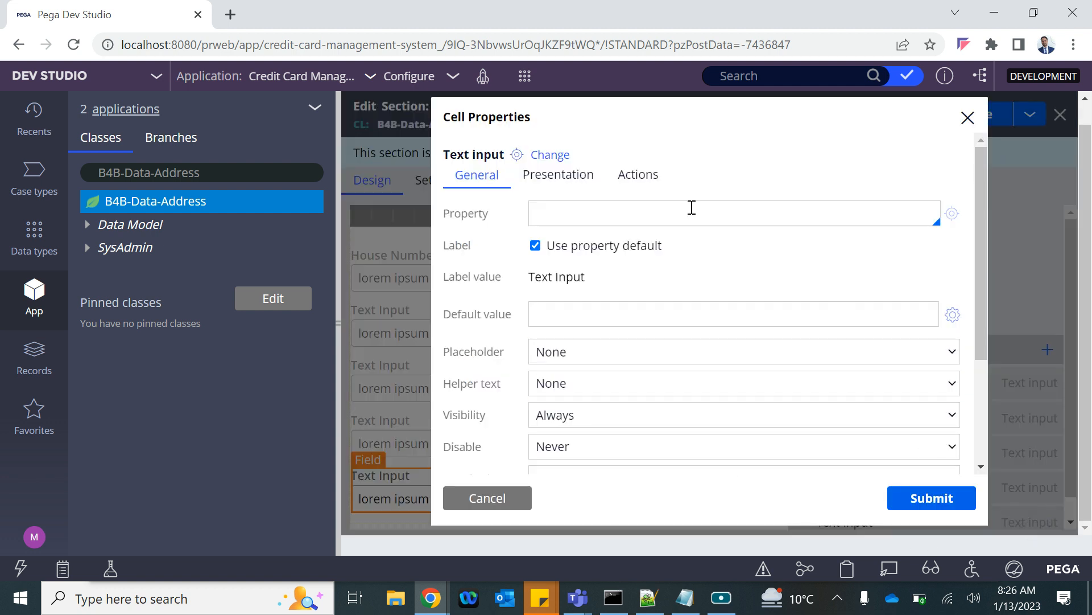
click(612, 219)
text(.)
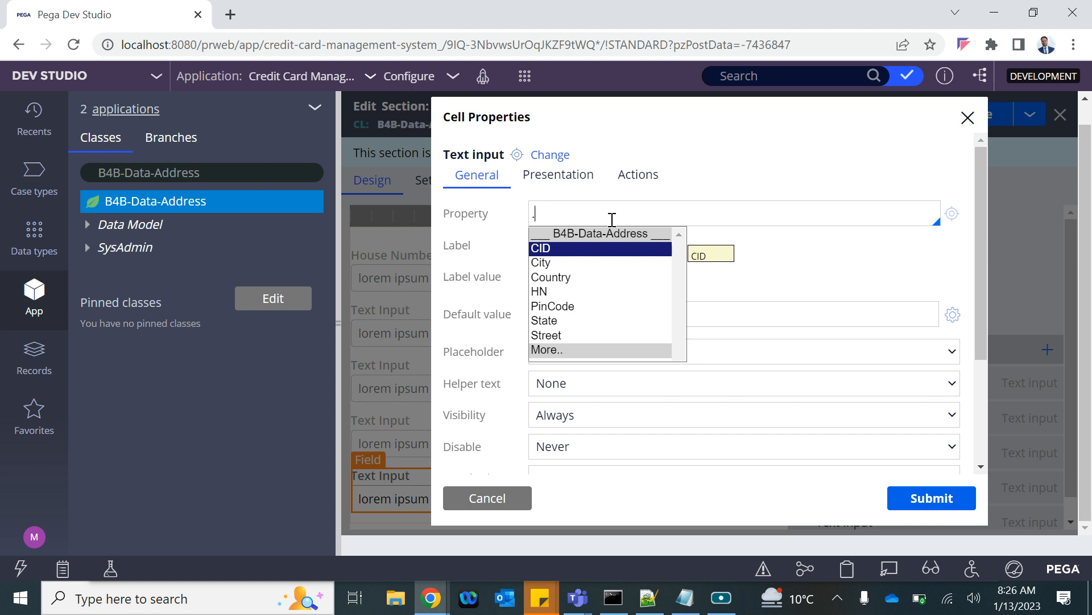
key(Down)
key(Down)
key(Return)
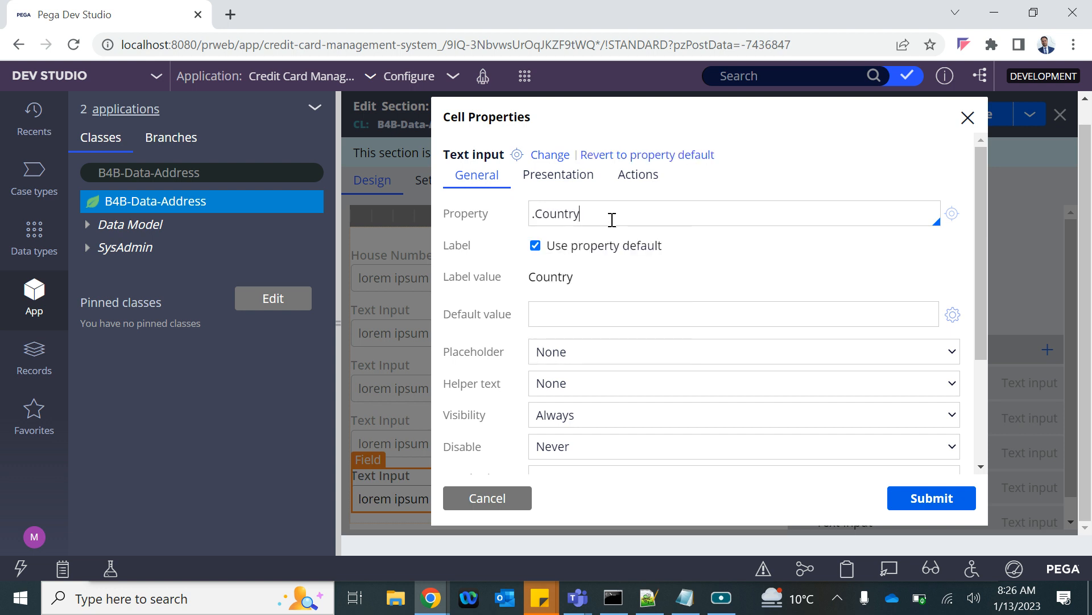
click(933, 507)
click(979, 116)
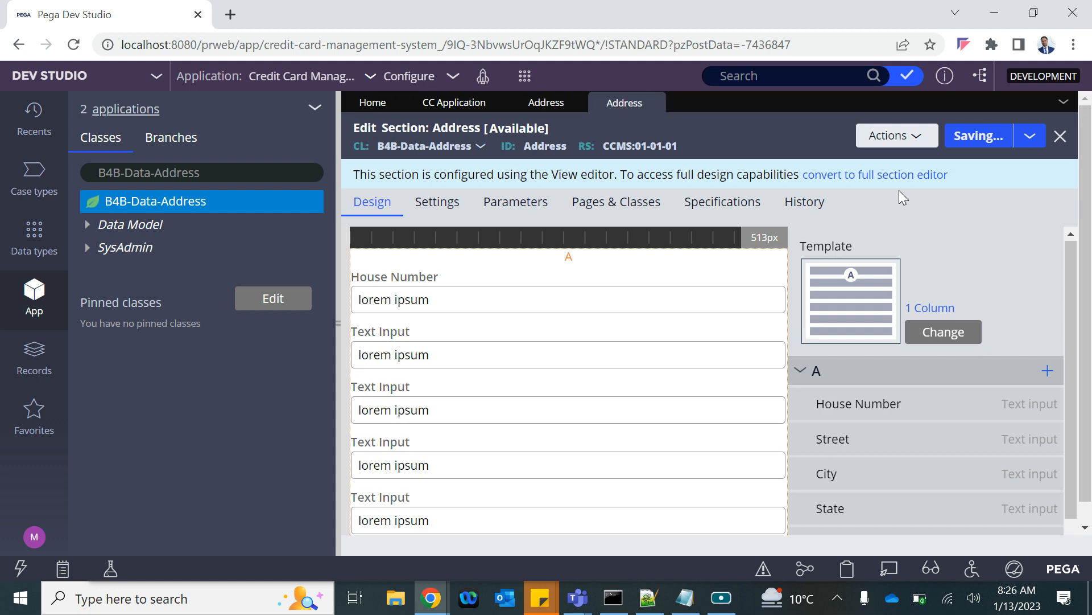
- Switch the class explorer to B4B-CCMS-Work and expand its CCApplication class
click(195, 174)
key(ctrl+a)
key(BackSpace)
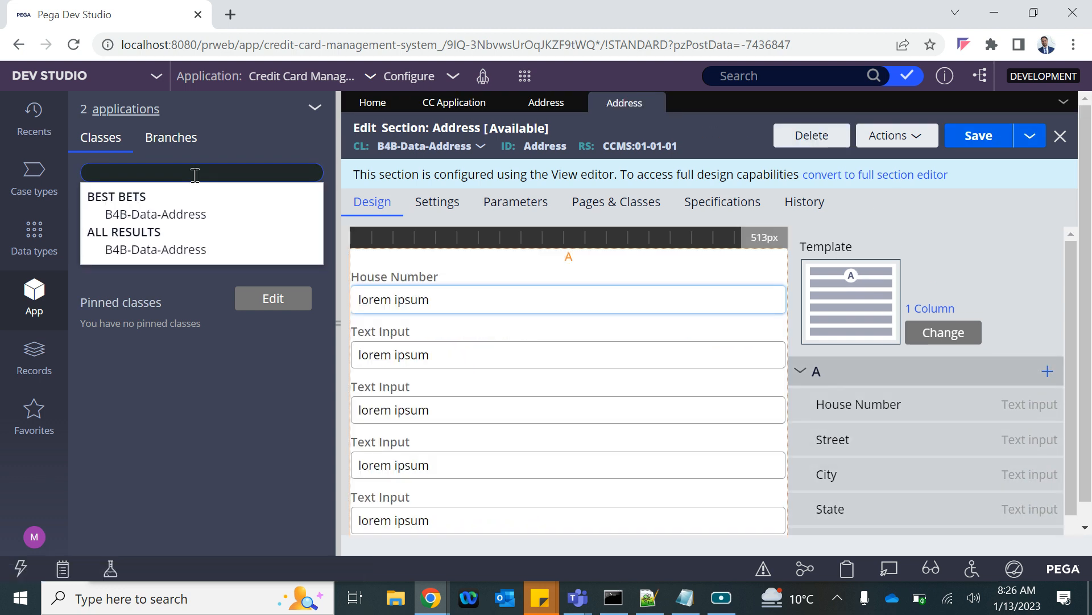
click(196, 174)
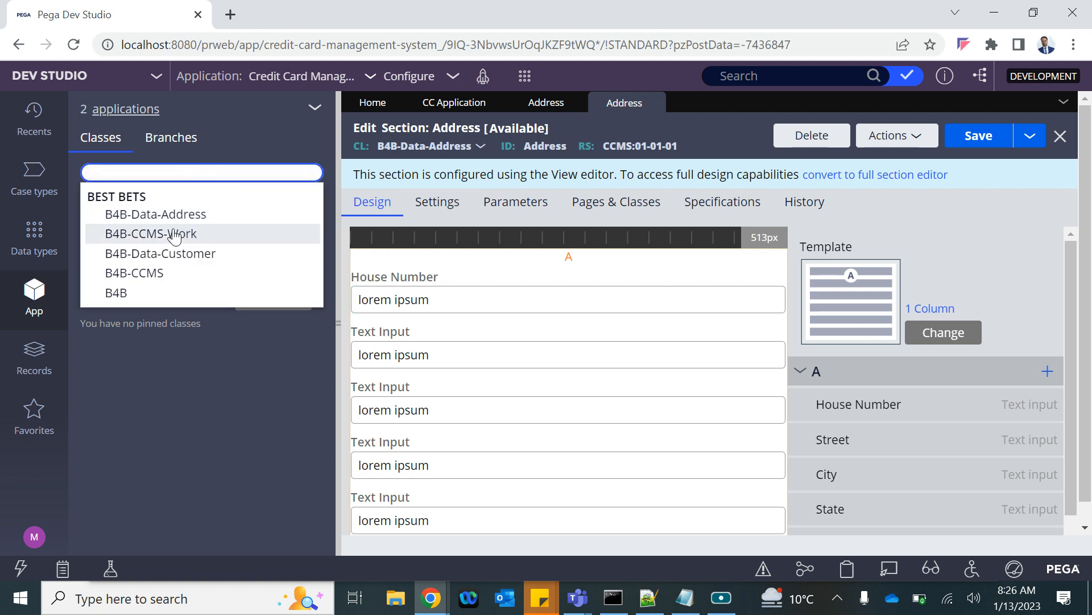
click(146, 239)
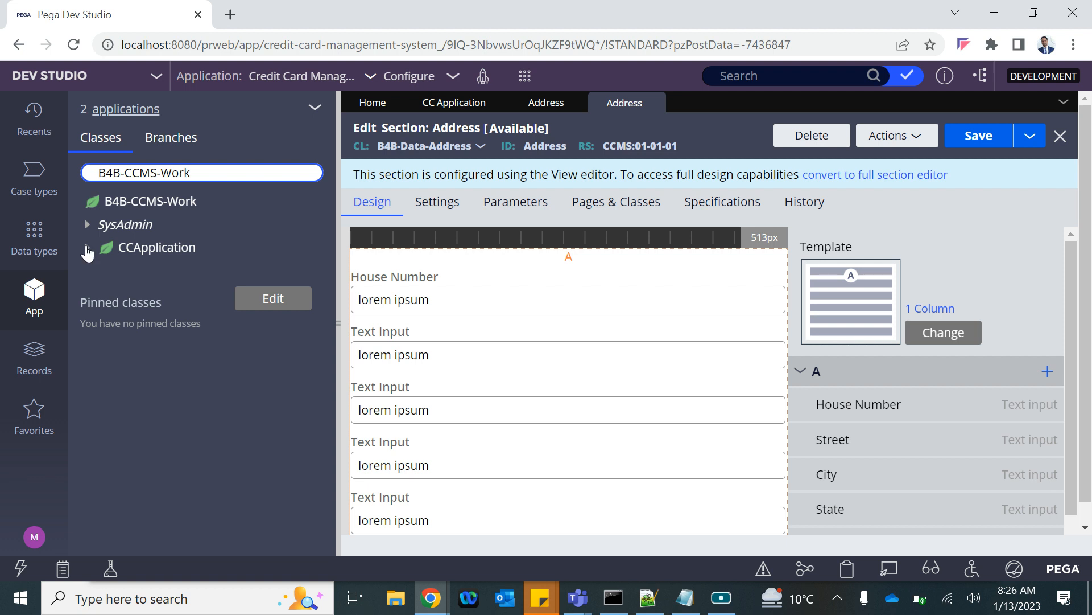
click(87, 249)
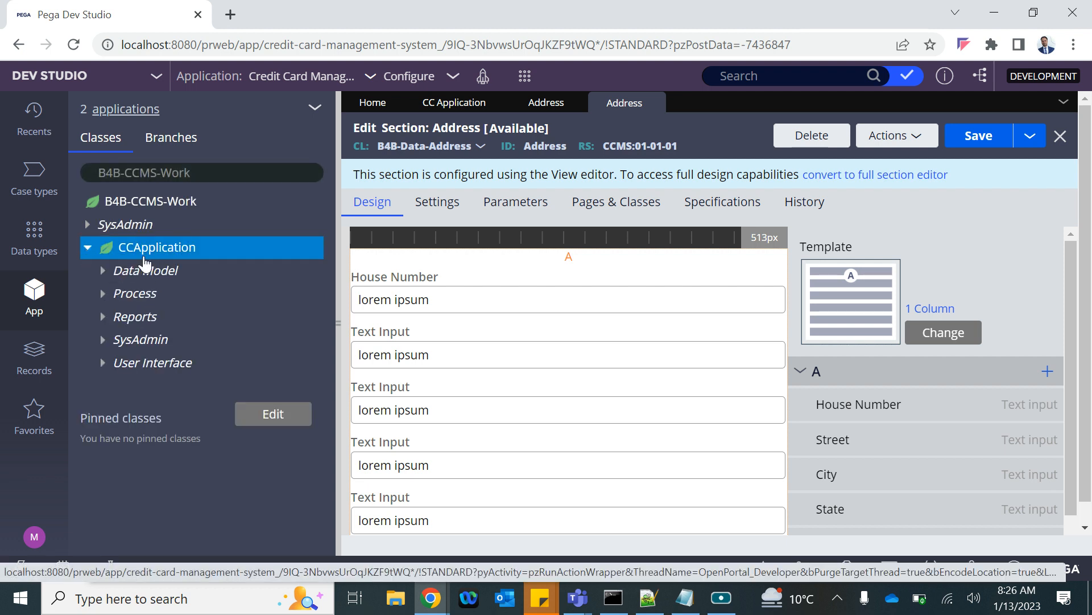
- Create a property labelled Address that applies to B4B-CCMS-Work-CCApplication and open it
click(525, 77)
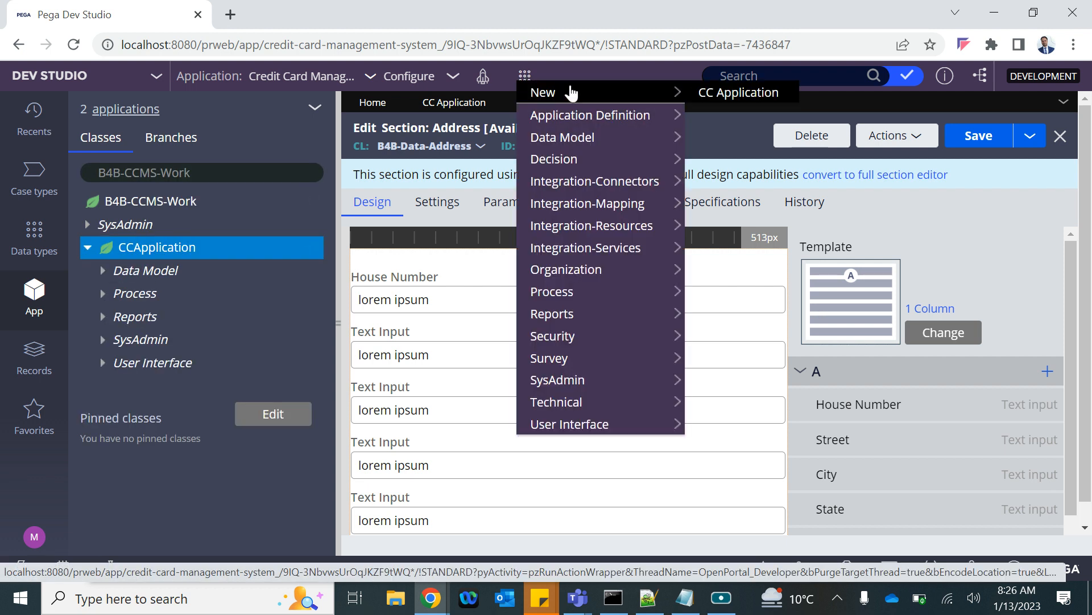
mouse_move(572, 193)
mouse_move(566, 138)
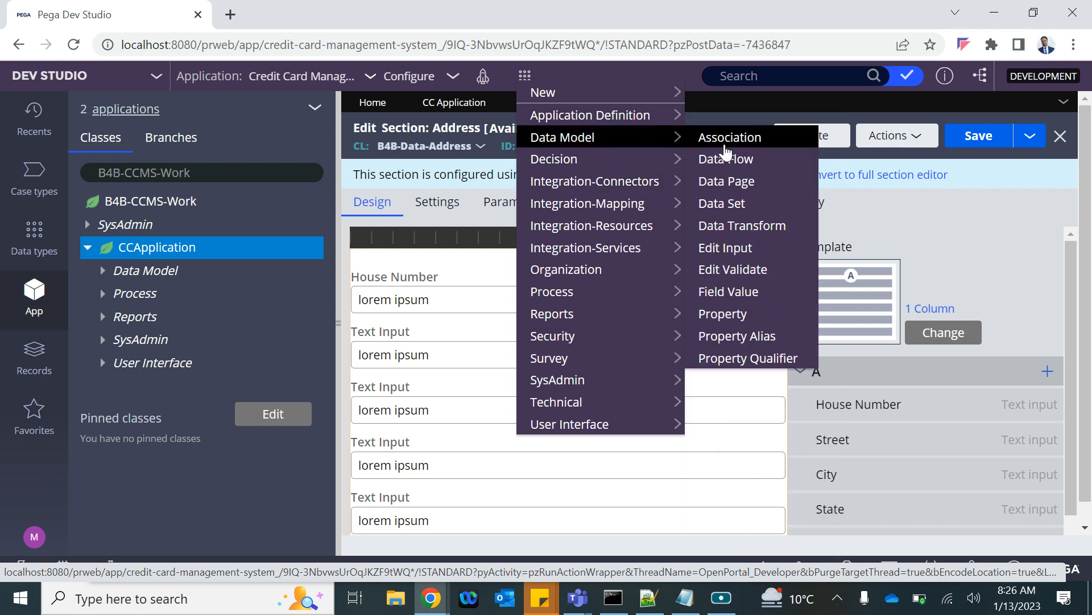
click(722, 314)
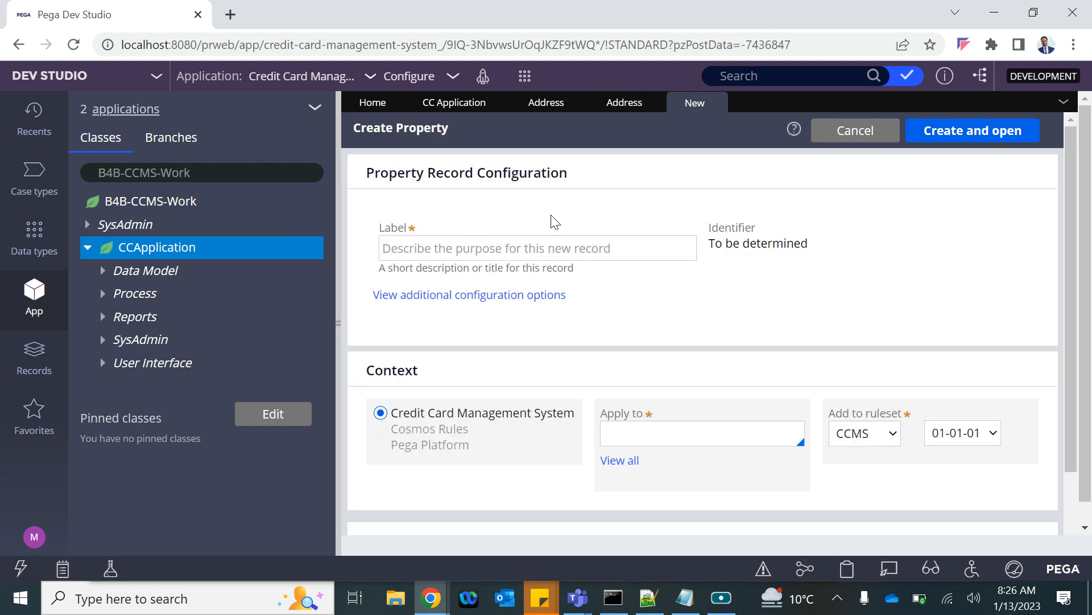
text(Addr)
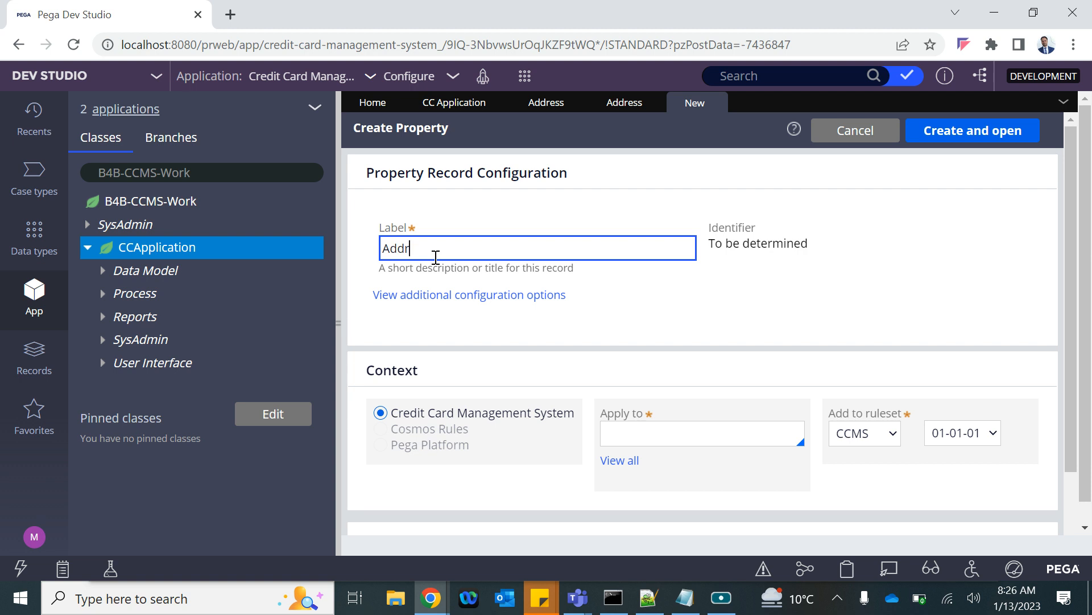
click(677, 440)
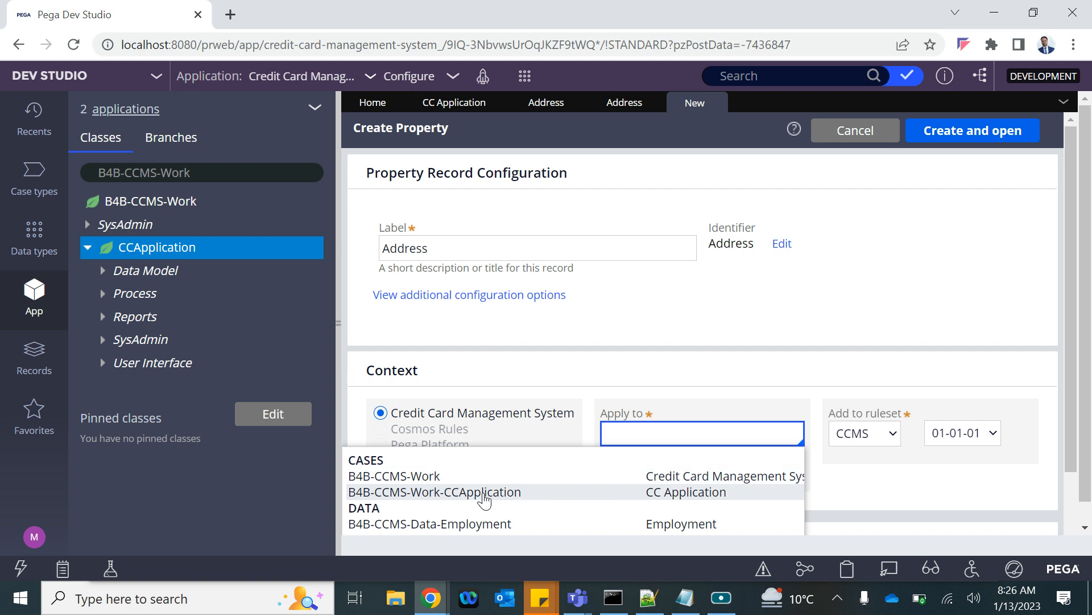
click(484, 493)
click(967, 136)
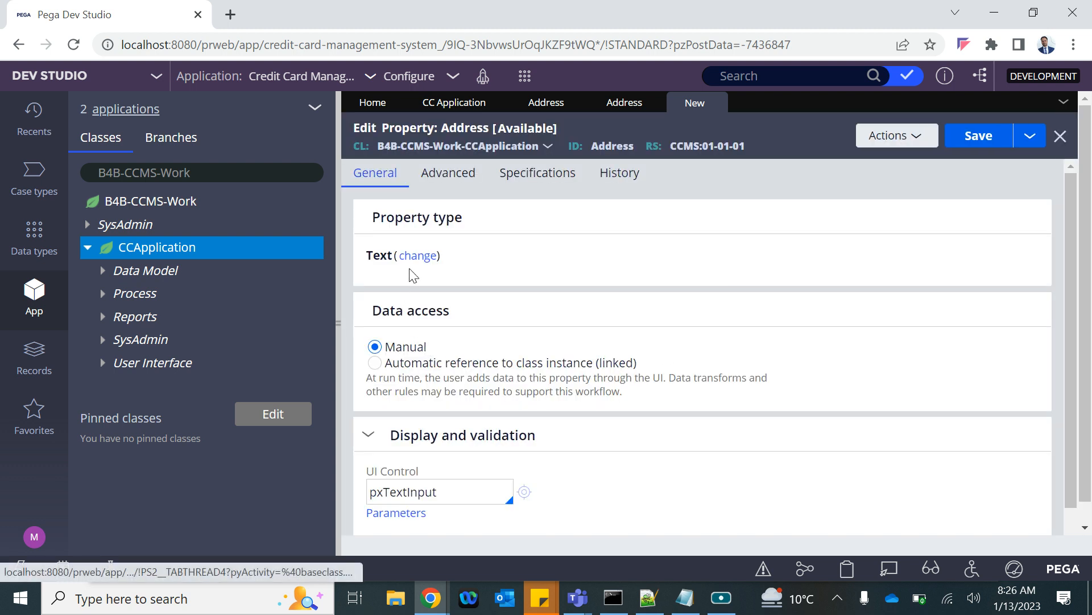
- Change the Address property's type to Single Page with page definition B4B-Data-Address and save it
click(419, 255)
click(543, 315)
click(400, 296)
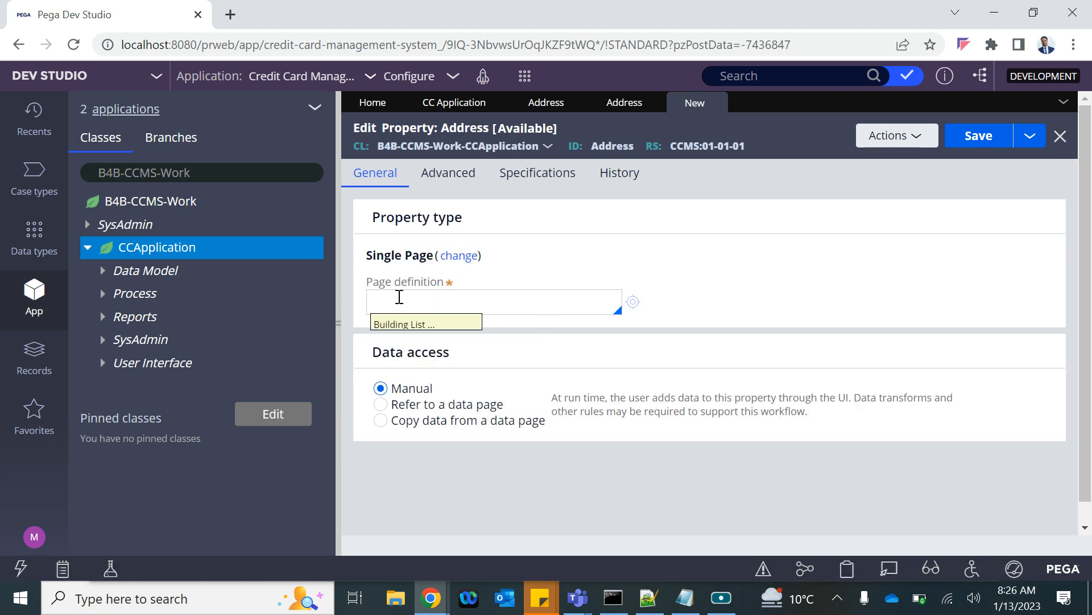
text(B)
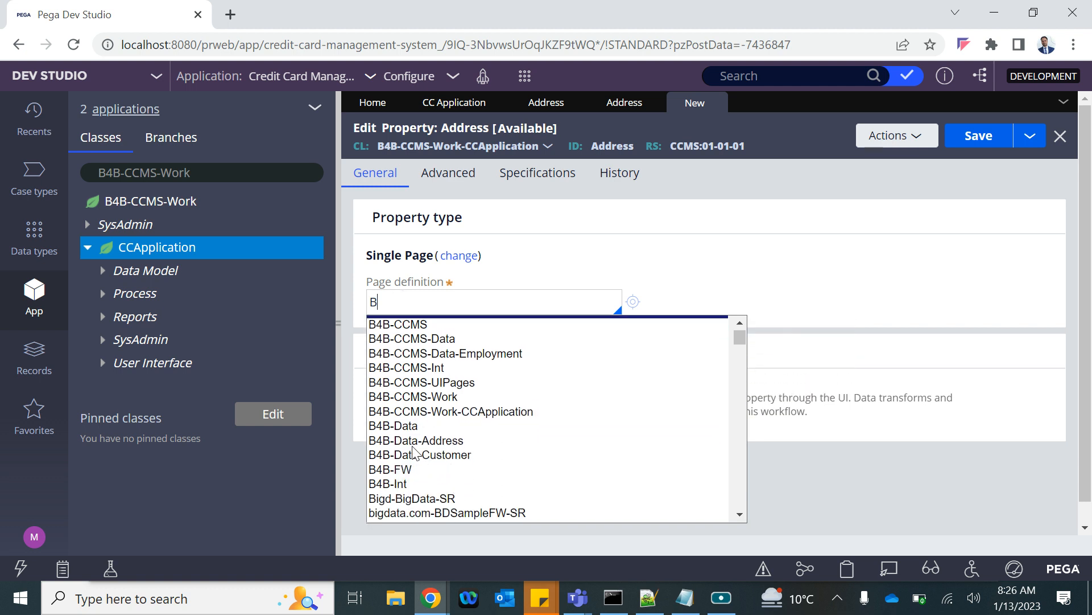
click(415, 441)
click(991, 138)
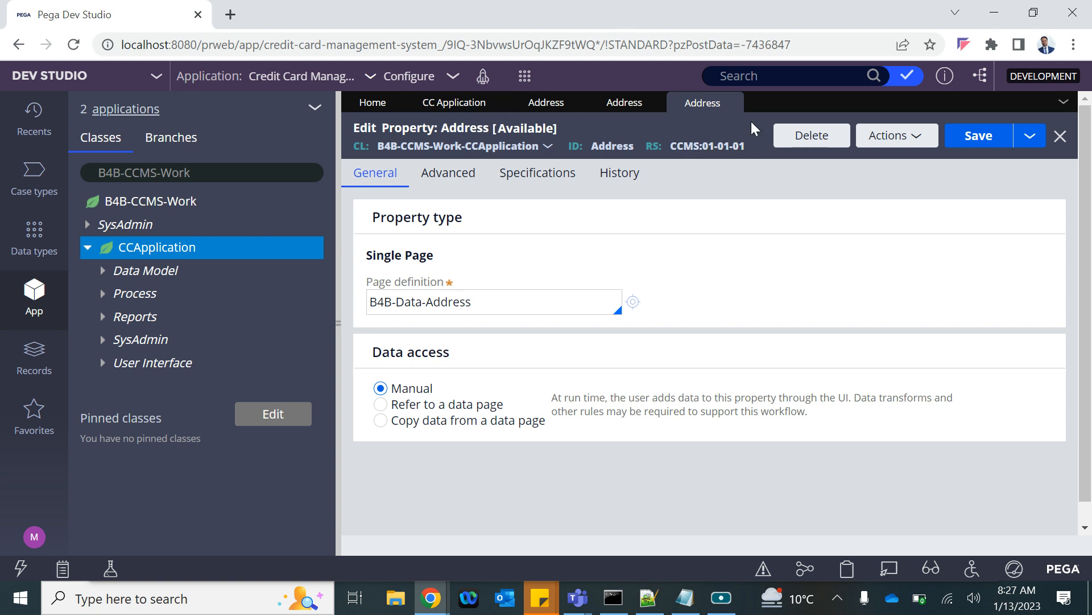
- Refresh the B4B-CCMS-Work class tree and select the Application Submission process in the CC Application workflow
click(422, 104)
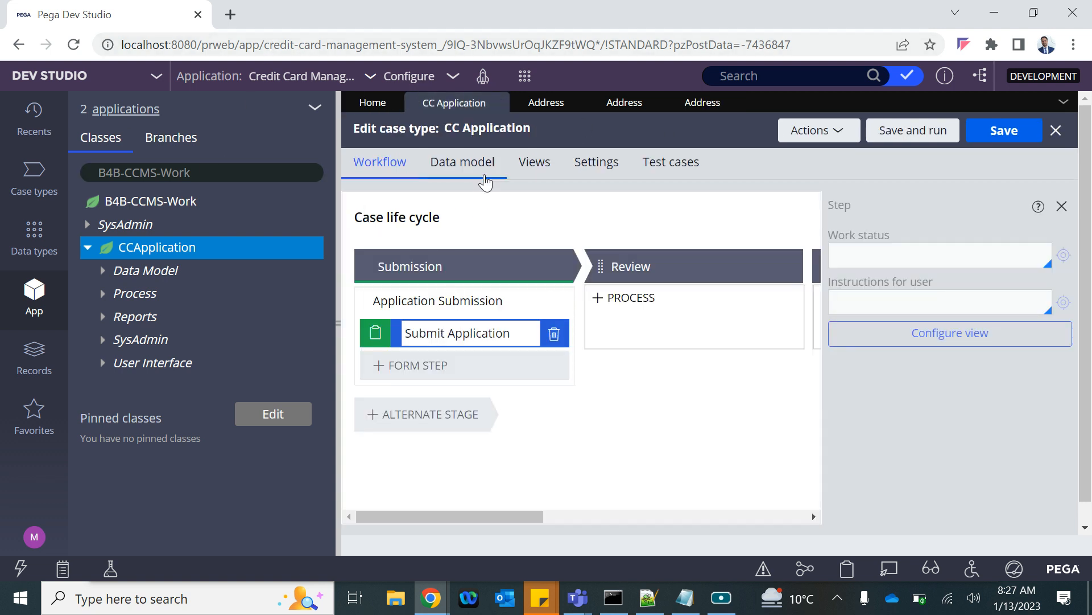
click(204, 174)
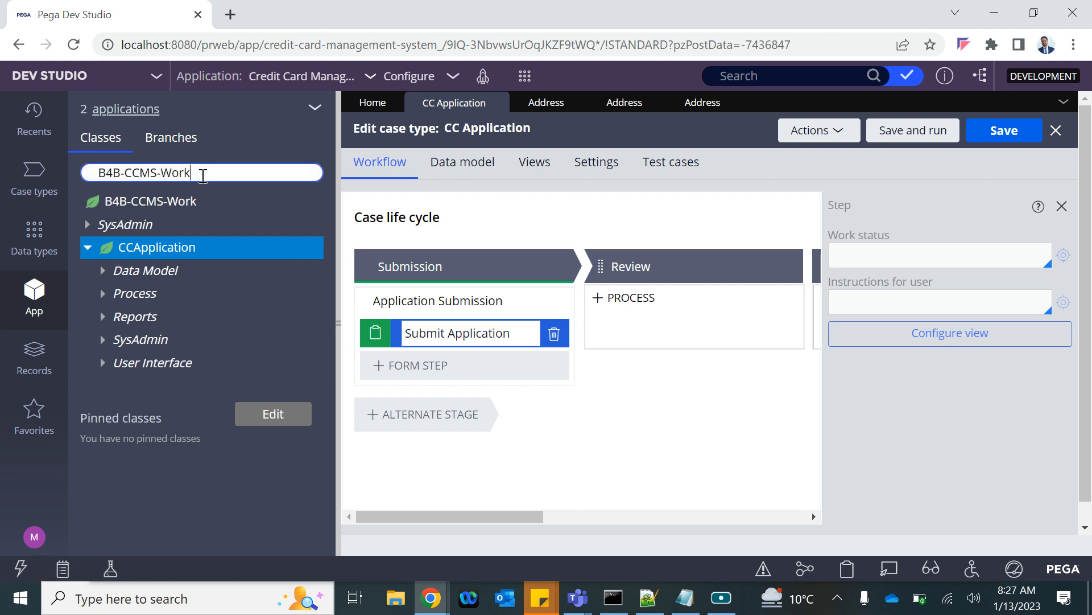
key(Return)
click(420, 292)
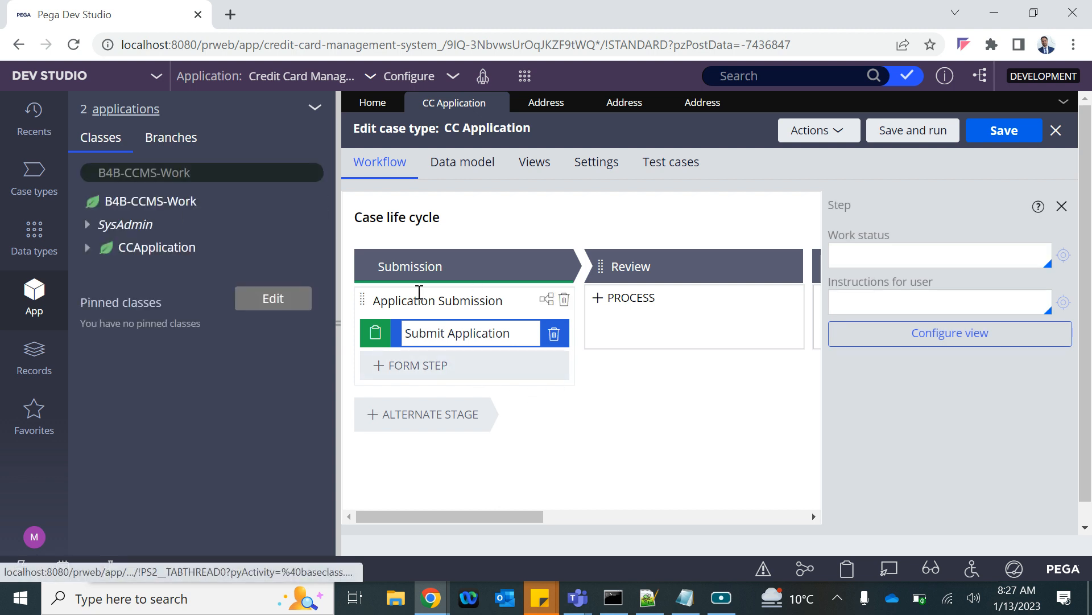
- Expand the Flow and Flow Action rules in the Process category of the CCApplication class
click(88, 247)
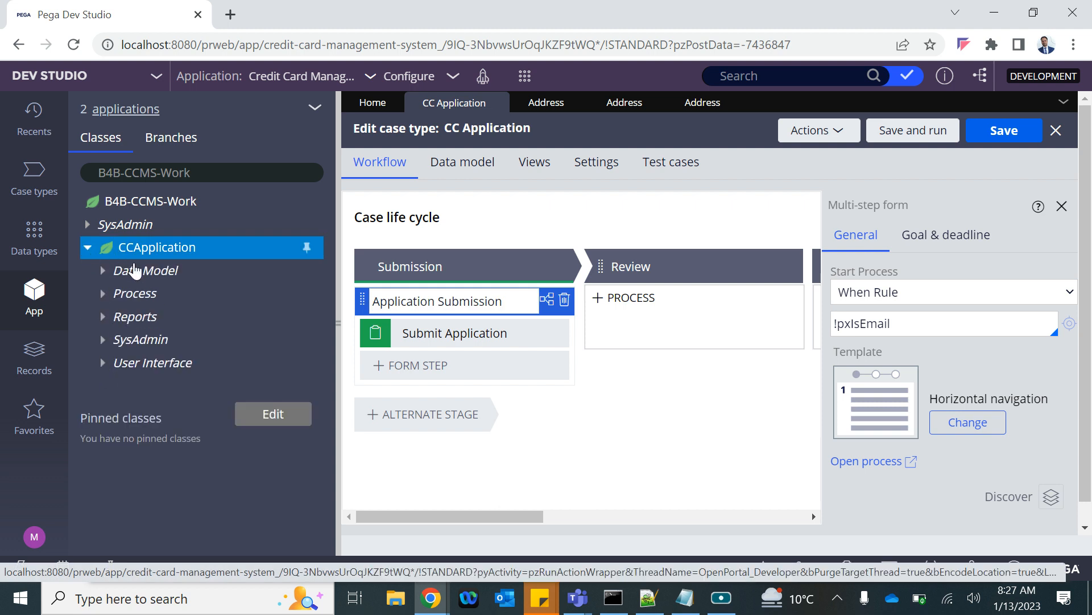
click(101, 297)
click(119, 340)
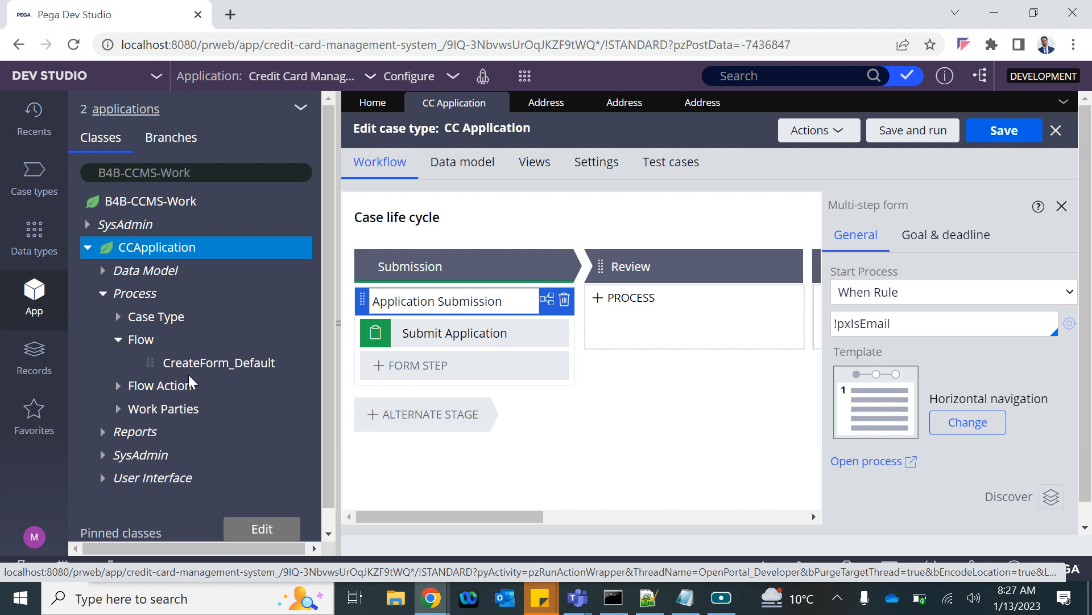
click(118, 387)
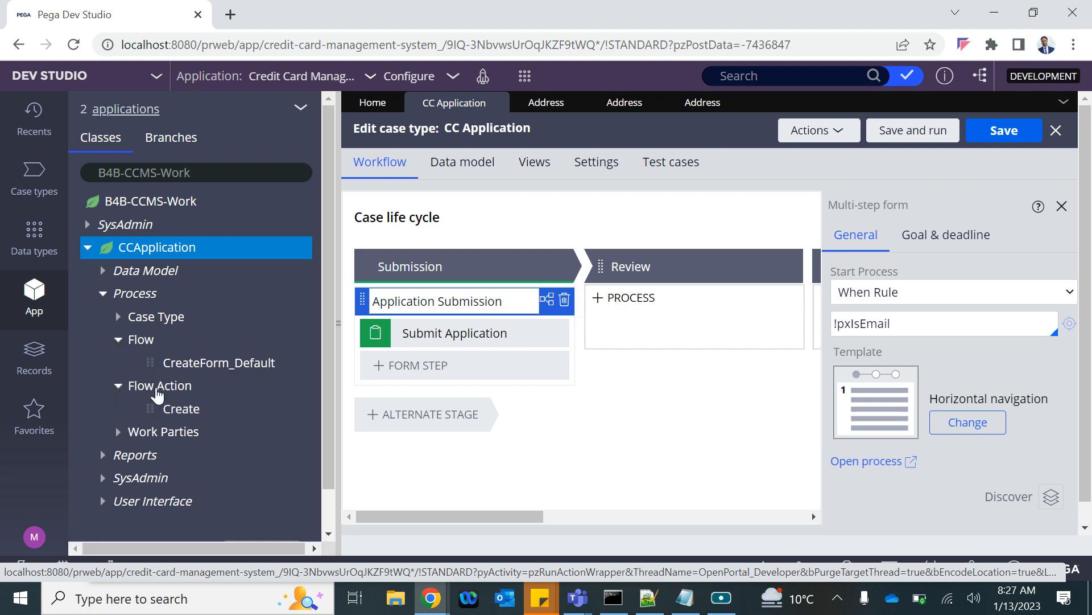
scroll(145, 461, down, 1)
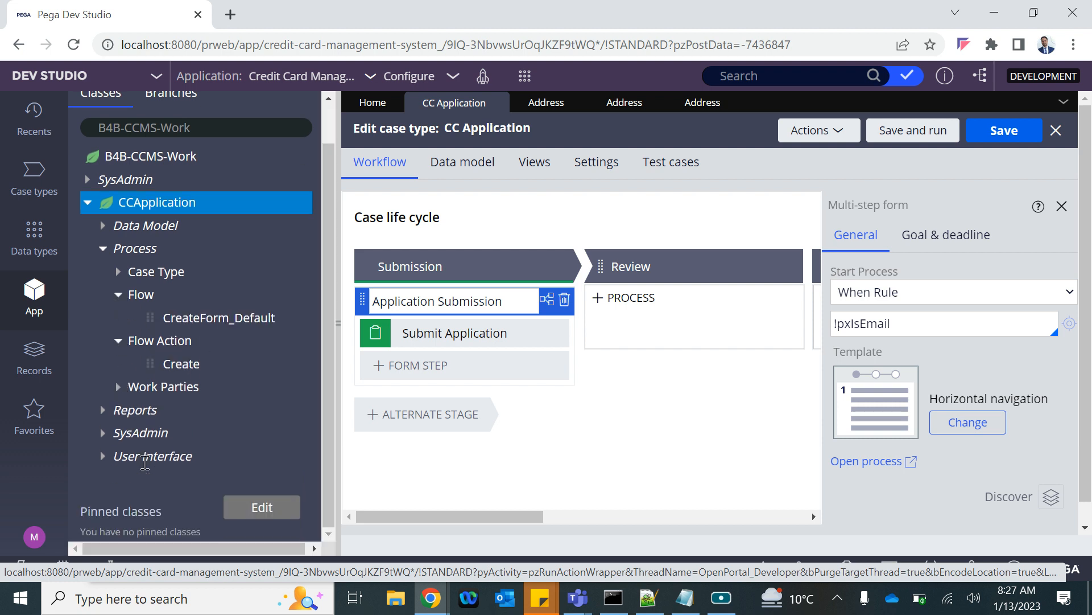
- Open the Create section from the CCApplication class's User Interface rules and review its layout
click(103, 458)
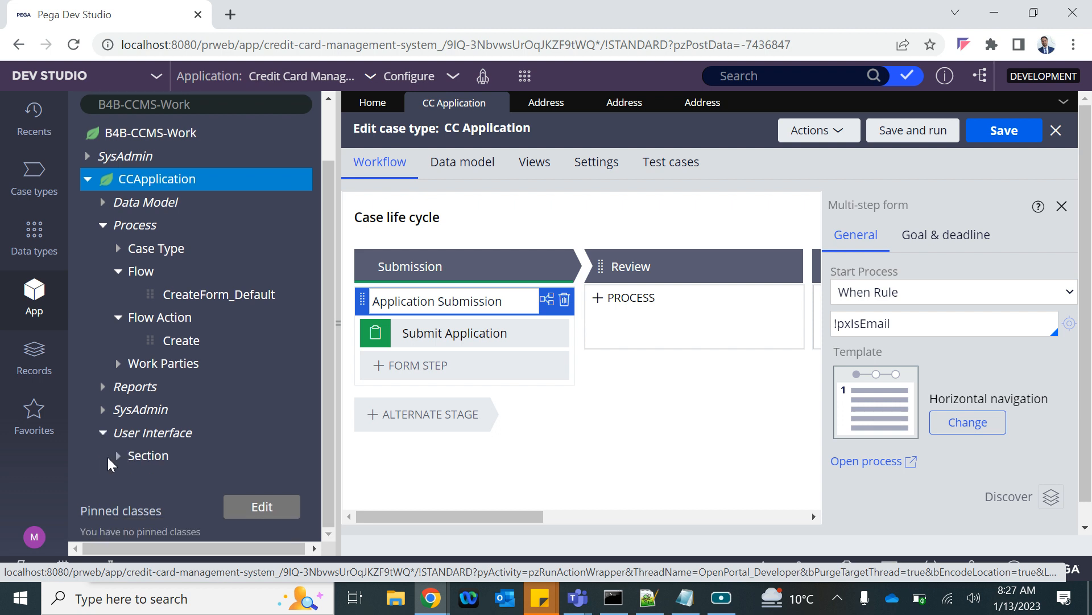
click(119, 457)
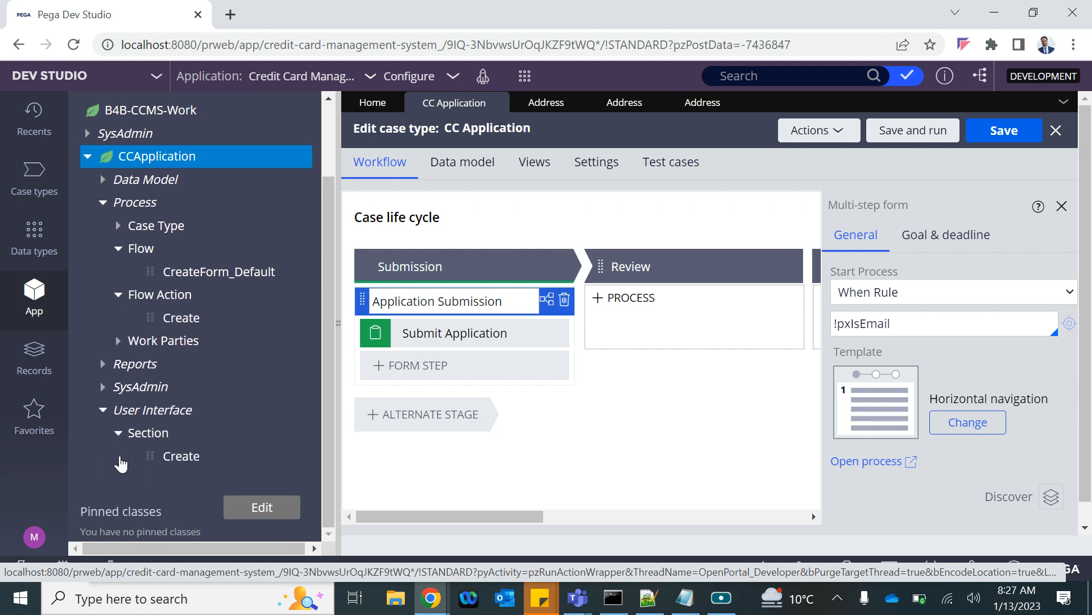
click(181, 461)
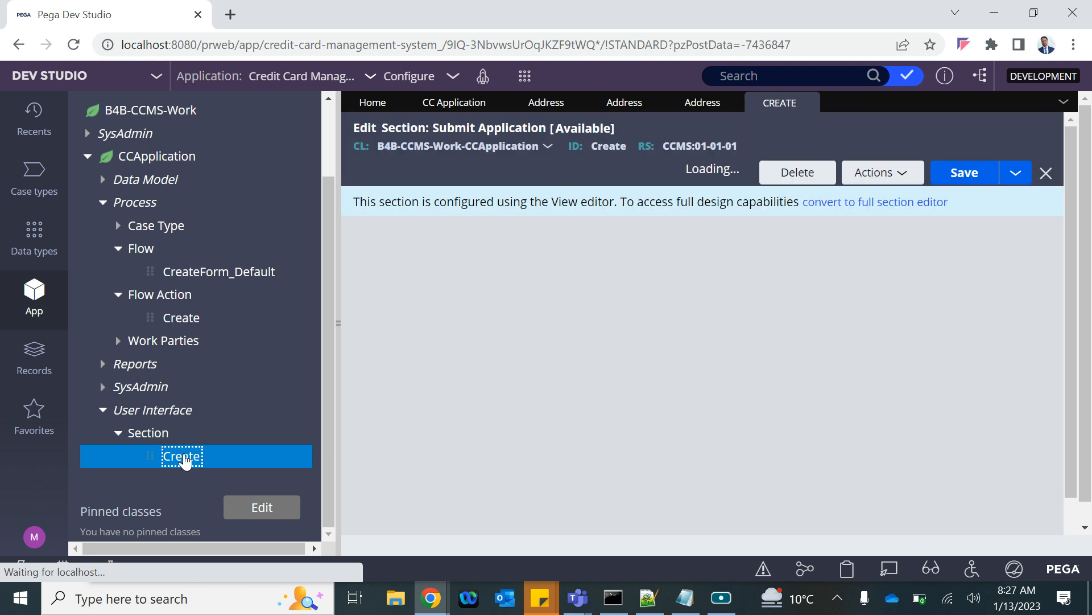
scroll(668, 374, down, 2)
scroll(668, 374, up, 2)
scroll(664, 464, down, 2)
scroll(664, 464, up, 2)
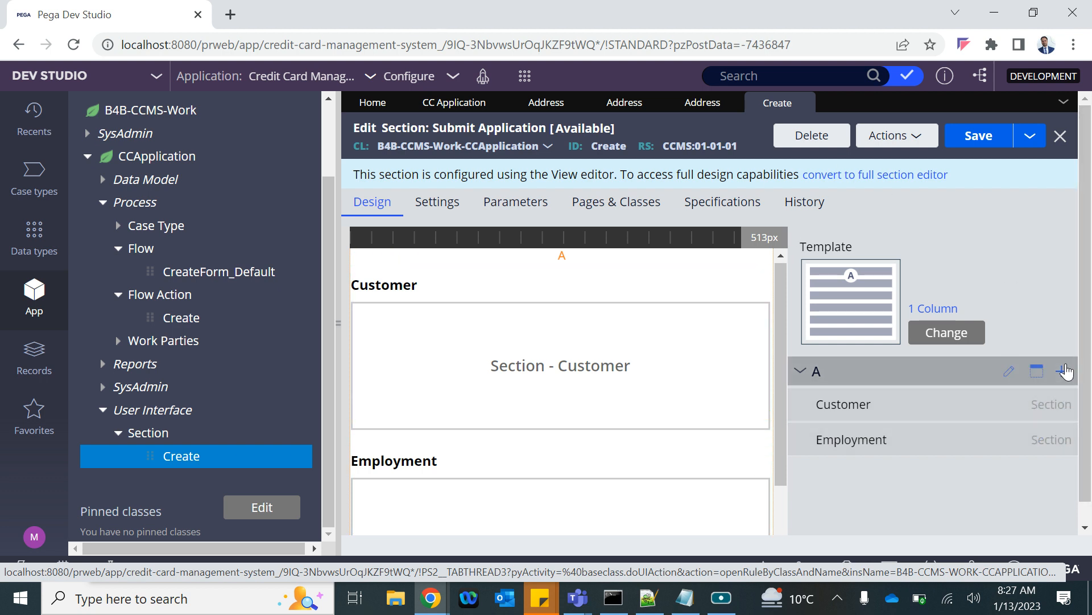
- Check the Address section's design, then return to the Create section and add an embedded section to region A
click(624, 104)
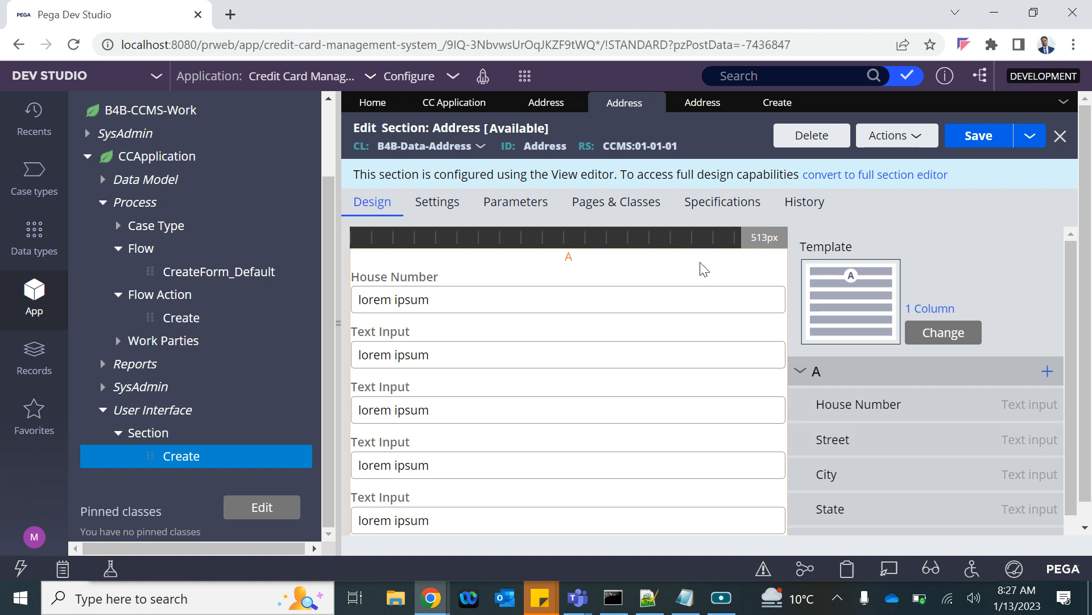
click(775, 104)
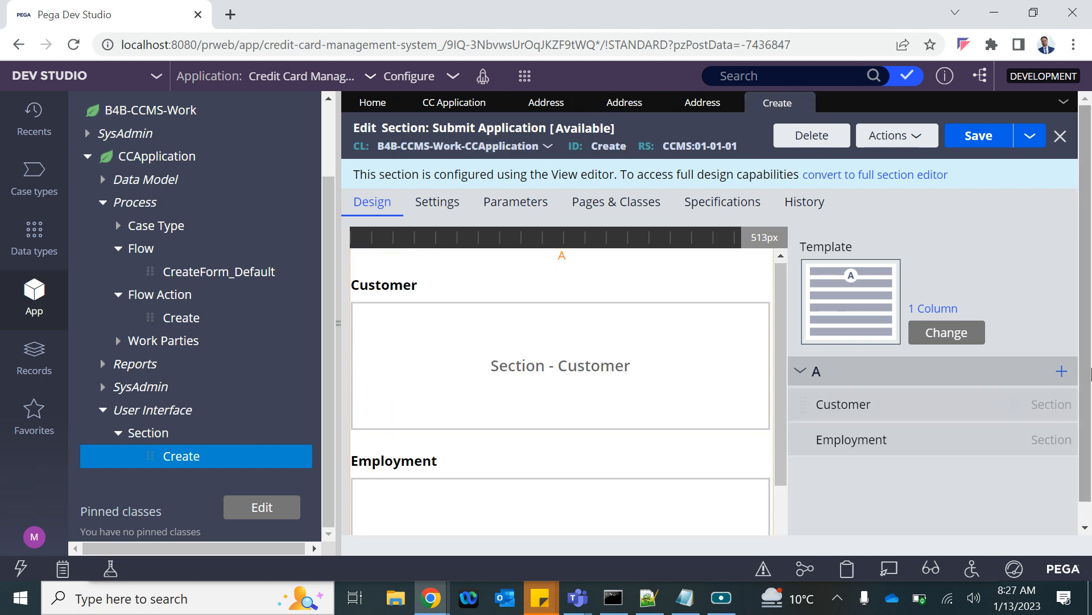
click(1062, 372)
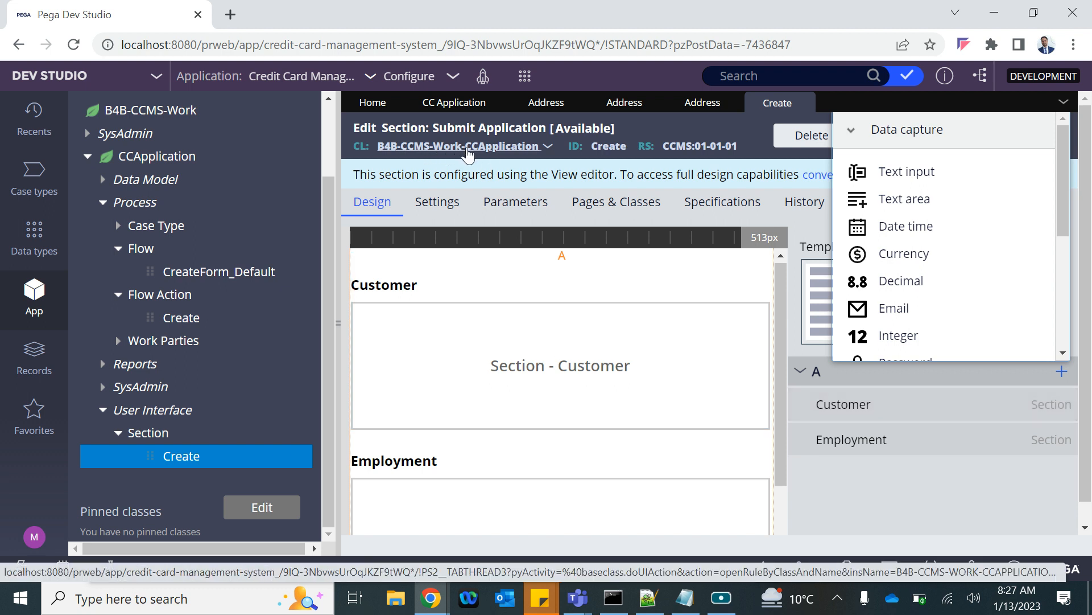
scroll(926, 290, down, 5)
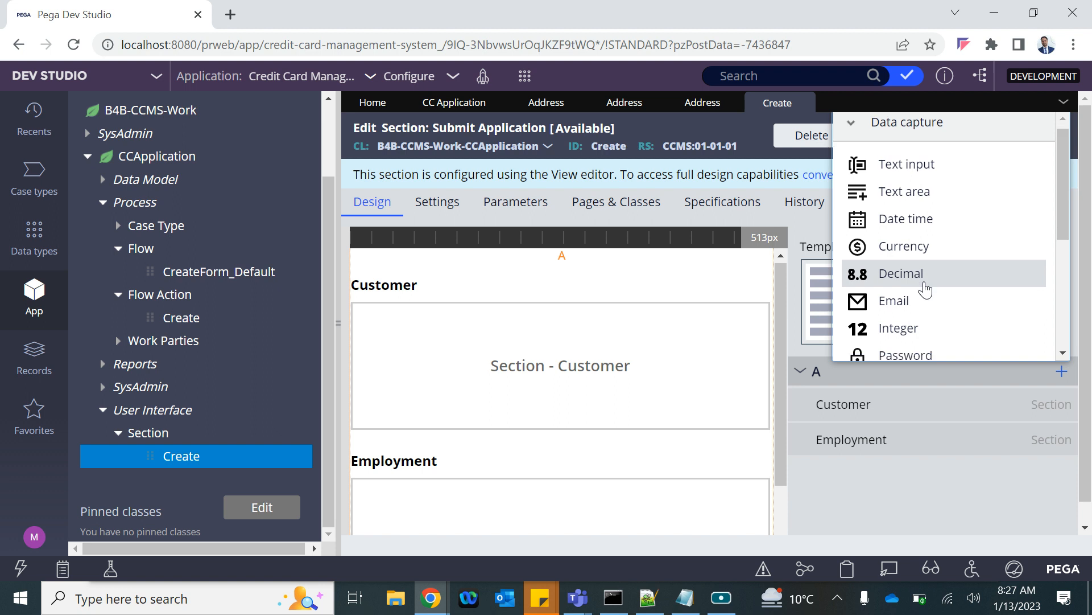
click(893, 320)
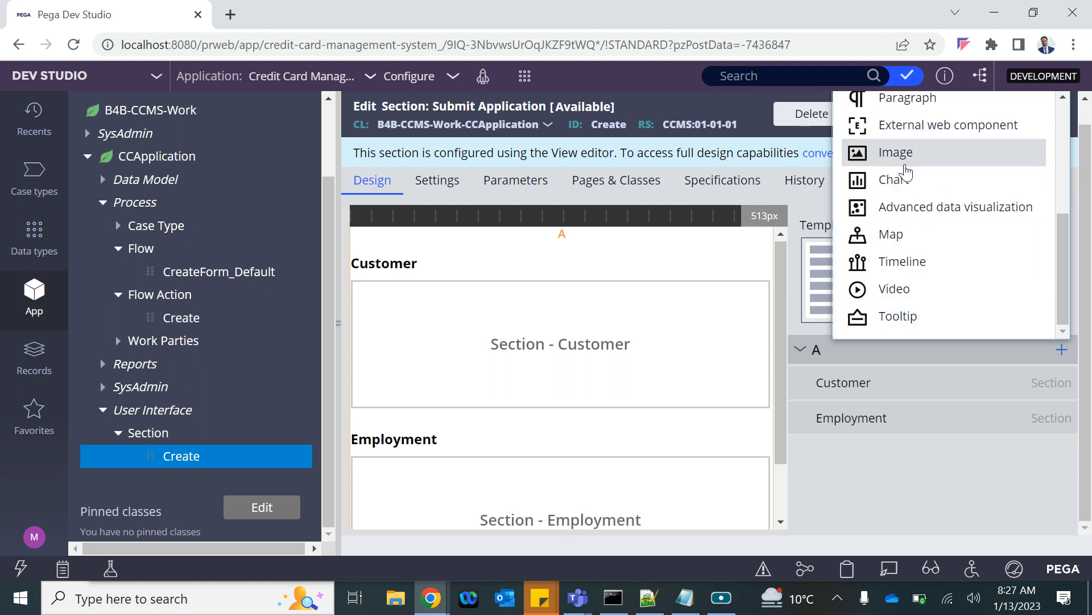
scroll(906, 171, up, 3)
scroll(906, 171, up, 2)
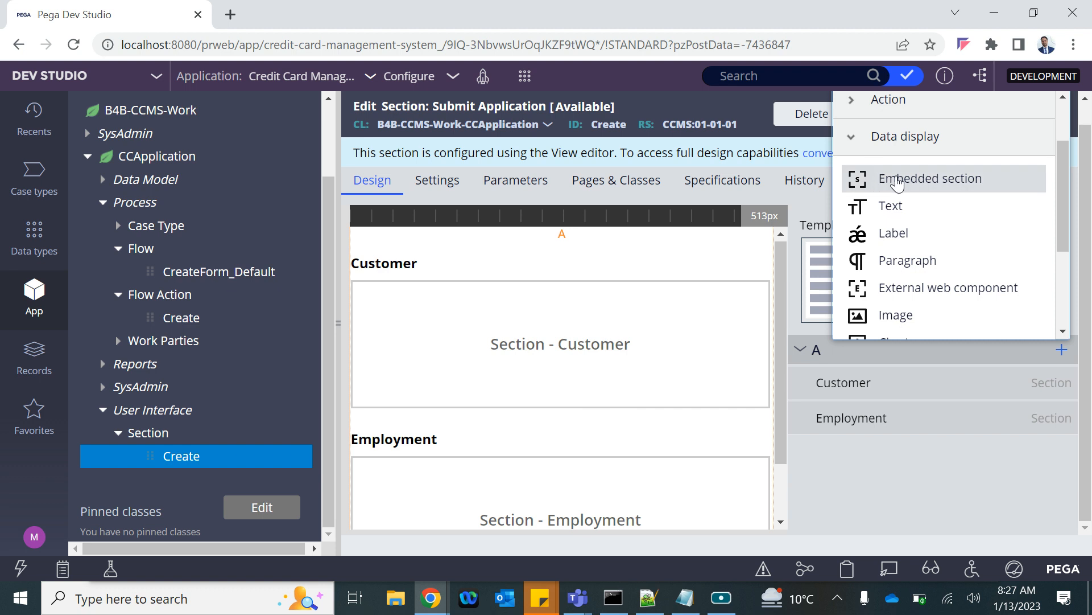
click(898, 181)
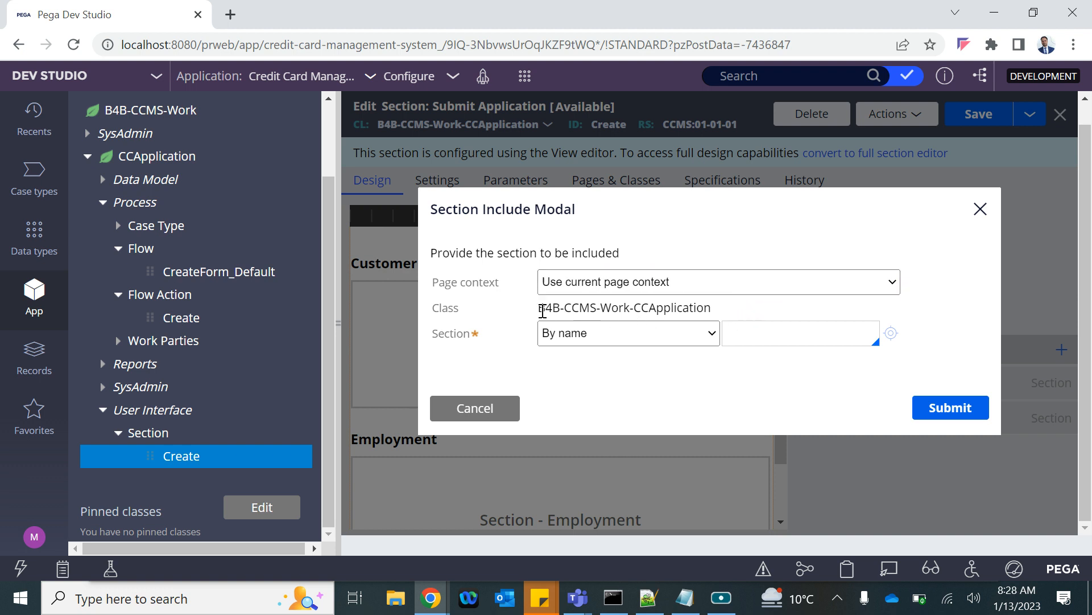
- Set the embedded section's page context to use a clipboard page and choose .Address as that page
drag(543, 310, 716, 309)
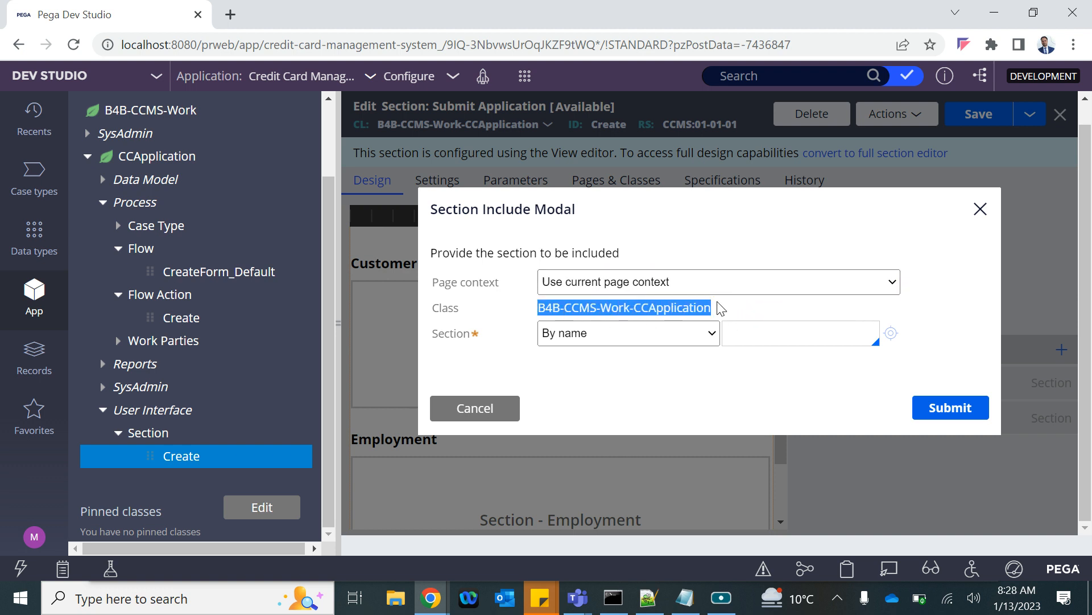
click(587, 285)
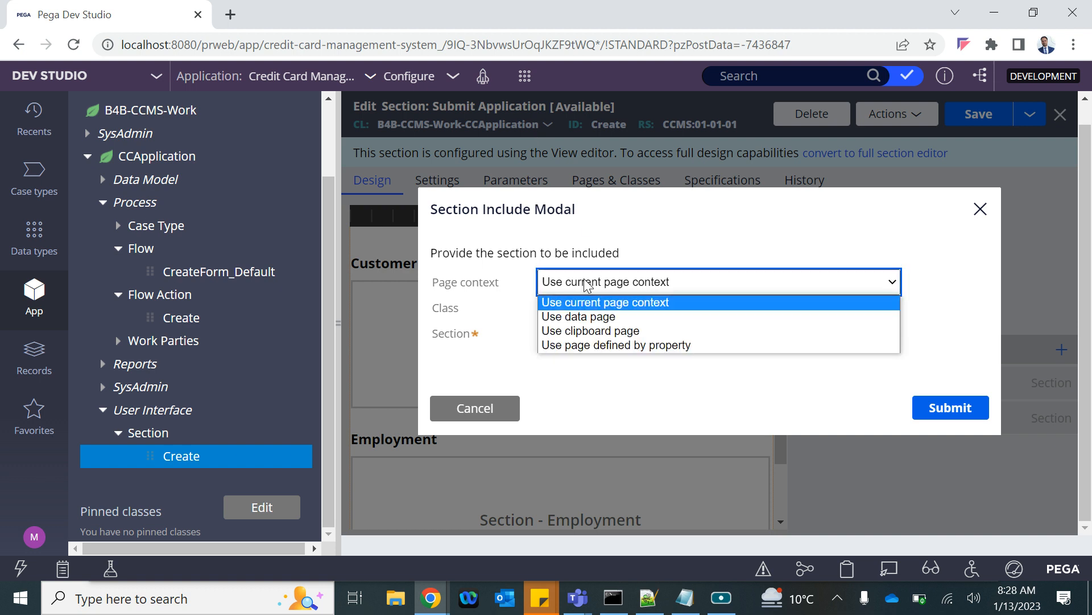
click(574, 329)
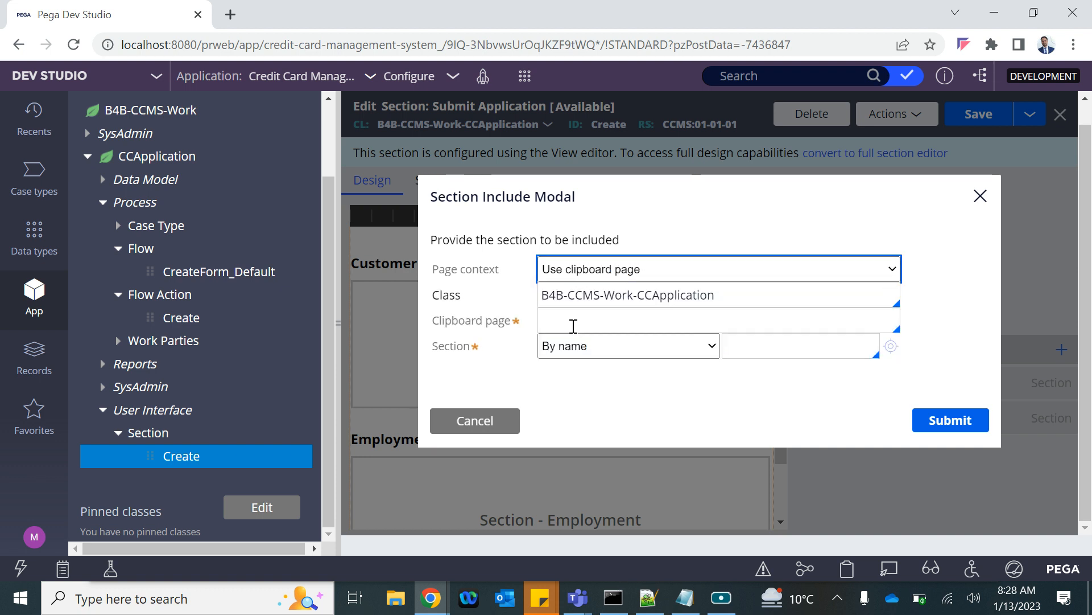
scroll(640, 171, up, 1)
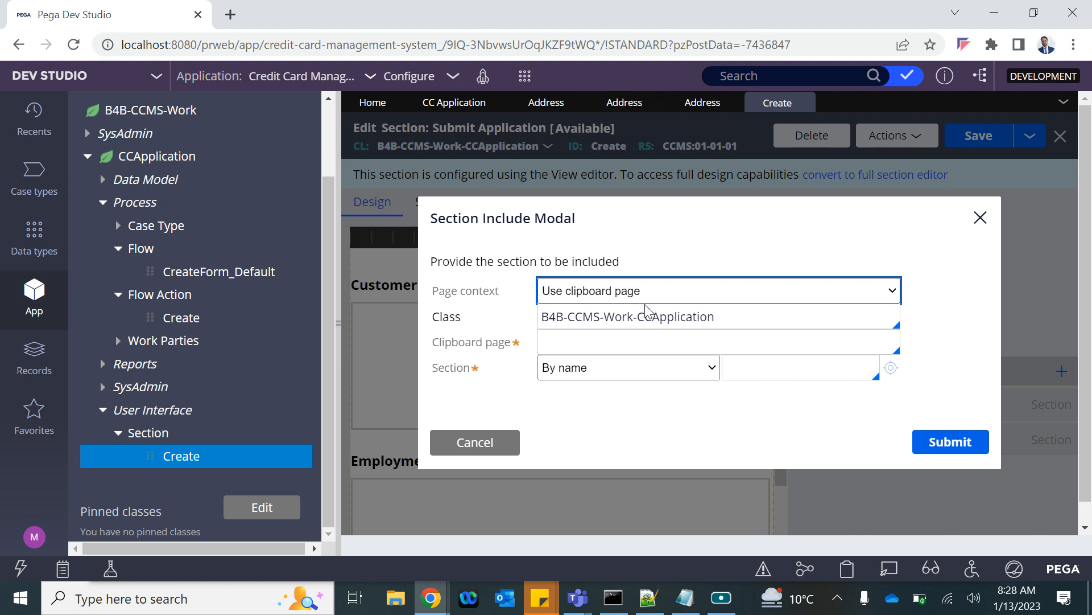
click(628, 342)
text(.)
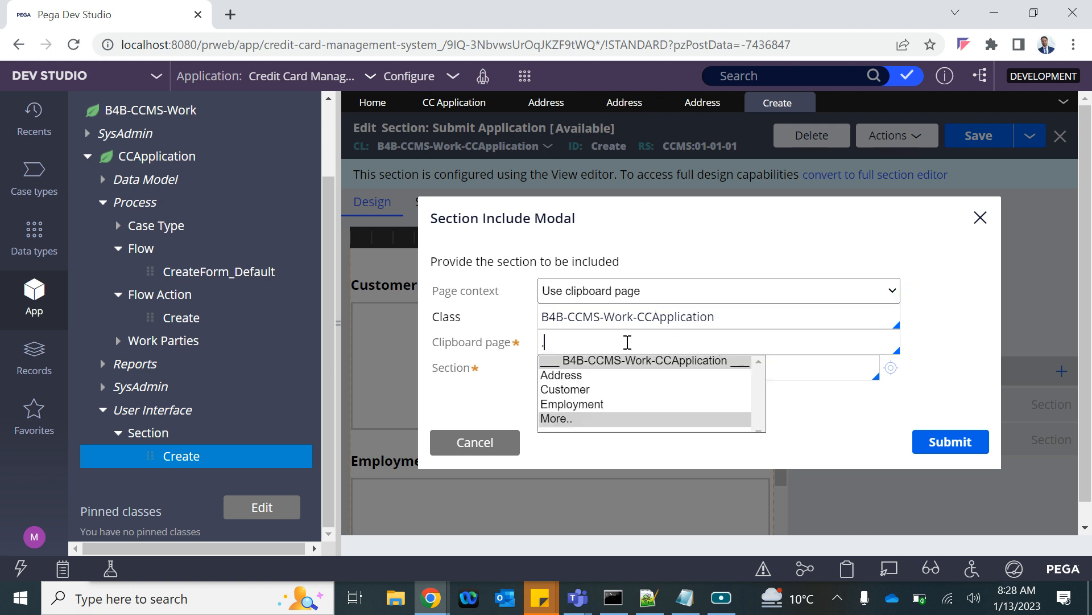
key(Down)
key(Return)
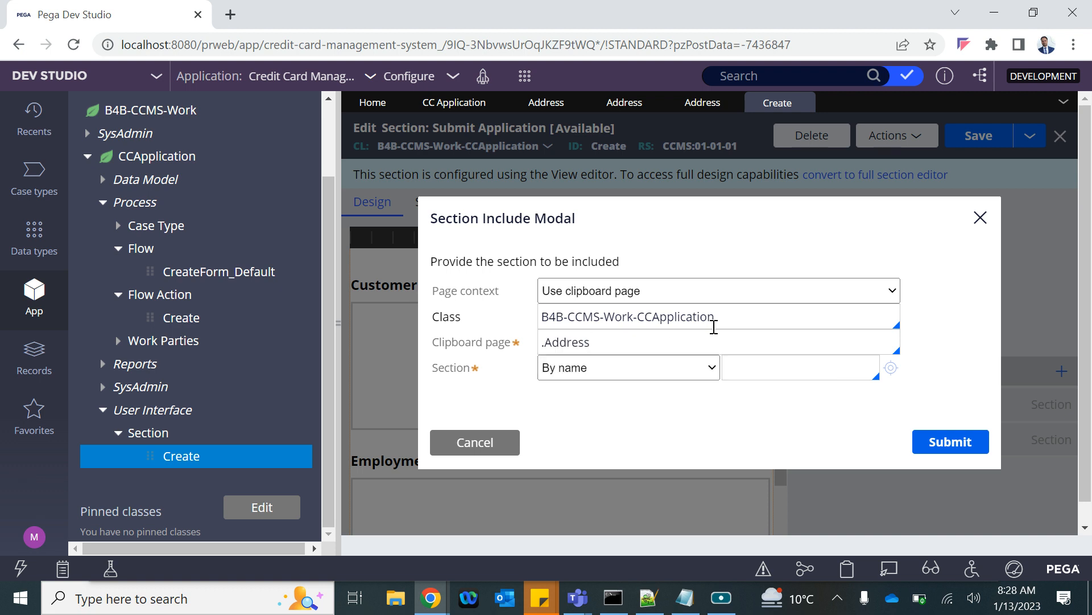
- Replace the embedded section's class with B4B- and go through the suggested classes to B4B-Data
drag(722, 315, 478, 317)
key(BackSpace)
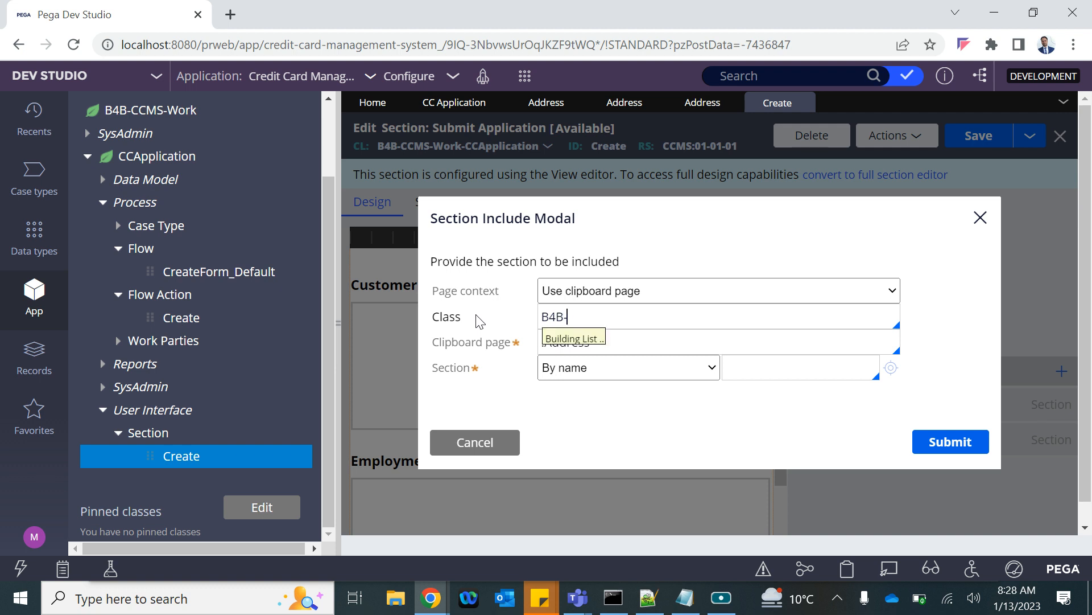
key(Down)
key(Down)
key(Down)
key(Down)
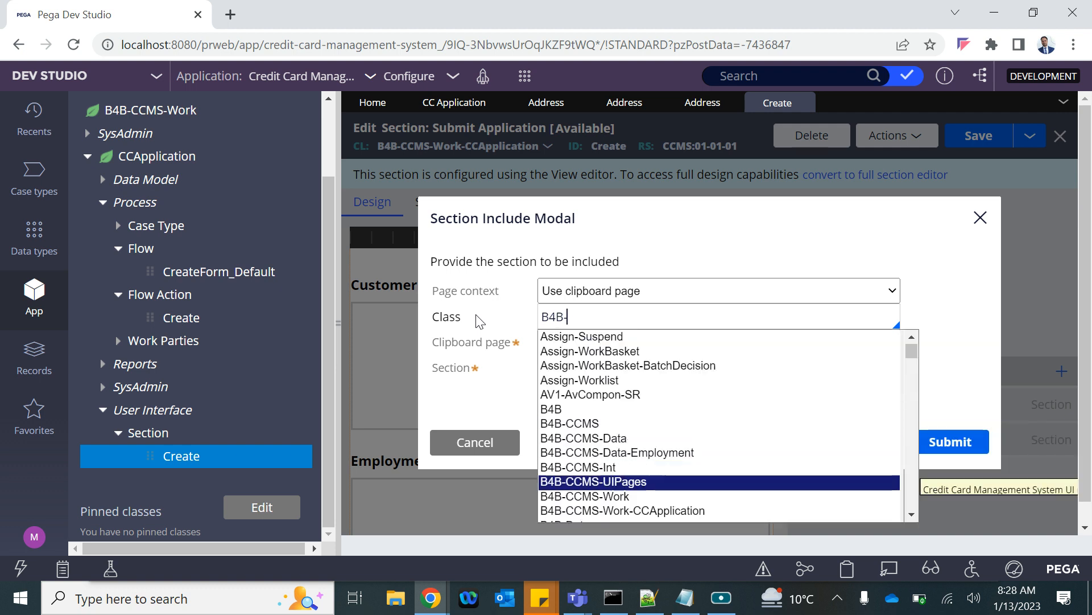
key(Up)
key(Up)
key(Down)
key(Down)
key(Down)
key(Down)
key(Down)
key(Down)
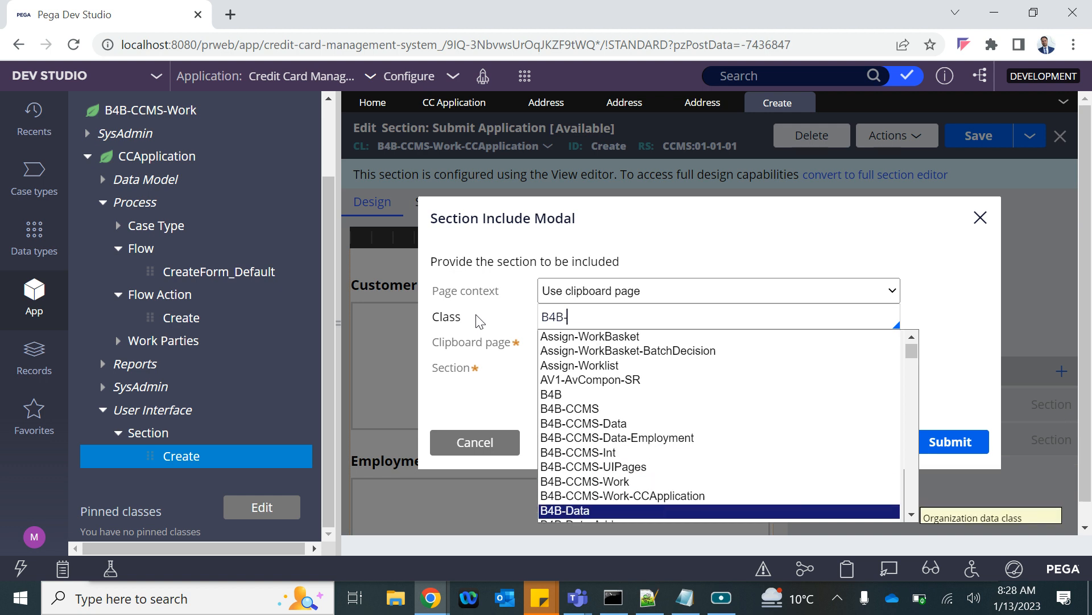
- Include the Address section by name, using class B4B-Data-Address and clipboard page .Address, in the Submit Application section
key(Down)
key(Up)
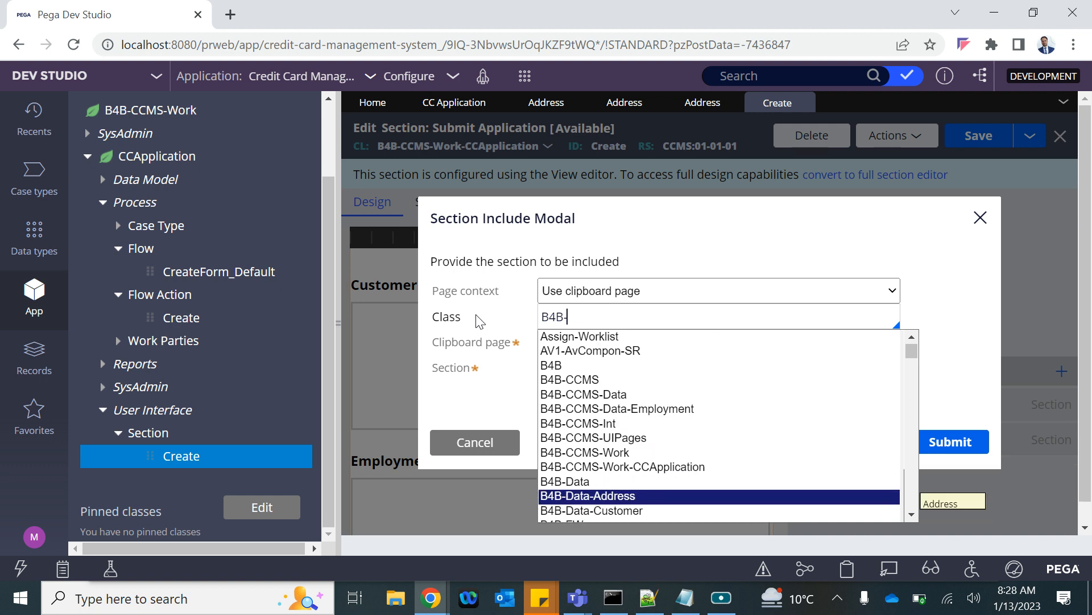
key(Return)
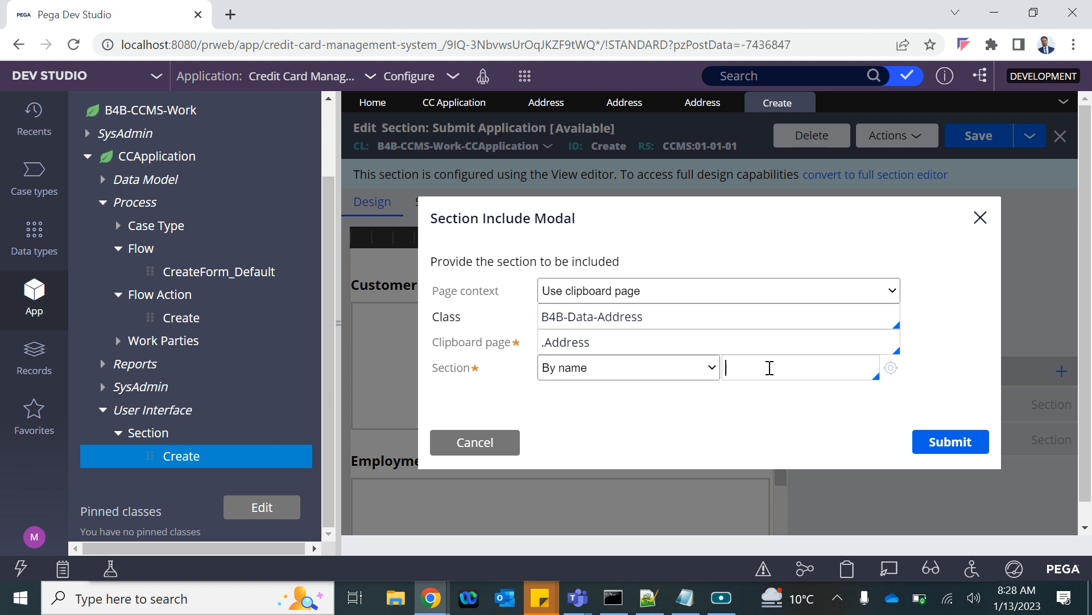
key(Down)
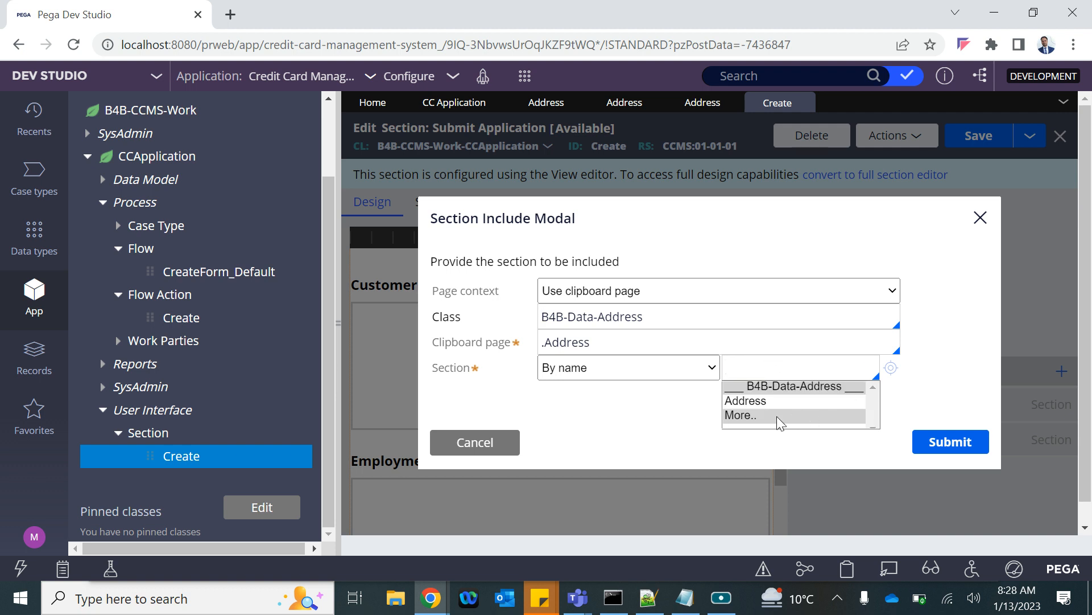
click(754, 402)
click(940, 442)
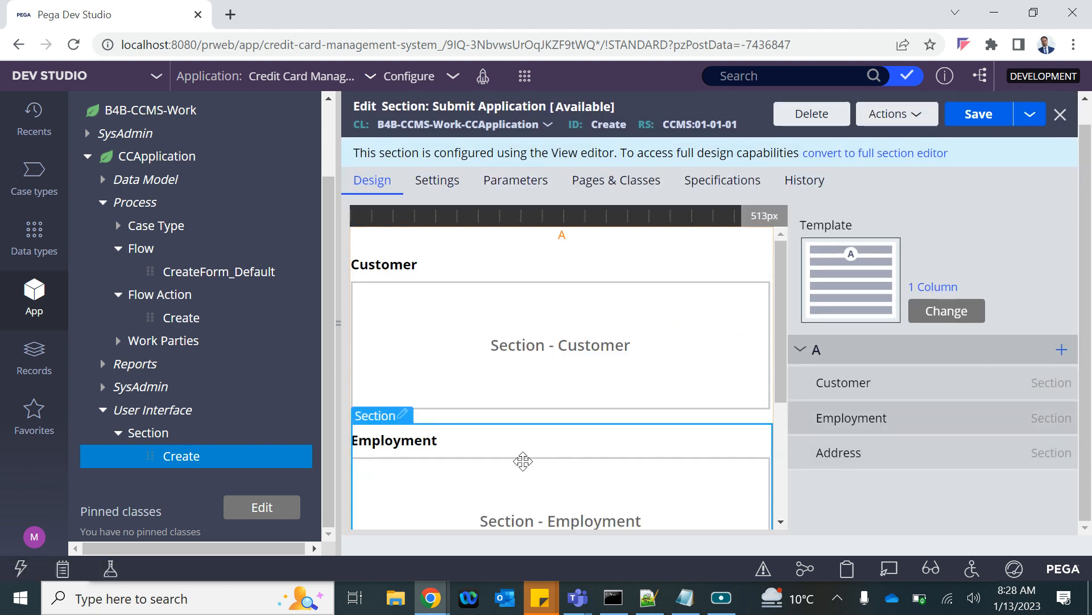
- Reorder the included sections so that Address sits between Customer and Employment
scroll(523, 461, down, 3)
scroll(519, 455, up, 3)
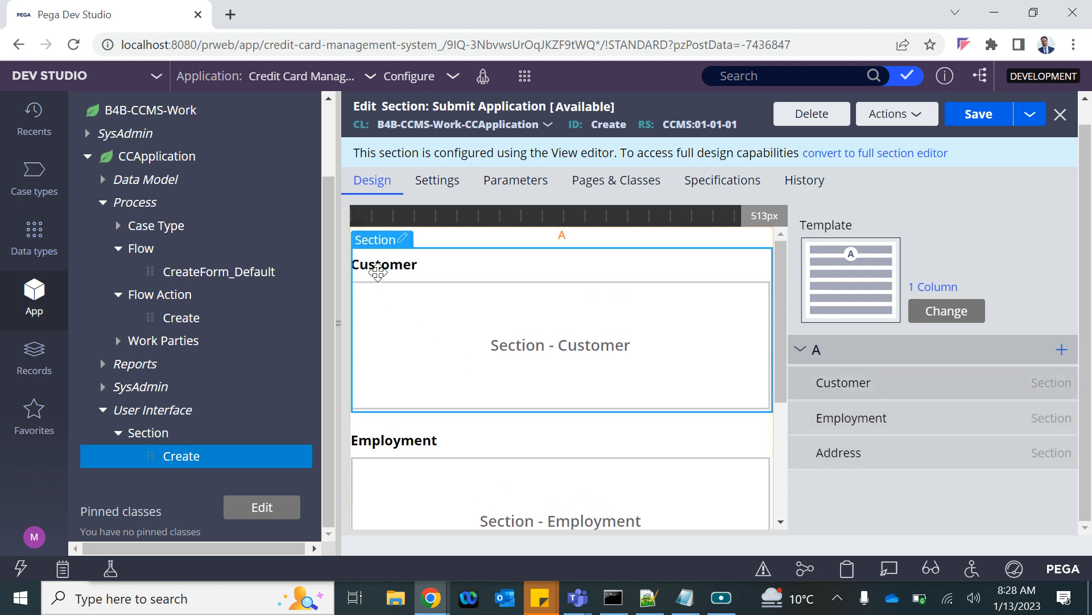
scroll(457, 400, down, 3)
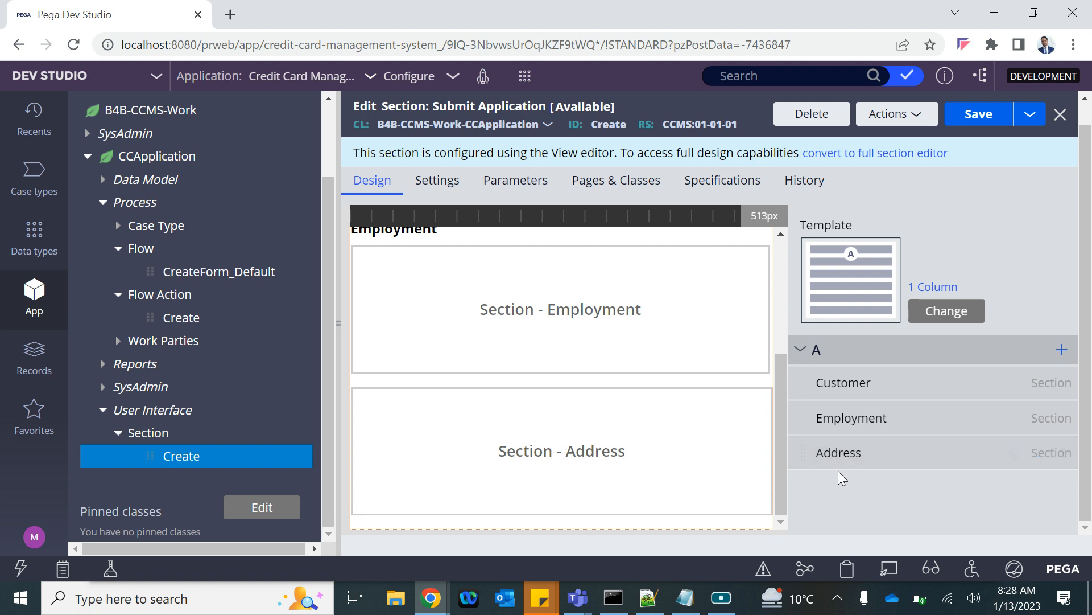
drag(803, 452, 804, 417)
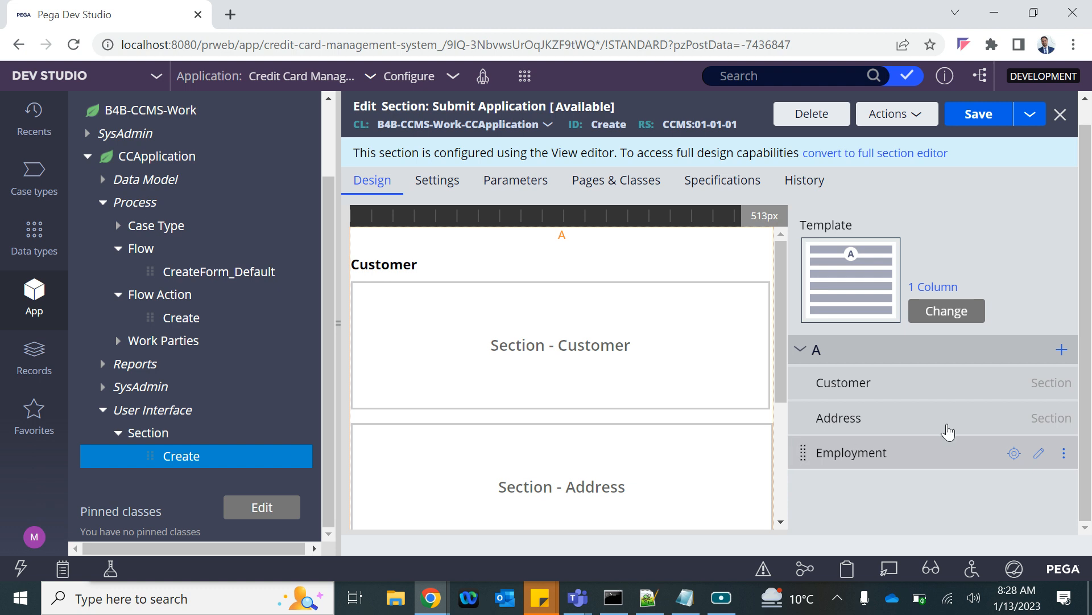
- Give the included Address section a Header caption with the title text "Address"
click(1040, 419)
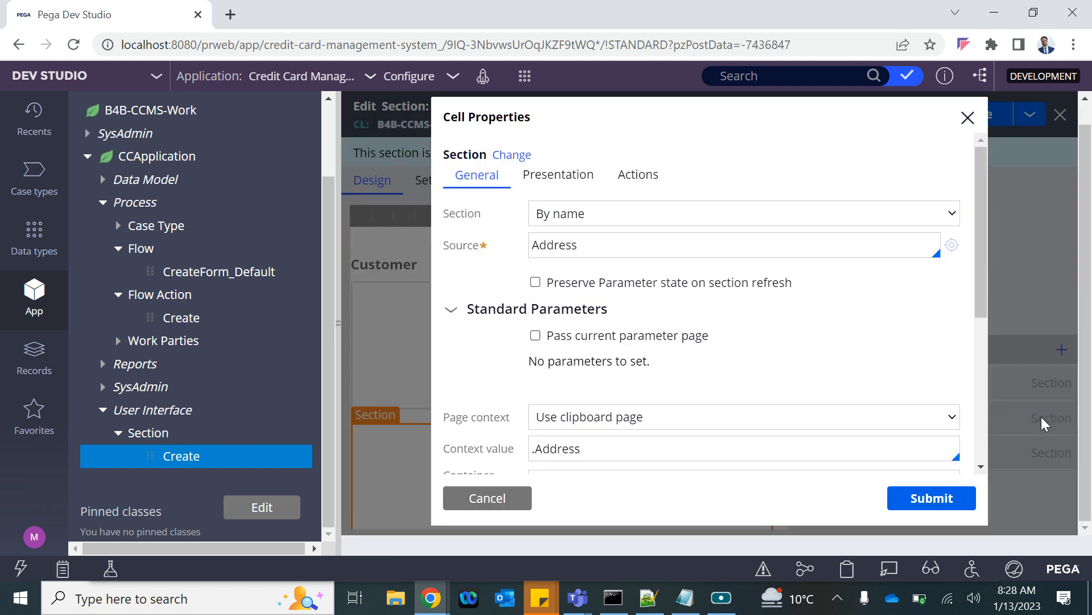
scroll(576, 353, down, 5)
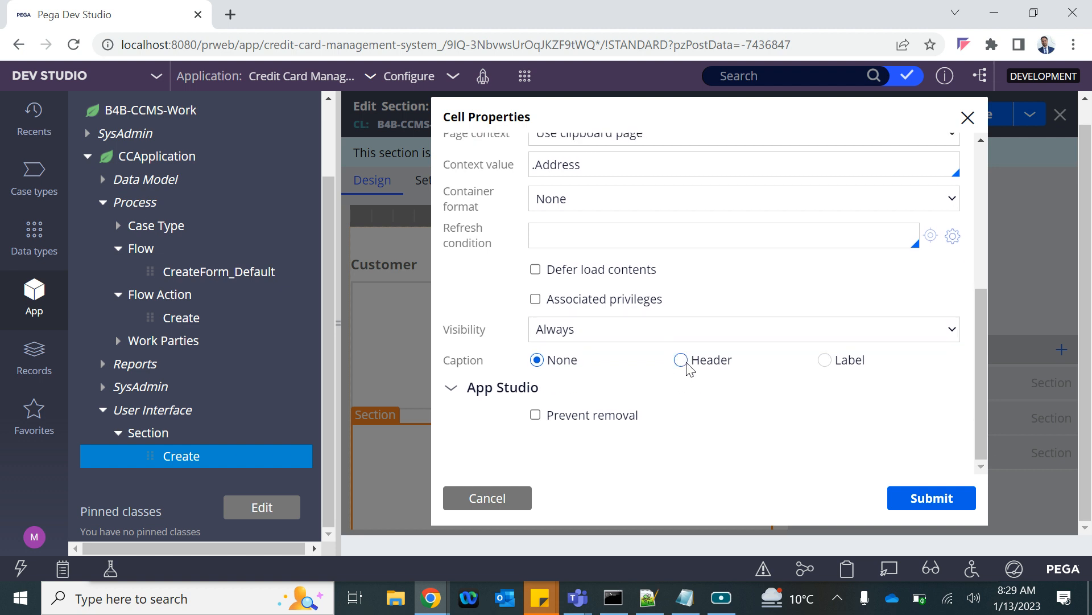
click(682, 360)
click(768, 412)
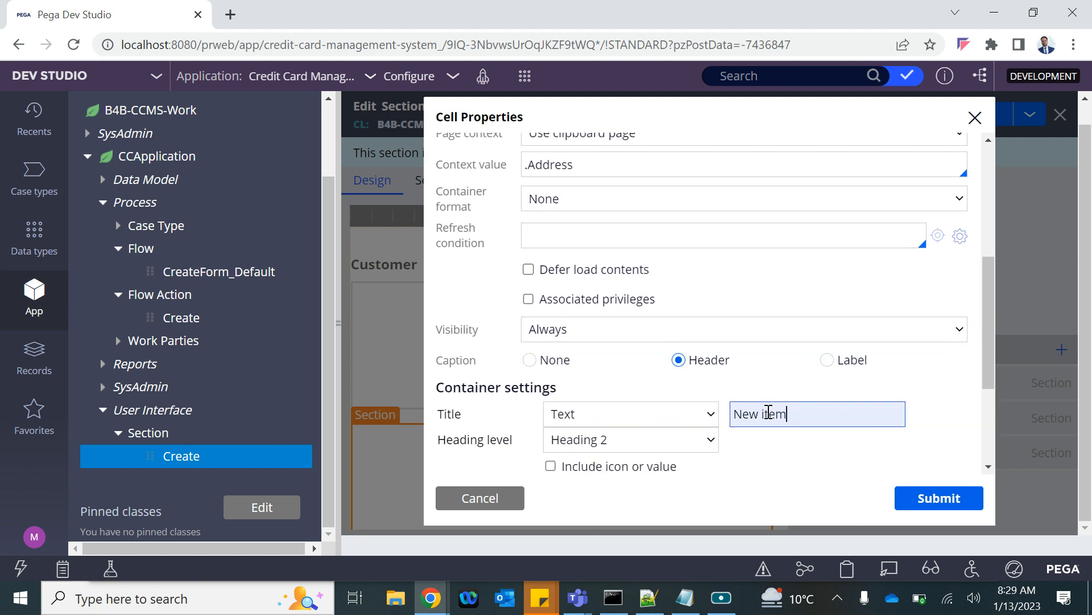
scroll(727, 334, up, 5)
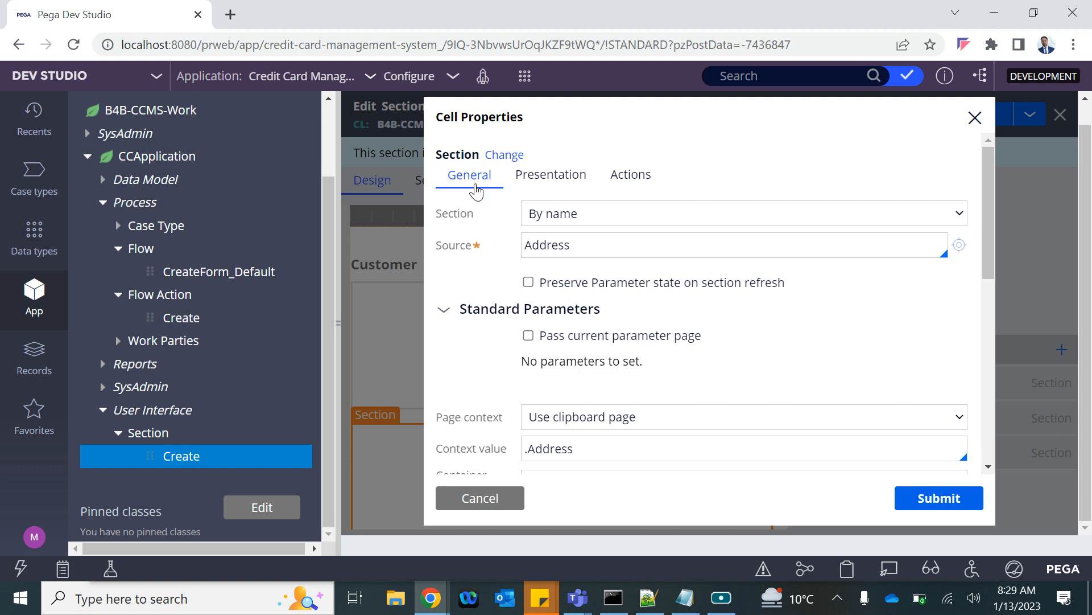
scroll(750, 405, down, 5)
triple_click(783, 348)
text(Ad)
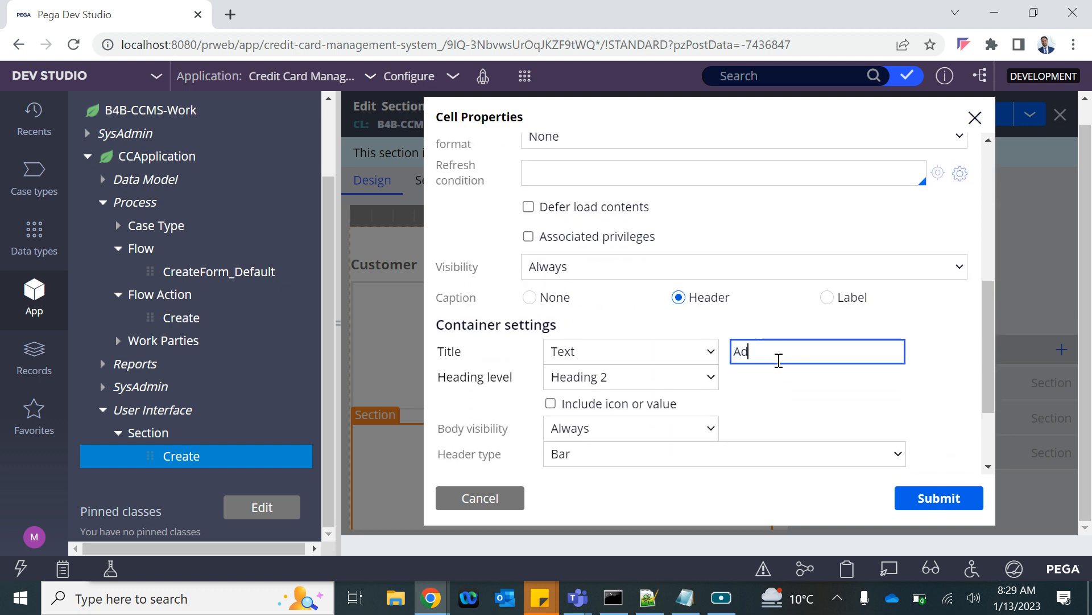
text(dress)
click(939, 499)
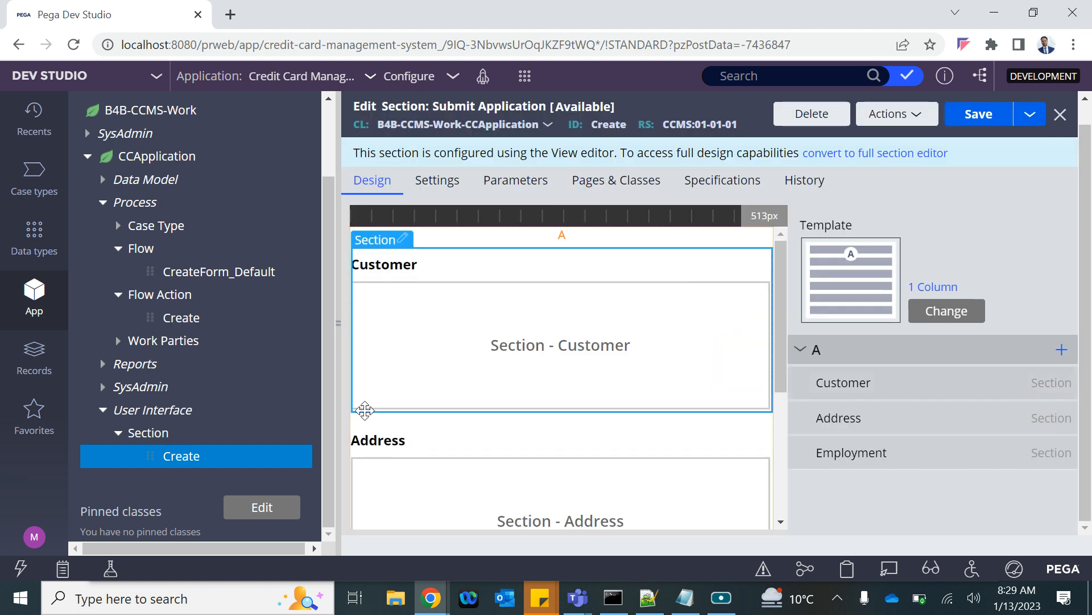
- Save the Submit Application section and create a new CC Application case to test it
scroll(402, 438, down, 3)
scroll(439, 358, up, 3)
click(979, 114)
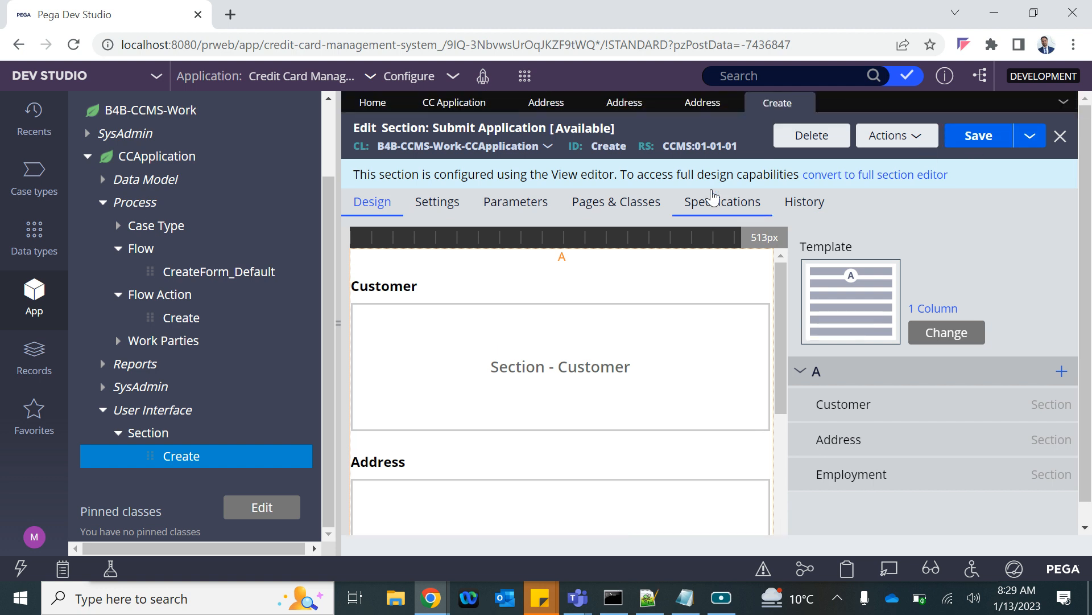
click(524, 76)
click(726, 93)
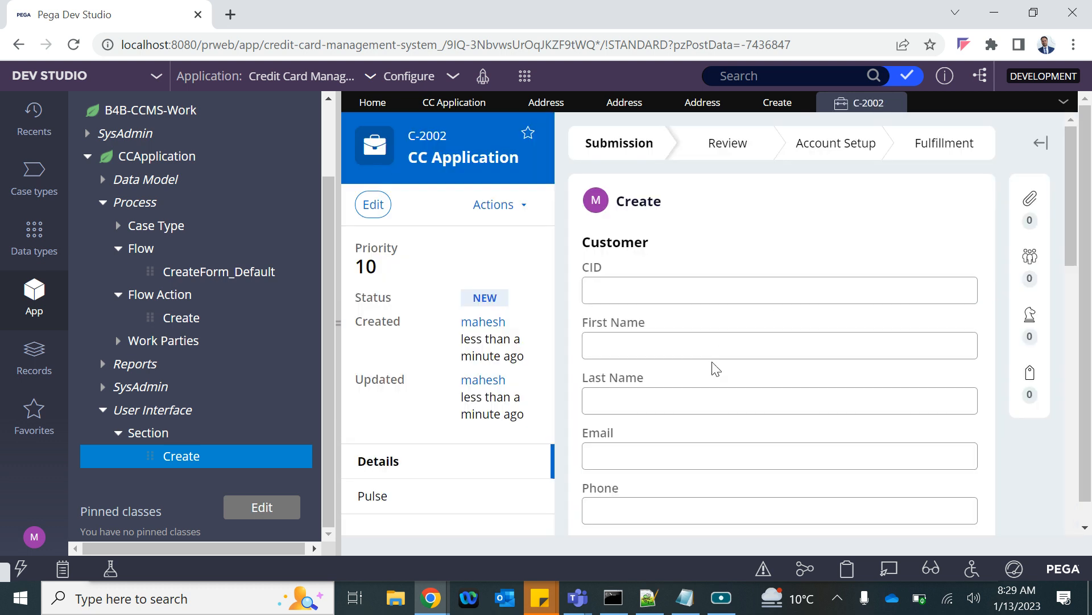
- Examine the new case's Create form for the Customer, Address and Employment fields, focusing on the area under the Address heading
scroll(628, 245, down, 7)
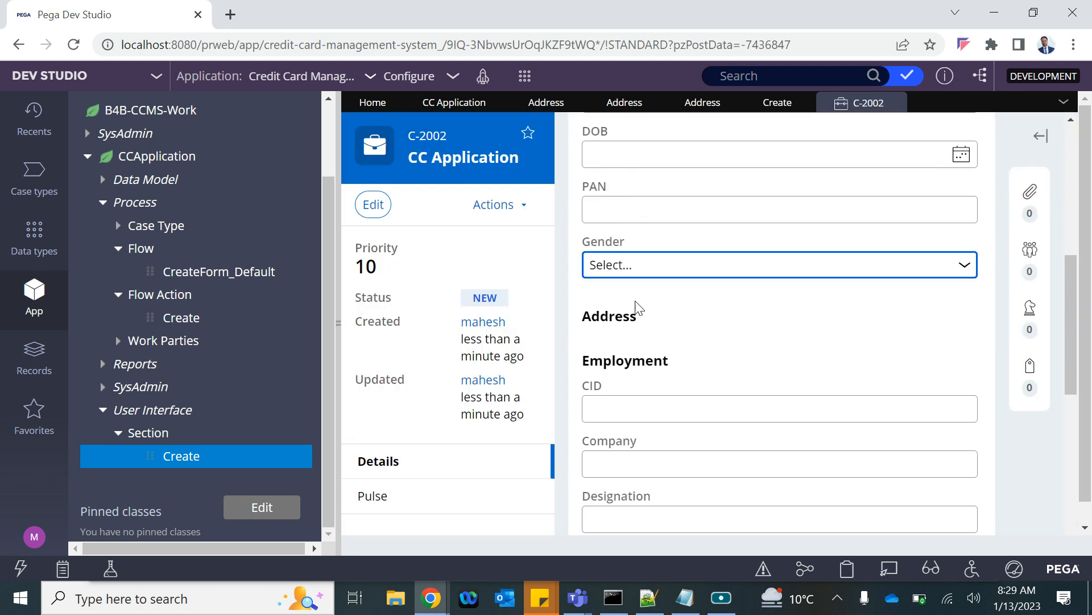
scroll(633, 338, down, 2)
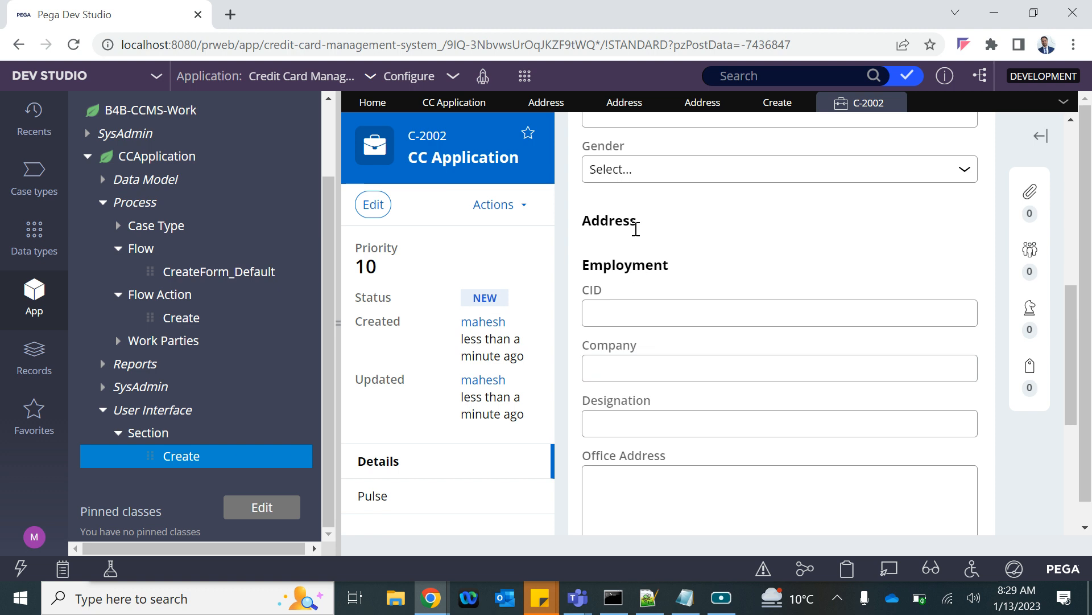
scroll(631, 245, up, 6)
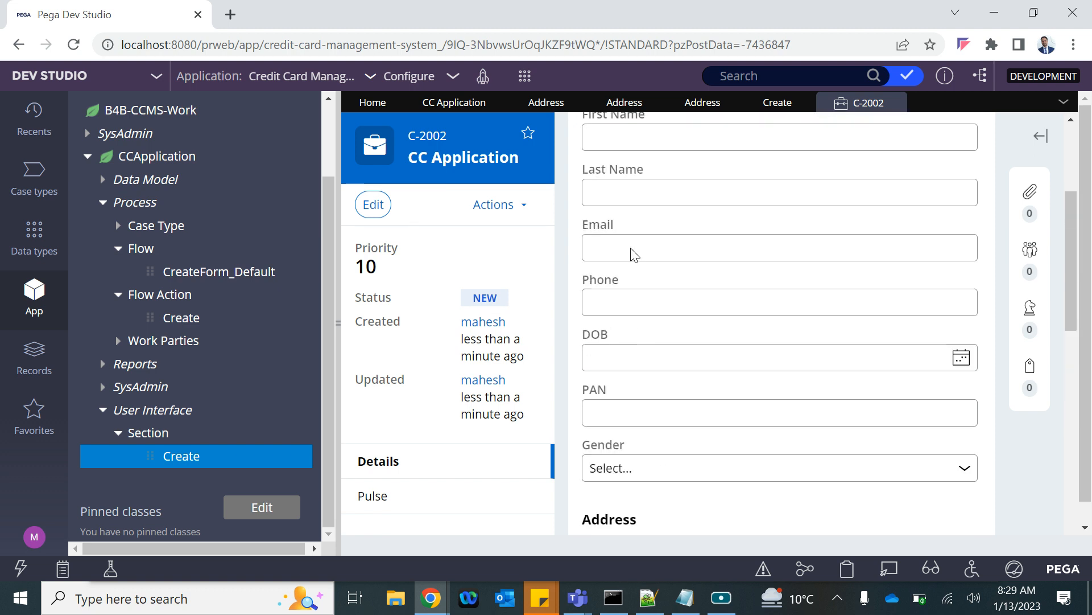
scroll(632, 251, down, 6)
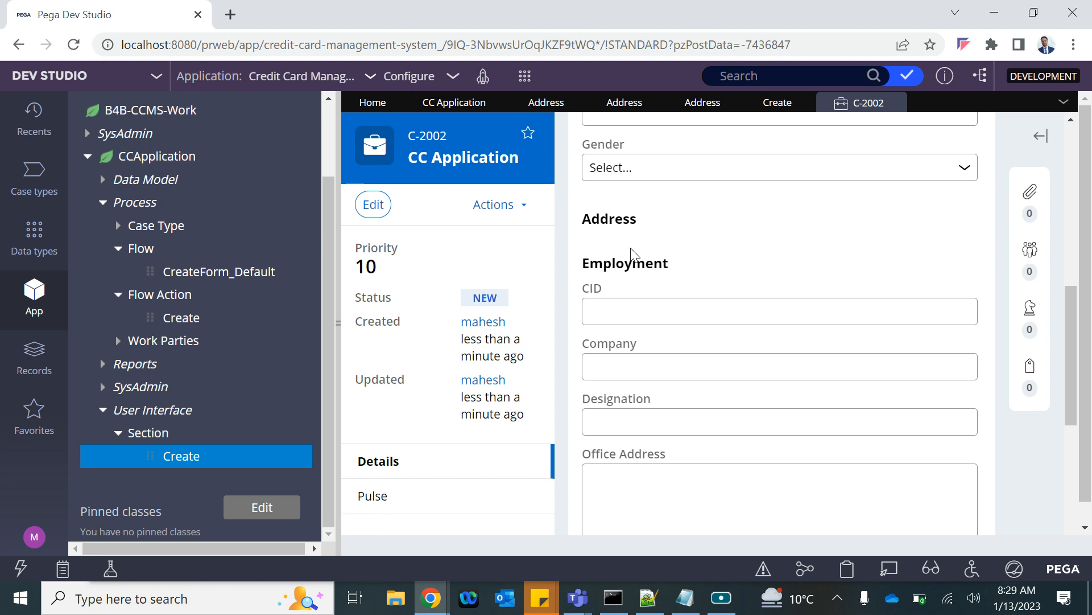
drag(585, 222, 705, 236)
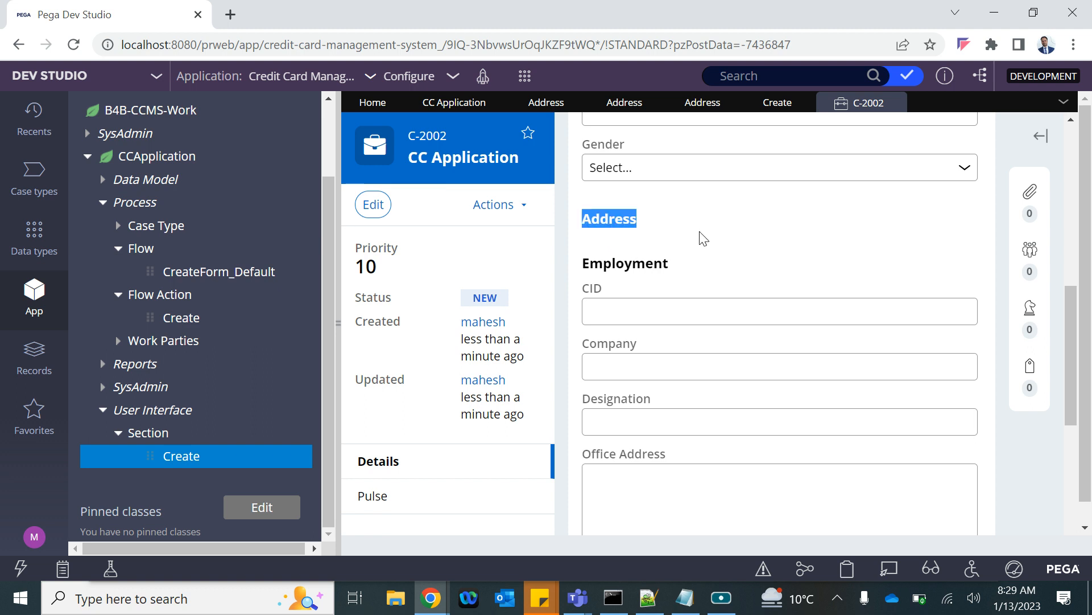
drag(599, 245, 671, 257)
scroll(643, 253, up, 6)
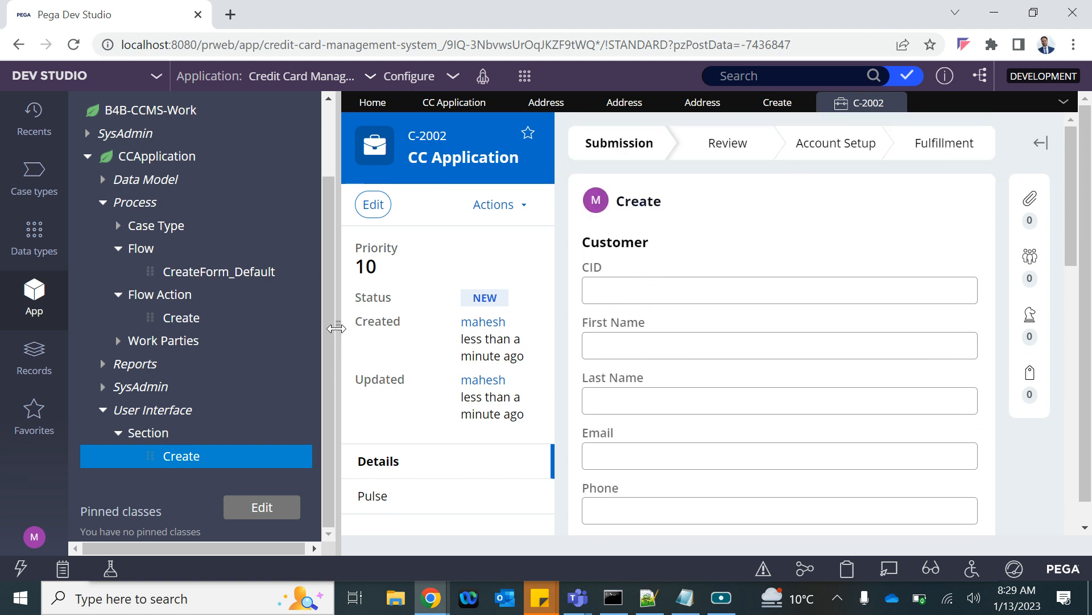
scroll(753, 392, down, 6)
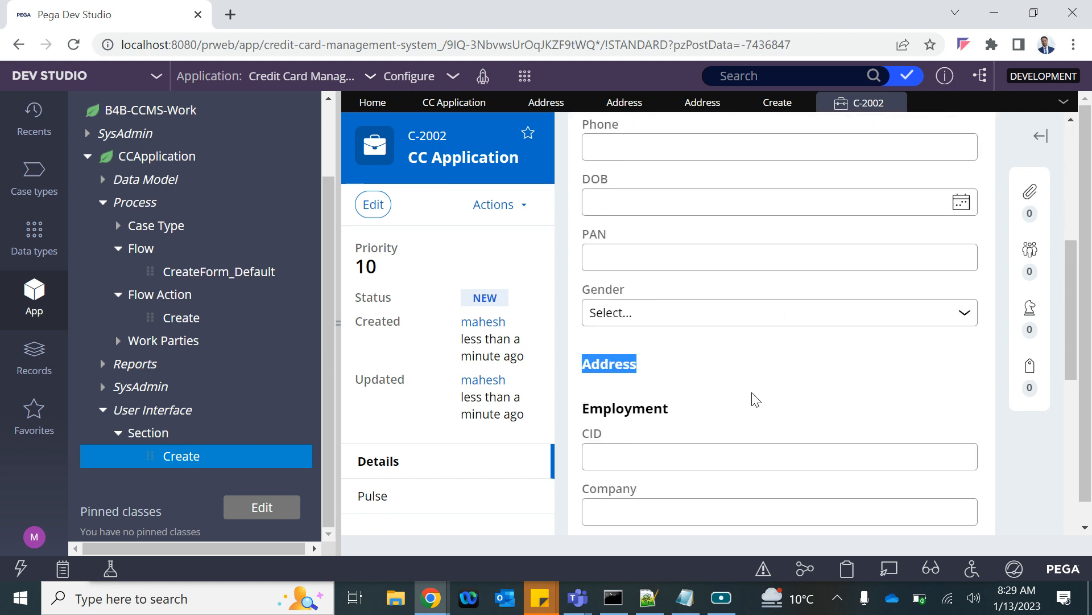
click(615, 388)
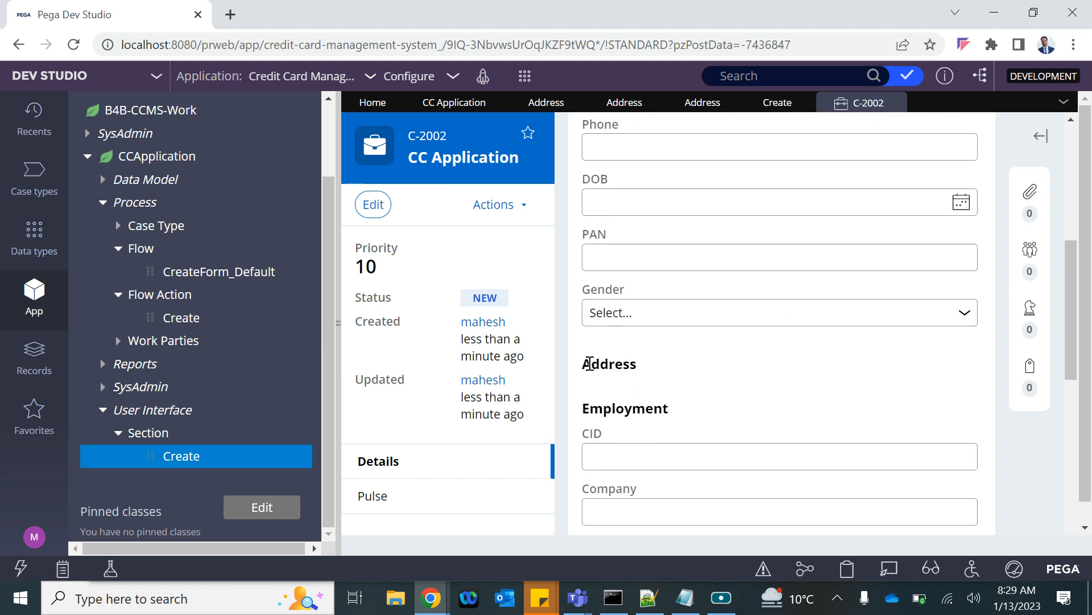
drag(586, 363, 626, 363)
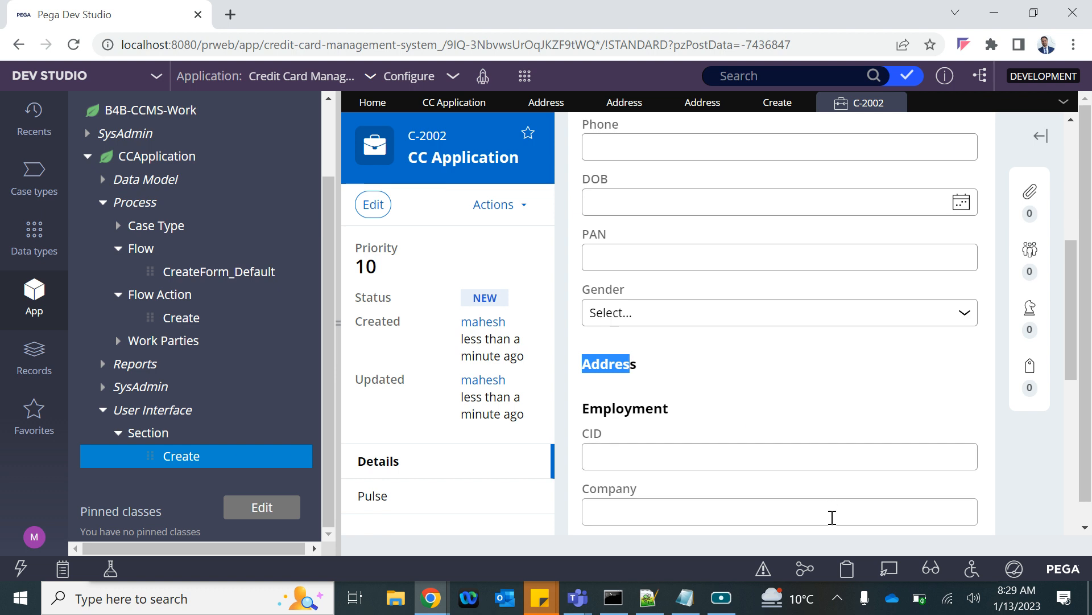
- Open the clipboard for the case and inspect pyWorkPage with its embedded Customer and Employment pages
click(846, 569)
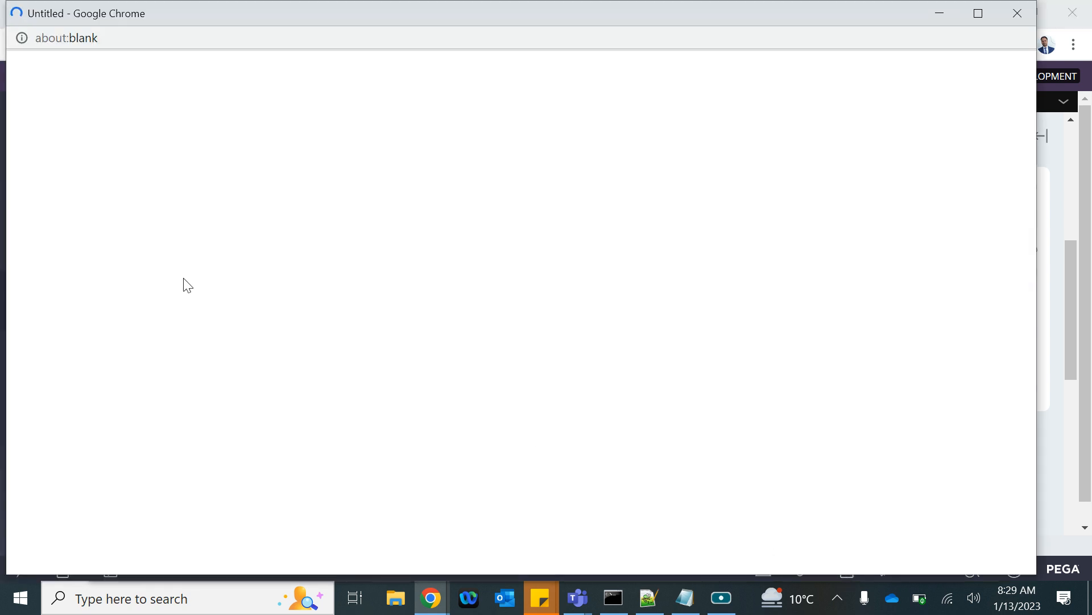
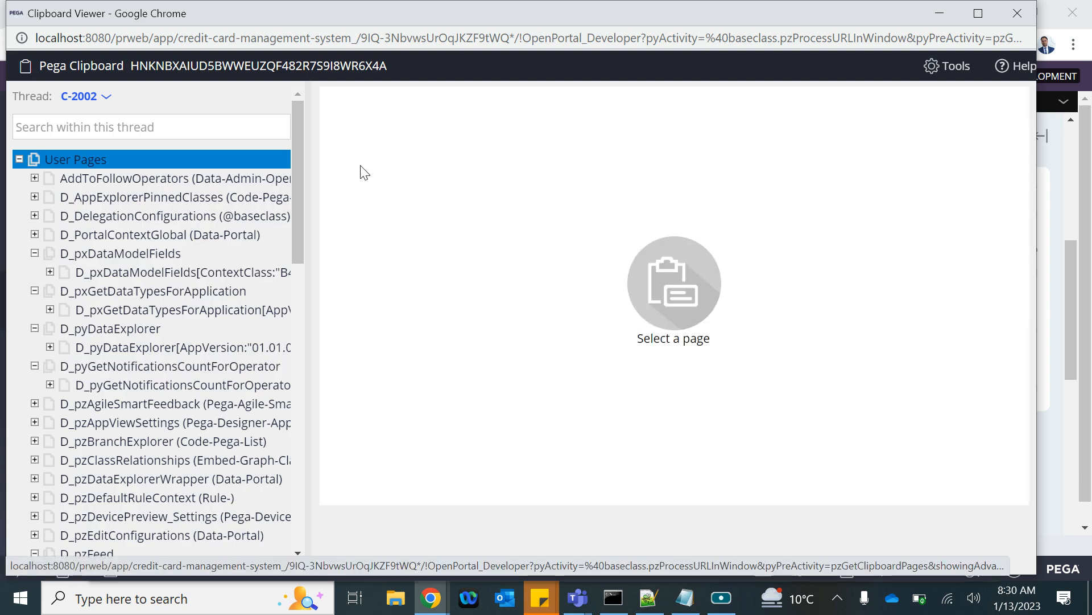
drag(297, 208, 285, 545)
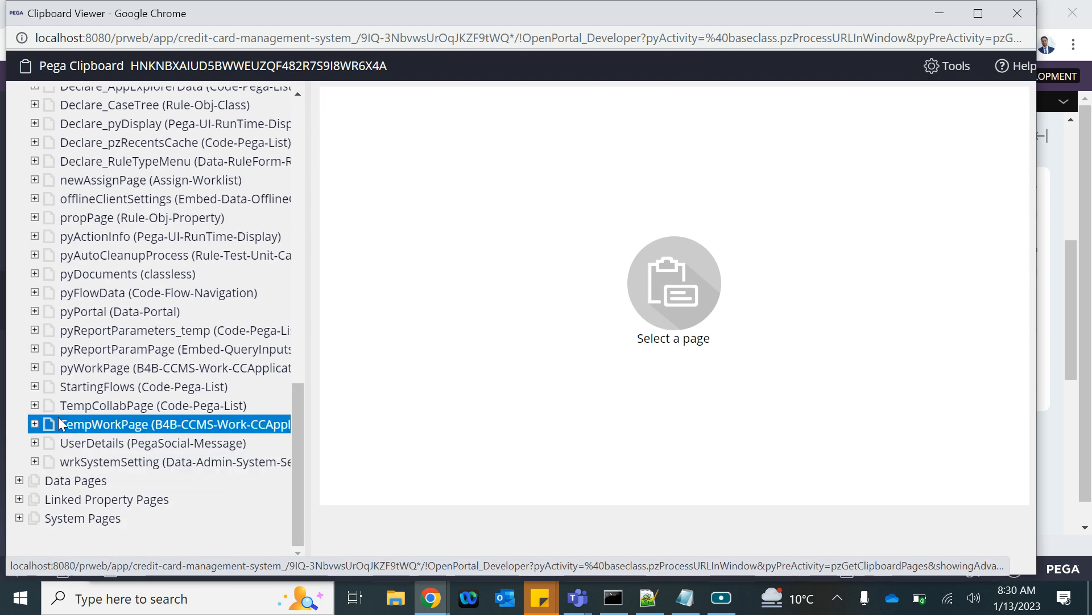
click(35, 368)
click(91, 367)
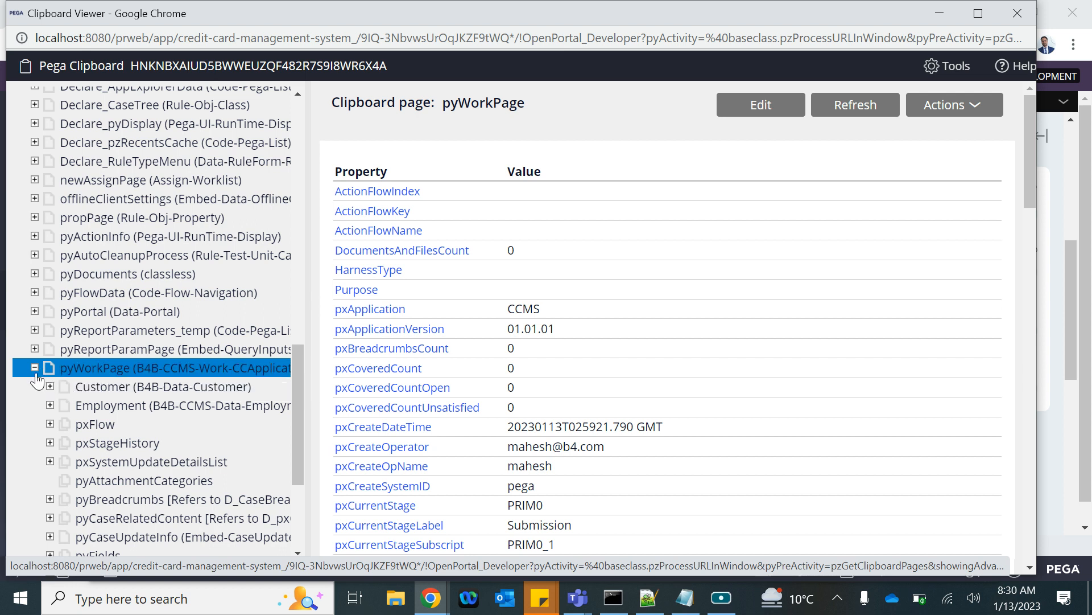
click(85, 386)
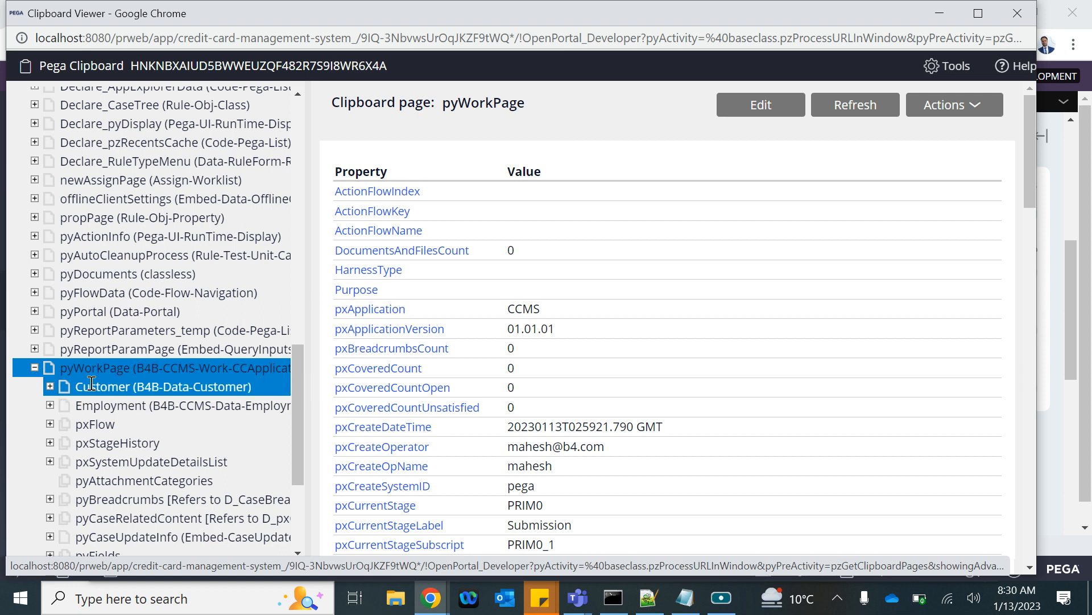
click(87, 412)
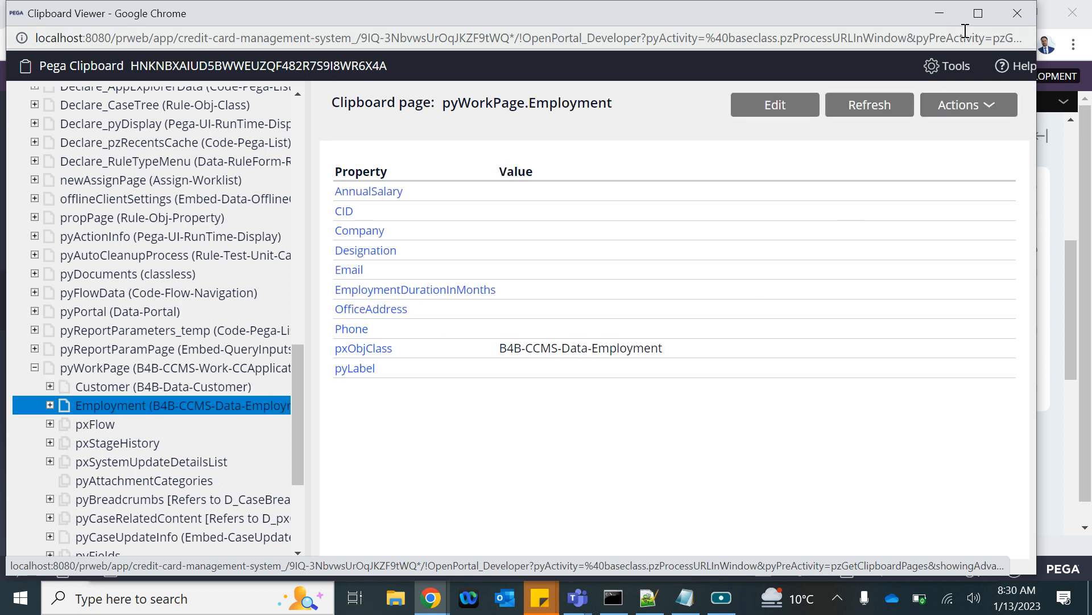
- Compare the case form's sections with the pages embedded under pyWorkPage, and close the clipboard viewer
click(939, 13)
scroll(694, 212, up, 2)
scroll(694, 213, up, 2)
scroll(715, 403, down, 11)
scroll(717, 403, up, 3)
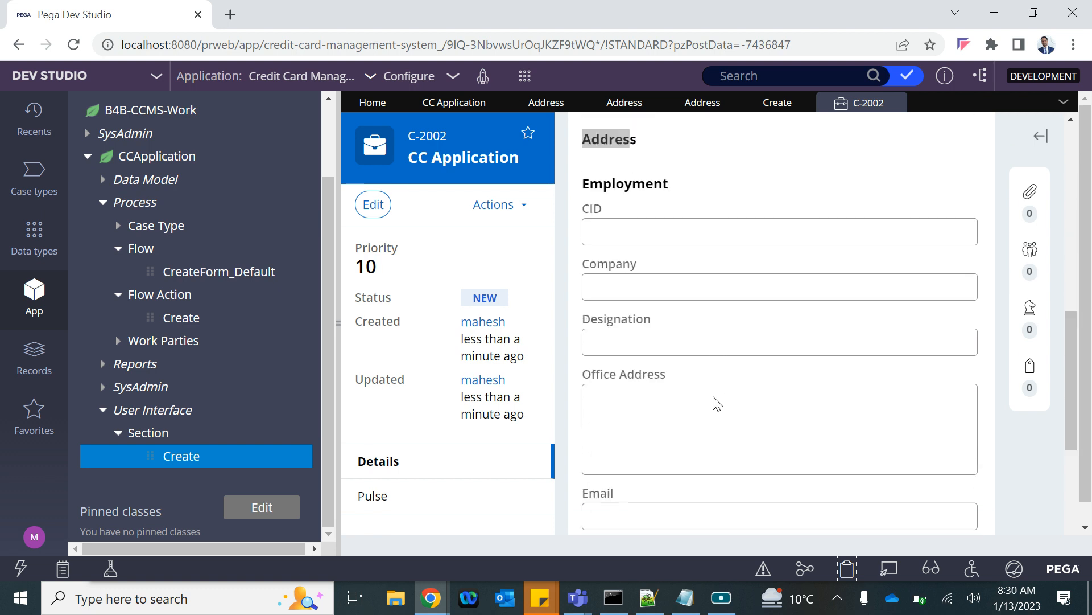
key(alt+Tab)
scroll(132, 542, down, 2)
scroll(131, 542, up, 2)
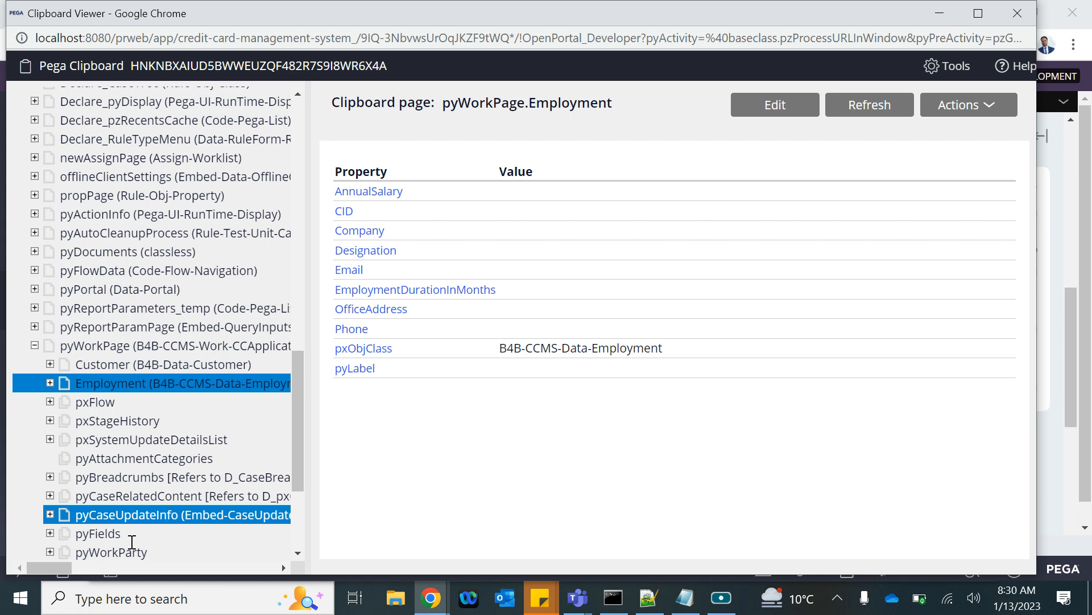
click(1018, 12)
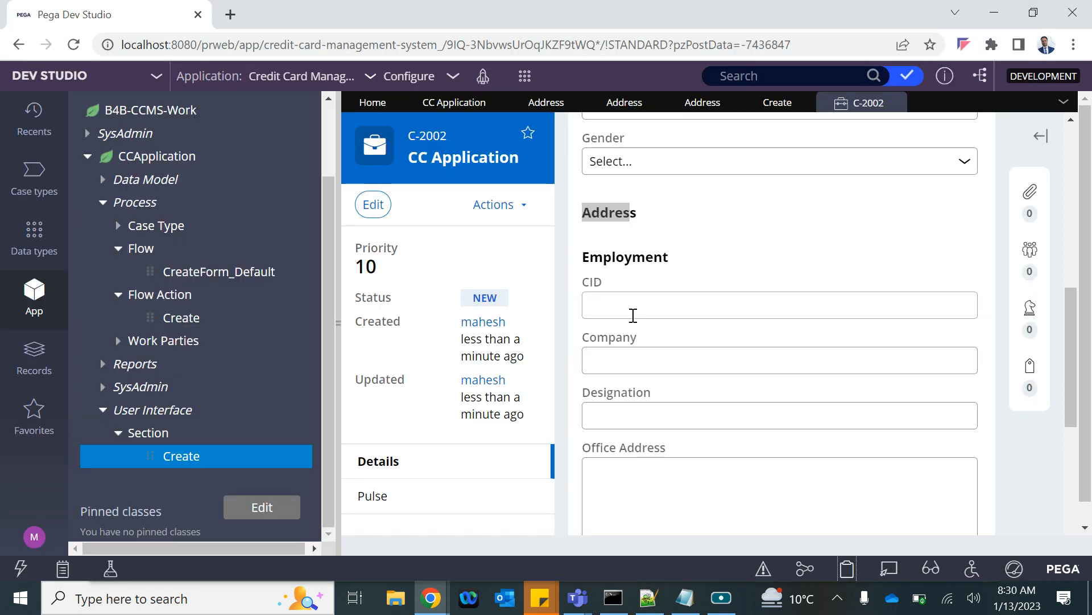
scroll(751, 254, up, 2)
click(586, 320)
drag(586, 320, 652, 333)
scroll(665, 376, up, 1)
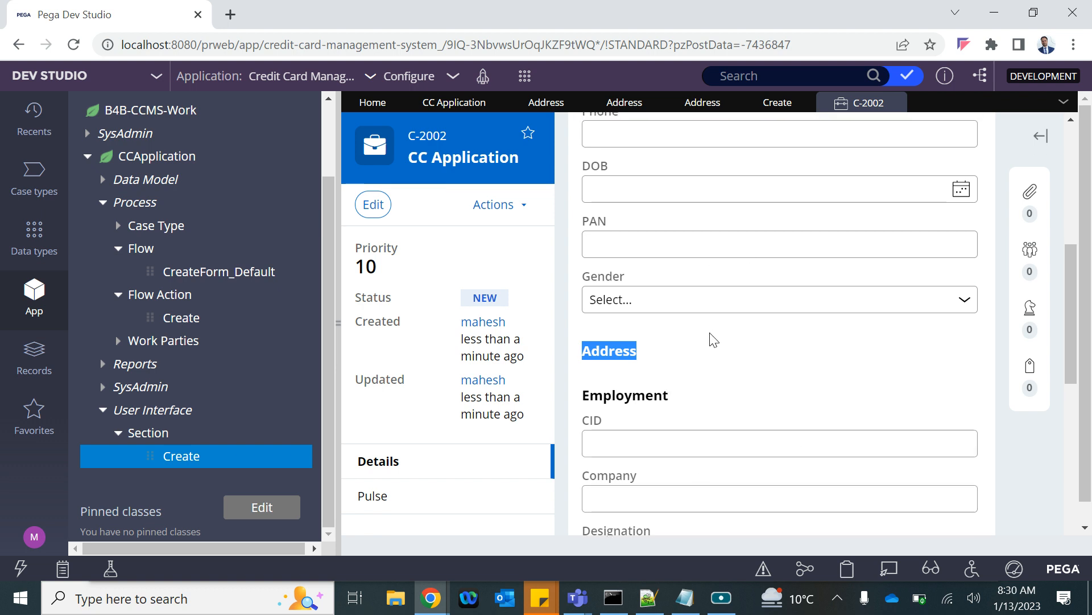
scroll(713, 339, up, 1)
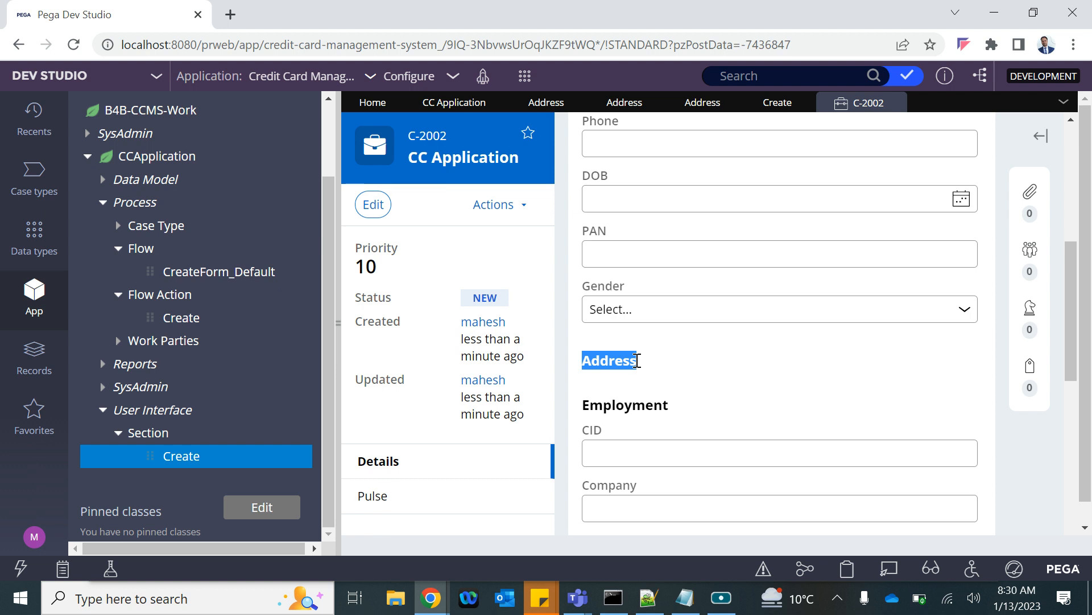
- Switch to the Notepad notes and add the line "Data Transform--- Initilization of Data--- pyDefaul--->pySetFieldDefault" below the work class section notes
scroll(736, 236, up, 7)
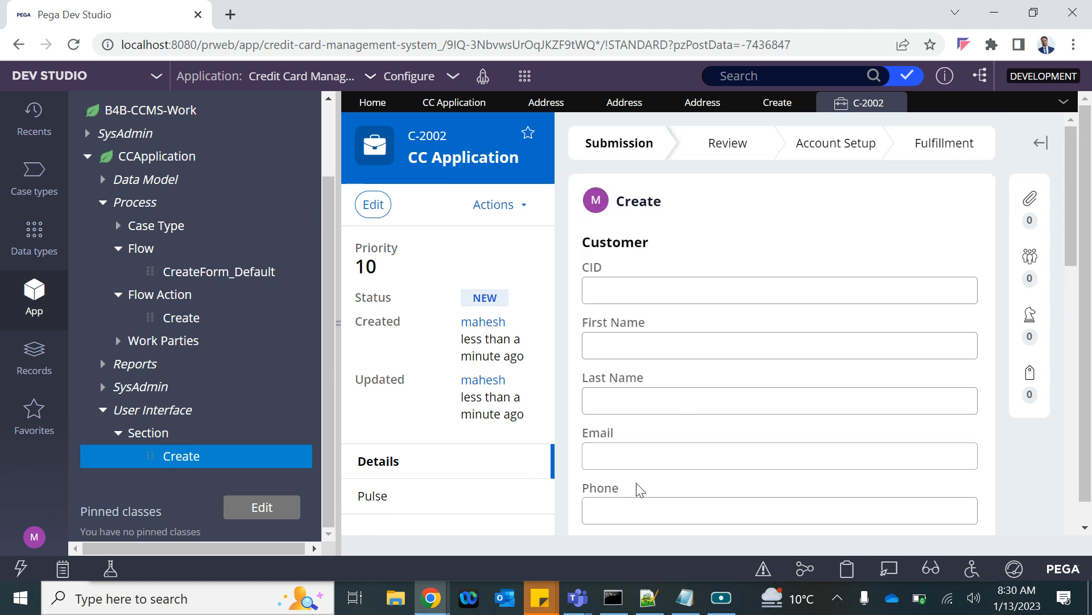
click(685, 598)
click(844, 295)
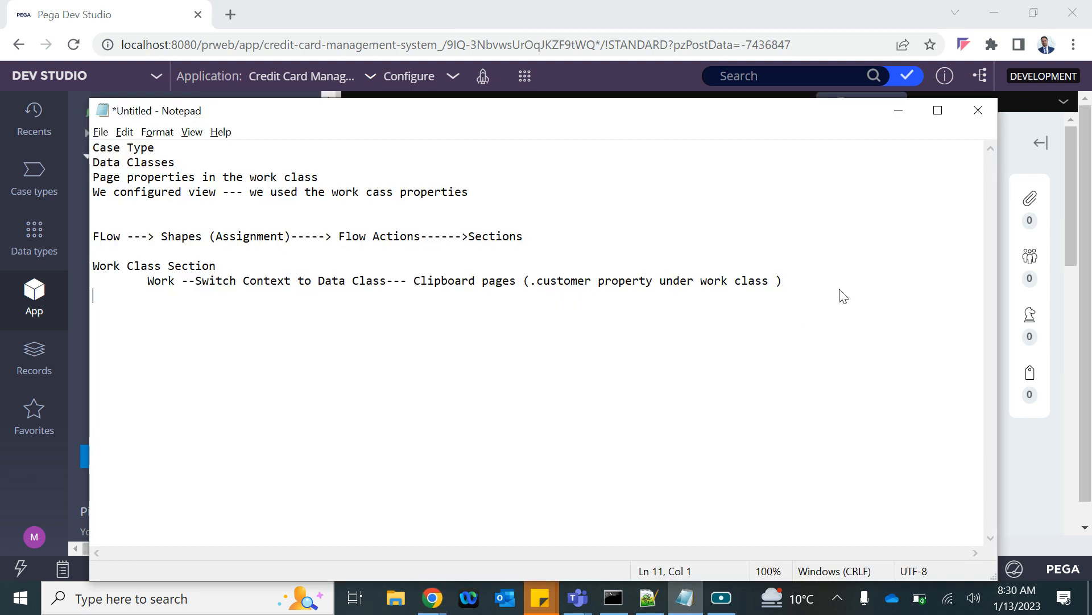
text(Data Transfor)
text(m--- Initili)
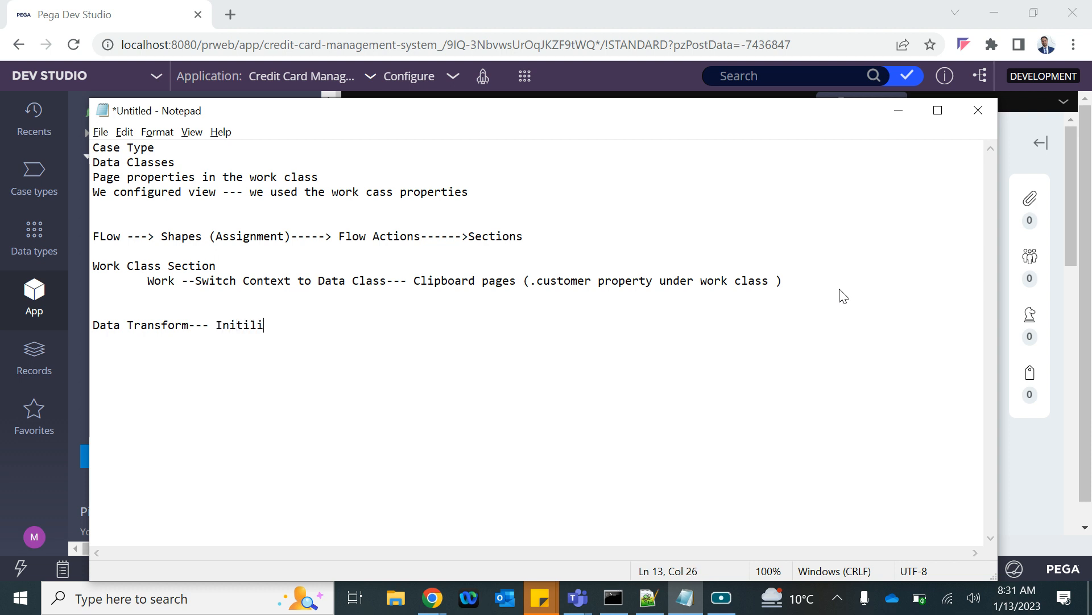
text(zation of Data--- pyDefaul---)
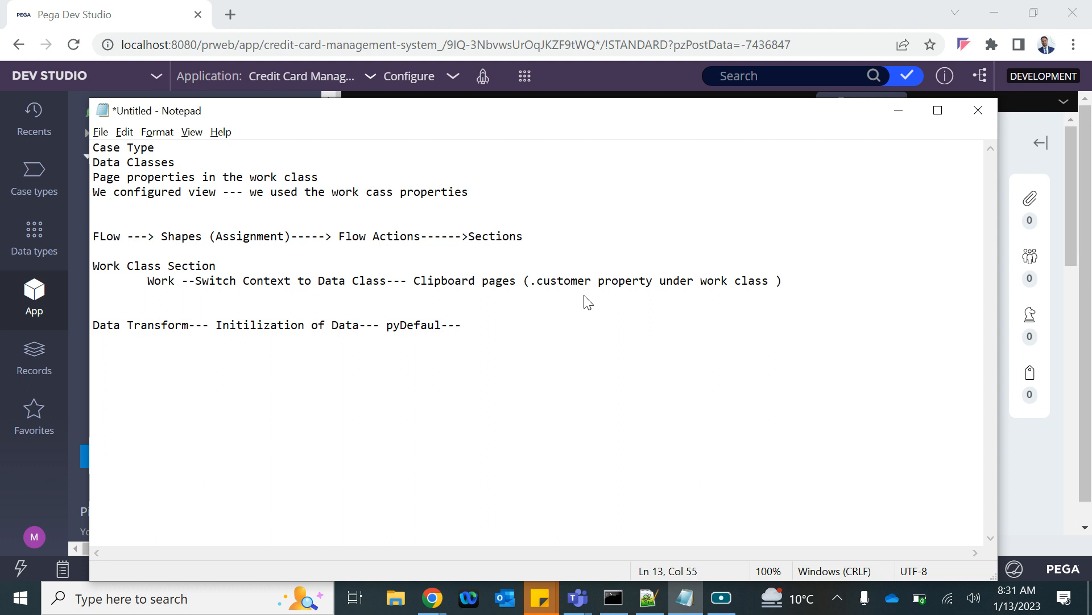
text(>pySetFieldDefault)
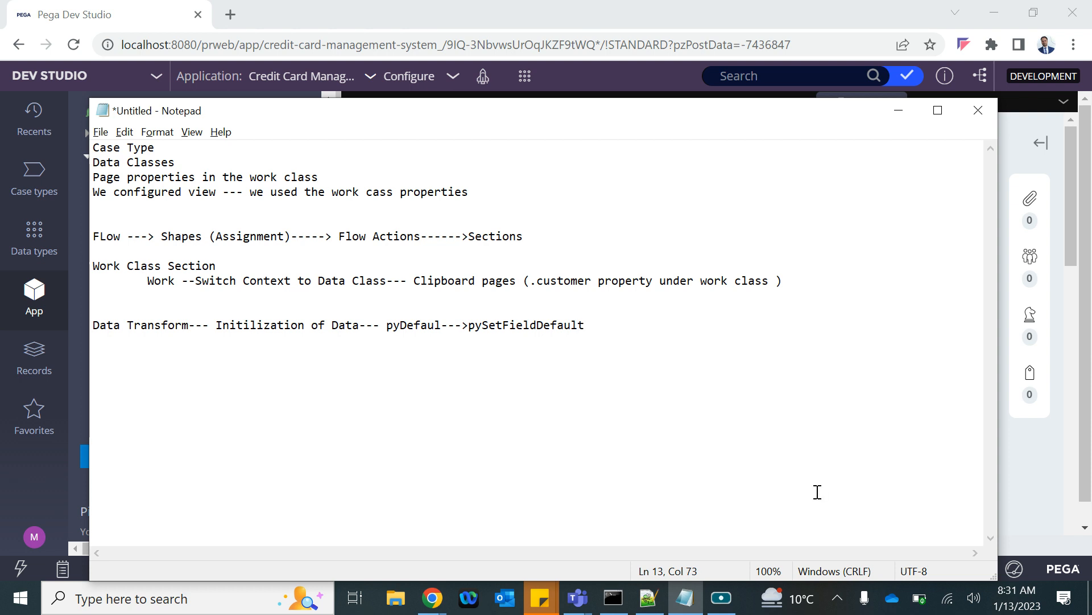
- Return to Dev Studio and open CCApplication's pyDefault data transform, followed by the pySetFieldDefaults transform it applies
click(1029, 486)
scroll(221, 251, up, 2)
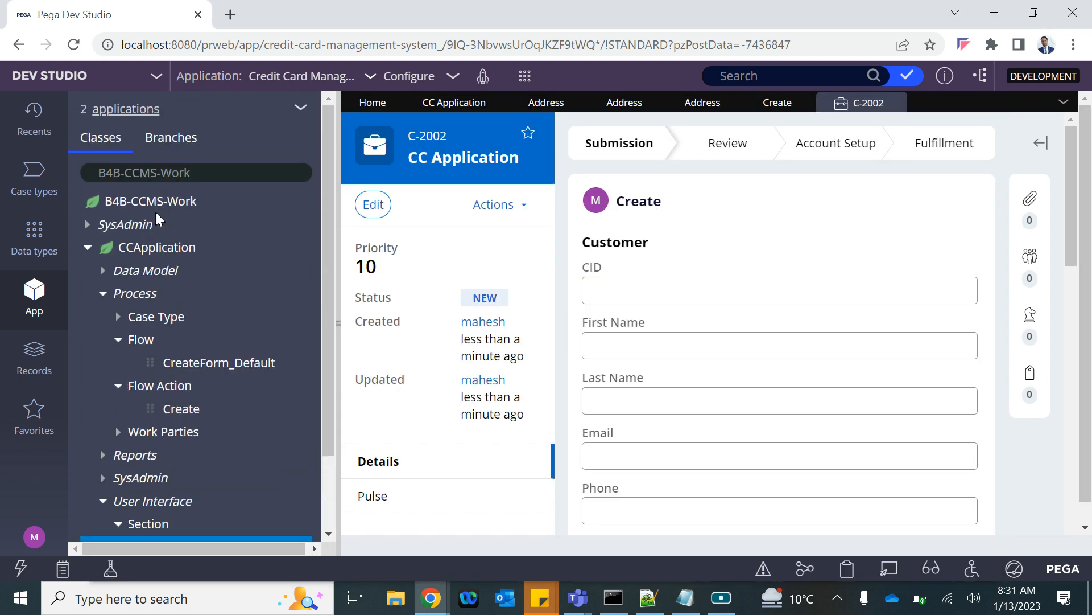
click(103, 294)
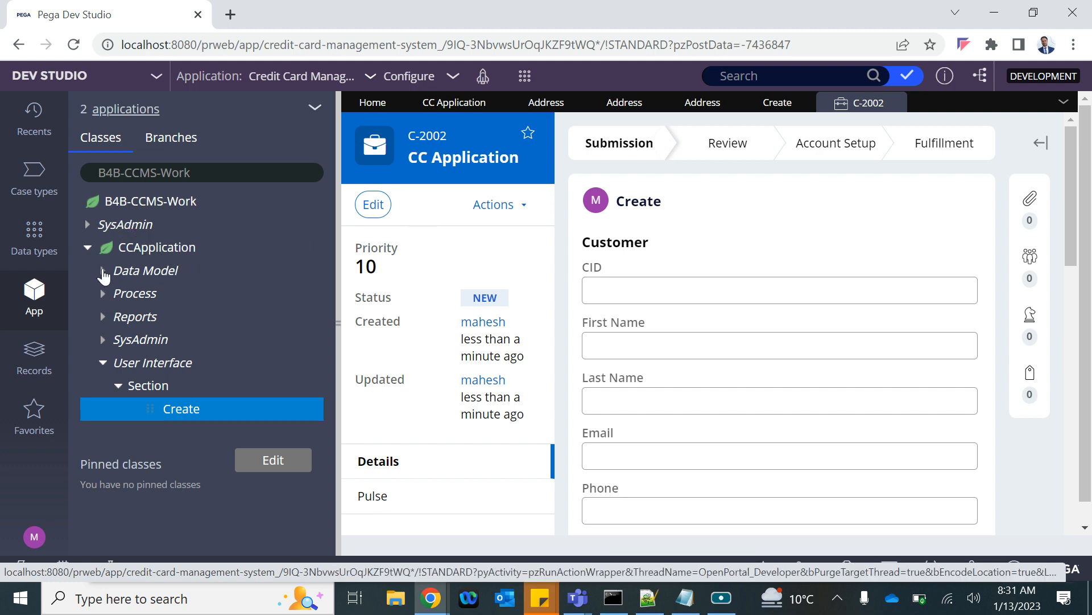
click(103, 271)
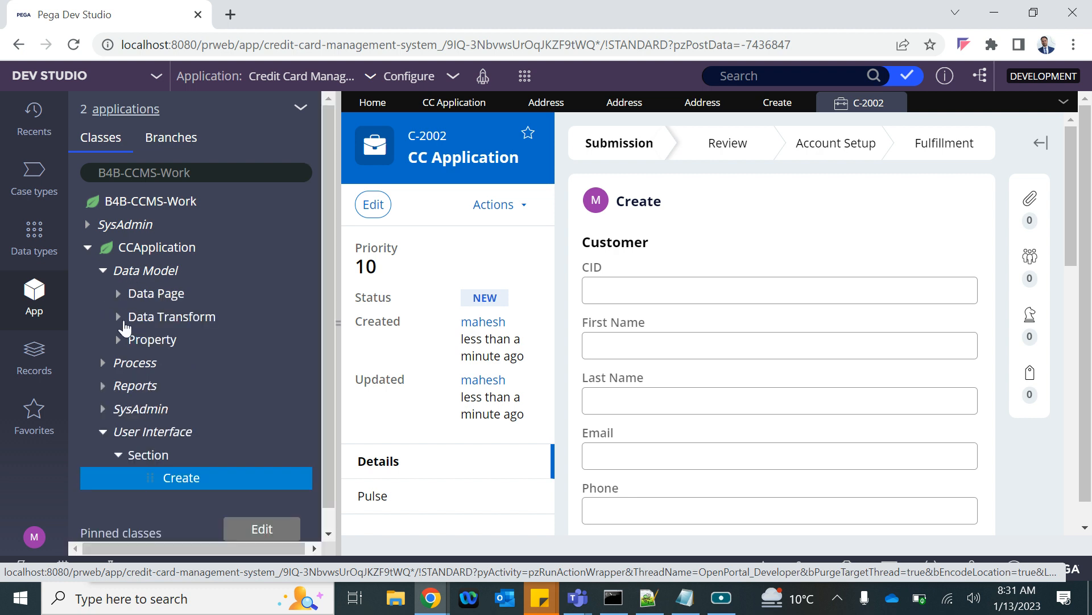
click(119, 319)
click(193, 341)
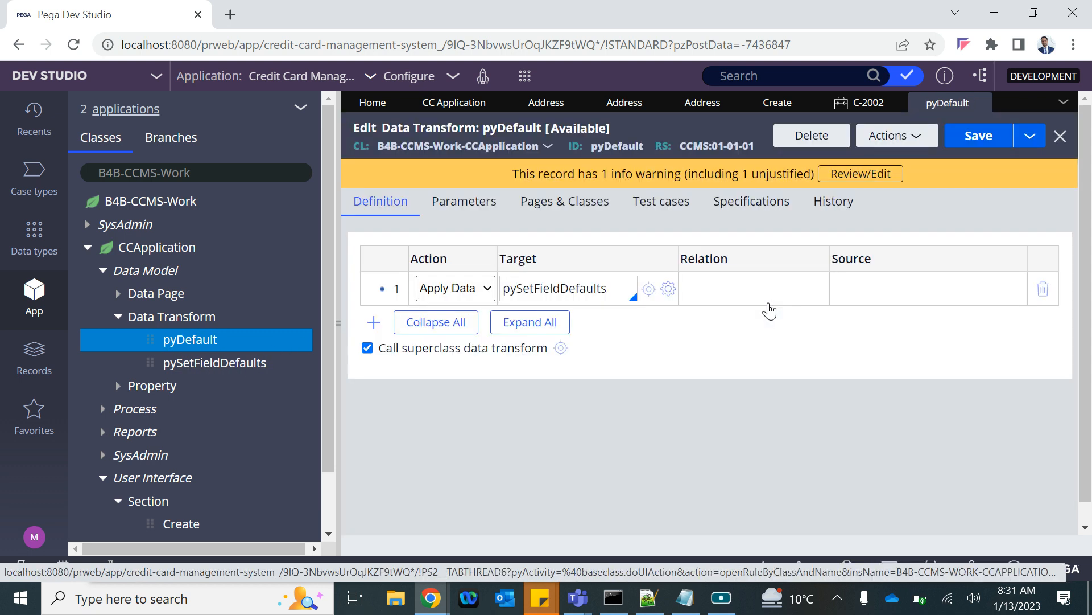
drag(510, 290, 598, 290)
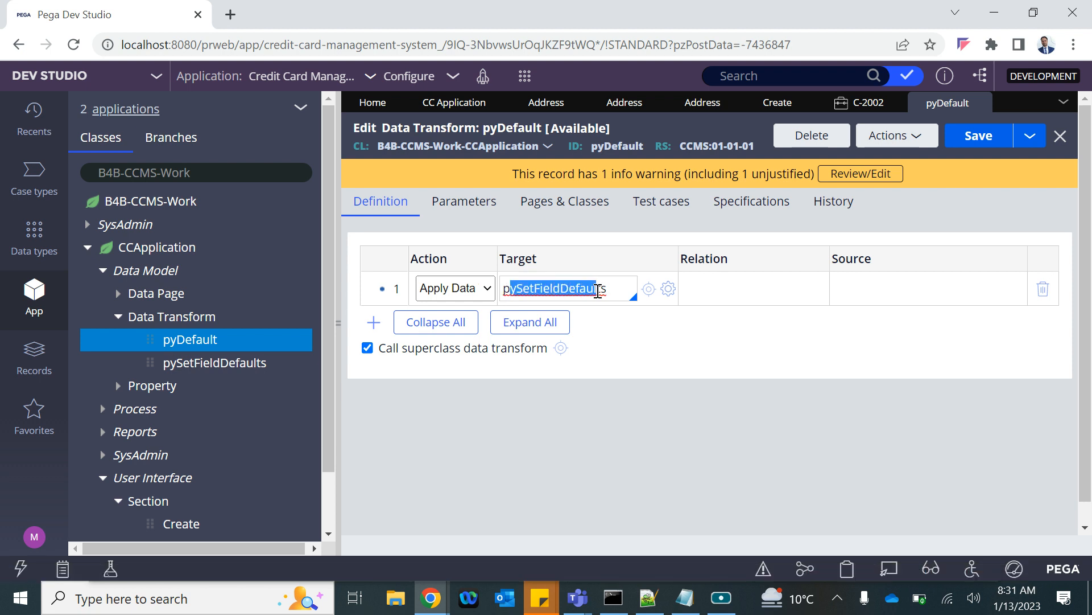
click(649, 288)
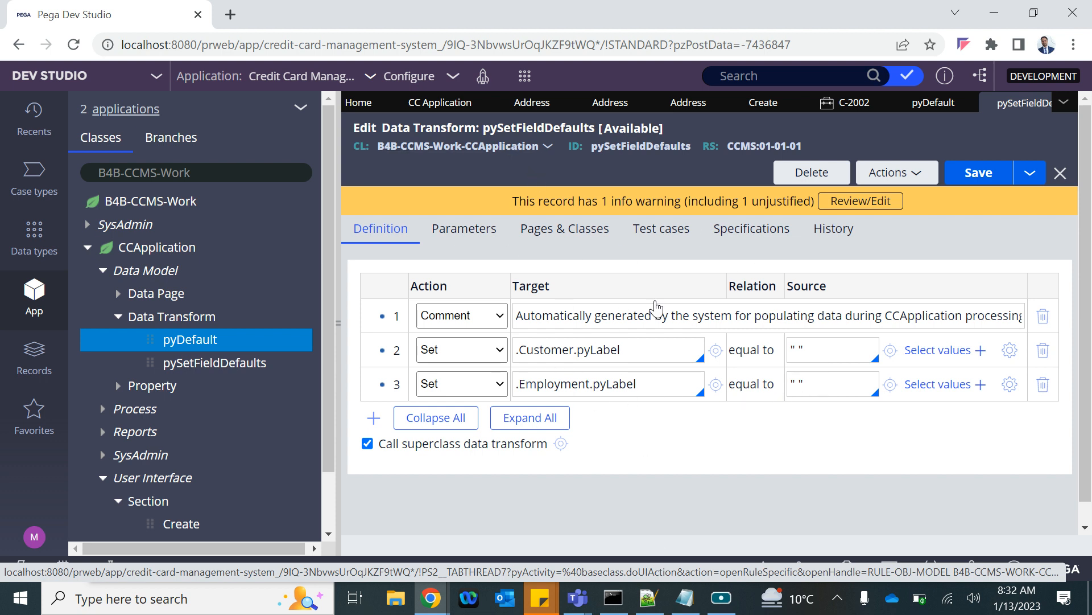
- Check the Submit Application step in the CC Application case life cycle and return to the pySetFieldDefaults data transform
click(430, 104)
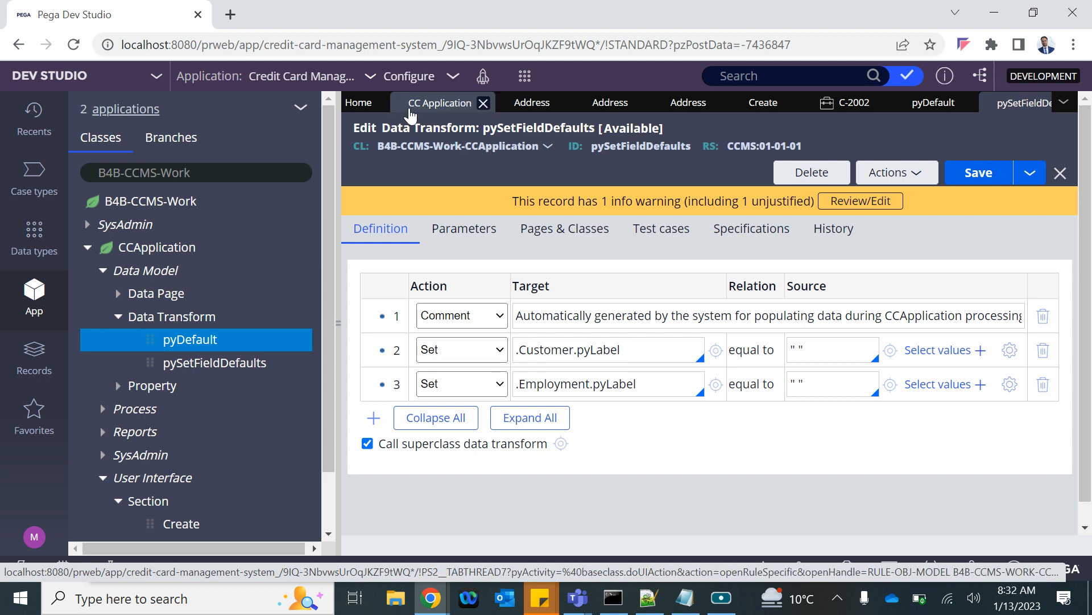
click(429, 330)
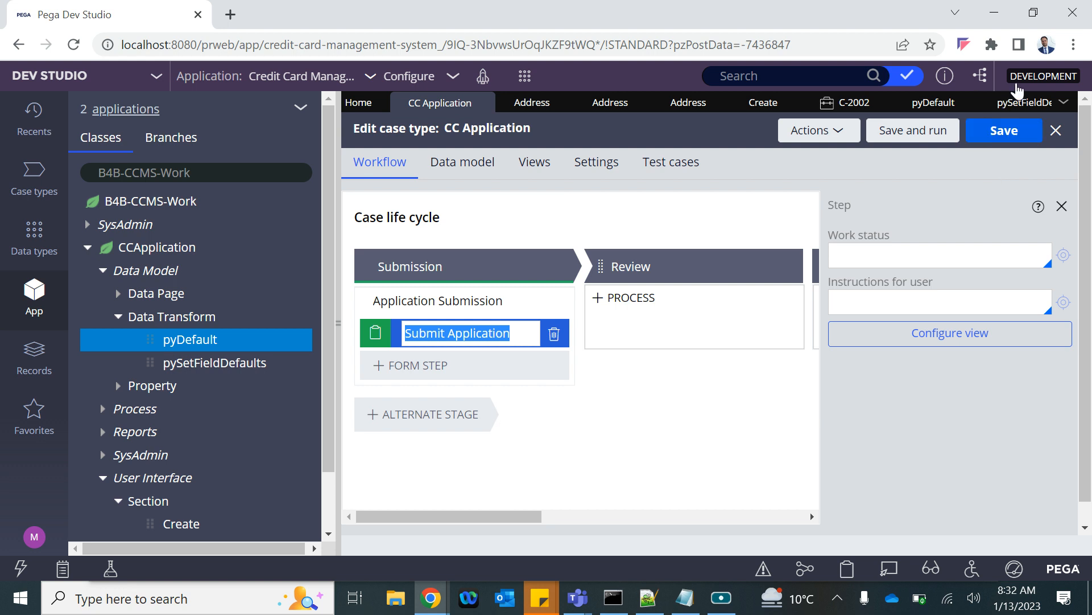
click(1029, 113)
- Add a fourth row to pySetFieldDefaults that sets .Address.pyLabel equal to "" and save the data transform
click(649, 384)
key(Return)
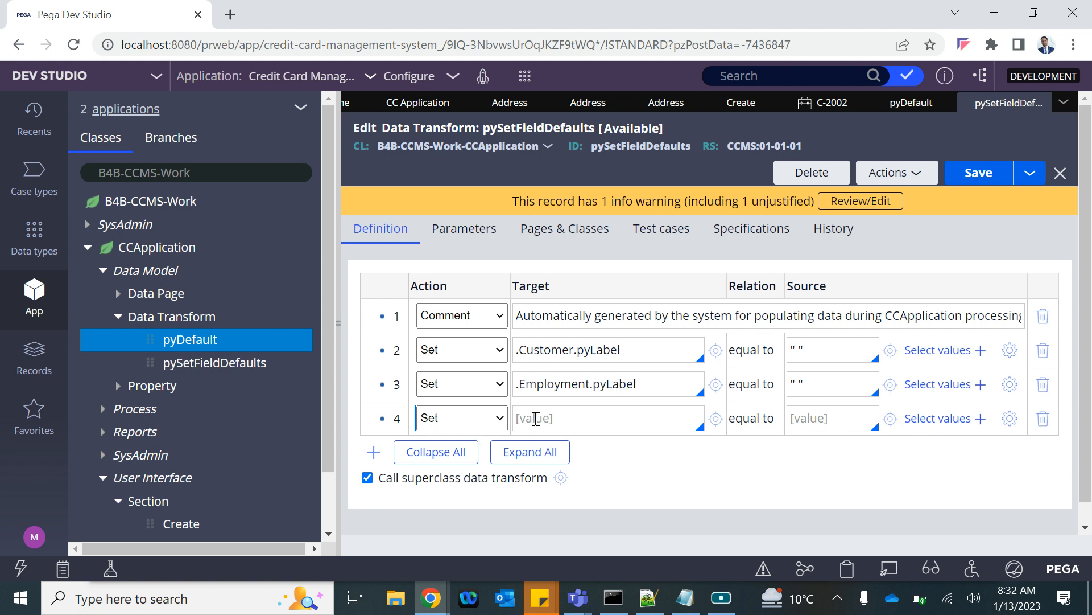
text(.)
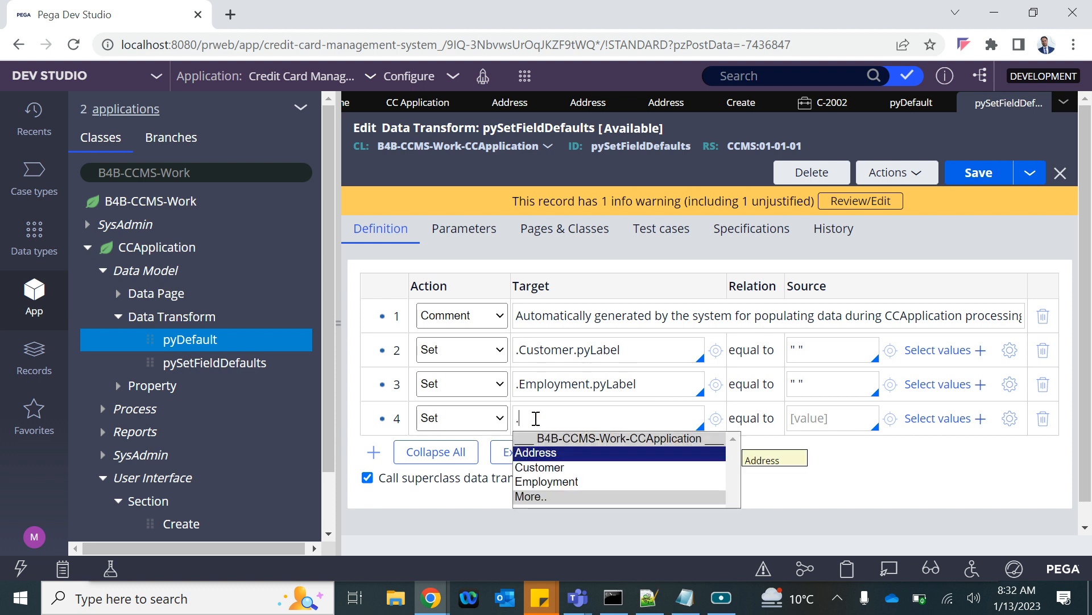
key(Return)
text(.p)
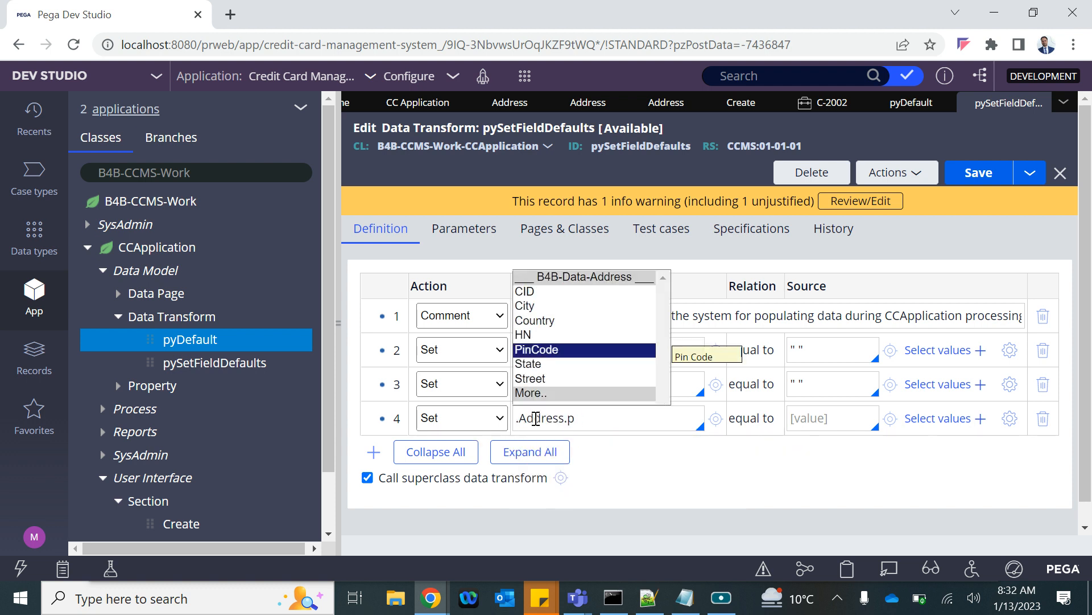
text(uyLabel)
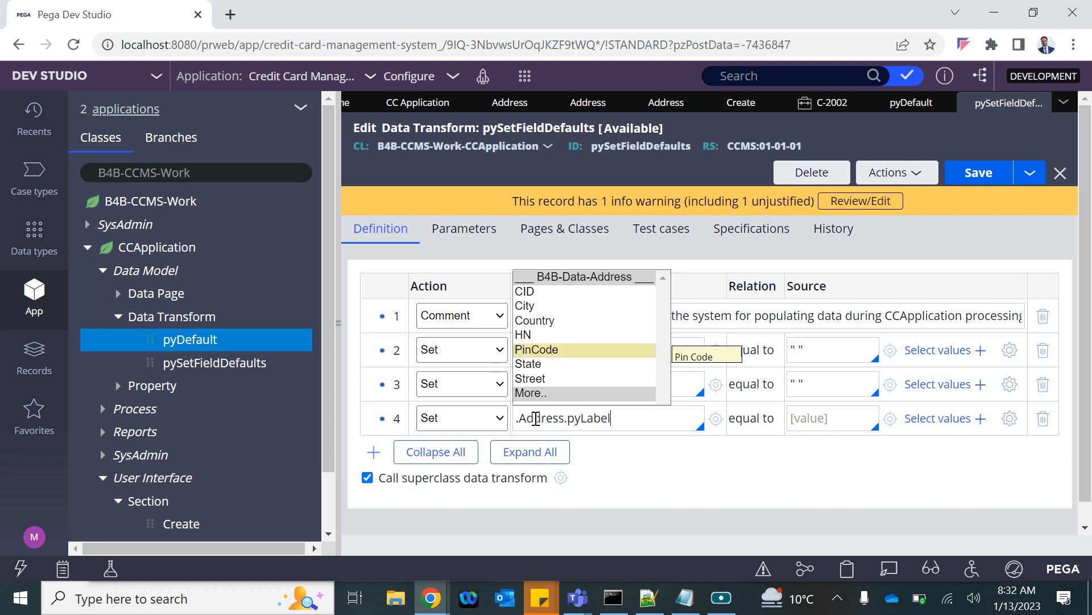
click(648, 484)
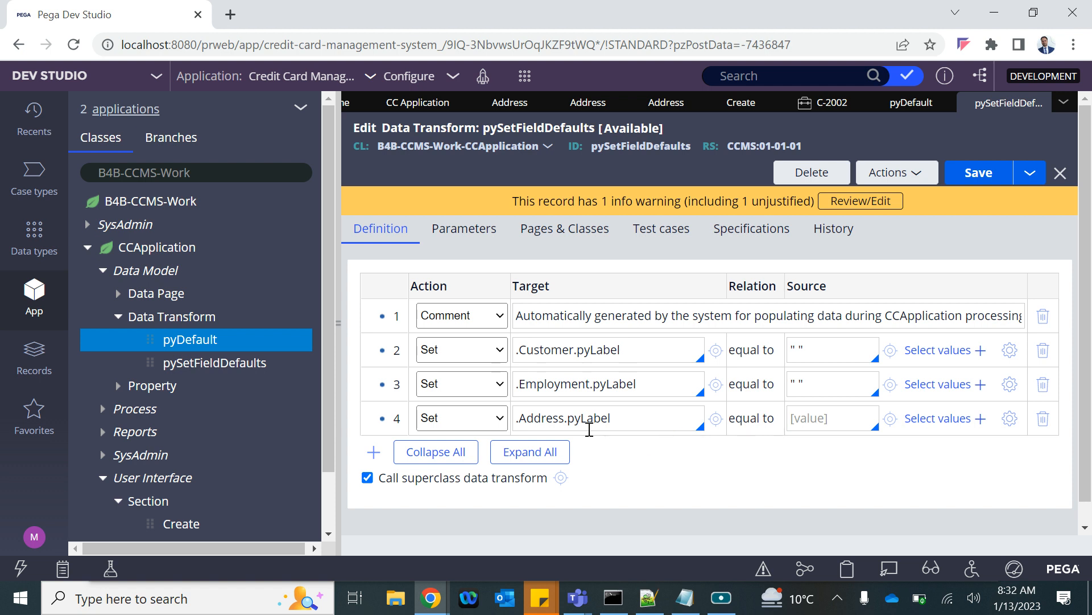
text(")
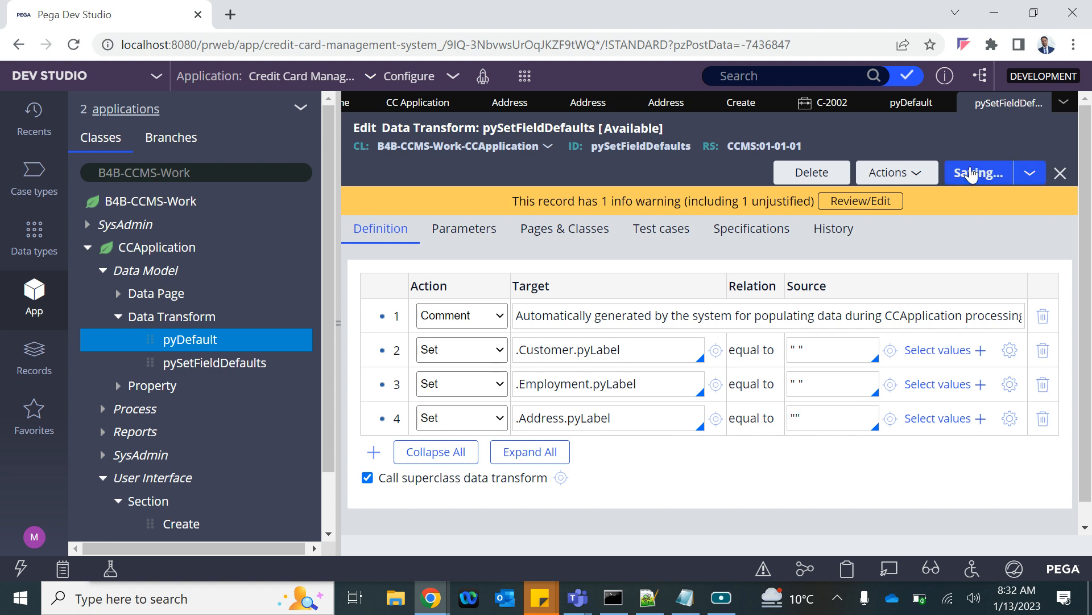
double_click(539, 419)
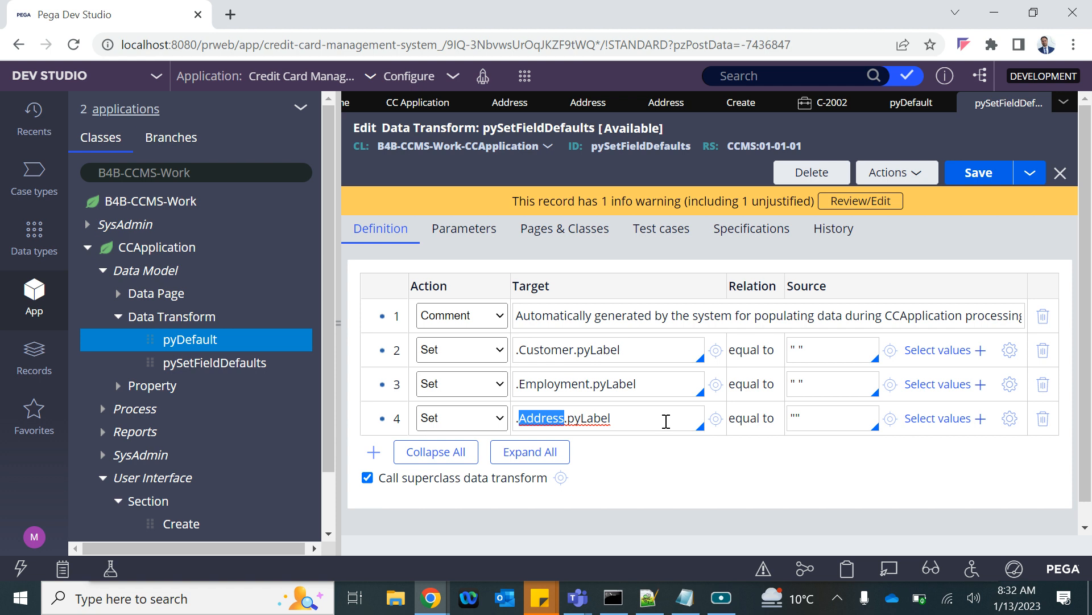
click(976, 173)
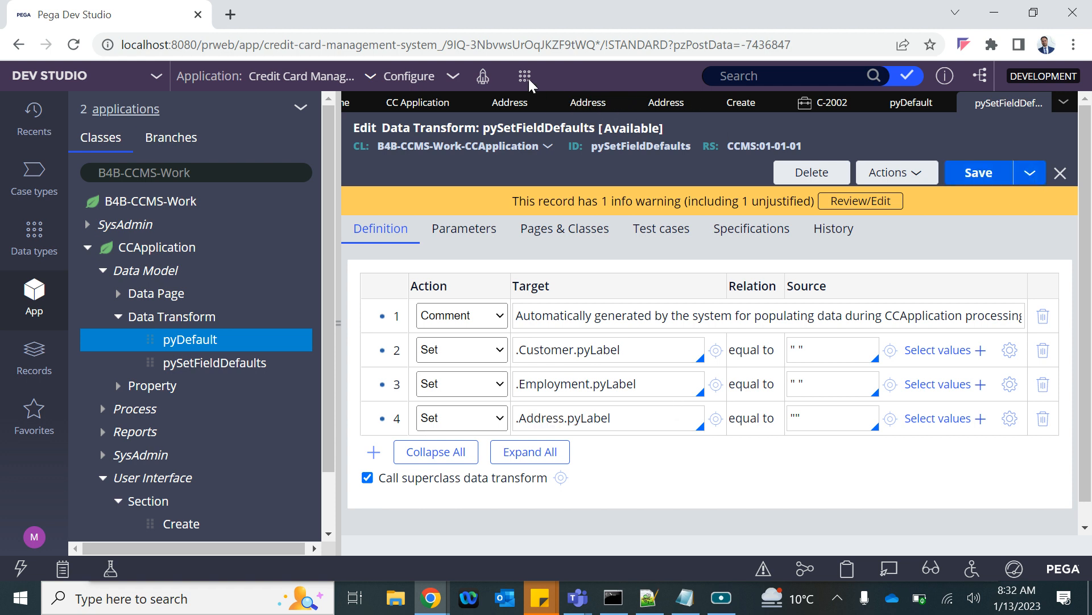
- Create another CC Application case to test the updated data transform
click(525, 77)
mouse_move(535, 92)
click(742, 98)
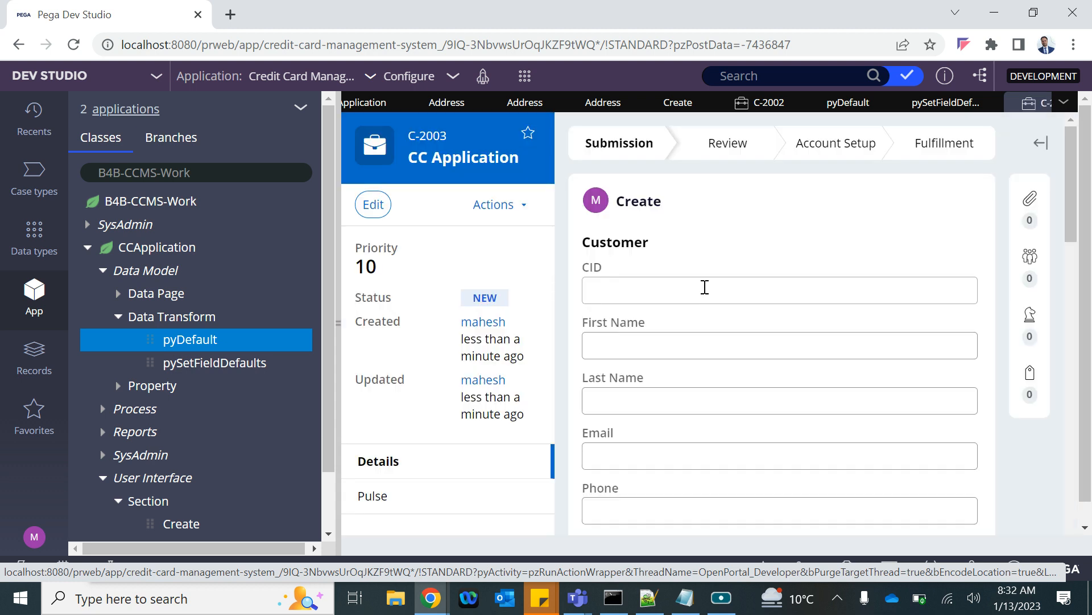
- Examine the new case's Create form for input fields under the Address heading and the neighbouring Employment section
scroll(707, 388, down, 2)
scroll(706, 388, down, 5)
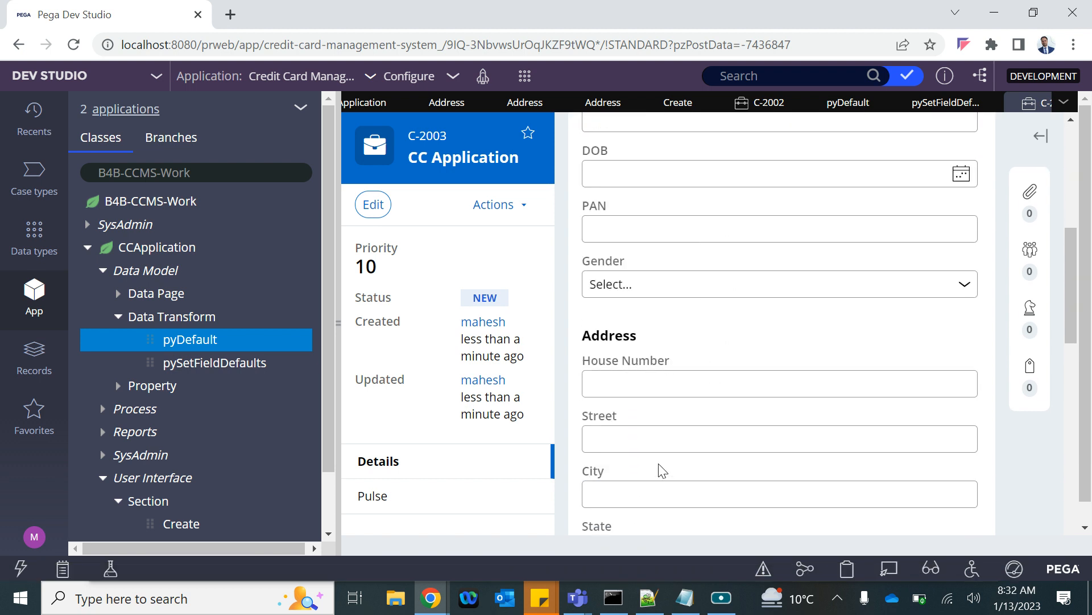
scroll(660, 470, down, 4)
scroll(663, 475, down, 8)
scroll(663, 475, up, 5)
scroll(660, 469, up, 4)
scroll(658, 466, down, 3)
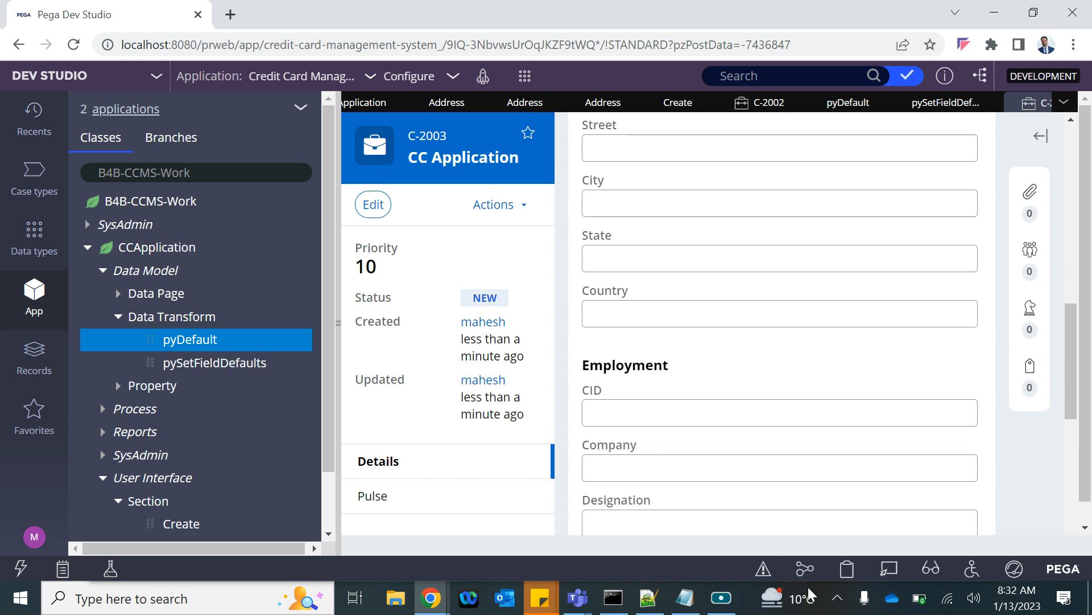
- Inspect the Address, Customer and Employment pages embedded under pyWorkPage in the case's clipboard, and close the viewer
click(849, 578)
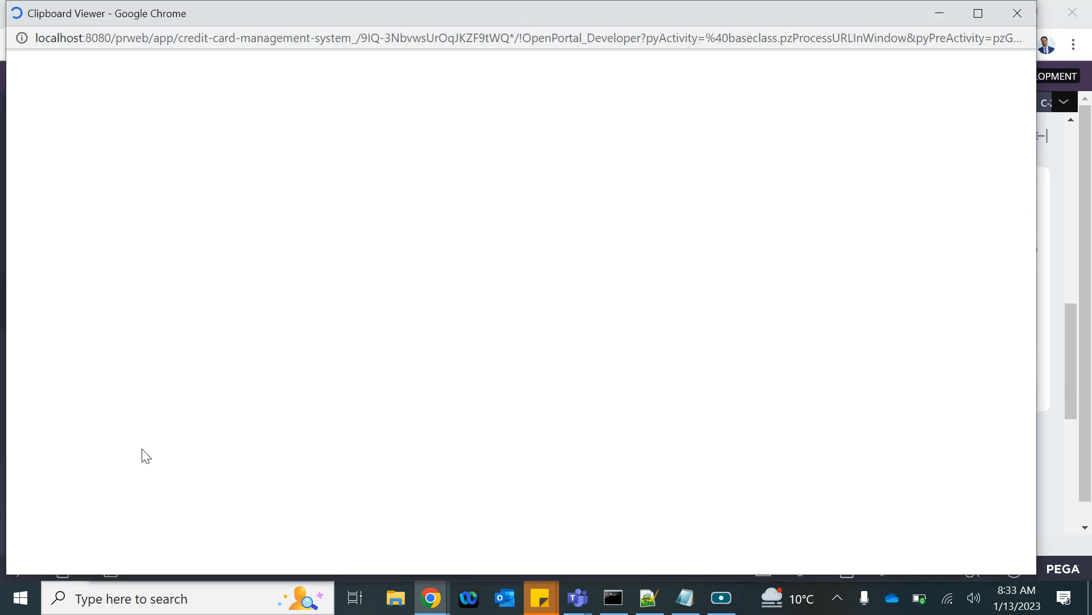
scroll(142, 448, down, 15)
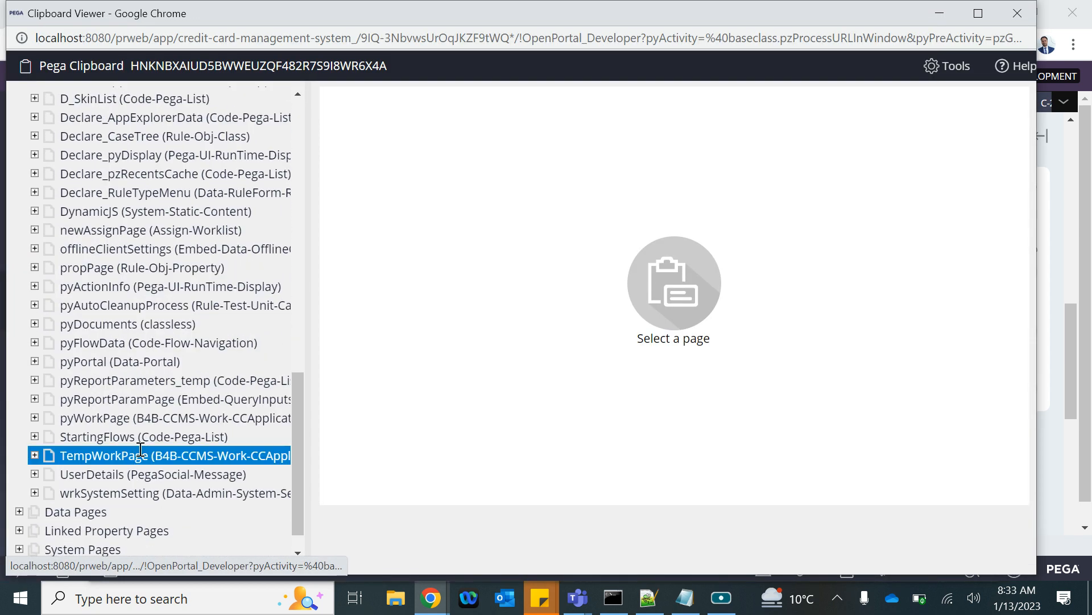
click(33, 385)
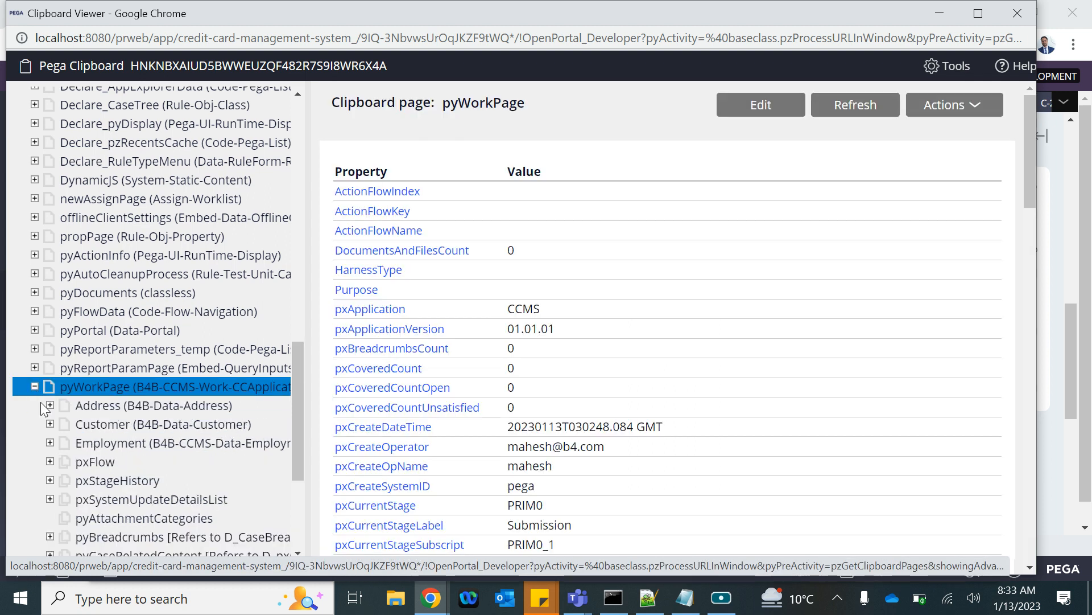
click(109, 412)
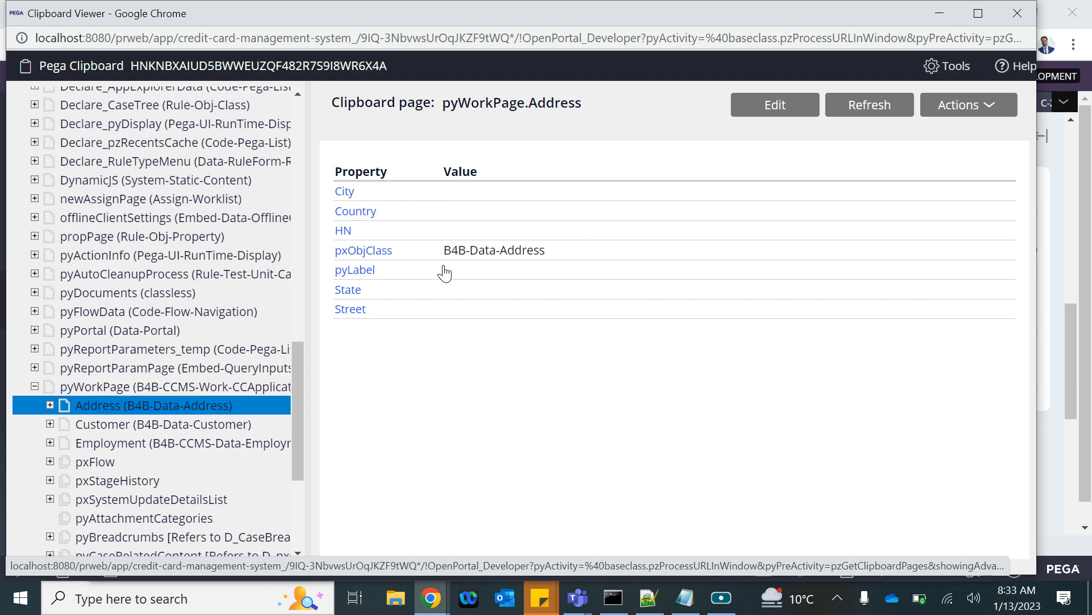
drag(502, 263, 406, 261)
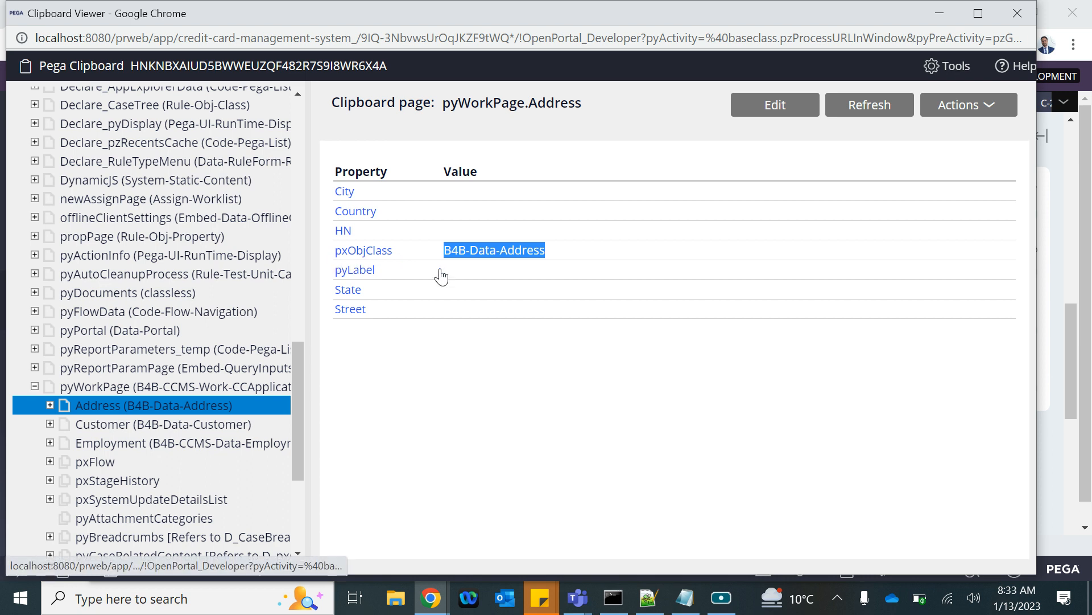
click(209, 428)
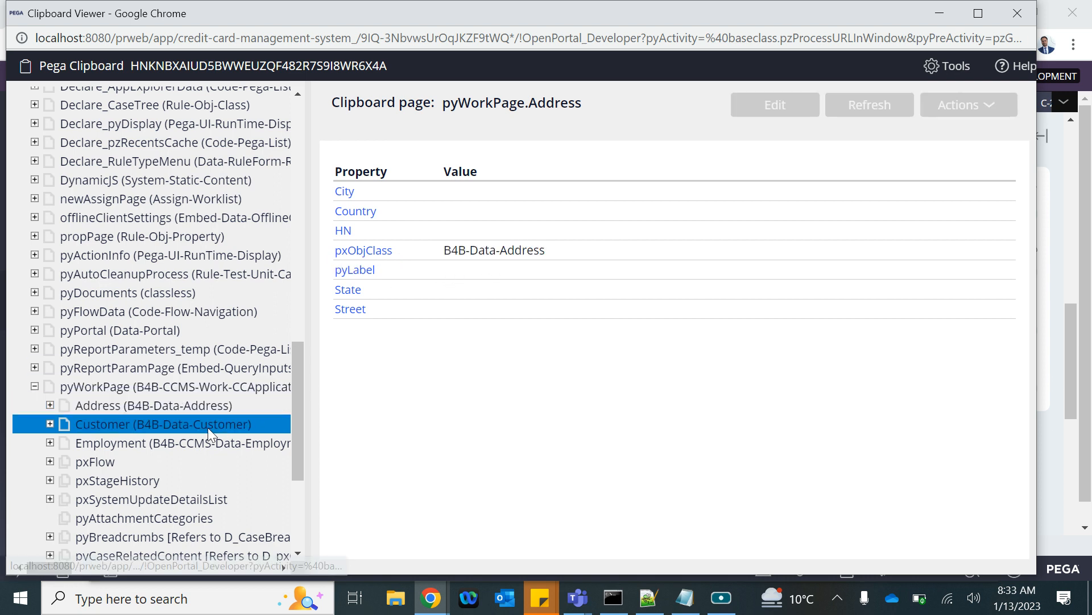
click(168, 442)
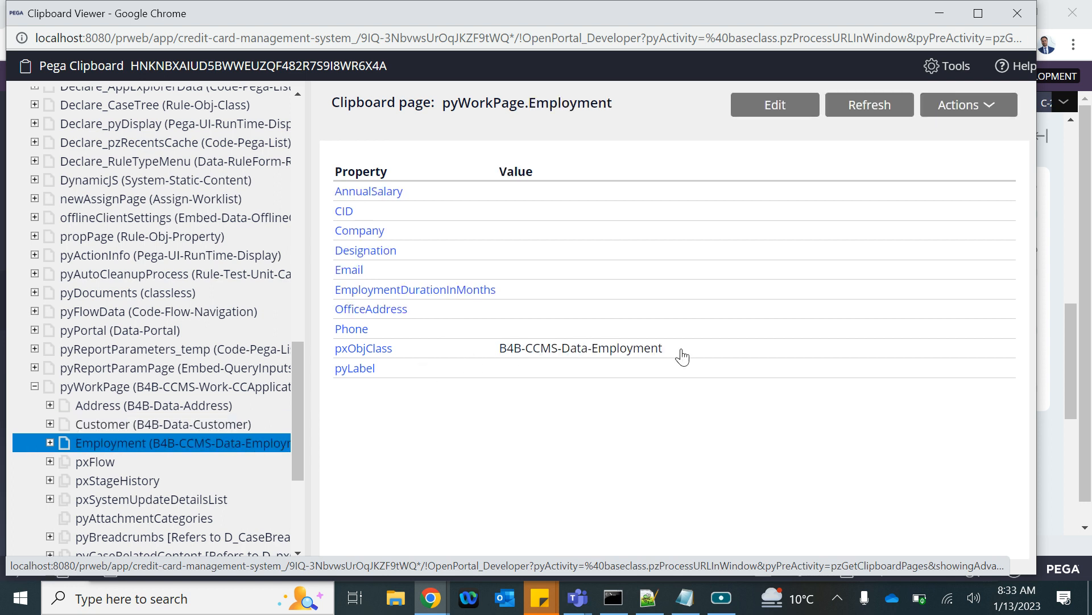
click(1010, 22)
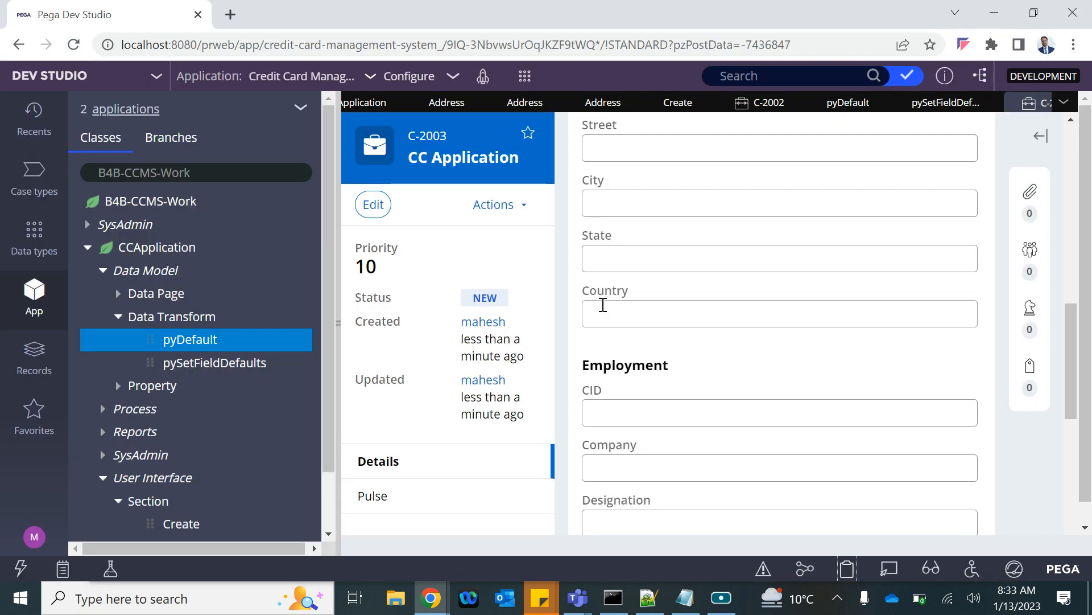
- Collapse the App explorer to widen the case view and review the layout of the whole Create form
scroll(604, 304, up, 10)
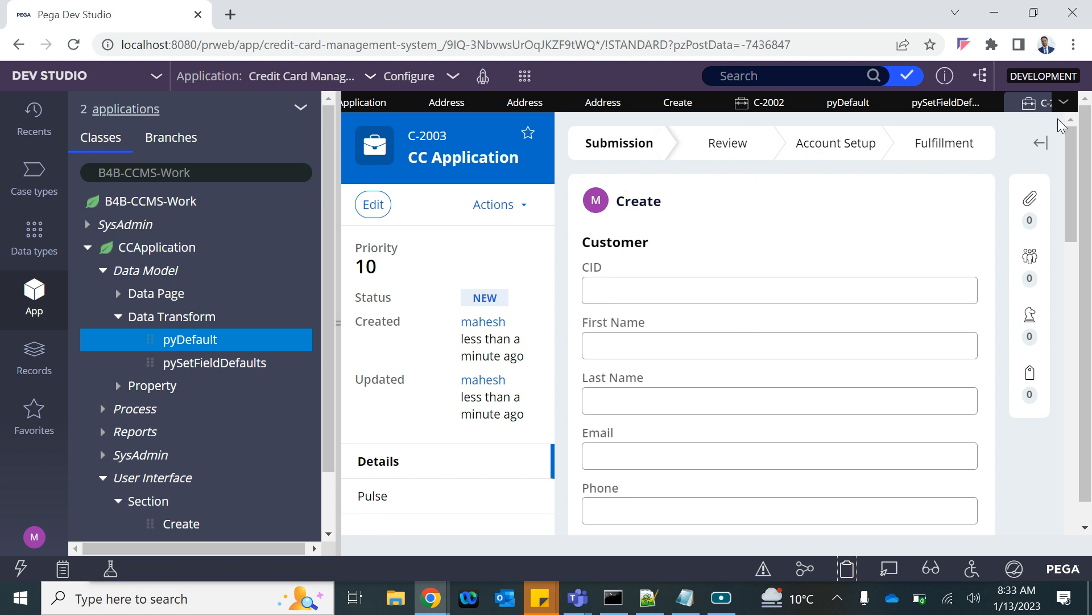
click(336, 327)
scroll(548, 373, down, 10)
scroll(550, 371, down, 5)
scroll(549, 372, up, 15)
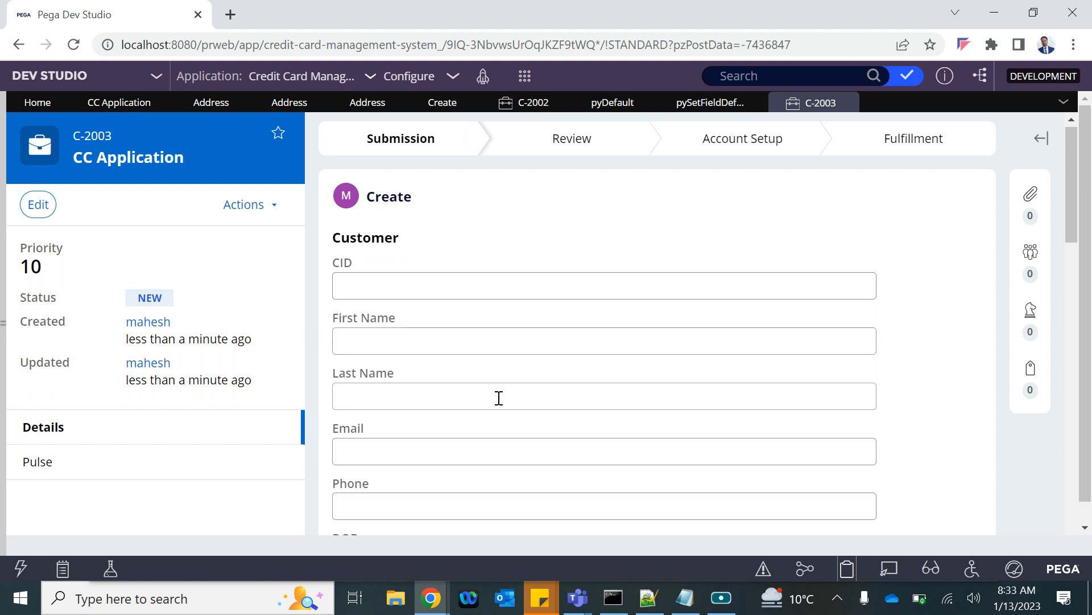
scroll(500, 398, down, 1)
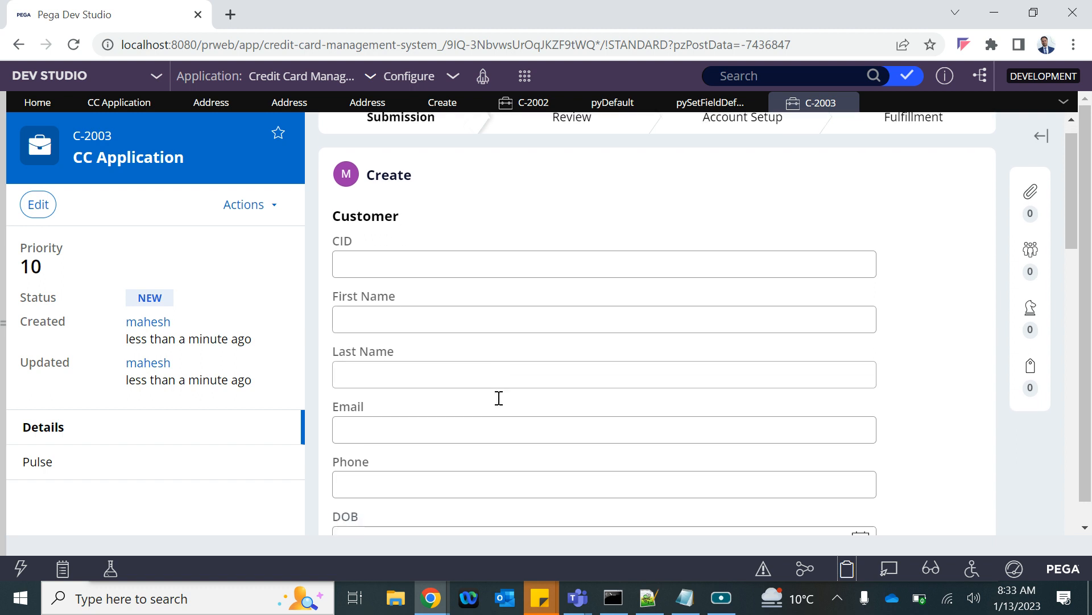
scroll(499, 398, down, 3)
scroll(499, 398, up, 4)
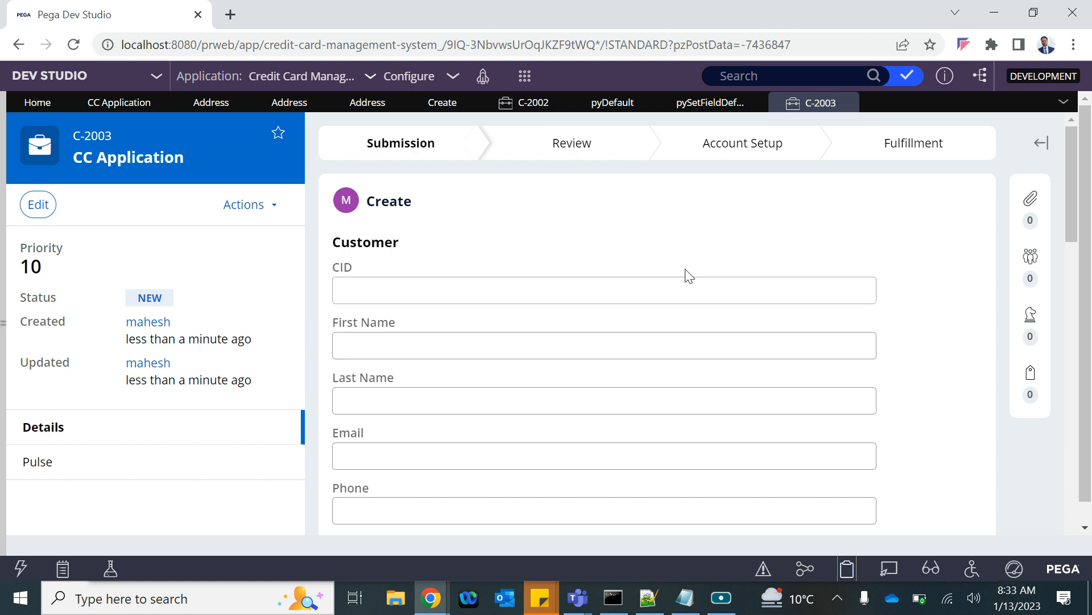
scroll(686, 276, down, 15)
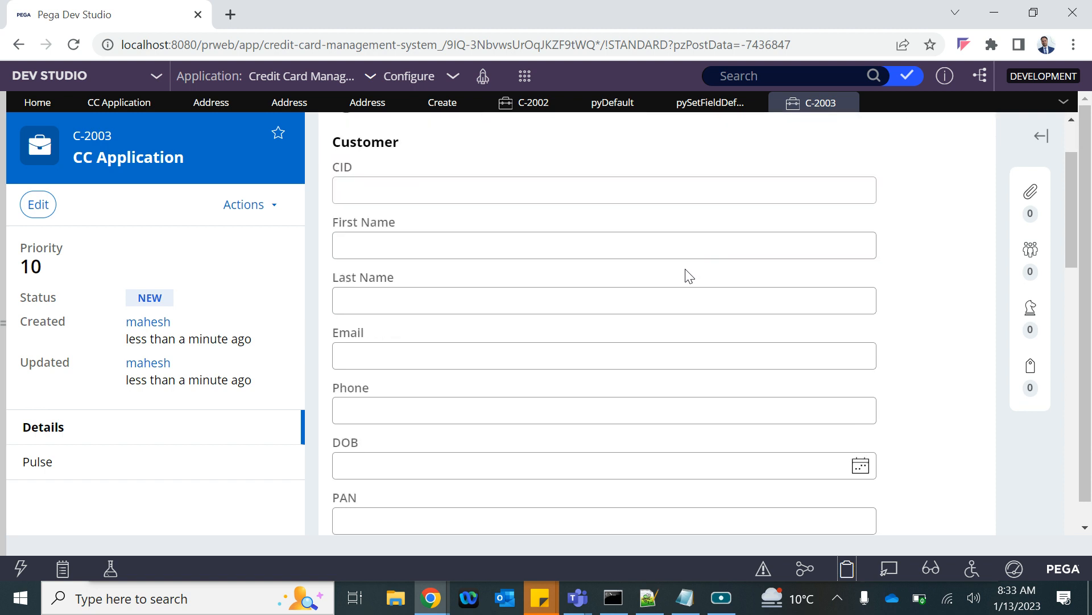
scroll(599, 253, up, 15)
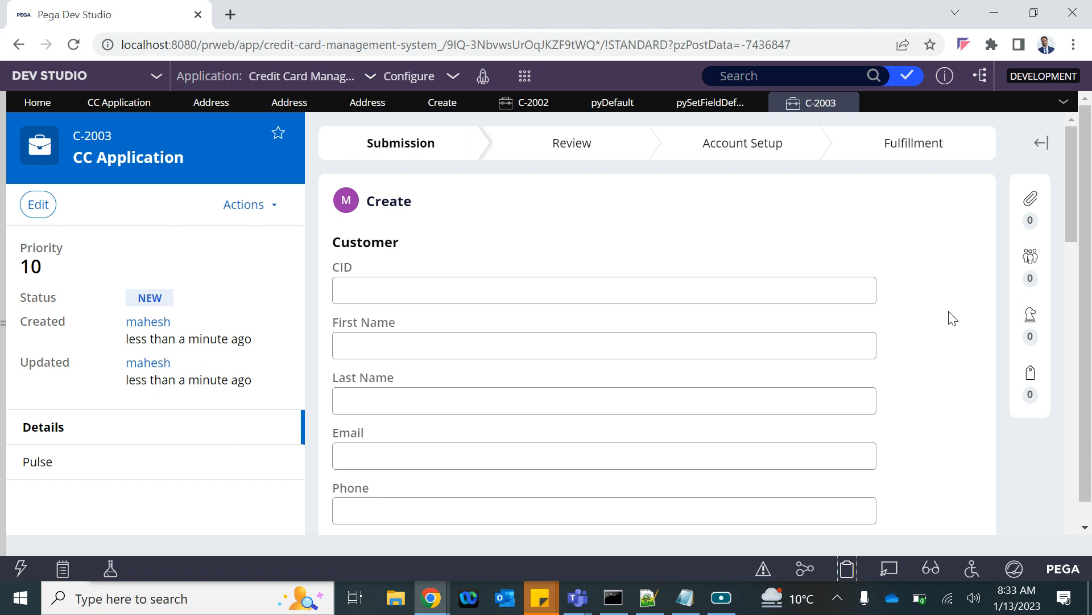
click(369, 283)
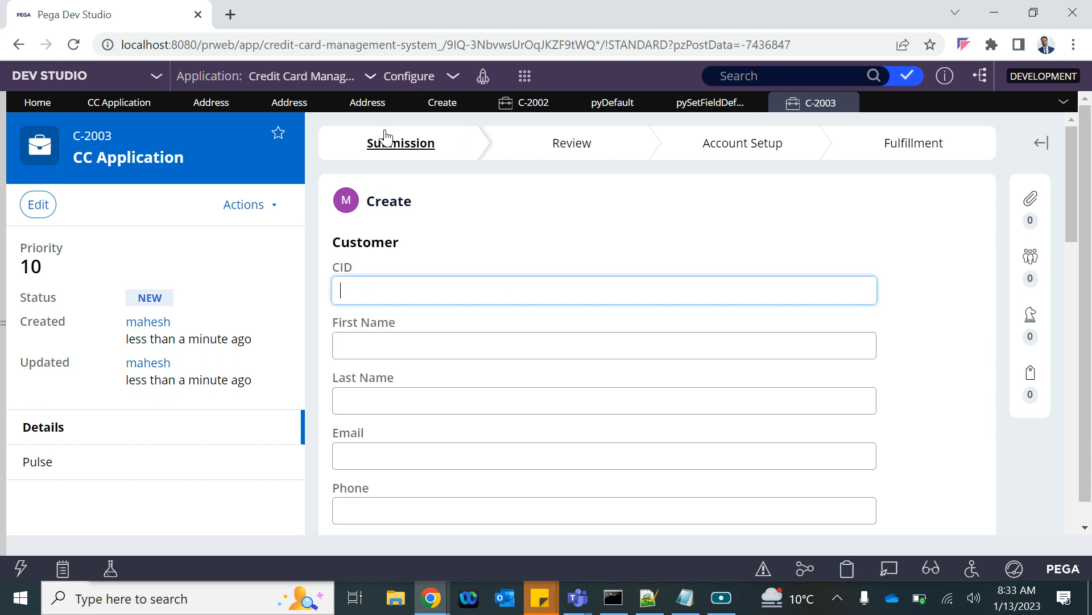
- Open the embedded Customer section from the Create section and change its template to 2 Column
click(442, 104)
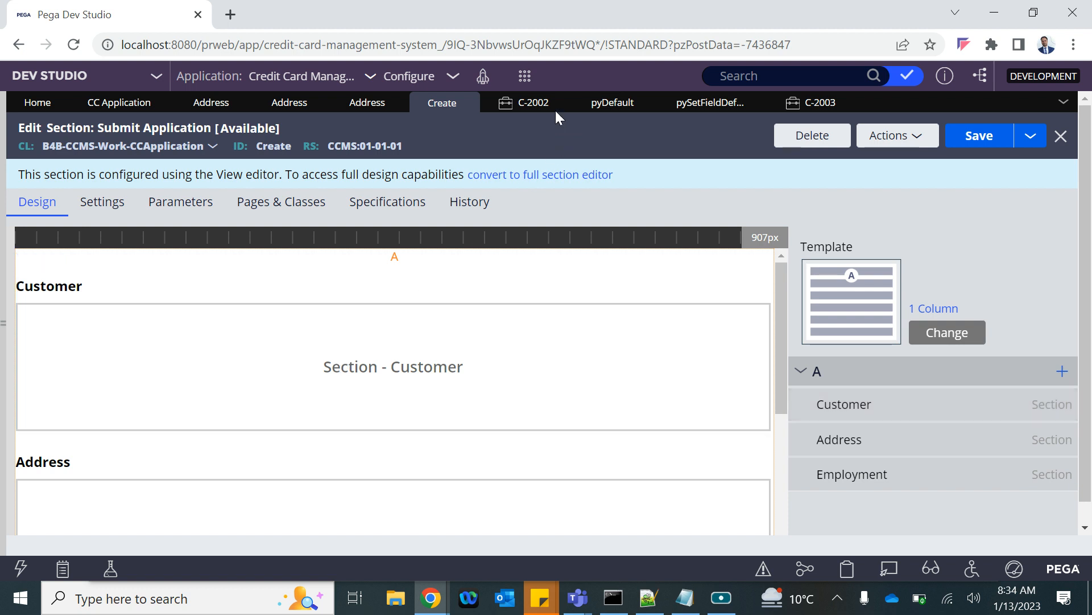
double_click(229, 367)
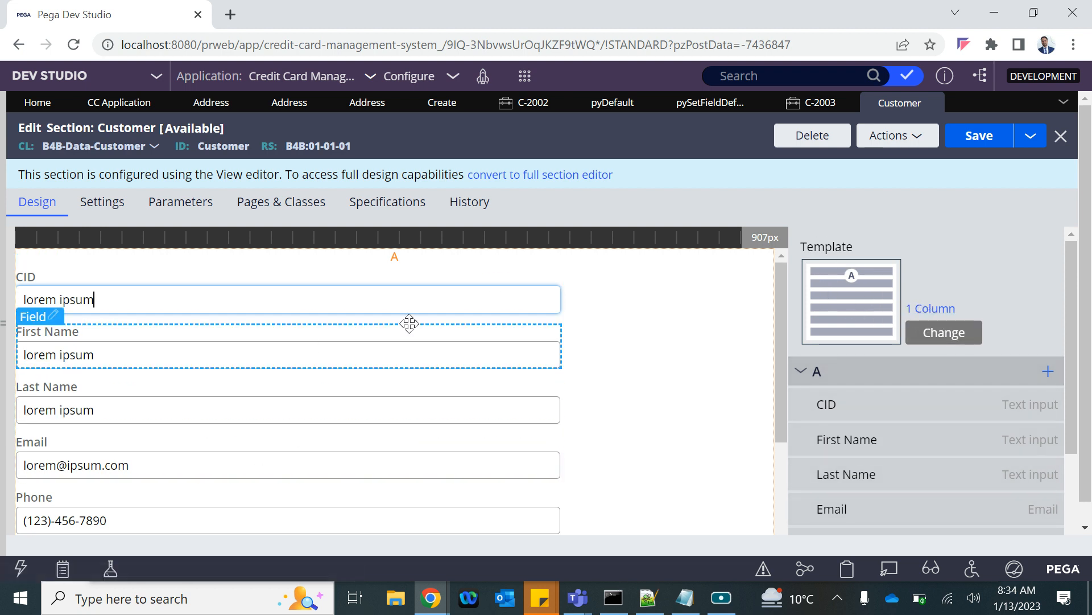
scroll(329, 475, down, 3)
scroll(329, 475, up, 3)
click(955, 335)
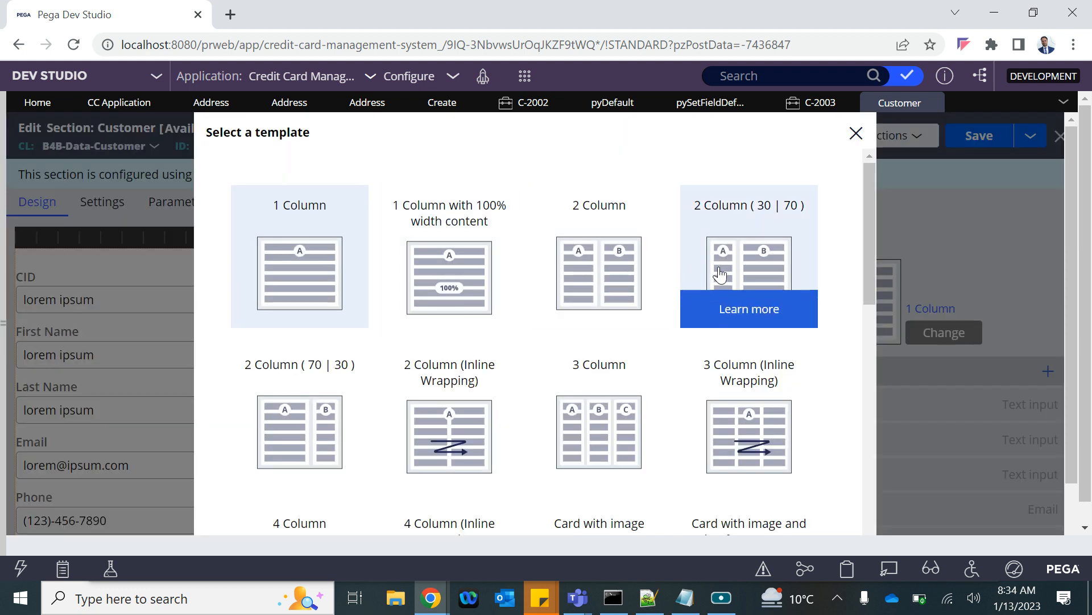
click(578, 285)
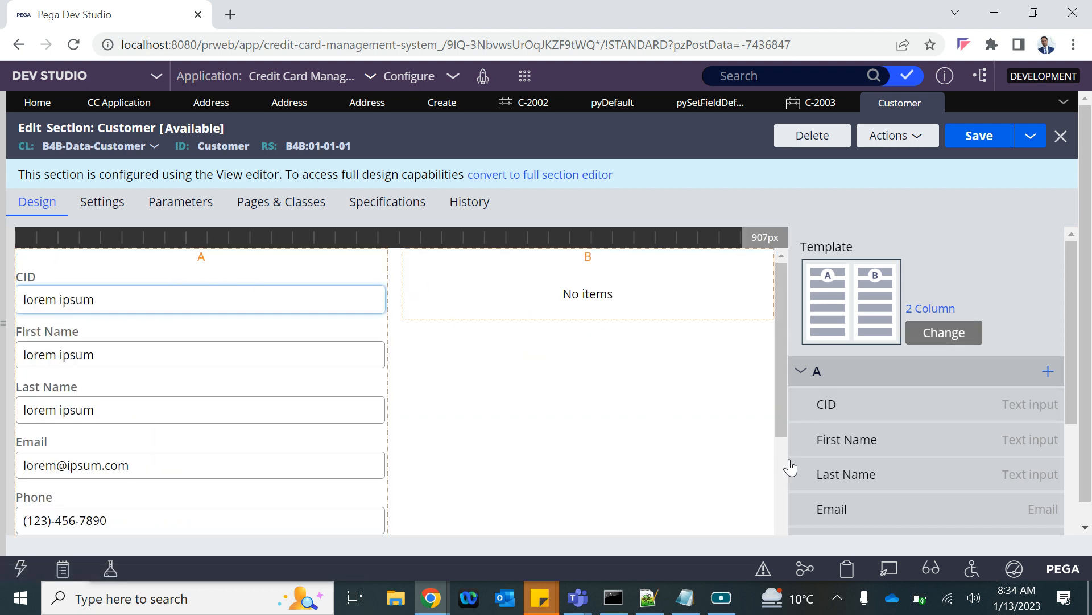
- Move the First Name field above CID in region A, and restore CID to first place
scroll(774, 414, down, 3)
scroll(774, 414, up, 3)
scroll(919, 471, down, 4)
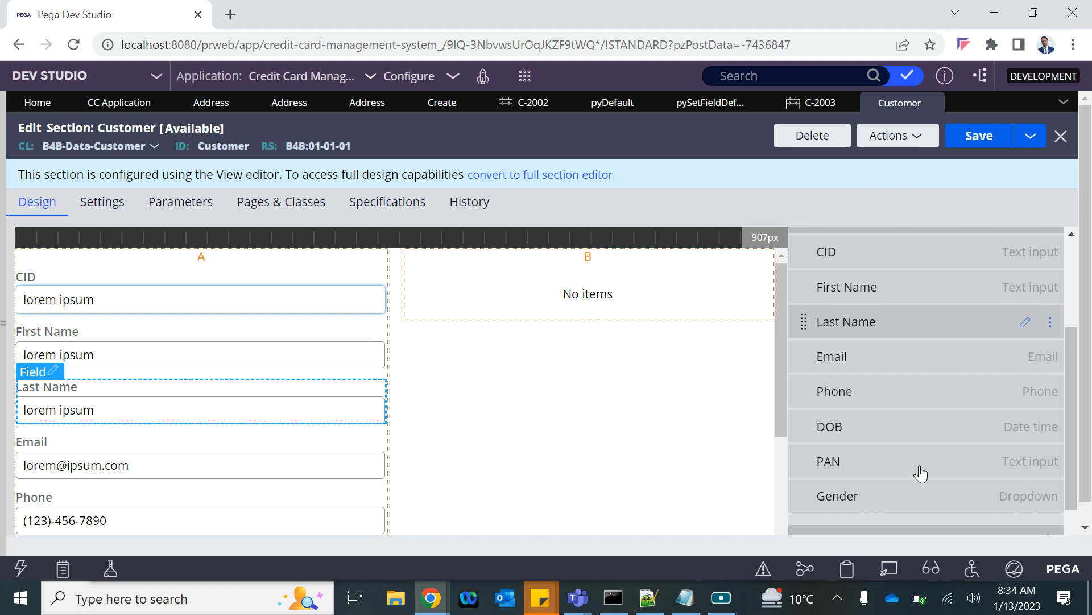
scroll(864, 399, up, 4)
scroll(878, 339, down, 4)
scroll(877, 337, up, 4)
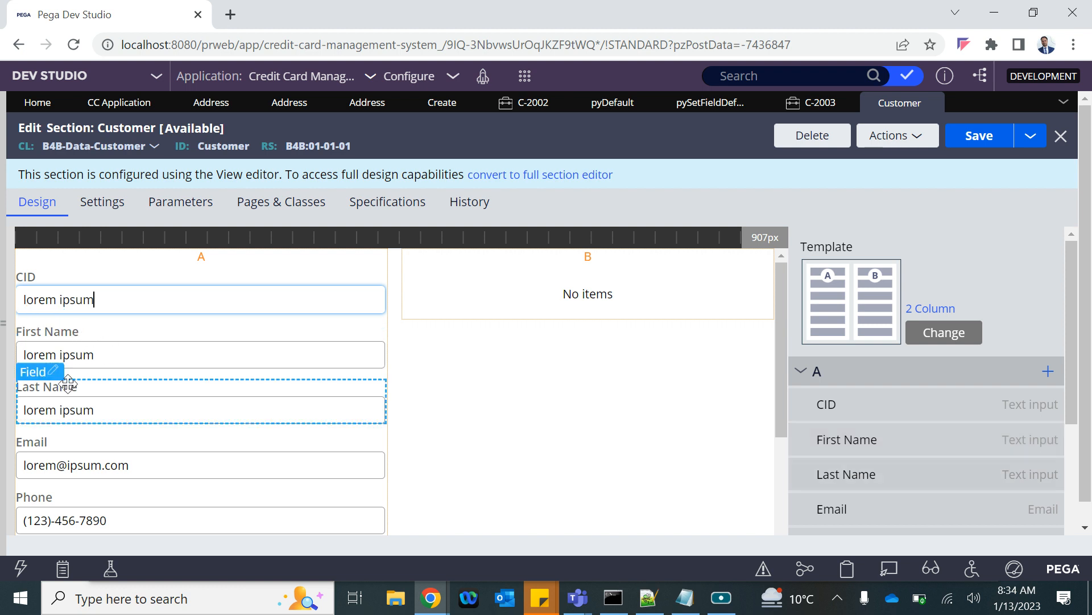
drag(63, 324, 214, 283)
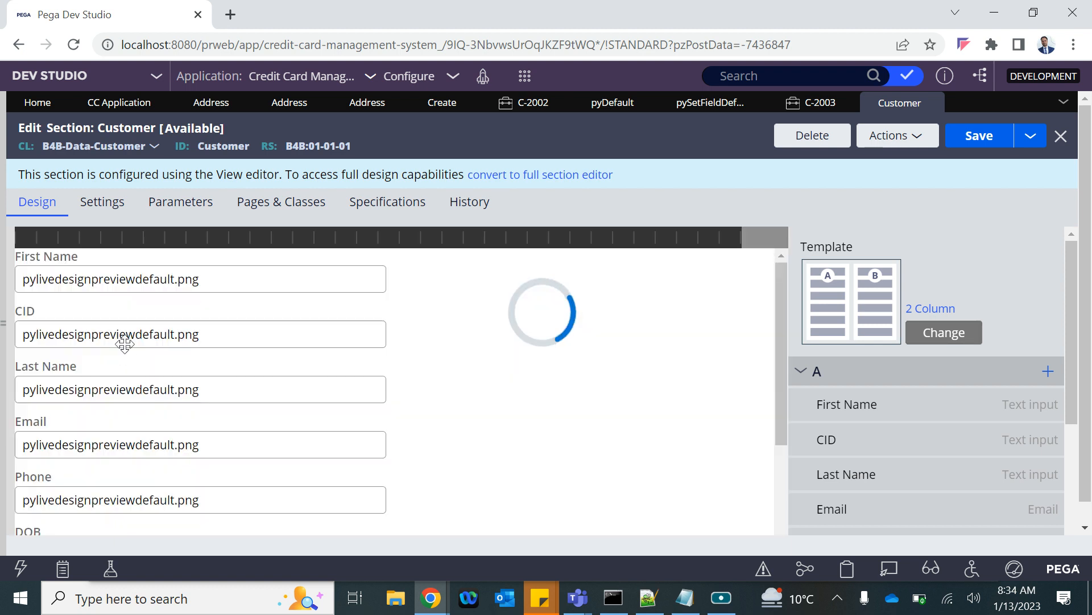
drag(120, 340, 130, 260)
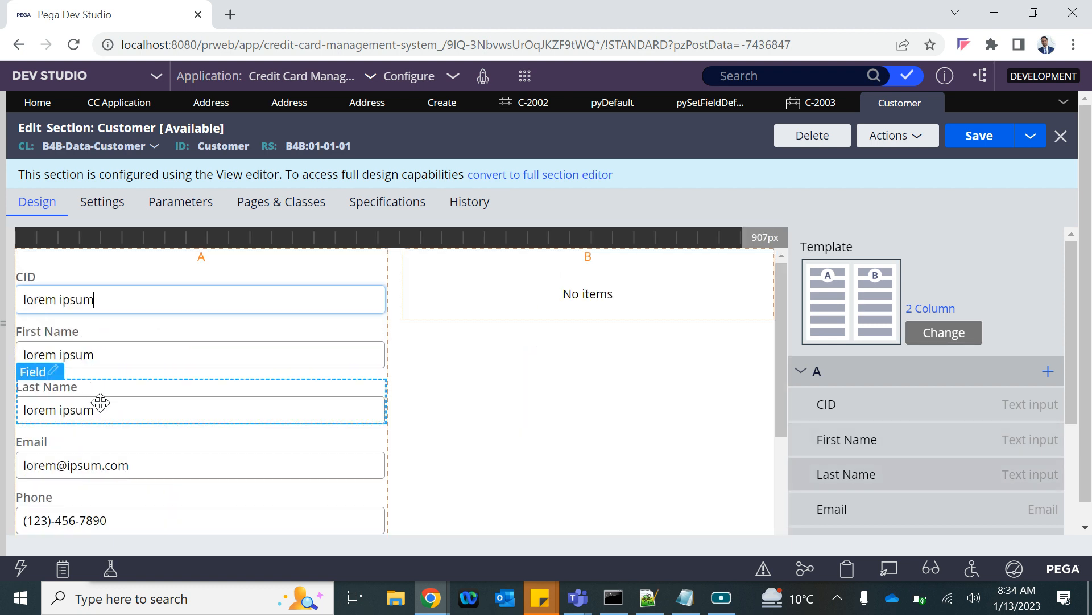
- Move the Email and Phone fields from region A to region B, with Email placed above Phone
drag(146, 453, 608, 279)
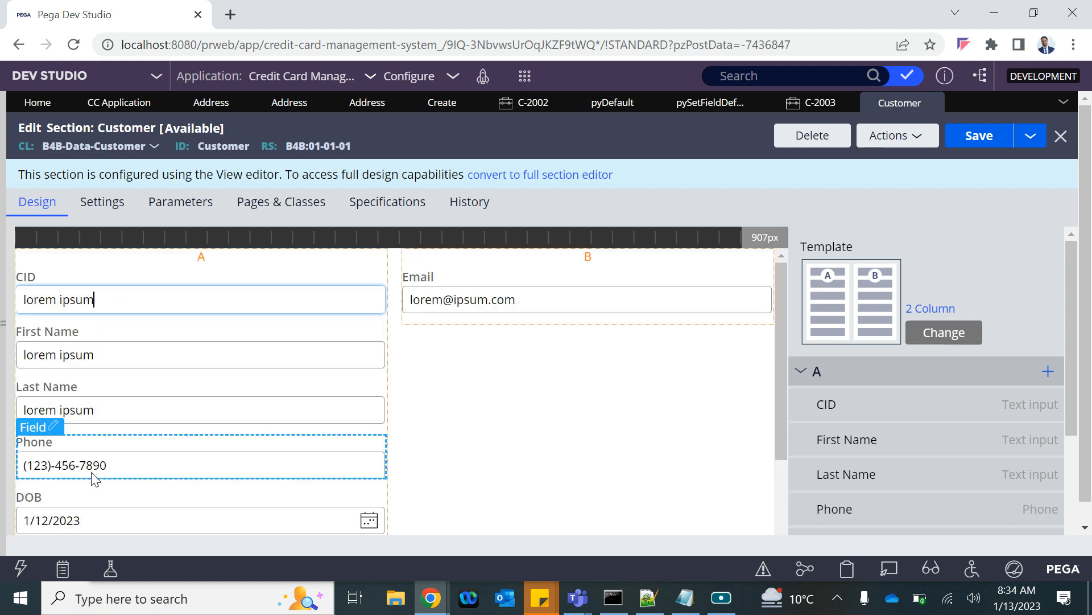
scroll(853, 495, down, 4)
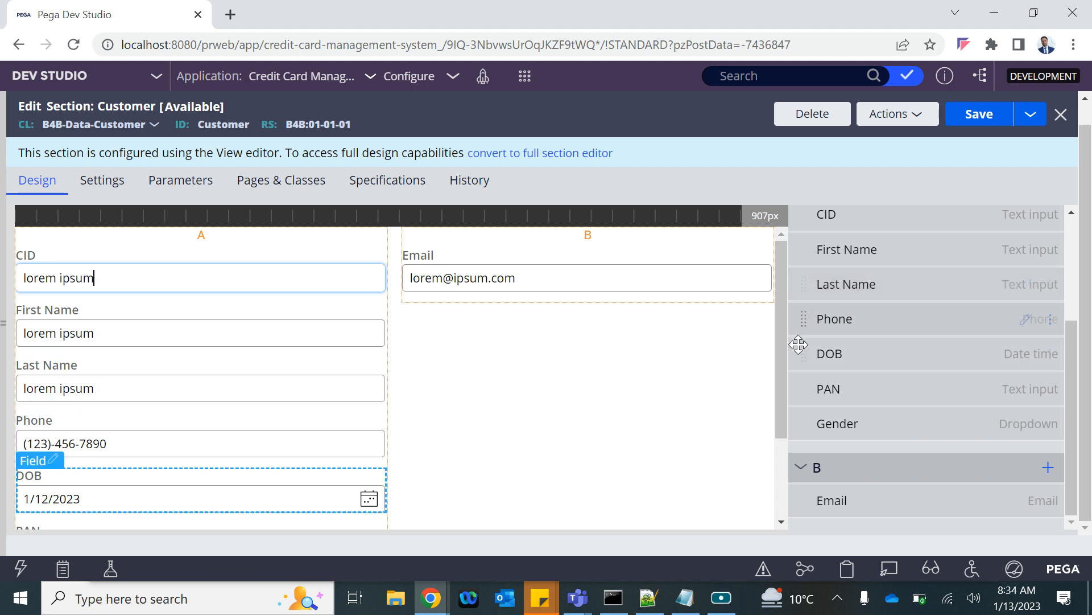
drag(808, 323, 814, 549)
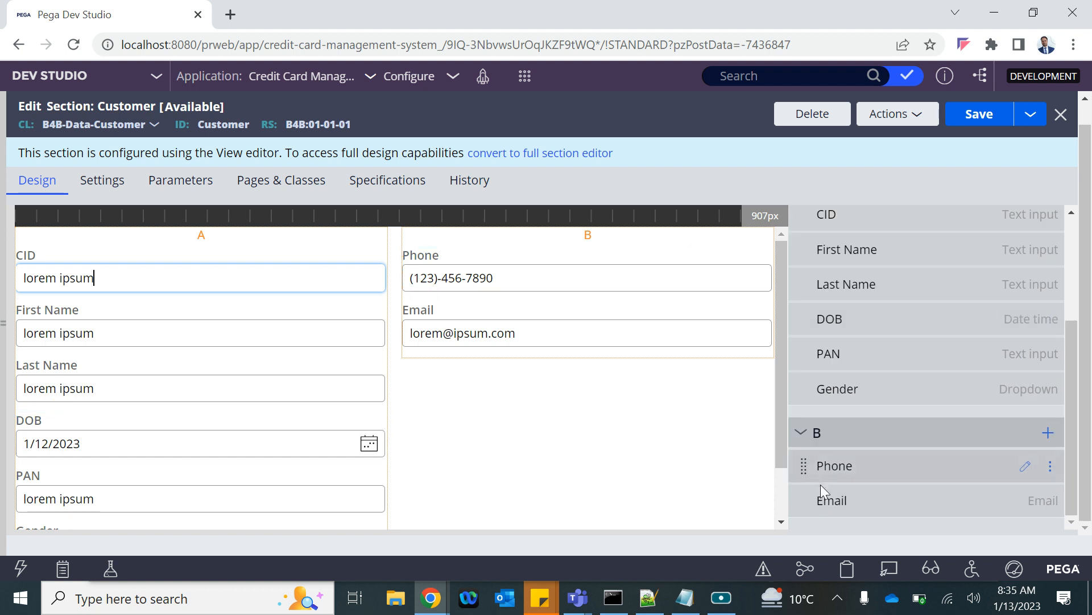
drag(803, 500, 800, 459)
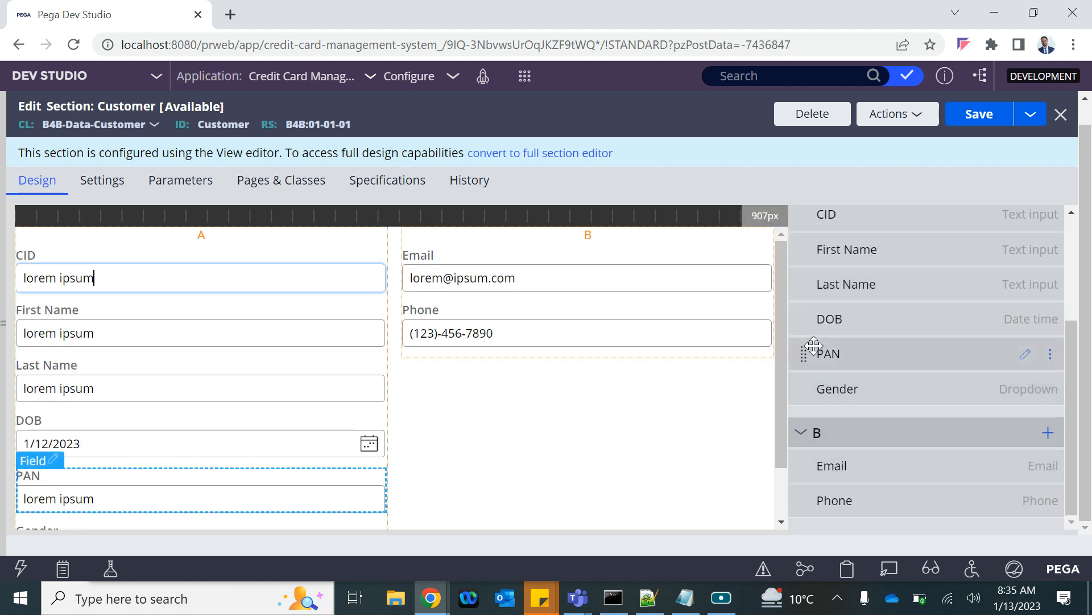
- Move PAN below Phone and Gender above Email in region B, and save the Customer section
drag(814, 344, 795, 523)
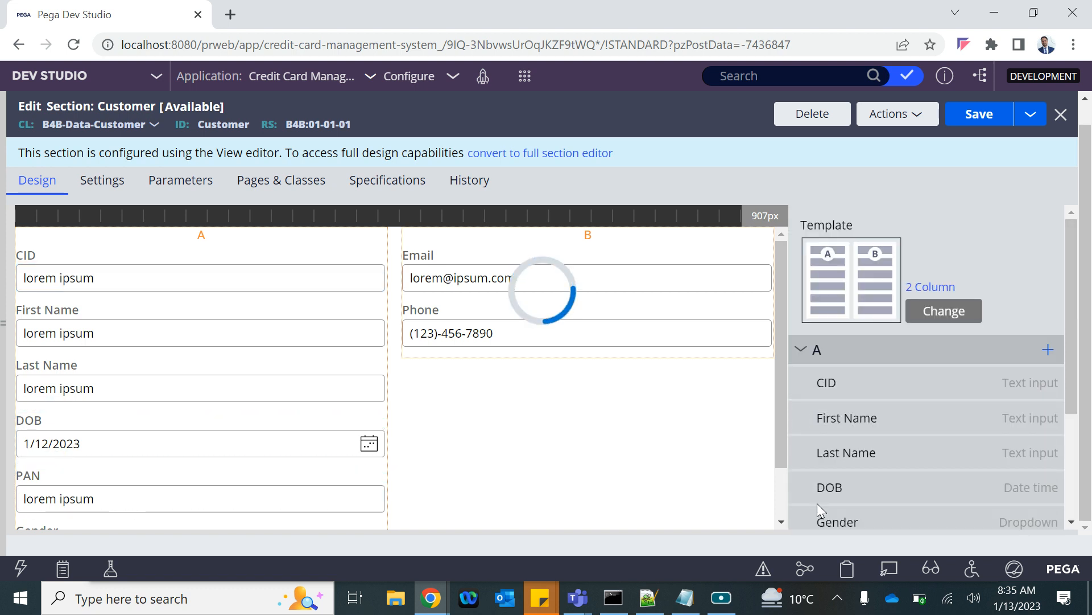
scroll(862, 452, down, 3)
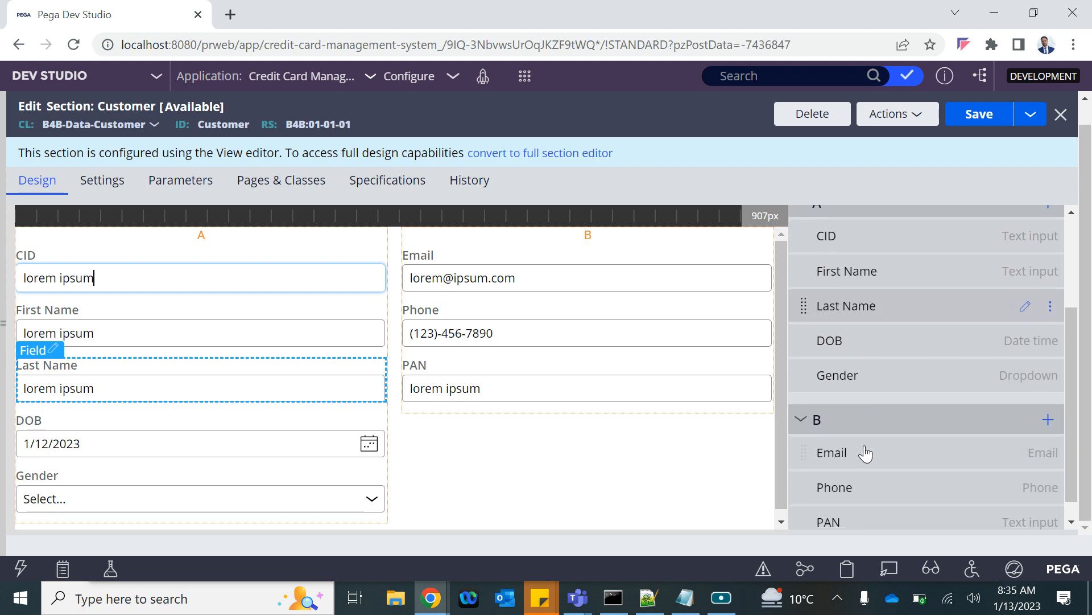
scroll(865, 454, up, 2)
scroll(865, 454, down, 2)
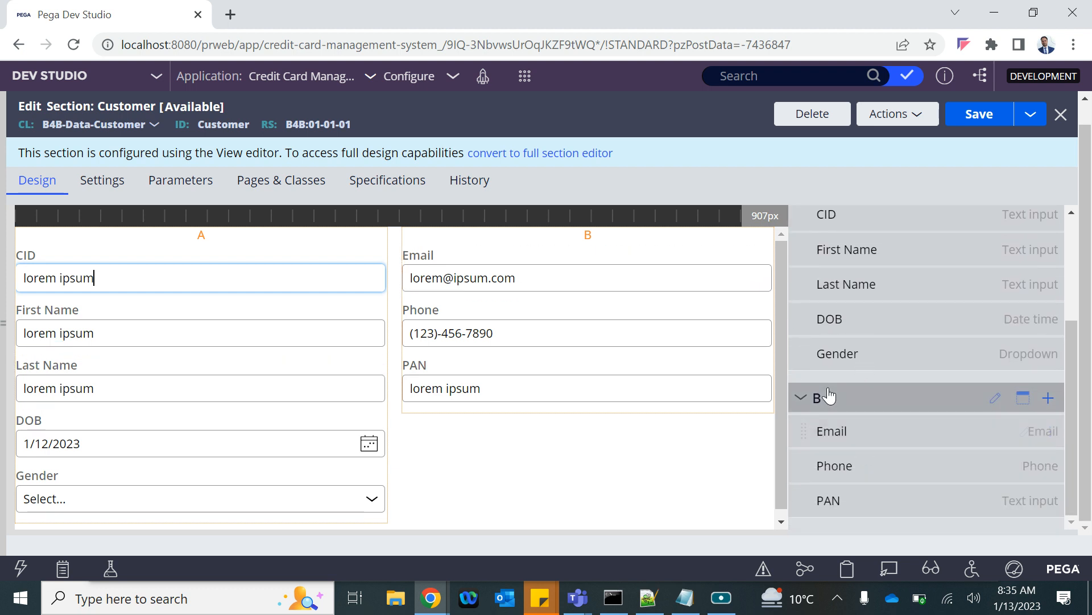
drag(804, 357, 804, 404)
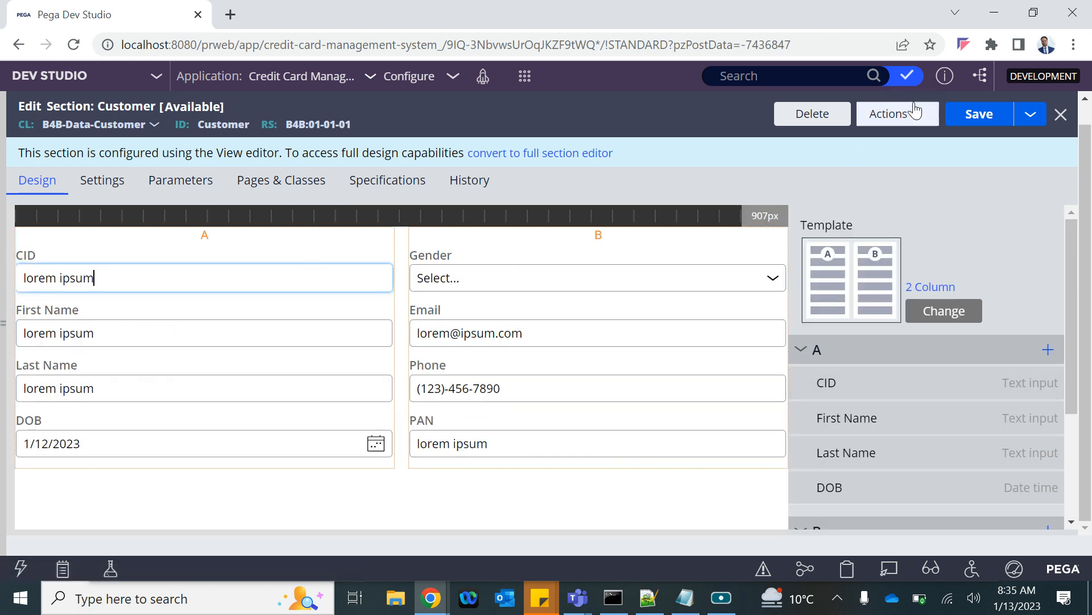
click(982, 122)
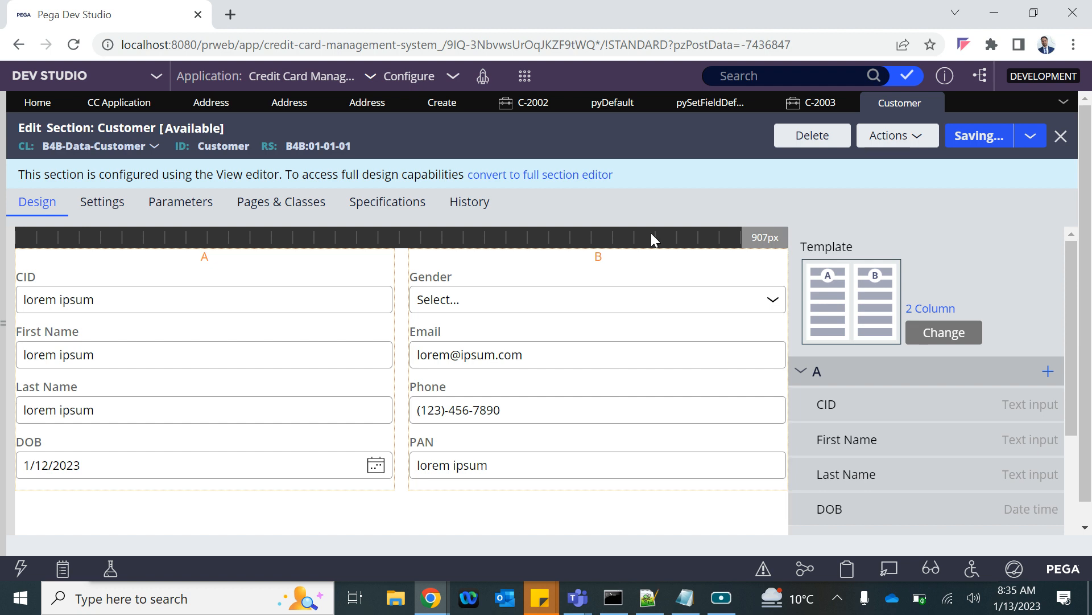
- Close the open cases C-2003 and C-2002 and create a new CC Application case
click(808, 111)
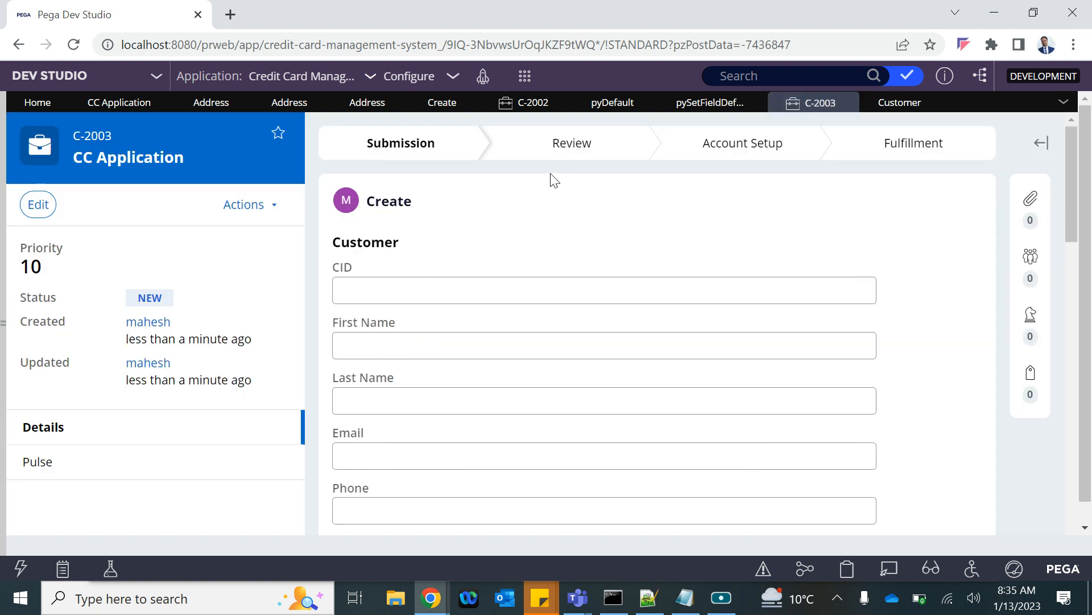
click(848, 103)
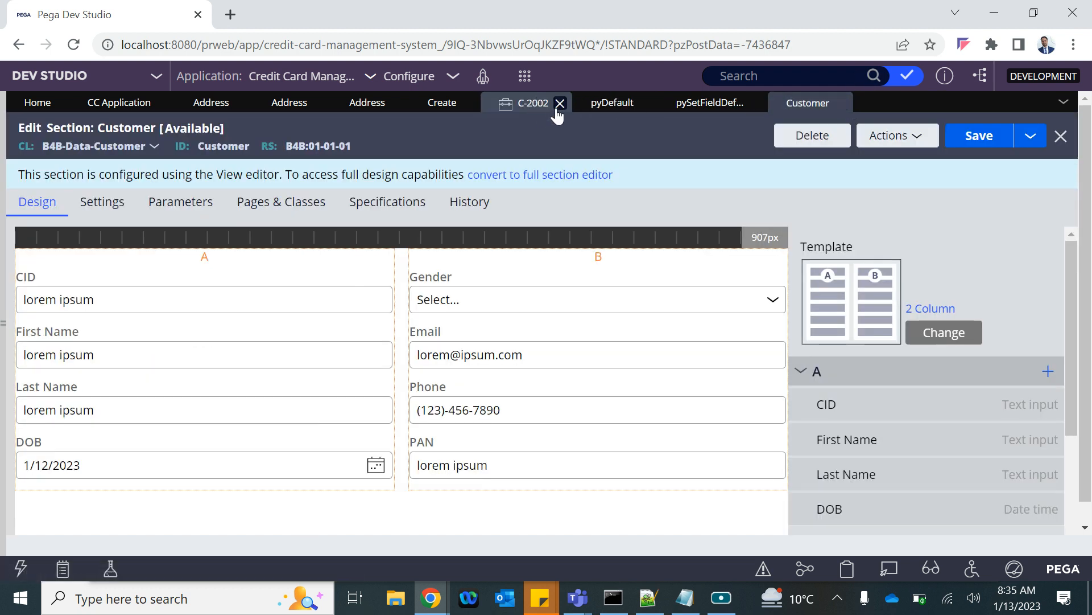
click(556, 102)
click(519, 83)
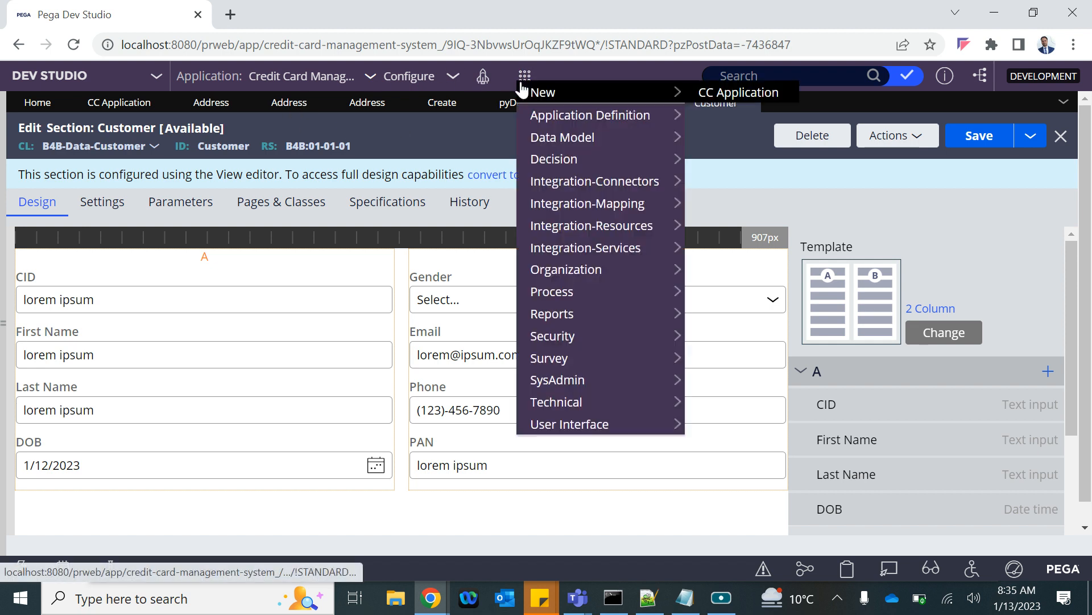
click(712, 93)
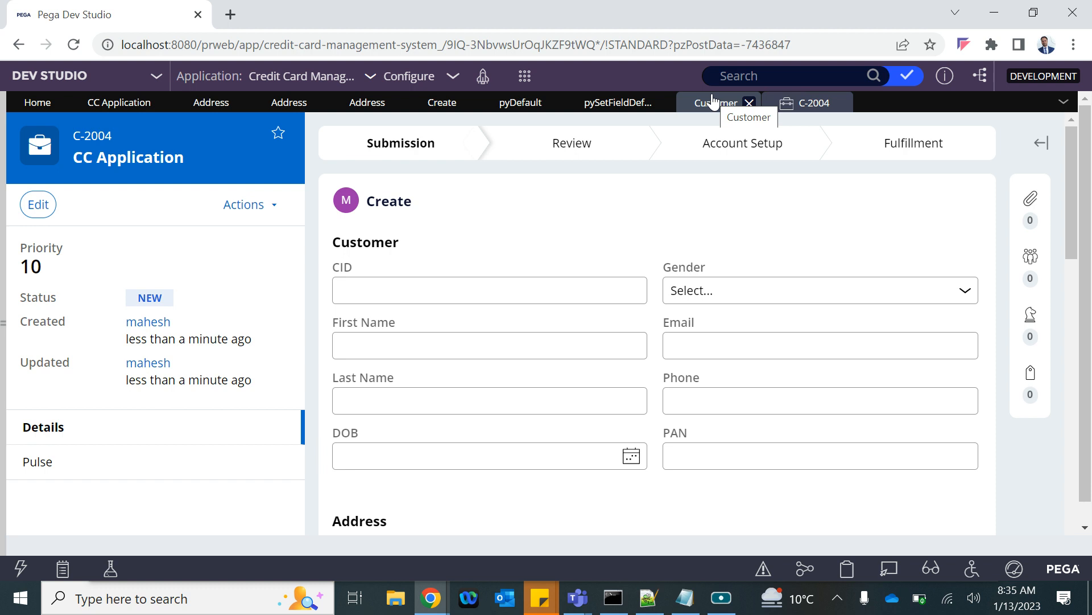
- Examine the layout of the Customer, Address and Employment sections in the new case's Create form
scroll(826, 181, down, 1)
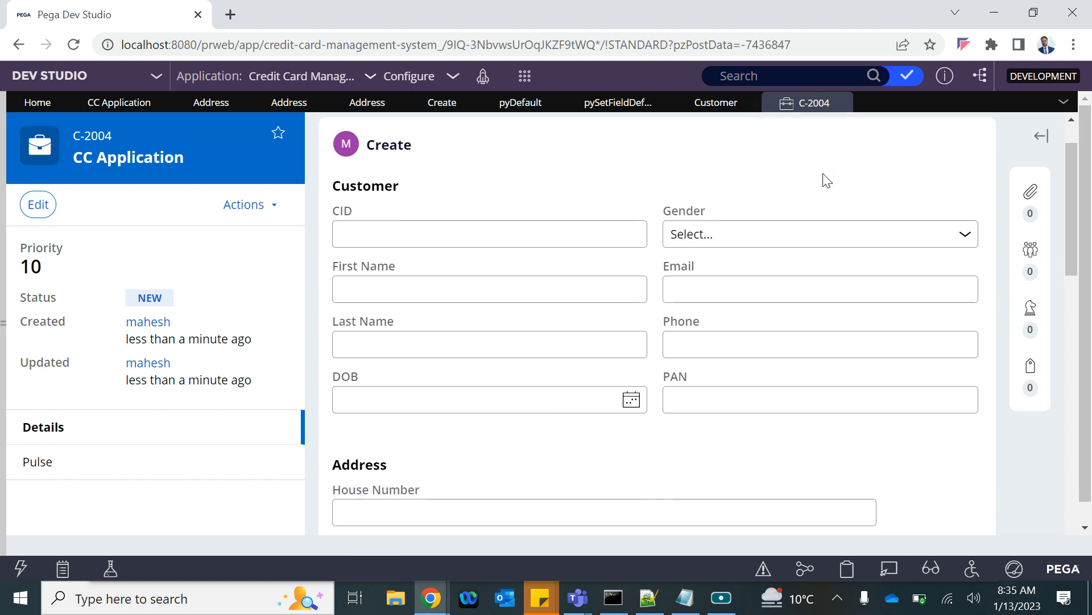
scroll(827, 180, down, 3)
scroll(825, 170, down, 5)
scroll(821, 169, up, 9)
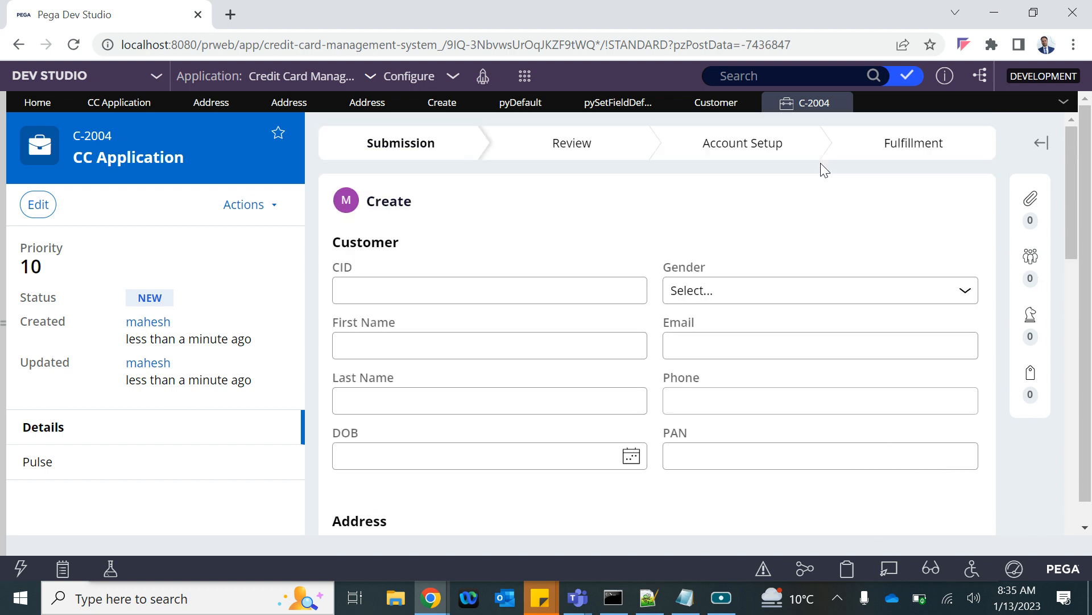
scroll(746, 391, down, 11)
scroll(743, 378, up, 3)
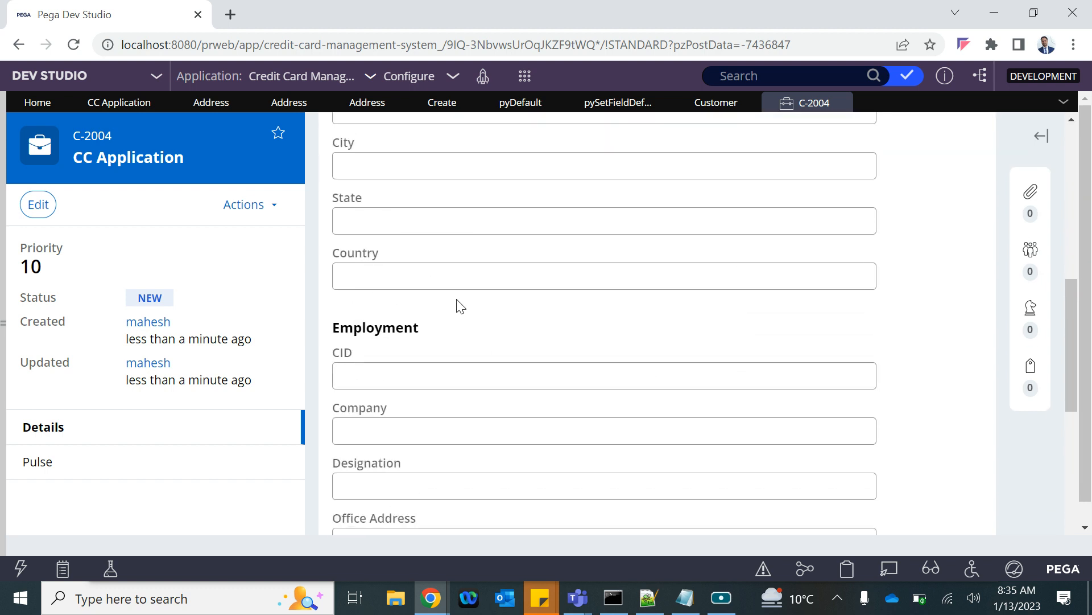
scroll(470, 278, up, 4)
- Return to the Address section rule and change its template to 2 Column
click(339, 108)
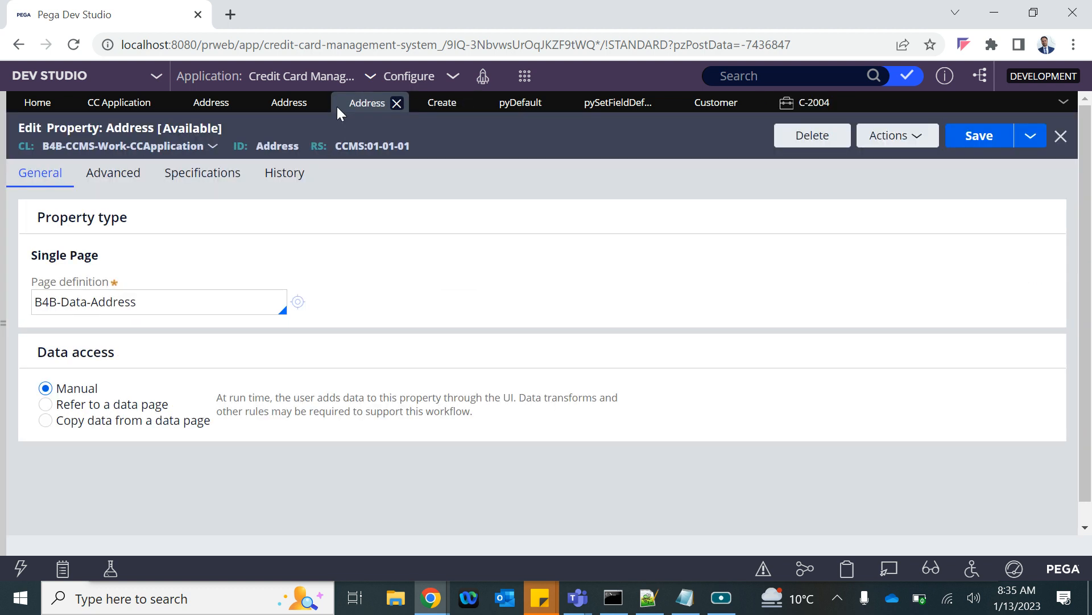
click(268, 105)
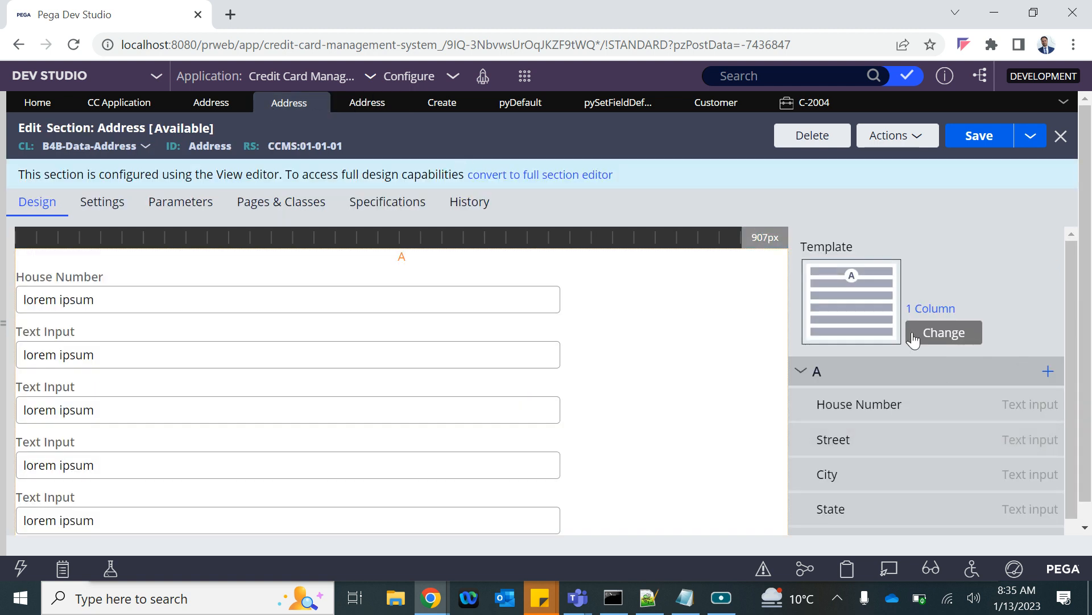
click(948, 341)
click(576, 266)
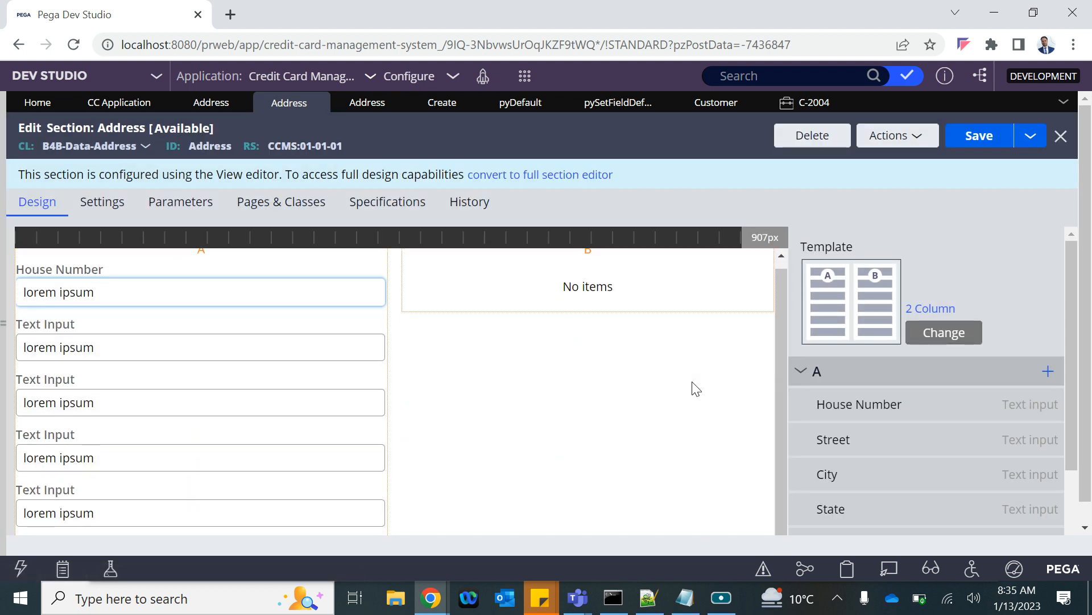
- Move the Street and State fields from region A to region B, and save the Address section
scroll(877, 471, down, 5)
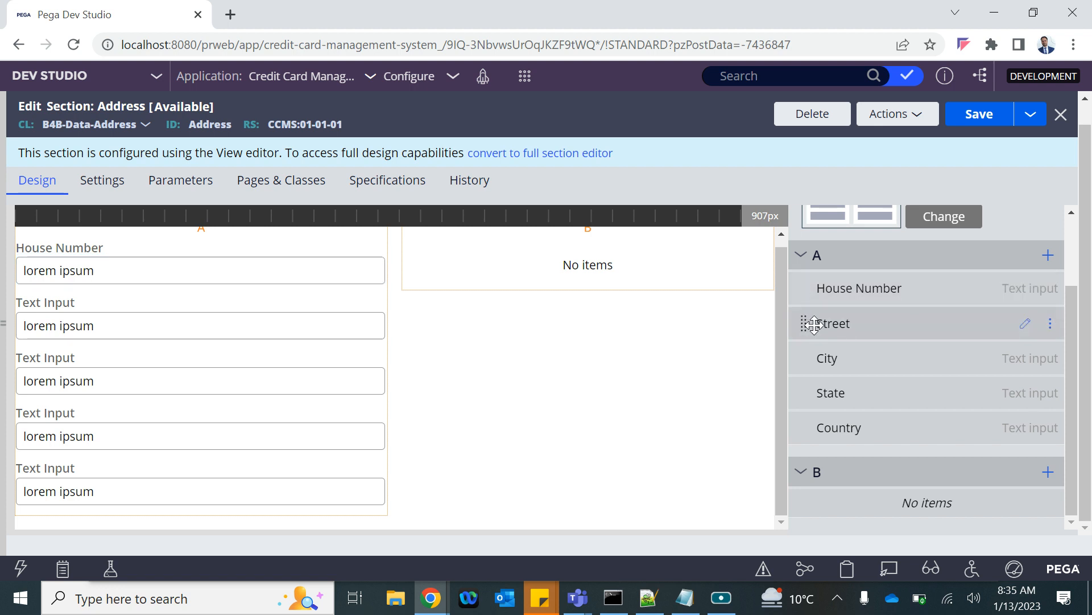
drag(808, 325, 821, 496)
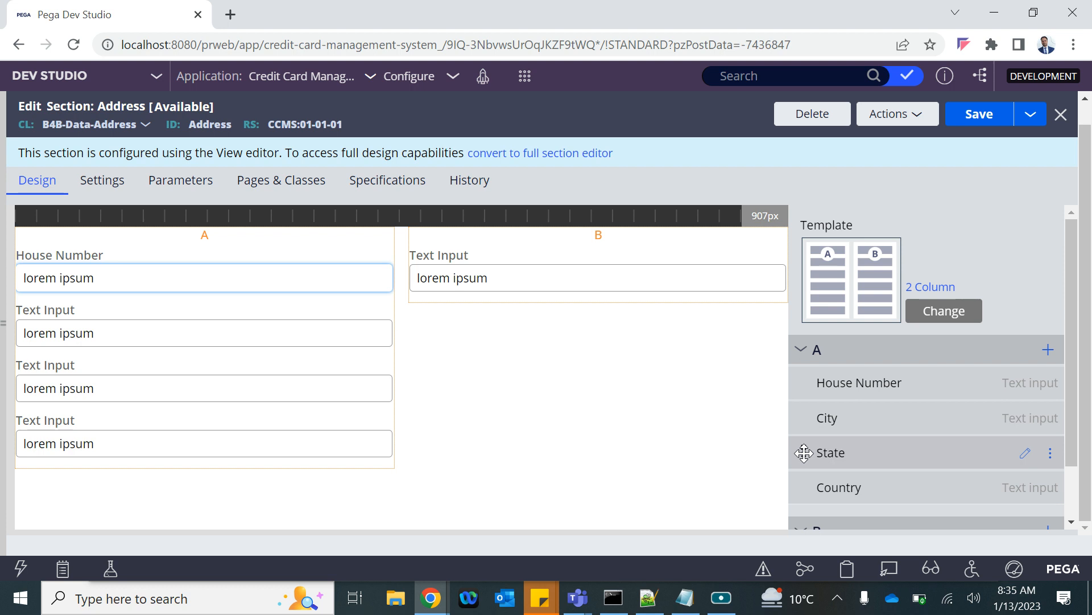
drag(804, 452, 806, 522)
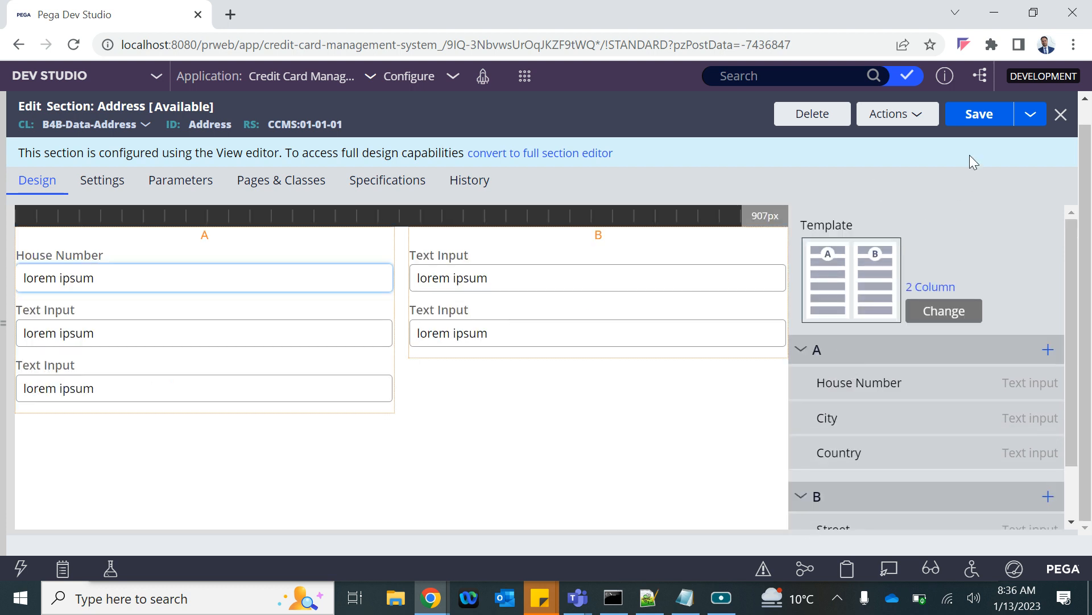
click(974, 119)
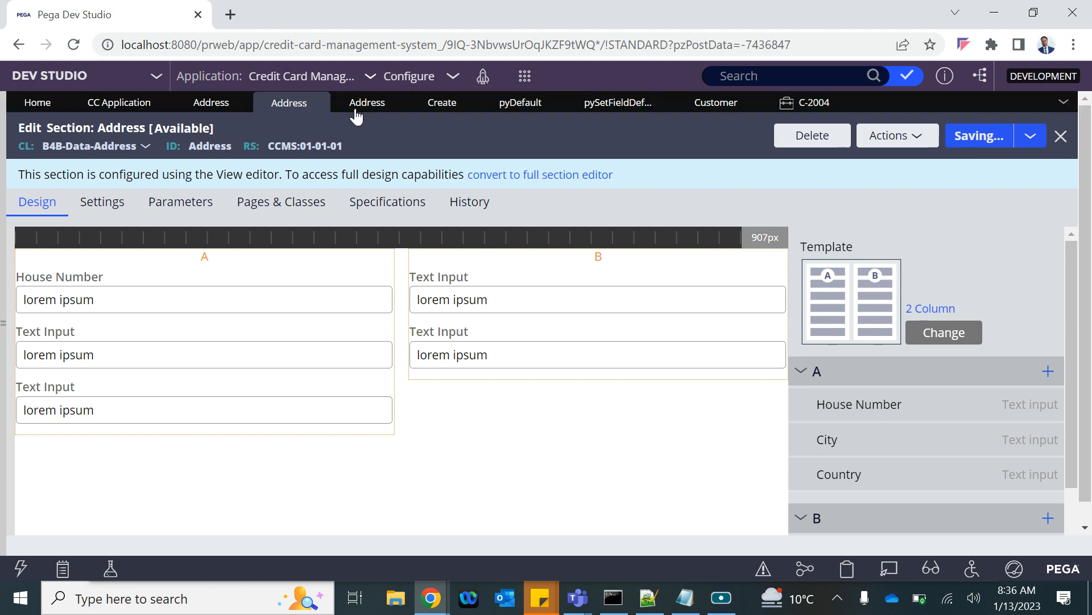
- Open the Employment section rule from the Create section and change its template to 2 Column
click(441, 102)
scroll(307, 454, down, 3)
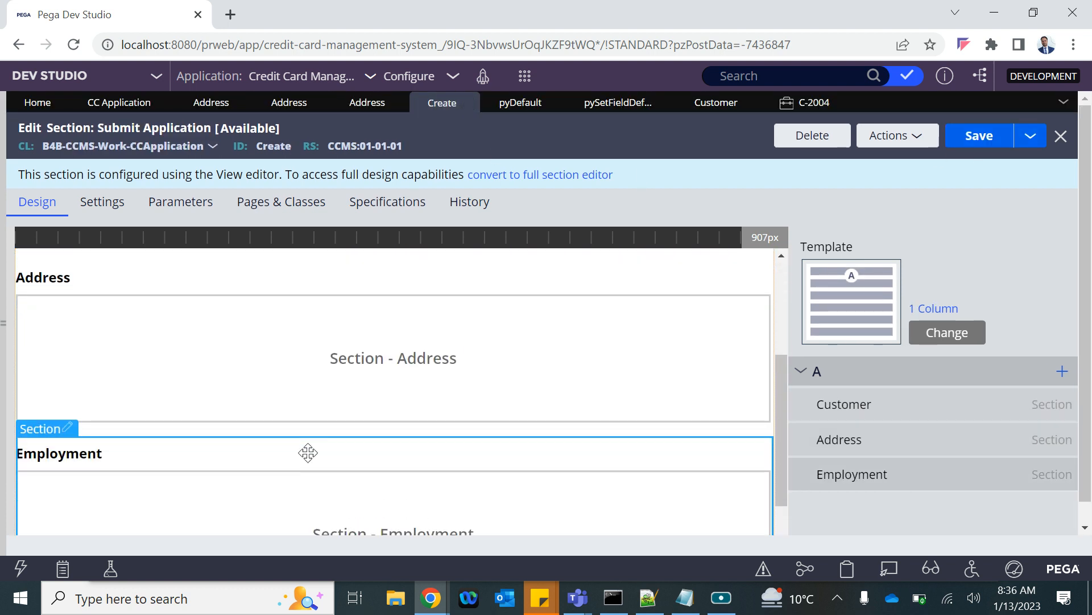
scroll(296, 398, down, 1)
double_click(218, 459)
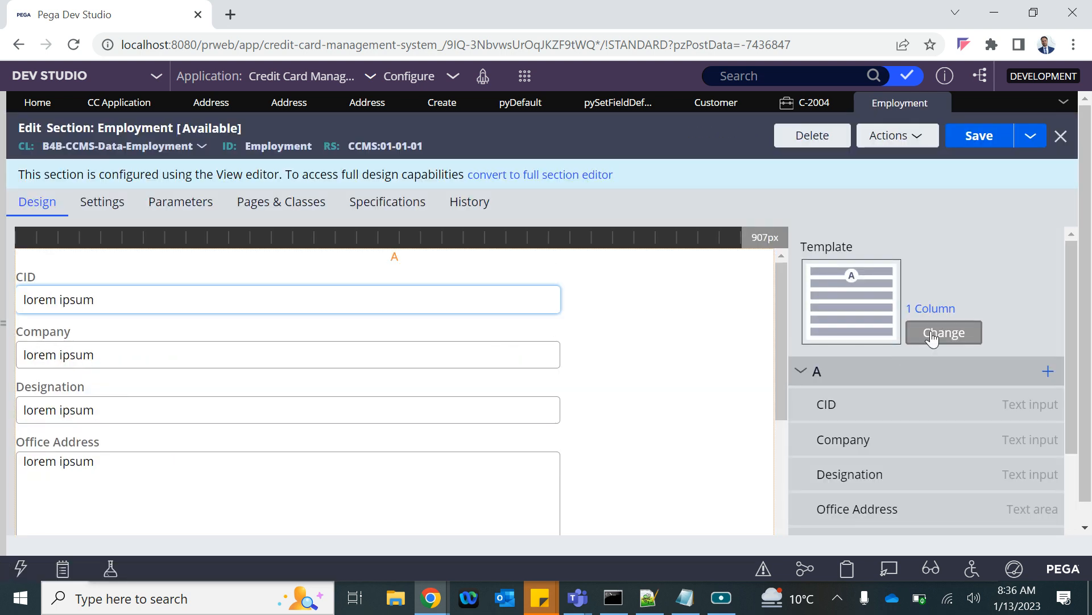
click(932, 338)
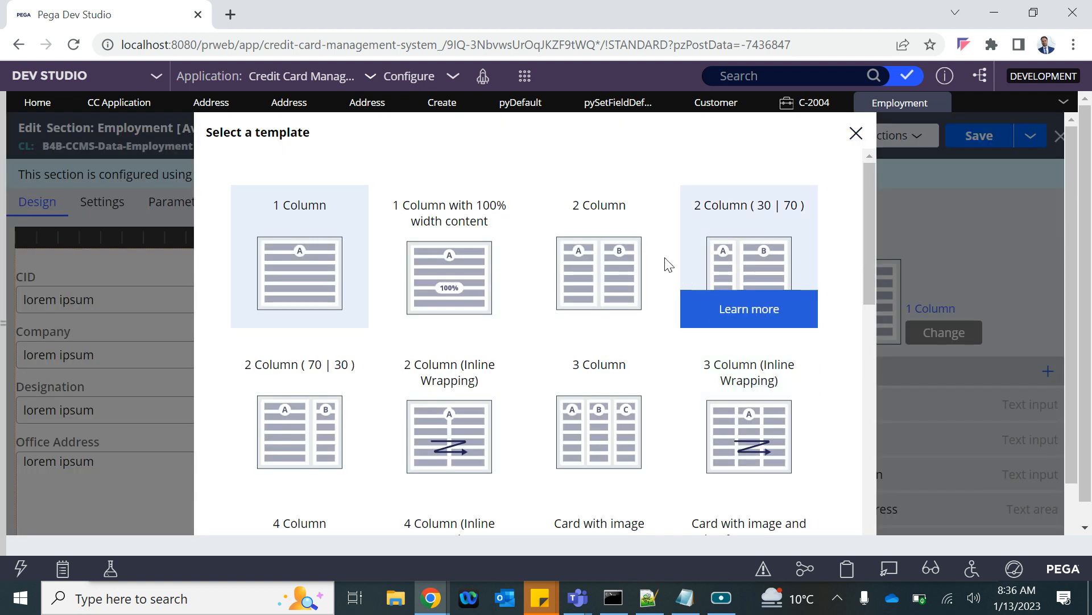
click(611, 258)
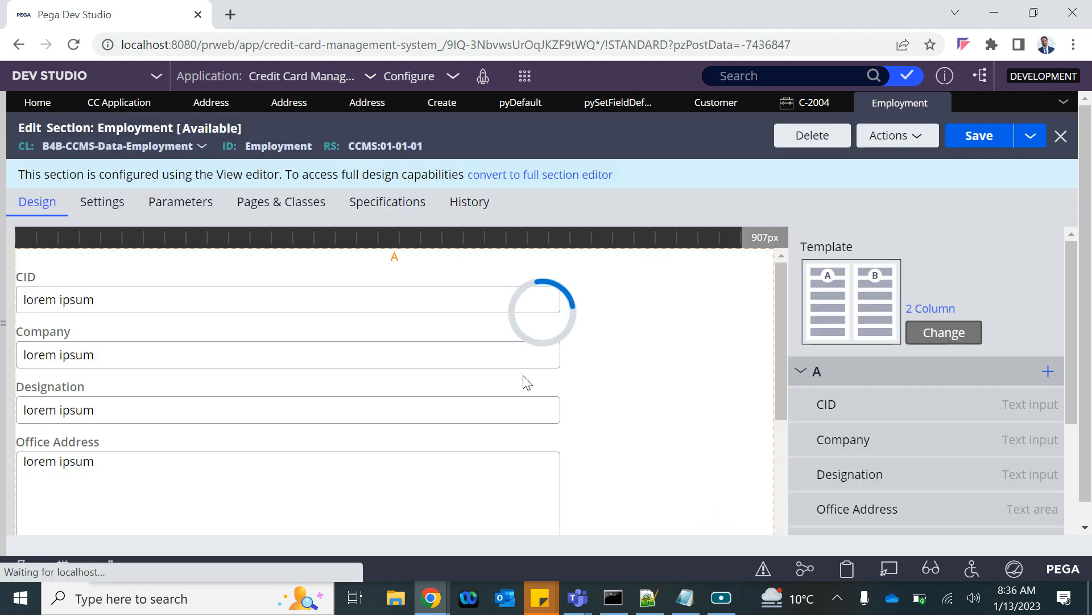
- Move the Company and Office Address fields of the Employment section from region A to region B
scroll(541, 444, down, 3)
scroll(541, 444, up, 3)
scroll(940, 473, down, 4)
scroll(940, 473, up, 2)
scroll(930, 405, down, 2)
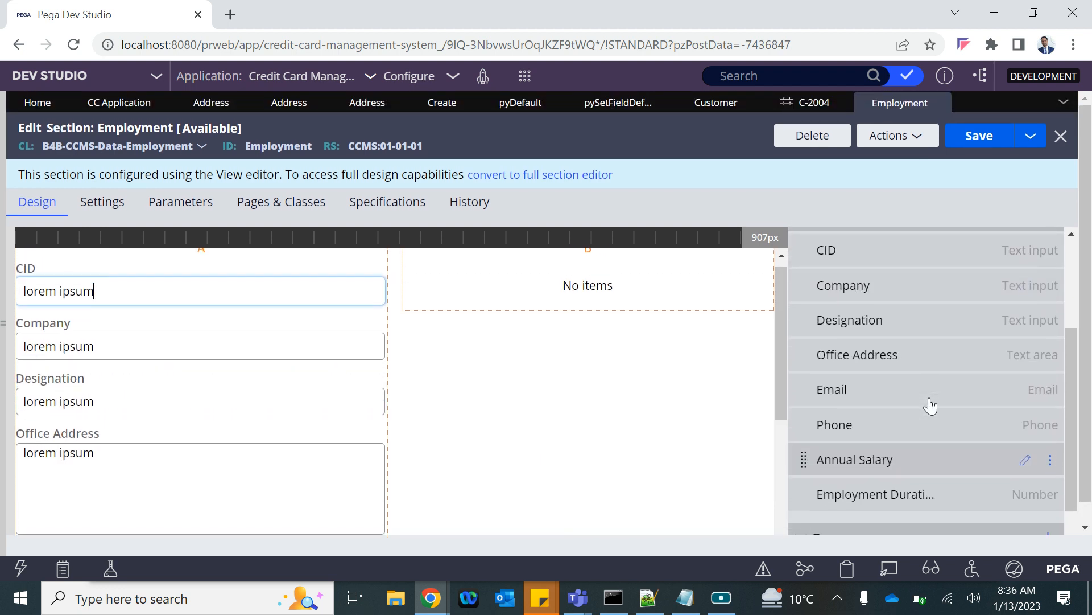
scroll(930, 405, up, 1)
scroll(931, 405, down, 1)
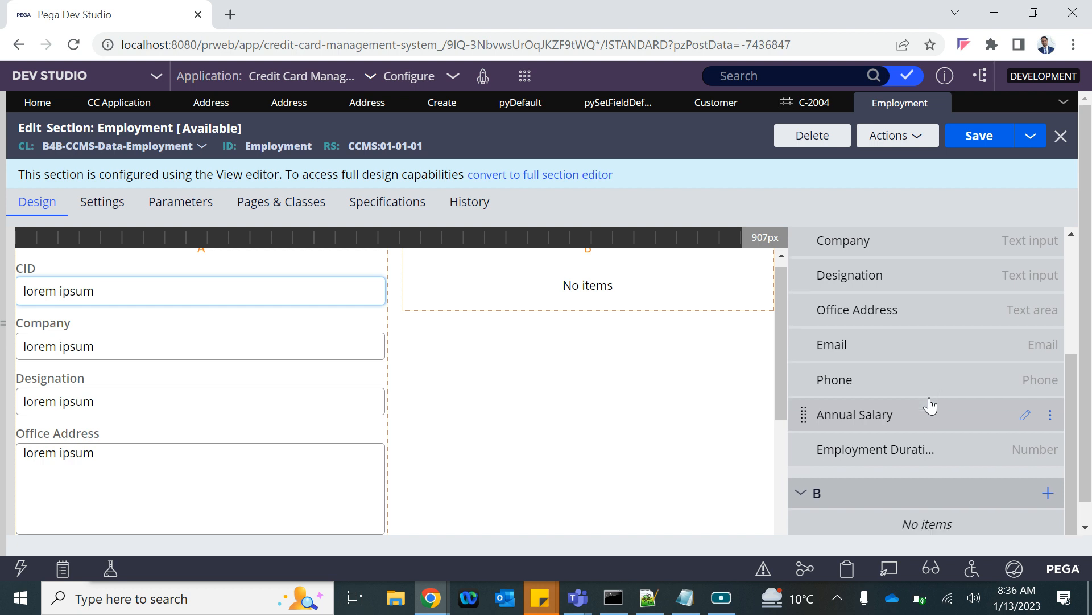
drag(806, 241, 819, 523)
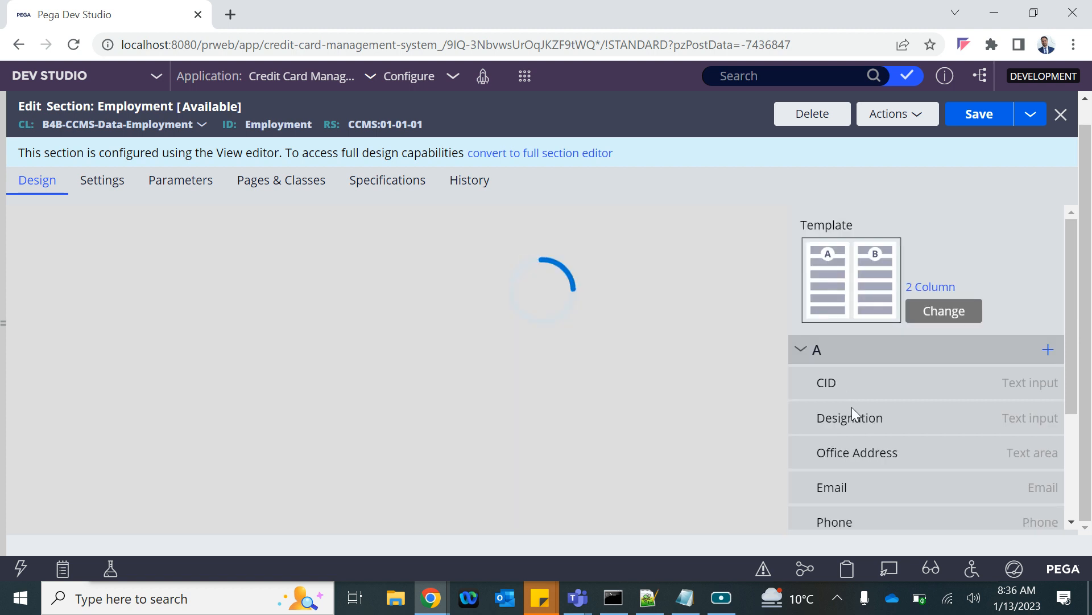
scroll(847, 407, down, 2)
drag(807, 335, 838, 520)
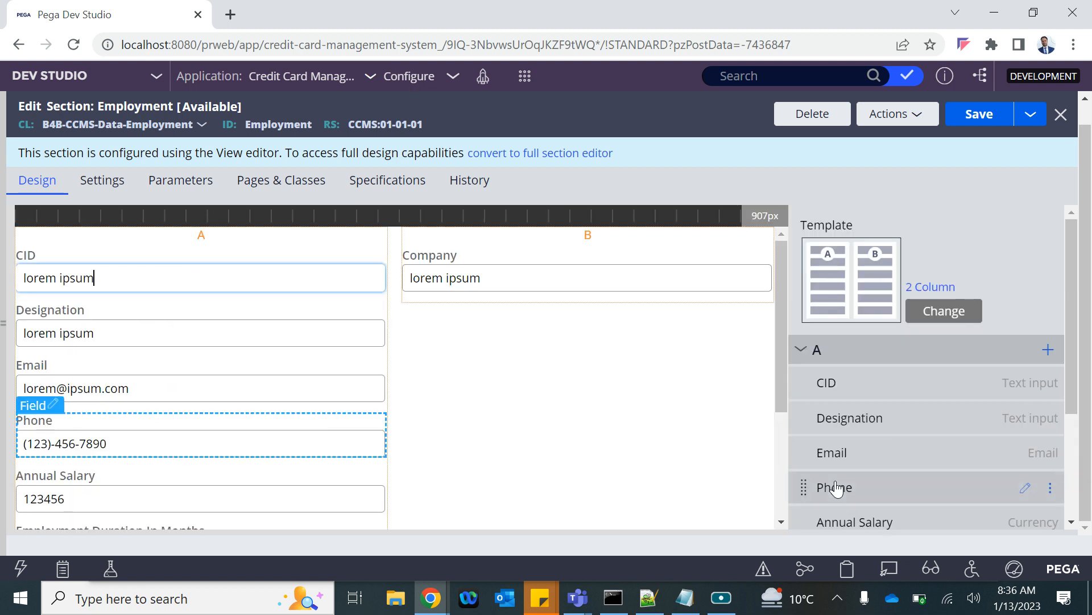
- Reorder region B of the Employment section so that Company comes before Office Address
scroll(837, 488, down, 3)
drag(804, 423, 813, 529)
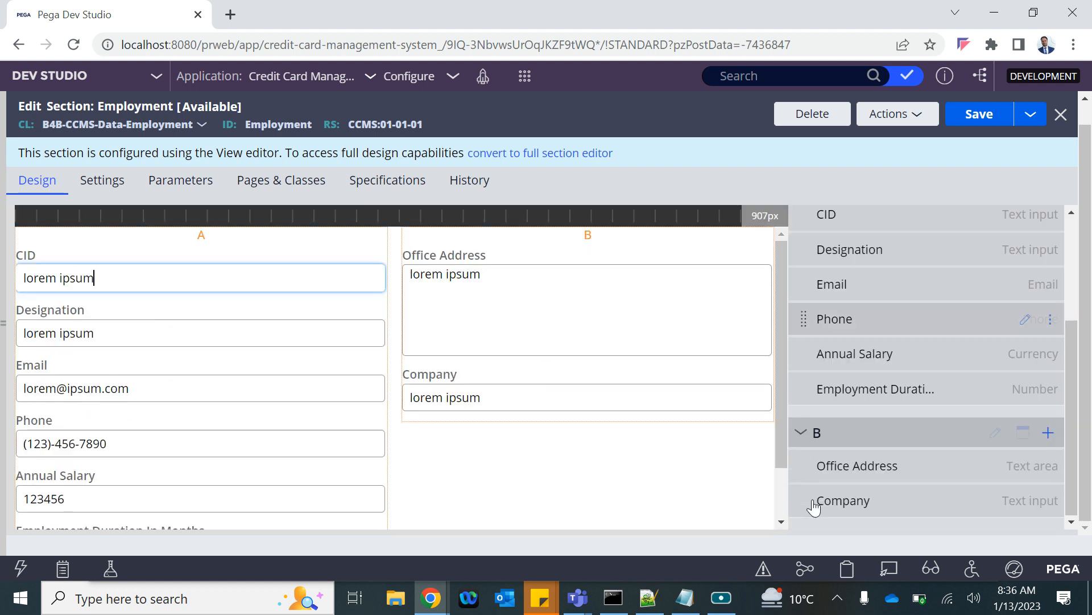
drag(814, 506, 796, 463)
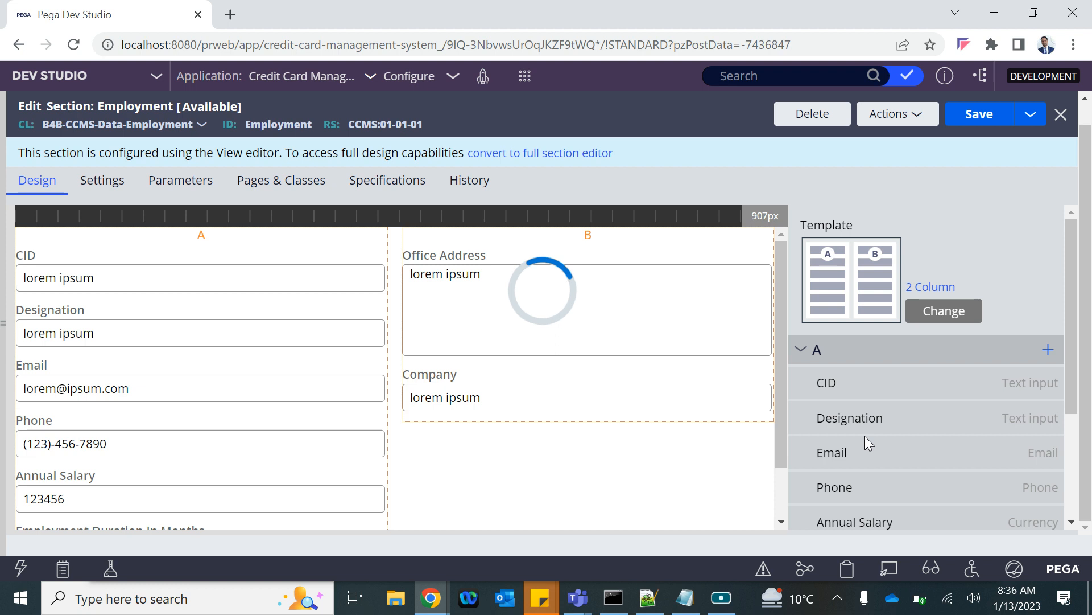
- Move the Email field from region A to the end of region B, and save the Employment section
scroll(865, 442, down, 3)
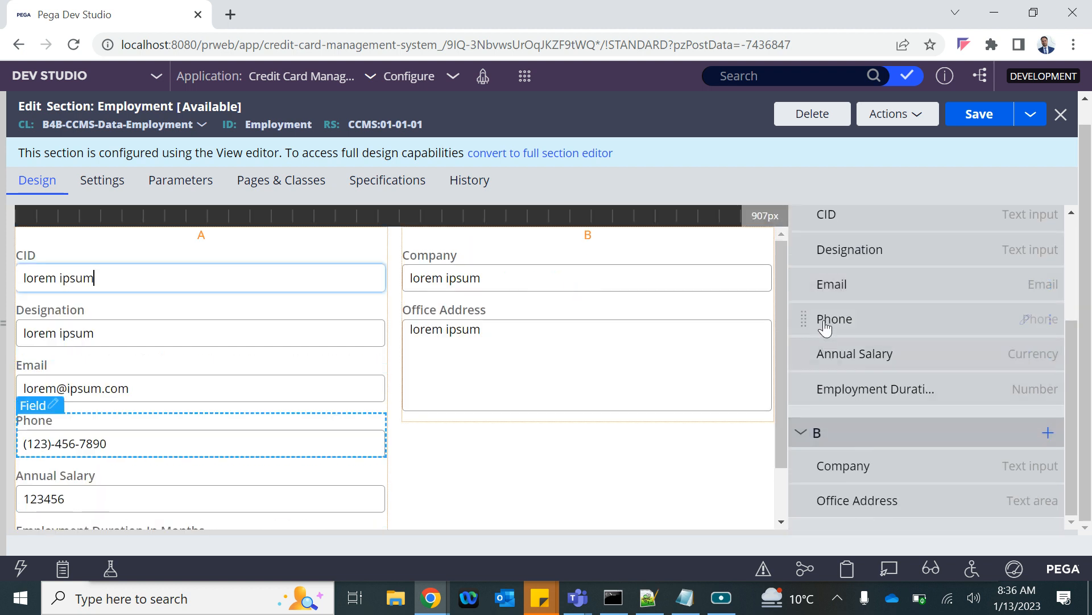
drag(805, 283, 828, 531)
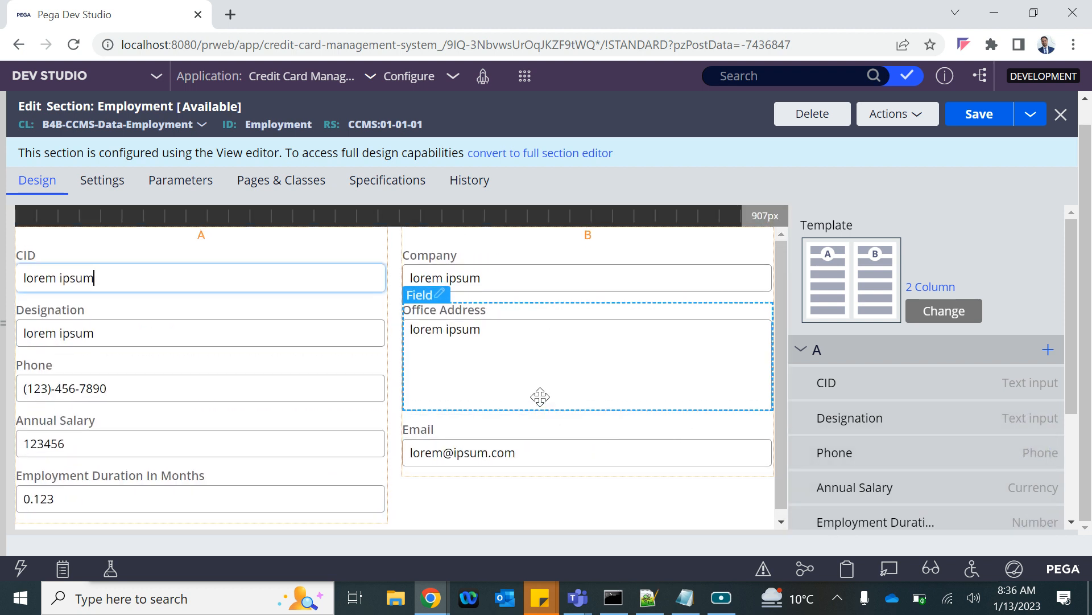
scroll(924, 468, down, 3)
scroll(922, 468, down, 1)
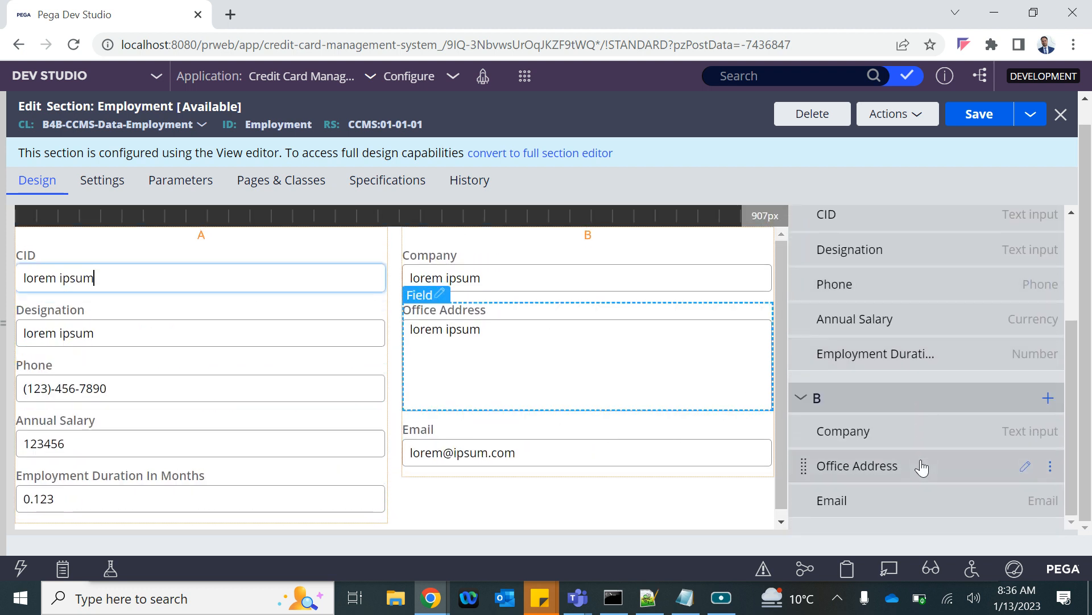
scroll(922, 467, up, 4)
click(976, 114)
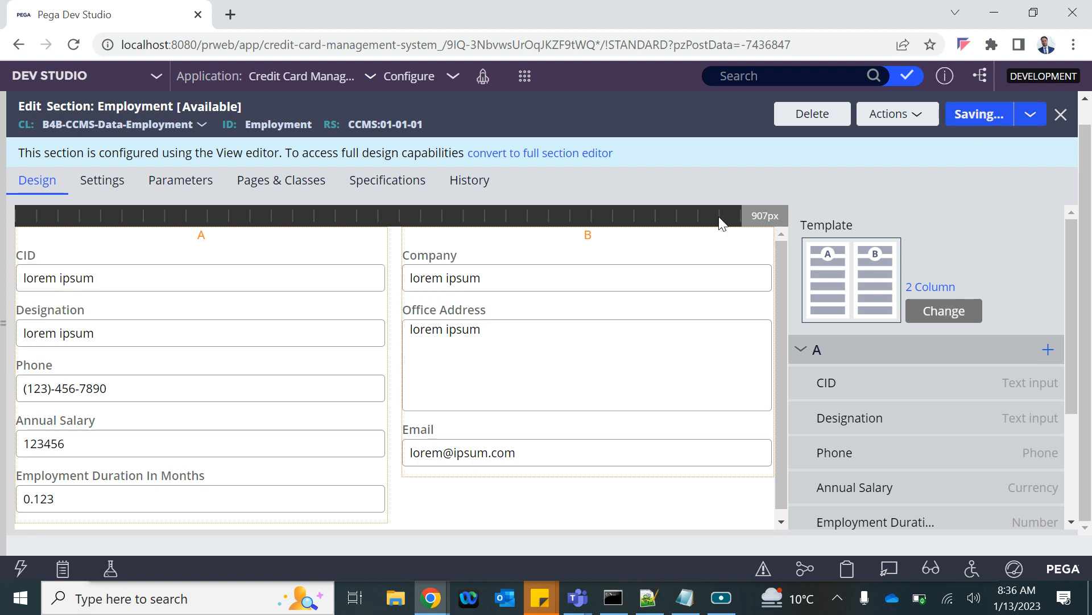
- Close the open case C-2004 and create a new CC Application case
click(840, 104)
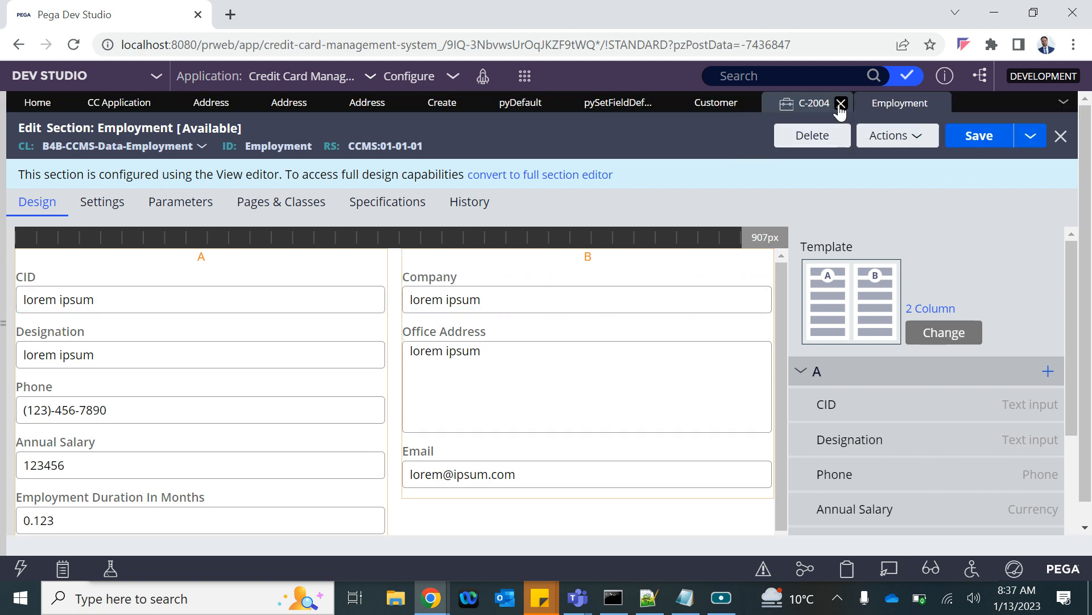
click(525, 76)
mouse_move(654, 92)
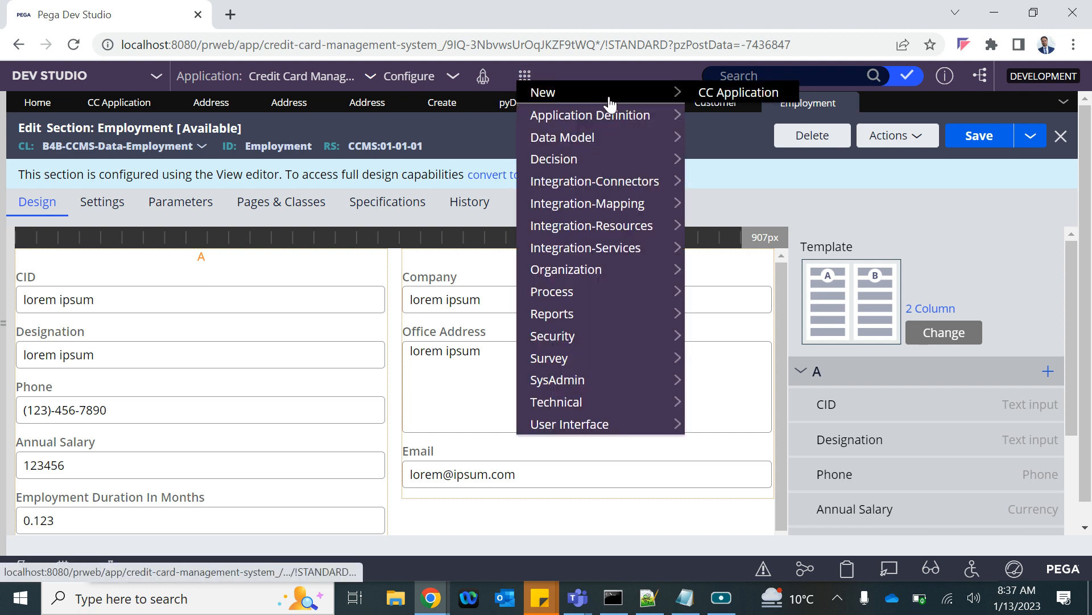
click(708, 94)
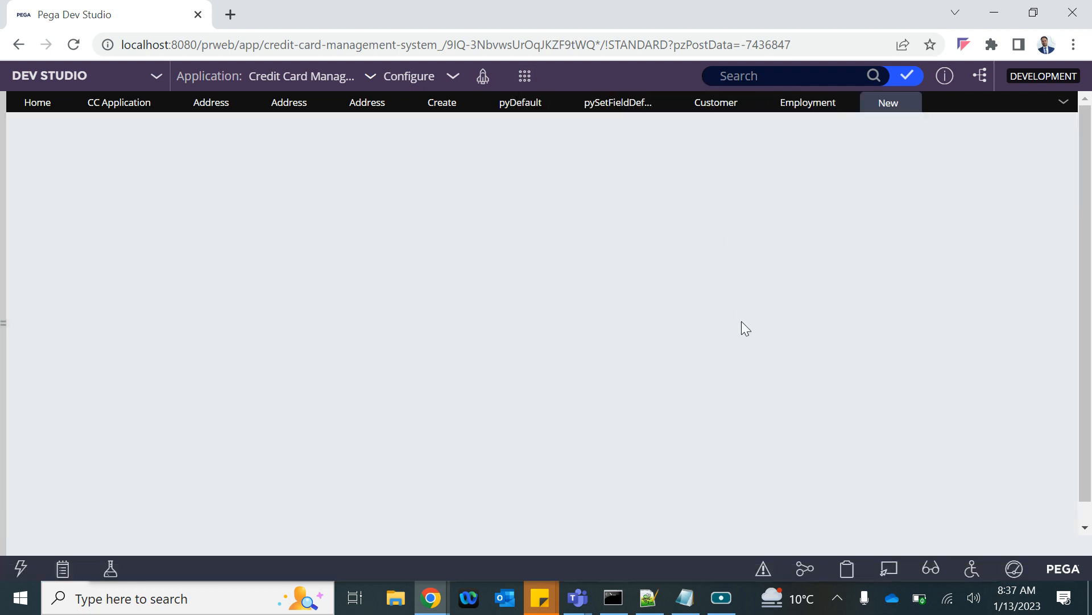
- Examine the two-column layout of the Customer, Address and Employment sections in the new case's Create form
scroll(576, 418, down, 4)
scroll(575, 418, down, 6)
scroll(576, 418, down, 2)
scroll(576, 418, up, 12)
scroll(576, 419, down, 2)
scroll(576, 418, up, 1)
scroll(576, 418, down, 6)
scroll(576, 418, up, 3)
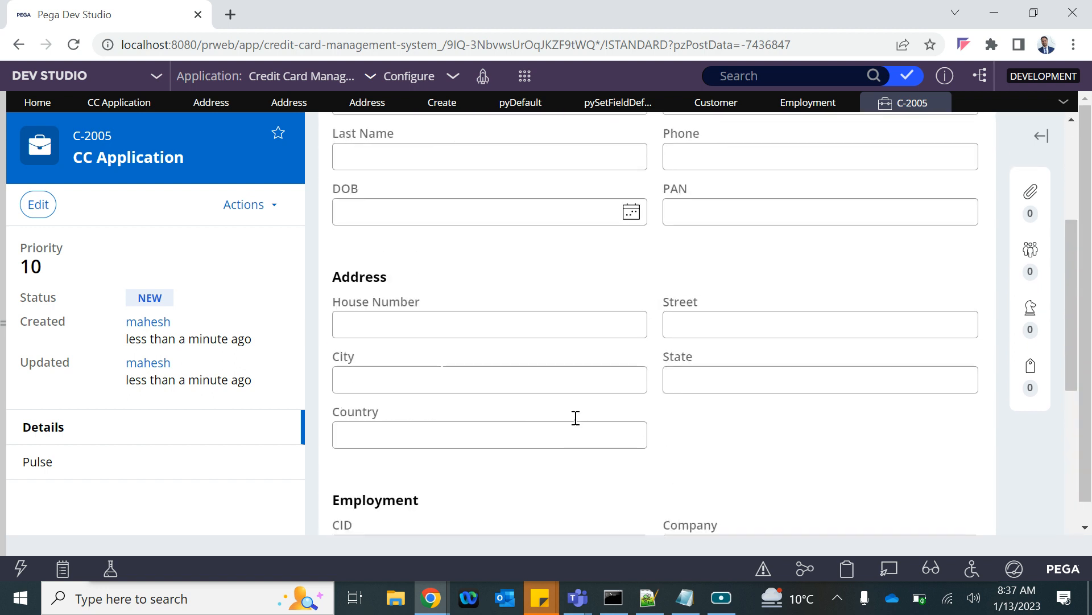
scroll(575, 418, up, 4)
scroll(461, 193, up, 1)
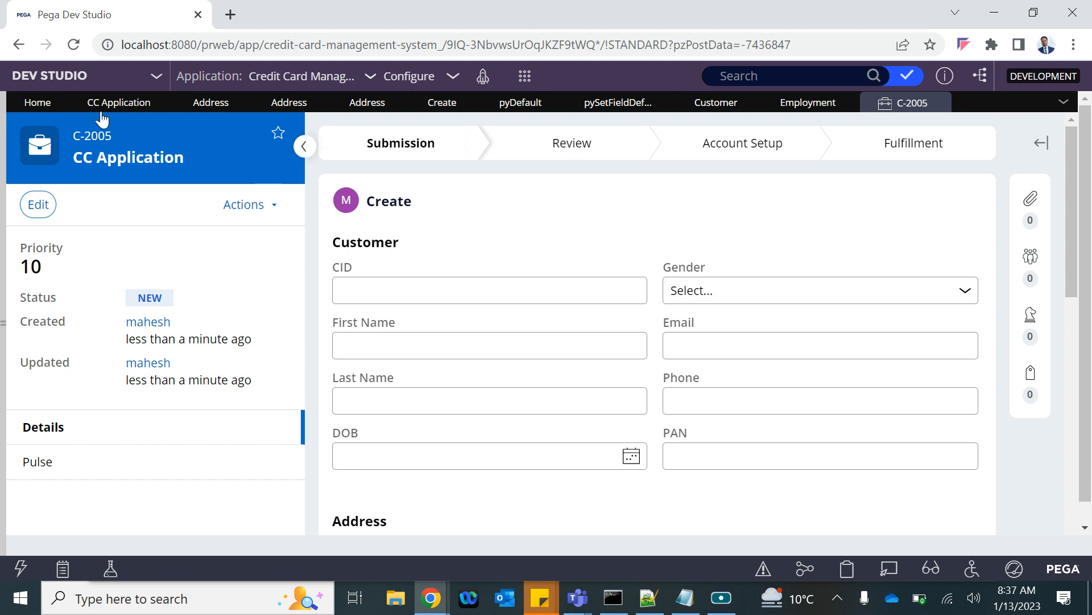
- Switch to the Notepad notes and correct "FLow" to "Flow" in the line about shapes, flow actions and sections
click(685, 598)
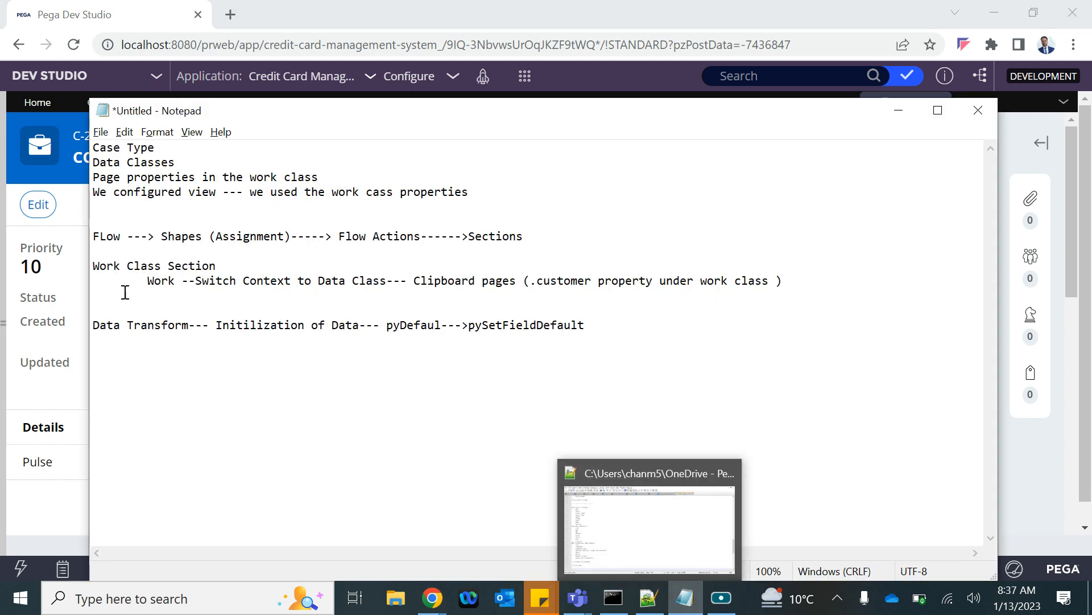
click(104, 236)
key(BackSpace)
text(l)
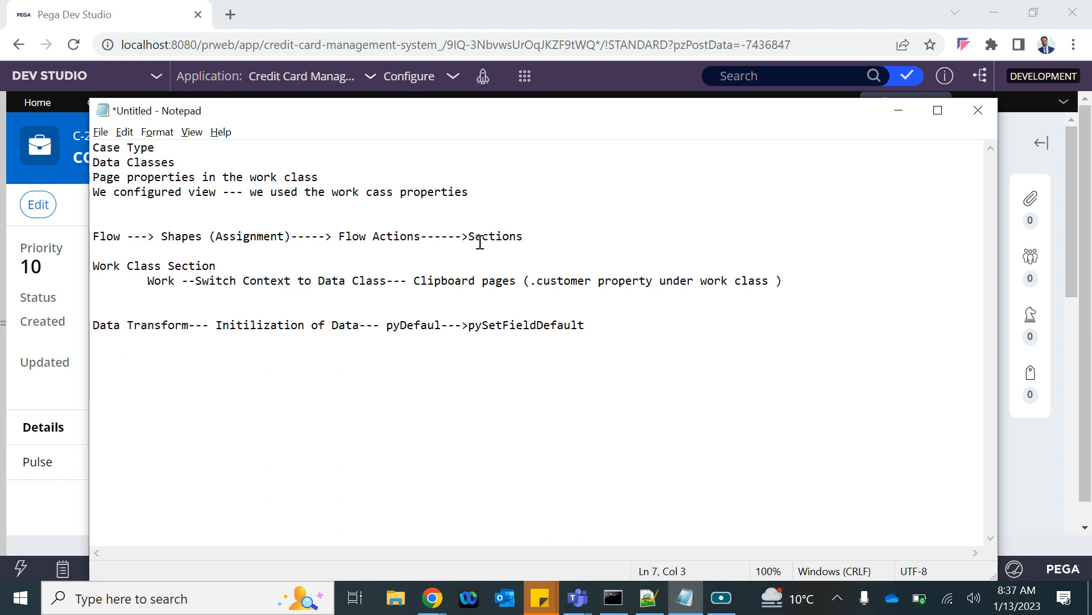
- Review the notes on sections, work class context and the pySetFieldDefault data transform, and return to the Pega case in Chrome
drag(535, 236, 468, 236)
click(141, 277)
mouse_move(92, 327)
mouse_down()
mouse_move(592, 340)
mouse_move(111, 330)
mouse_up()
click(593, 317)
double_click(514, 325)
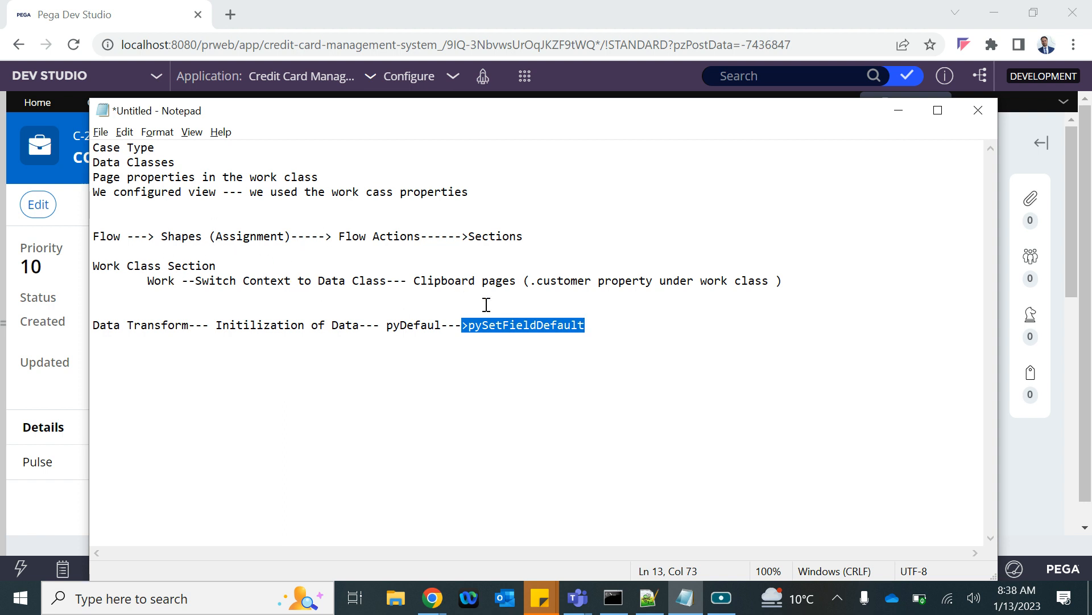
double_click(499, 329)
drag(592, 326, 469, 330)
click(1026, 465)
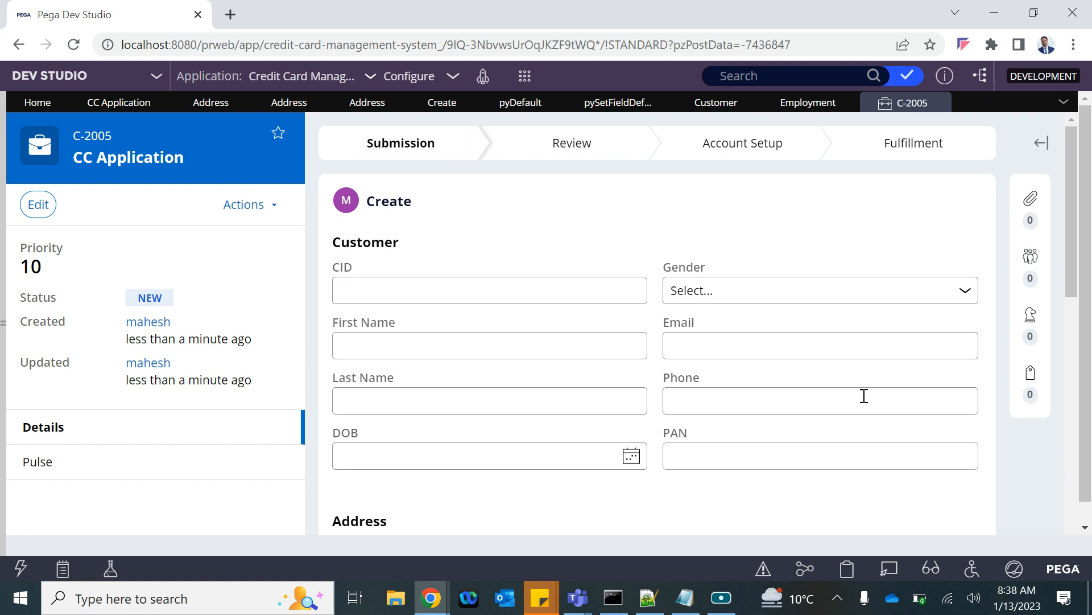
- Return to the Employment section rule, browse the available layout templates, and close the template selection without changing it
click(808, 103)
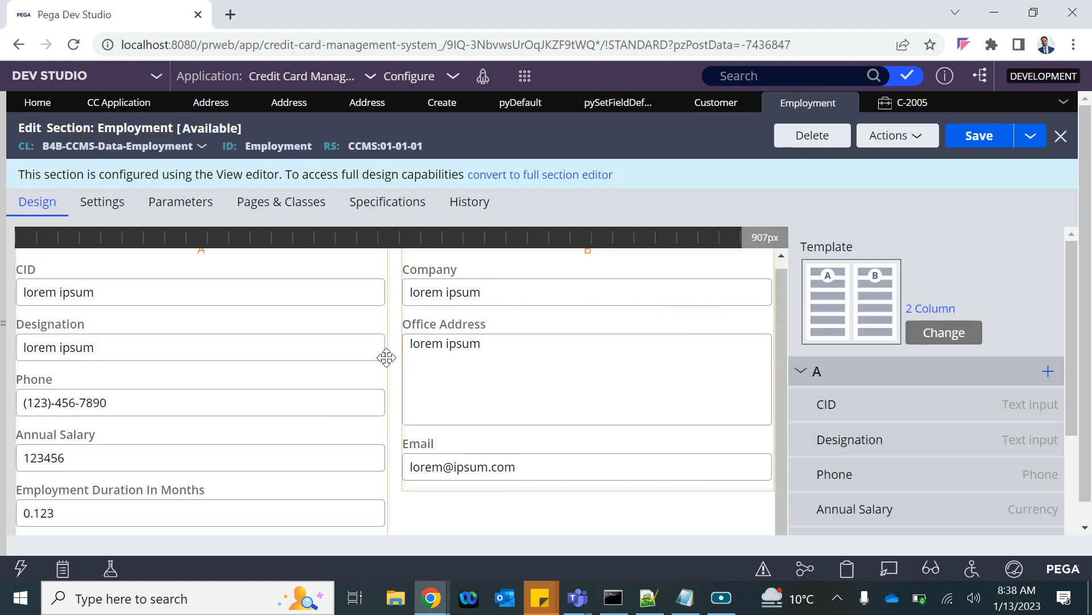
scroll(585, 424, down, 1)
click(931, 321)
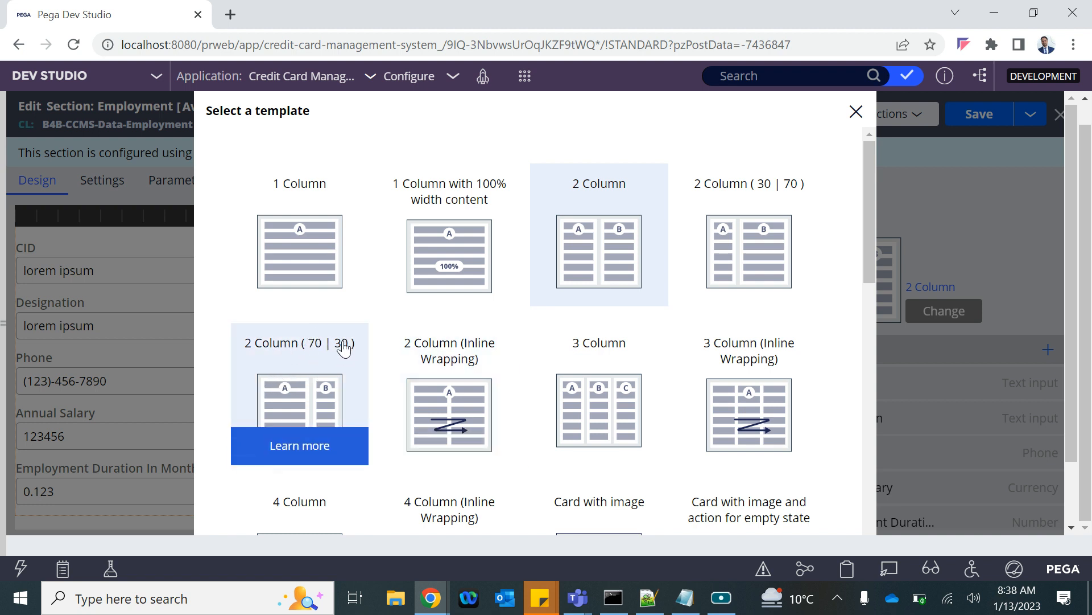
click(476, 386)
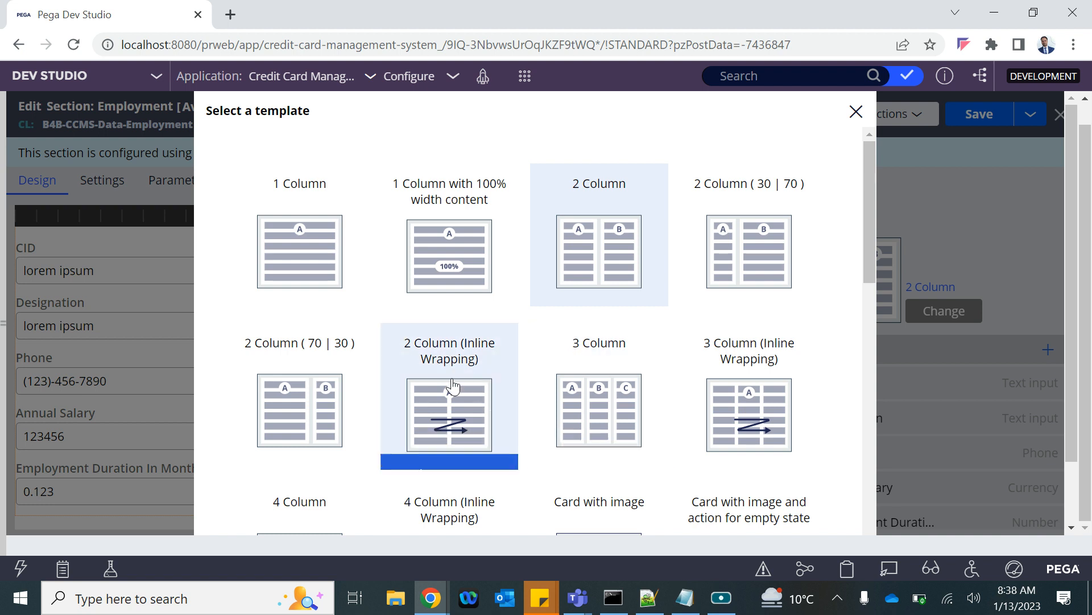
scroll(641, 419, down, 3)
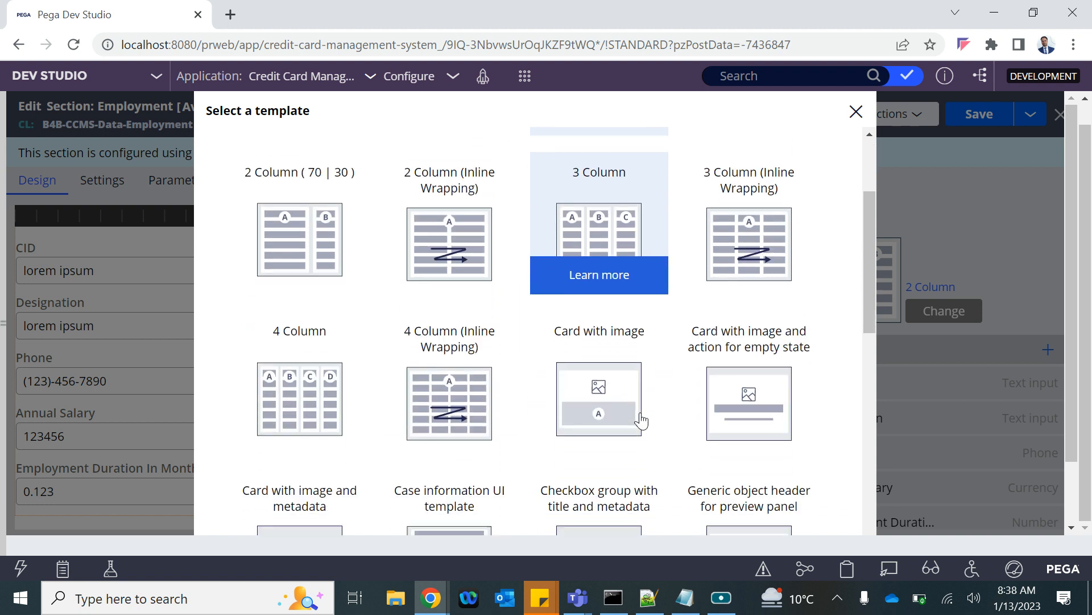
scroll(641, 420, down, 9)
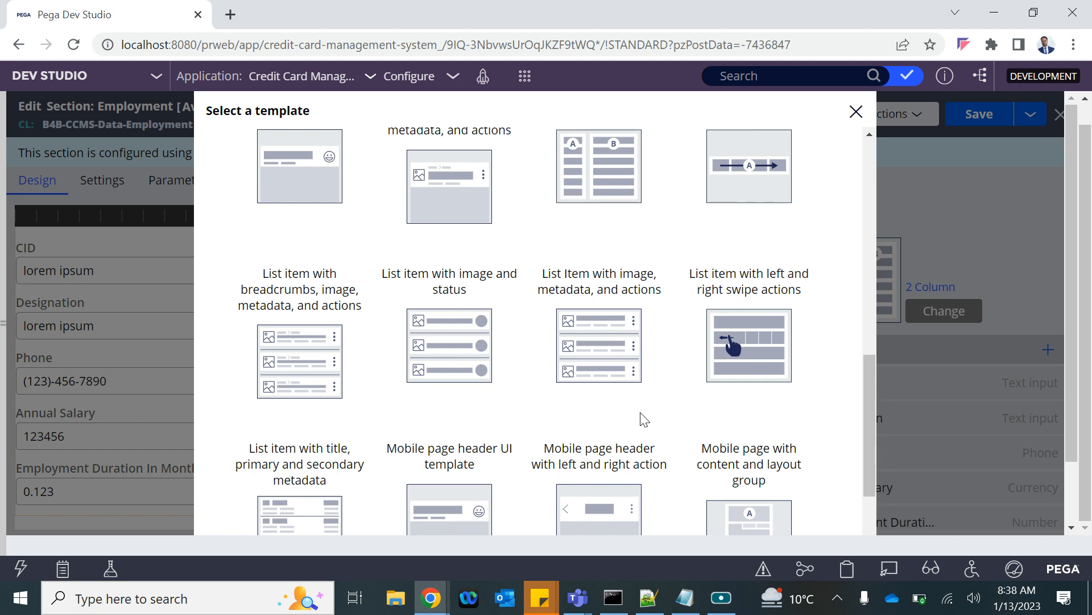
scroll(643, 420, down, 5)
scroll(642, 420, up, 18)
scroll(641, 420, up, 3)
click(855, 112)
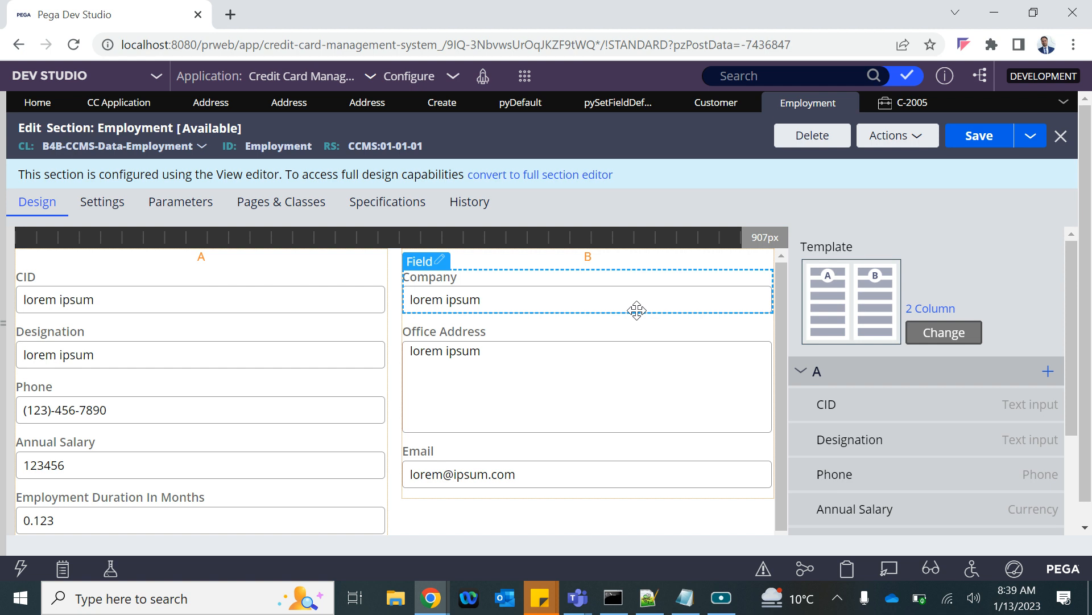
- Return to case C-2005 and look through its whole Create form once more
click(906, 103)
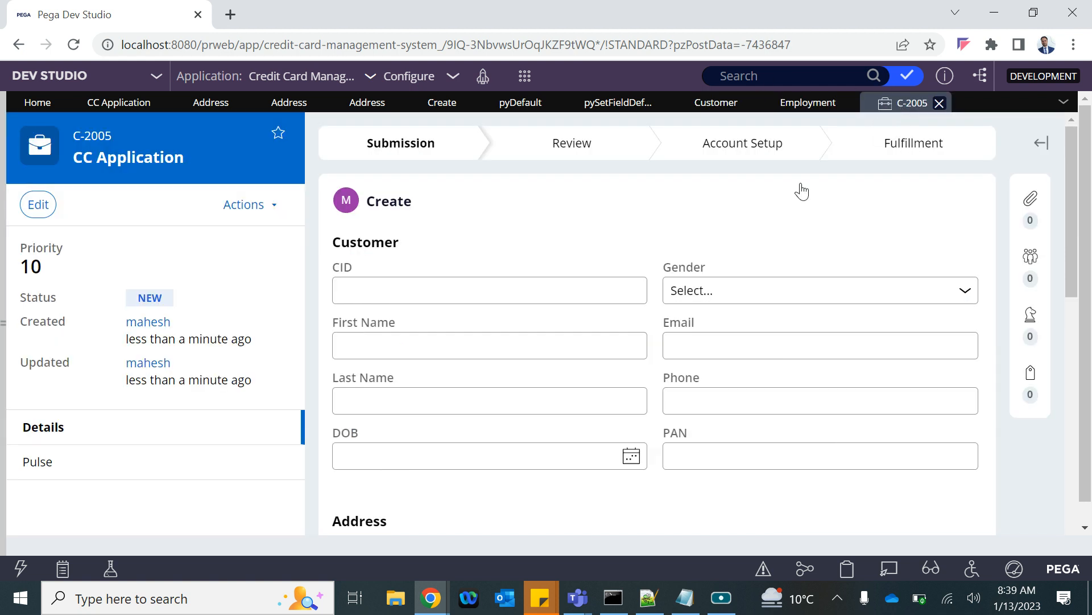
scroll(613, 385, down, 9)
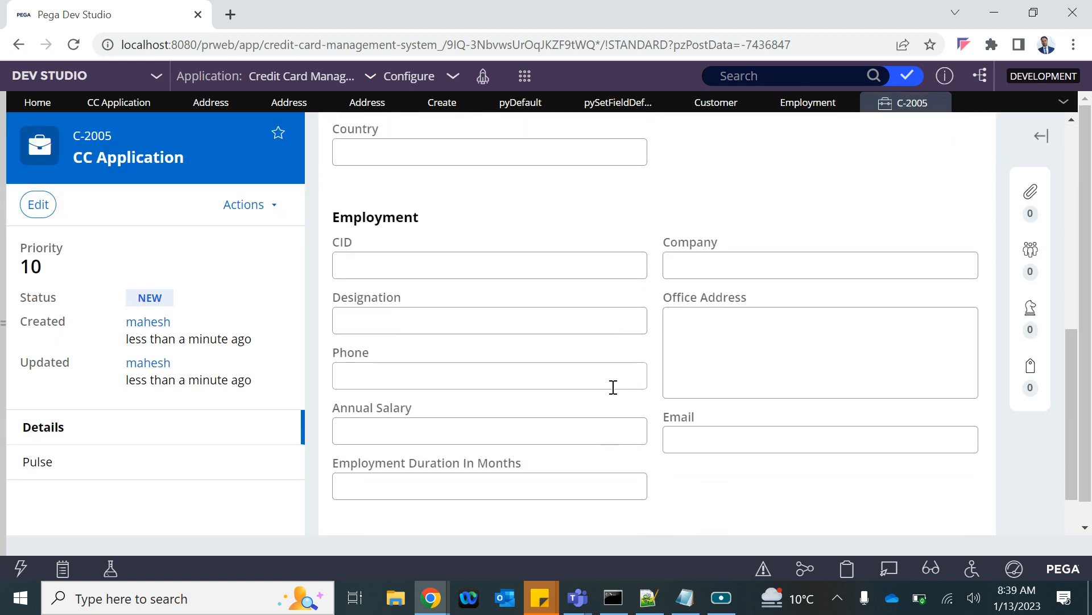
scroll(614, 387, down, 3)
scroll(613, 387, up, 12)
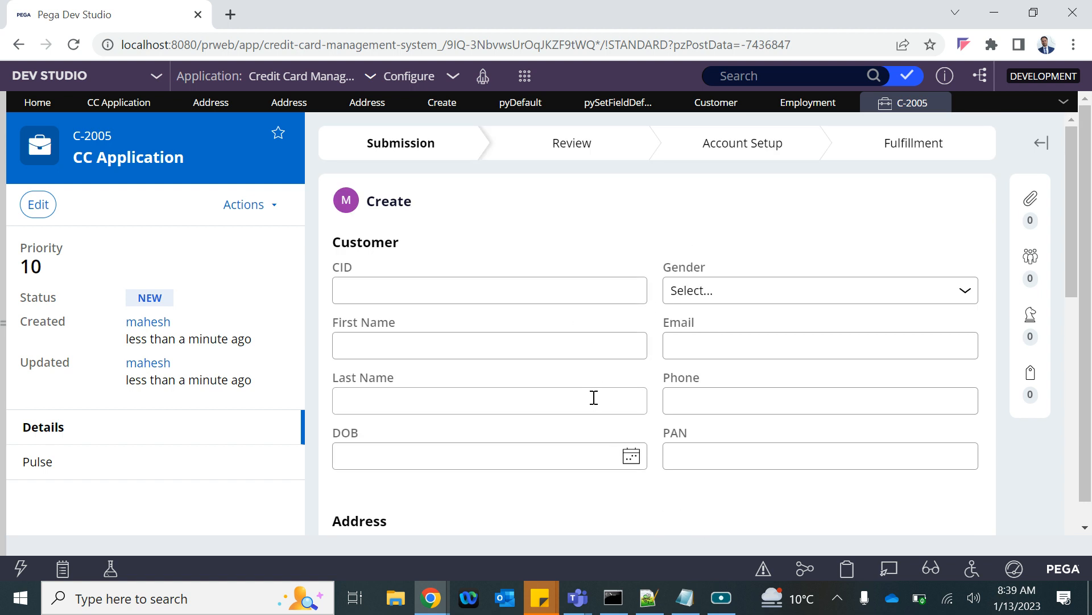
click(721, 597)
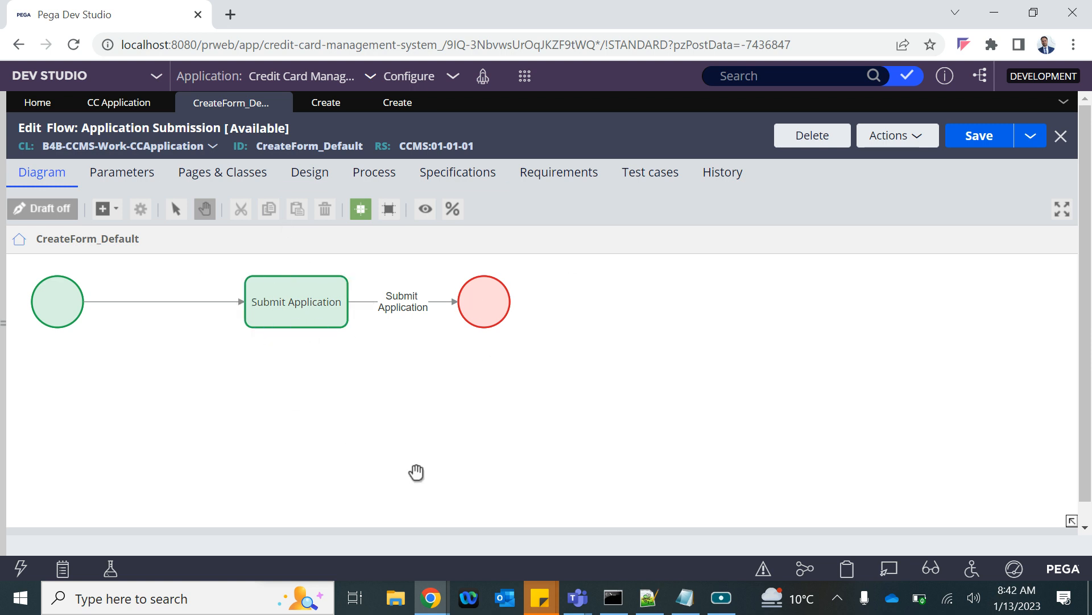
- Return to the CC Application case type and refresh it
click(147, 105)
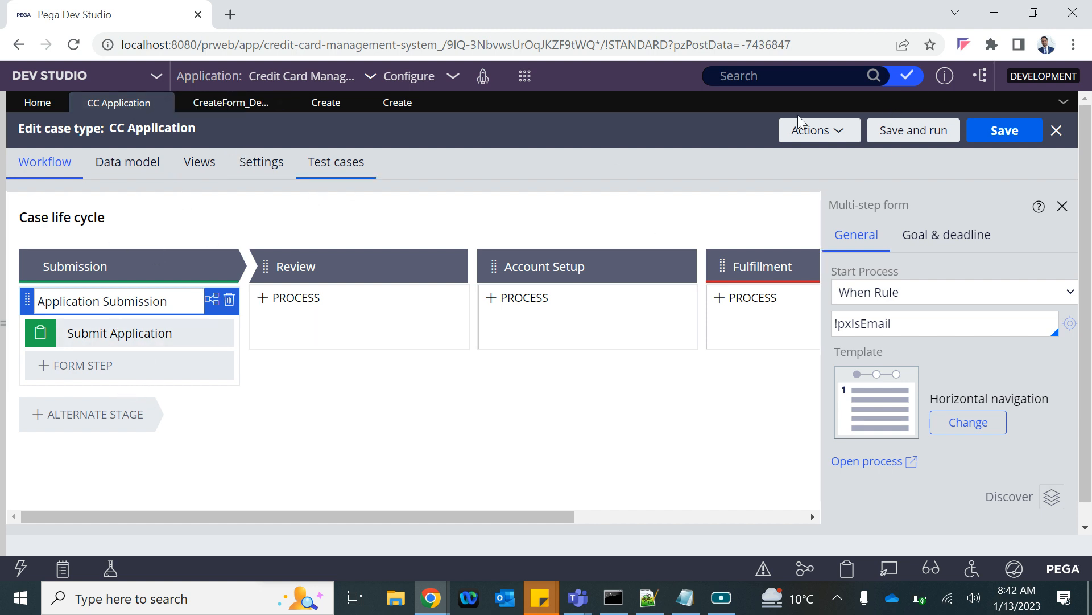
click(825, 130)
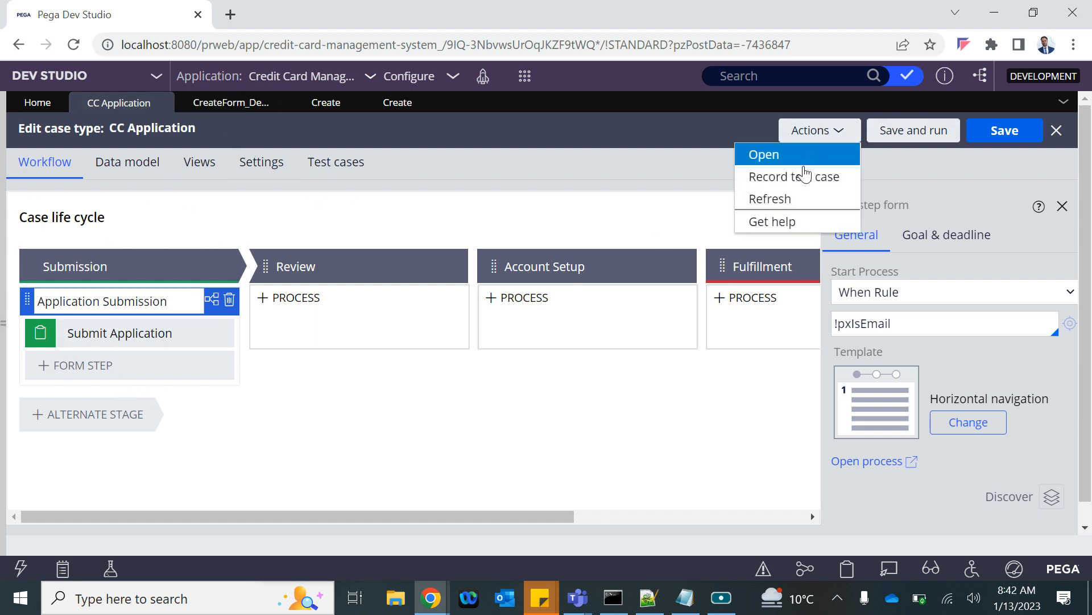
click(780, 199)
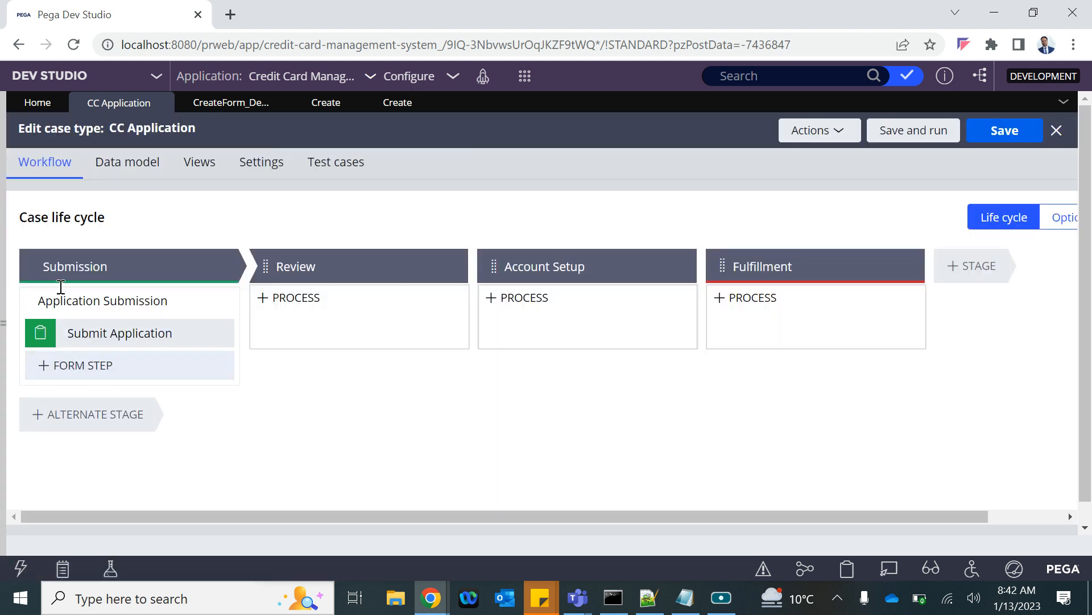
- Close the CreateForm_Default flow and the two open Create rules, discarding the flow's unsaved changes
click(282, 105)
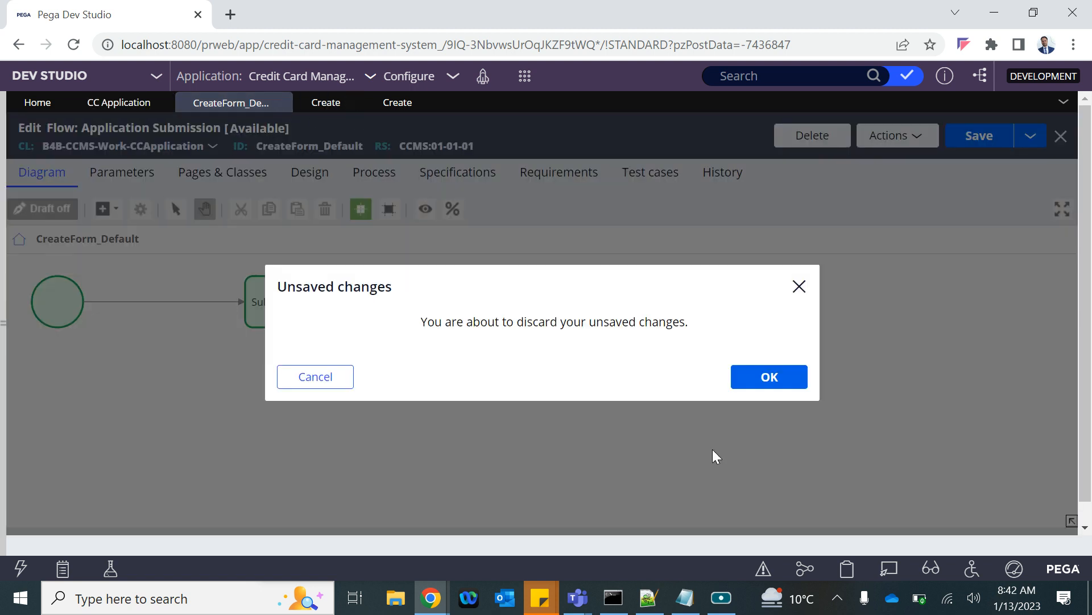
click(768, 377)
click(227, 106)
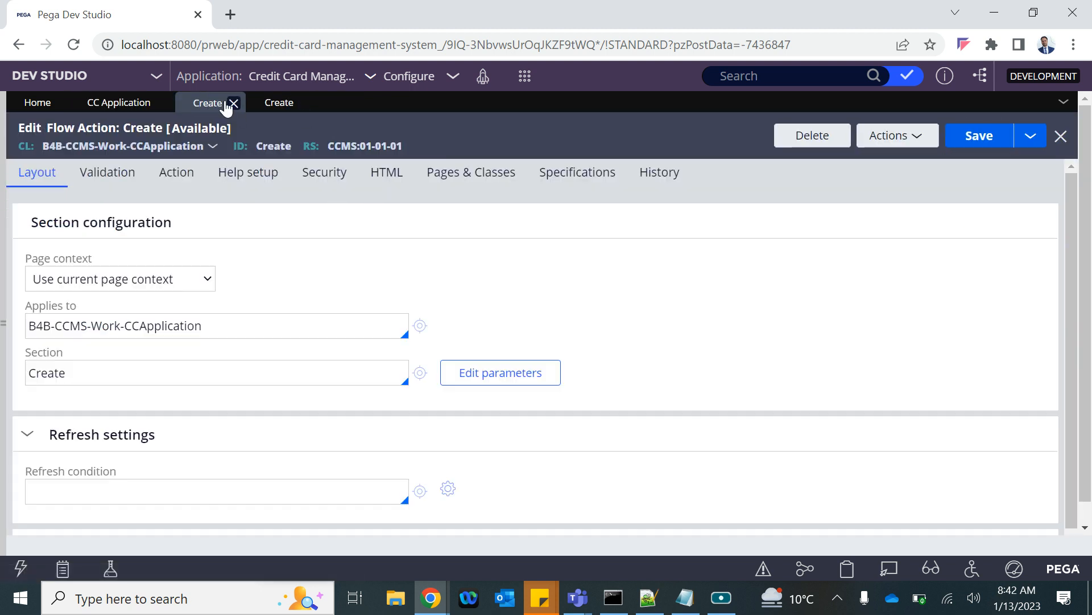
click(233, 104)
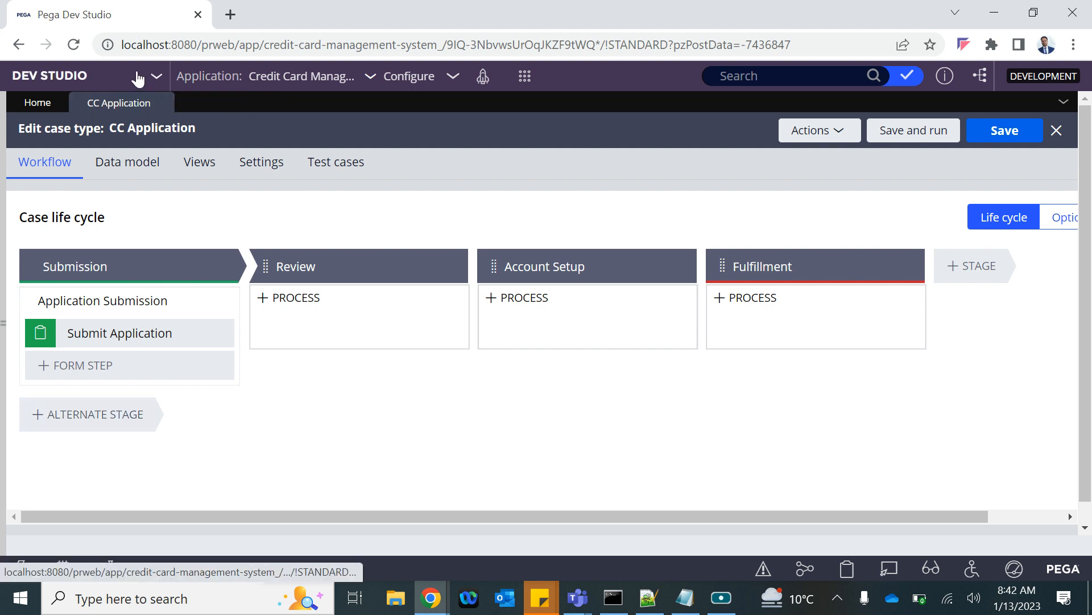
- Open the Application Submission process flow from the Submission stage of the case life cycle
click(134, 332)
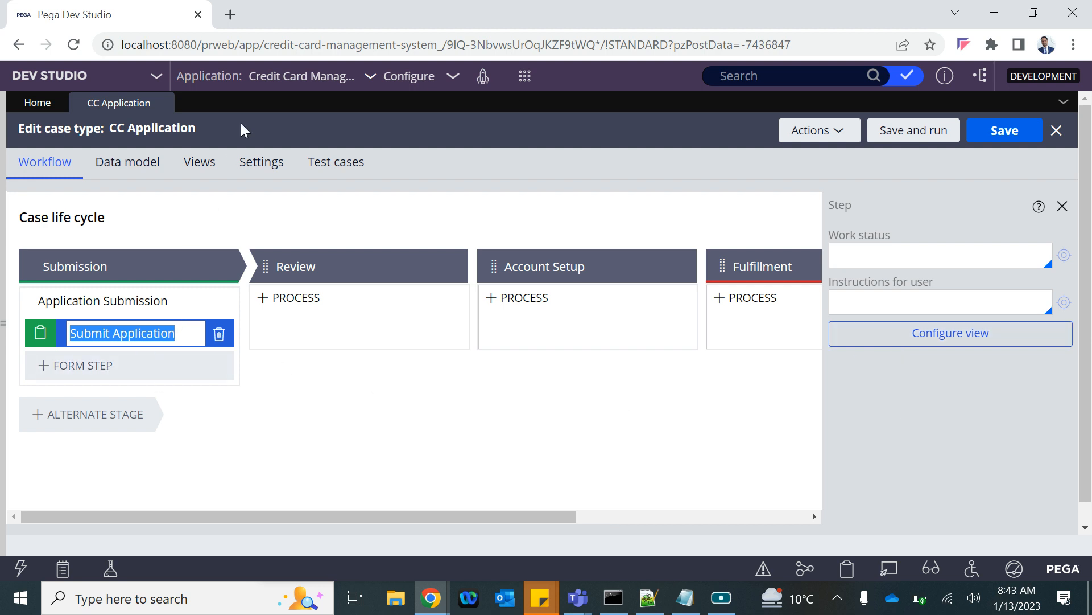
click(102, 304)
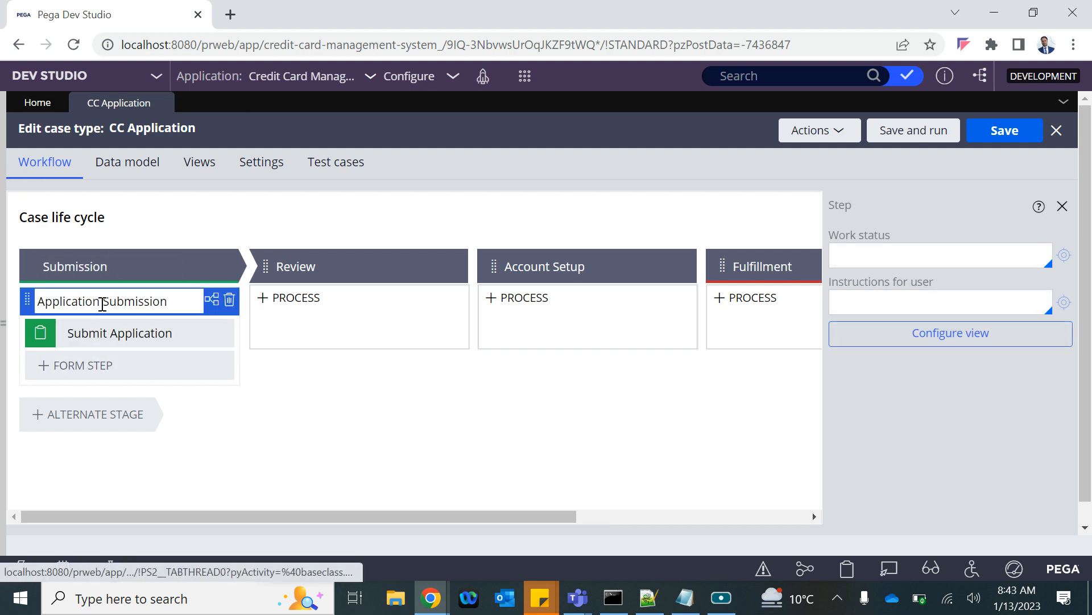
click(864, 463)
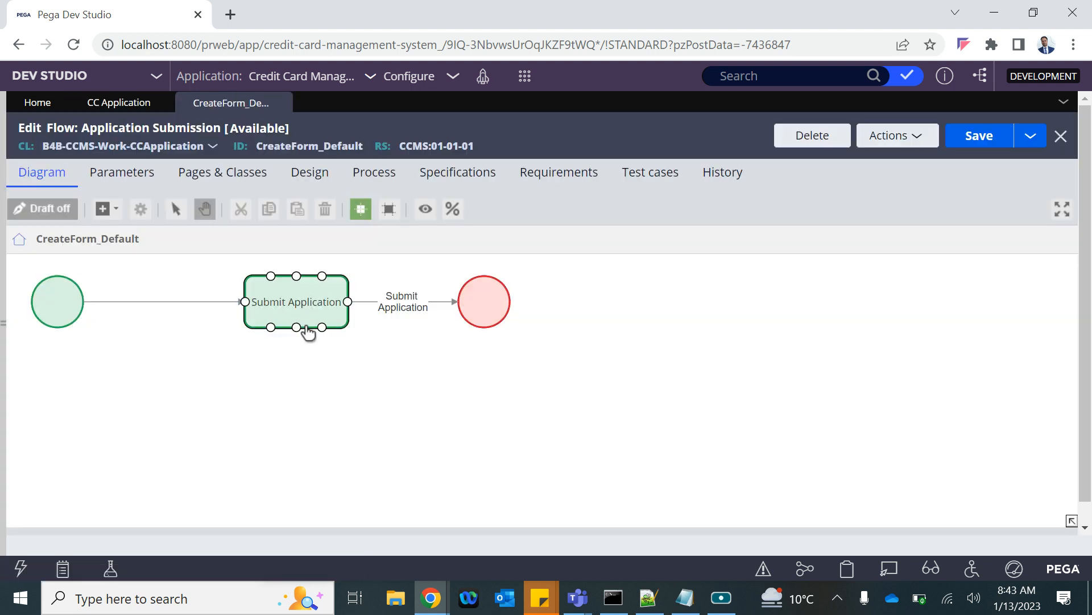
right_click(171, 382)
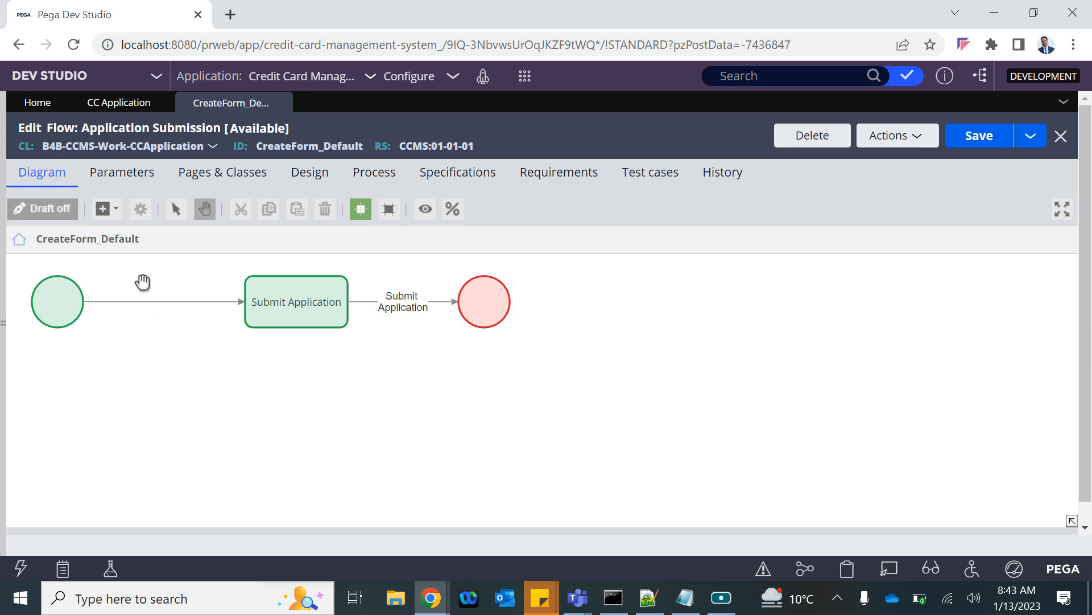
click(106, 210)
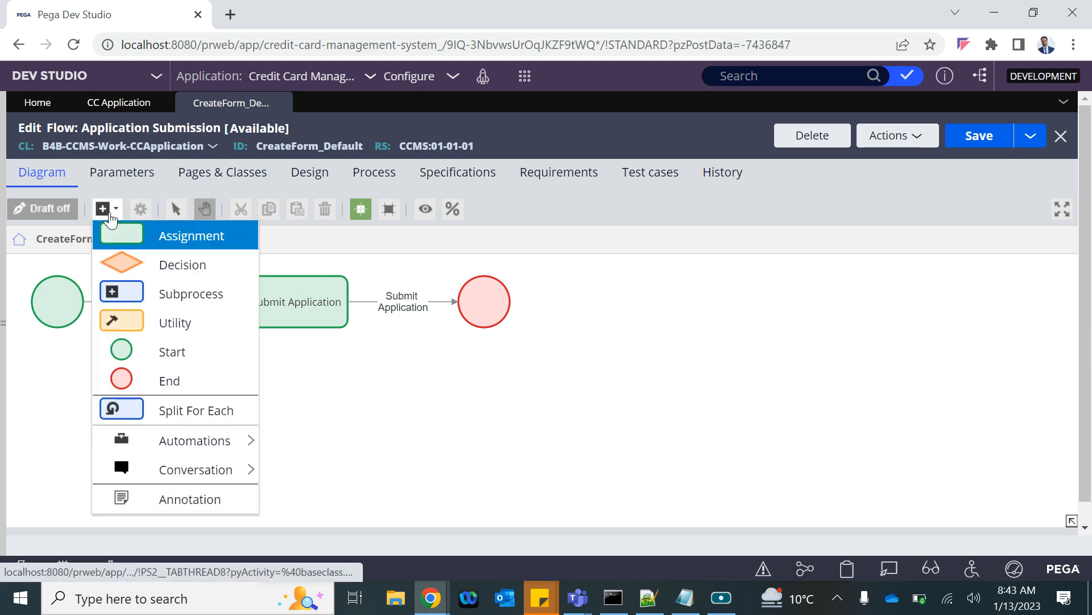
click(146, 244)
drag(556, 386, 210, 414)
click(202, 305)
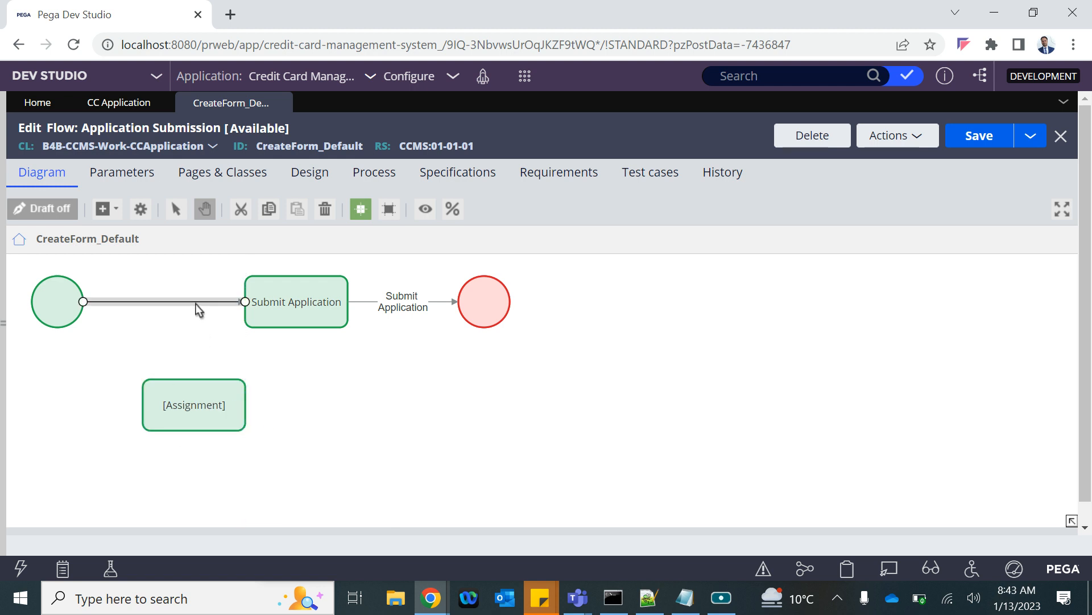
drag(244, 303, 162, 398)
click(283, 312)
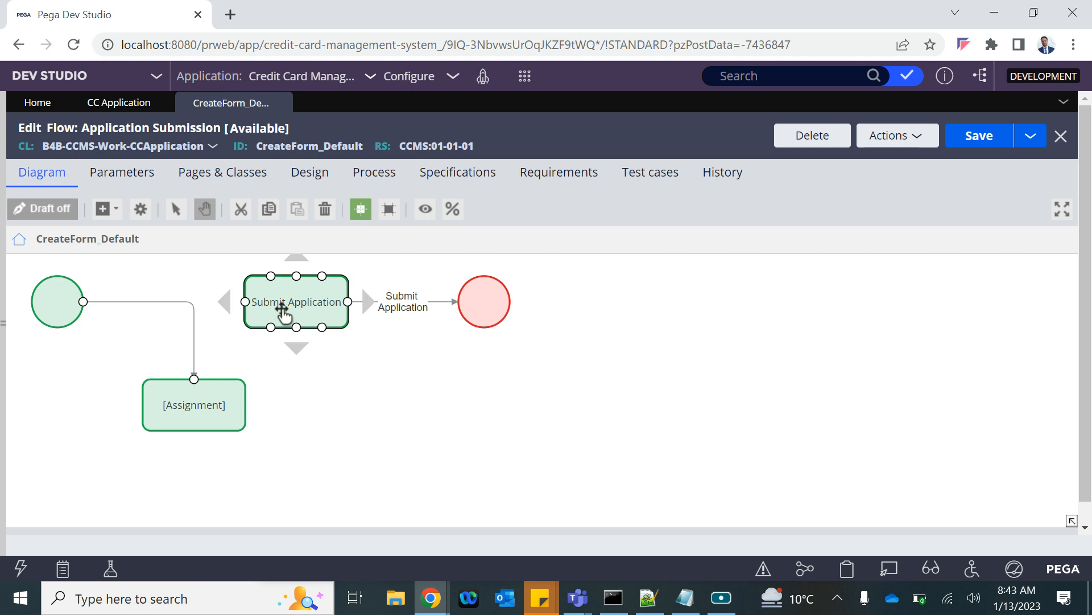
click(214, 403)
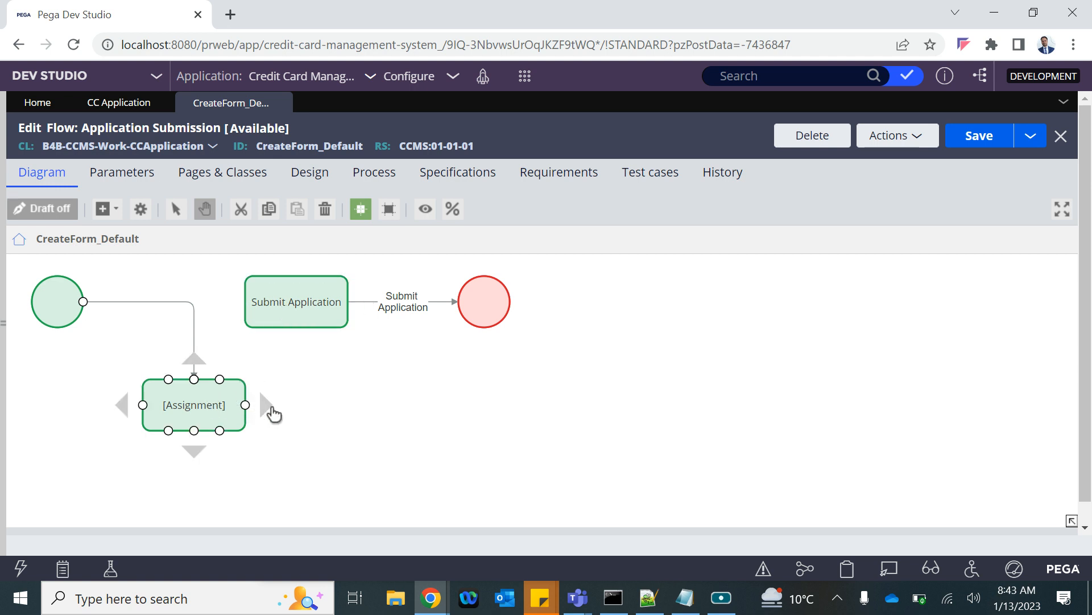
click(194, 370)
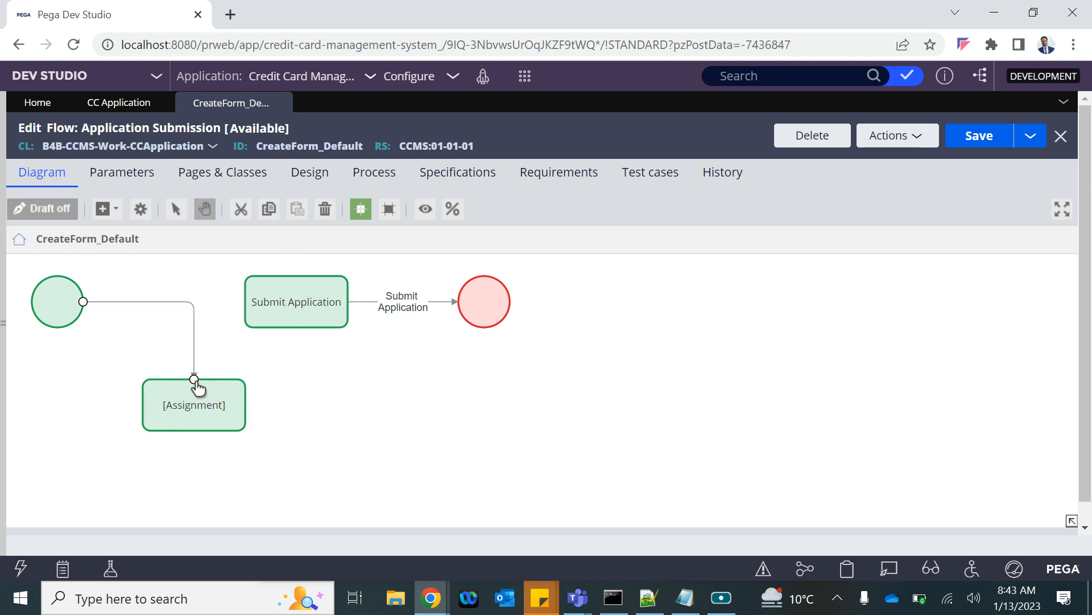
click(897, 135)
click(807, 179)
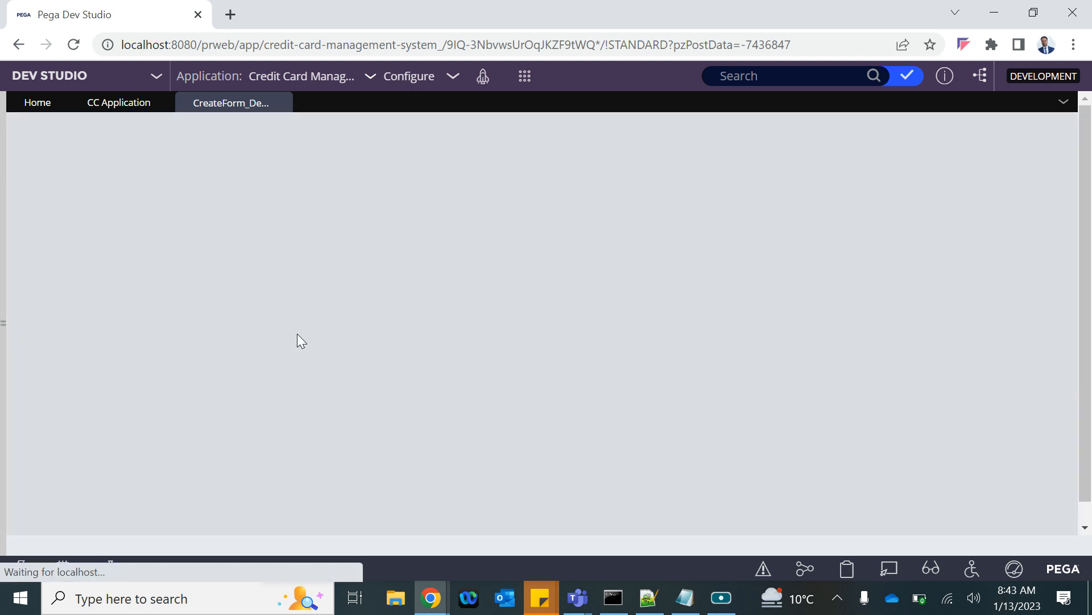
- Add an assignment shape below the flow and reroute the start shape's connector to it instead of Submit Application
click(103, 208)
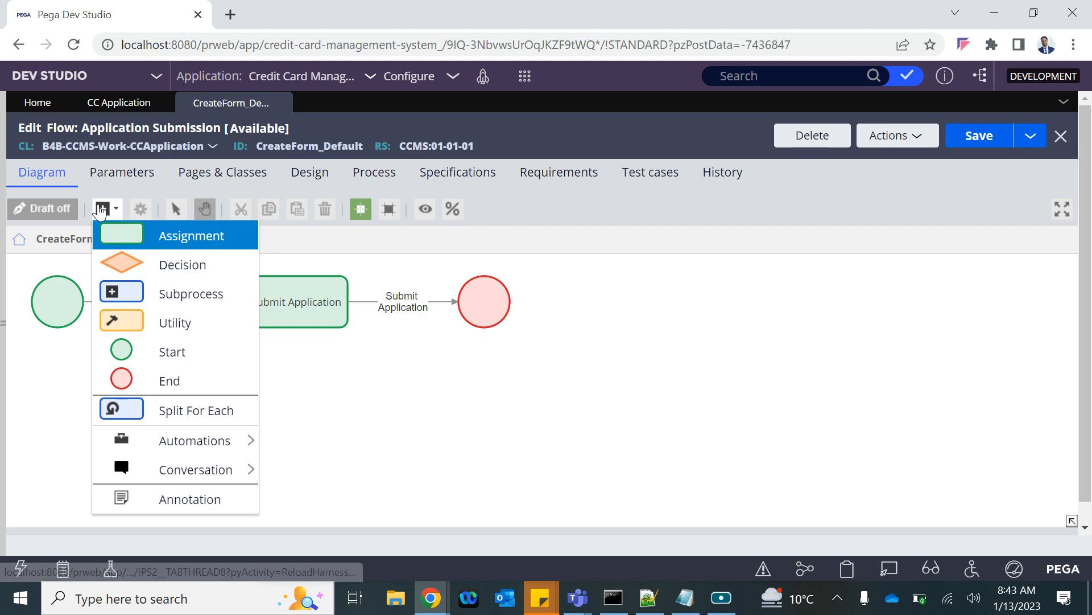
click(152, 242)
drag(514, 398, 192, 412)
click(216, 301)
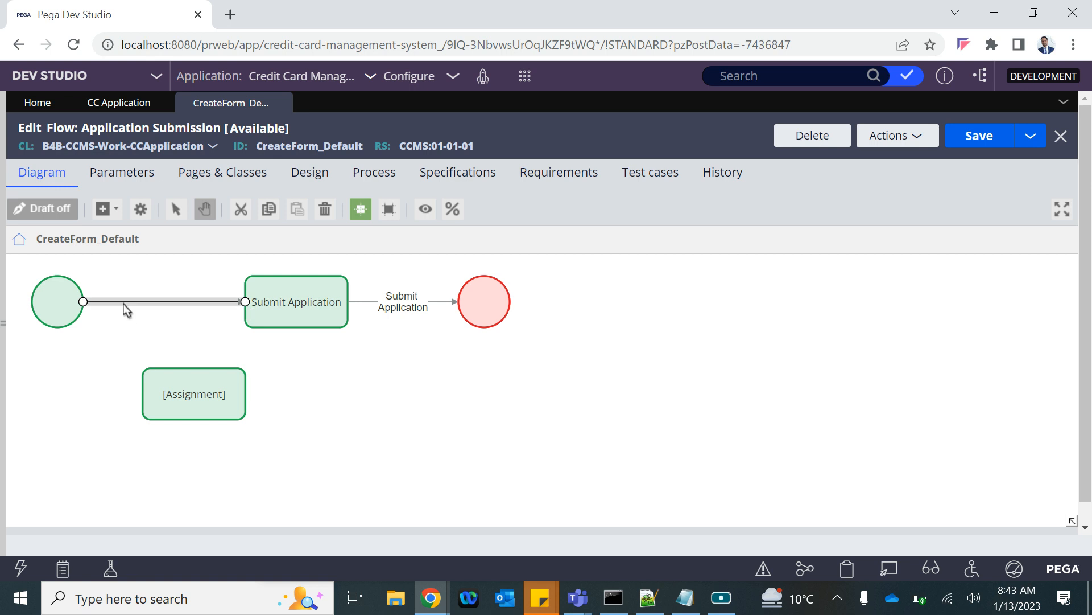
drag(245, 302, 188, 378)
- Name the new assignment "New User?" and set its flow action to UserTypeSelection
double_click(188, 393)
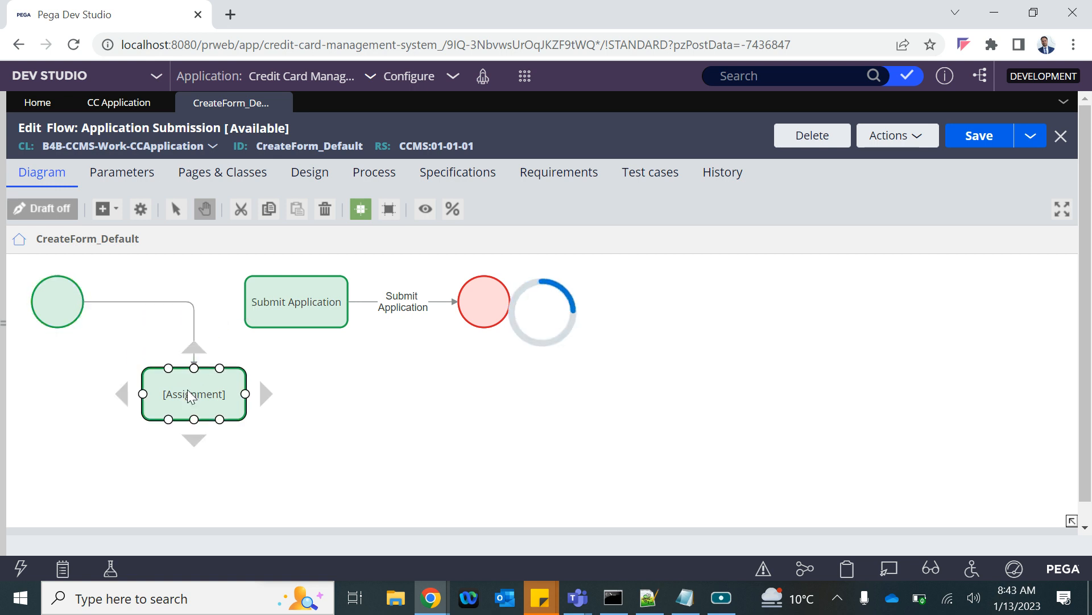
drag(485, 187, 263, 182)
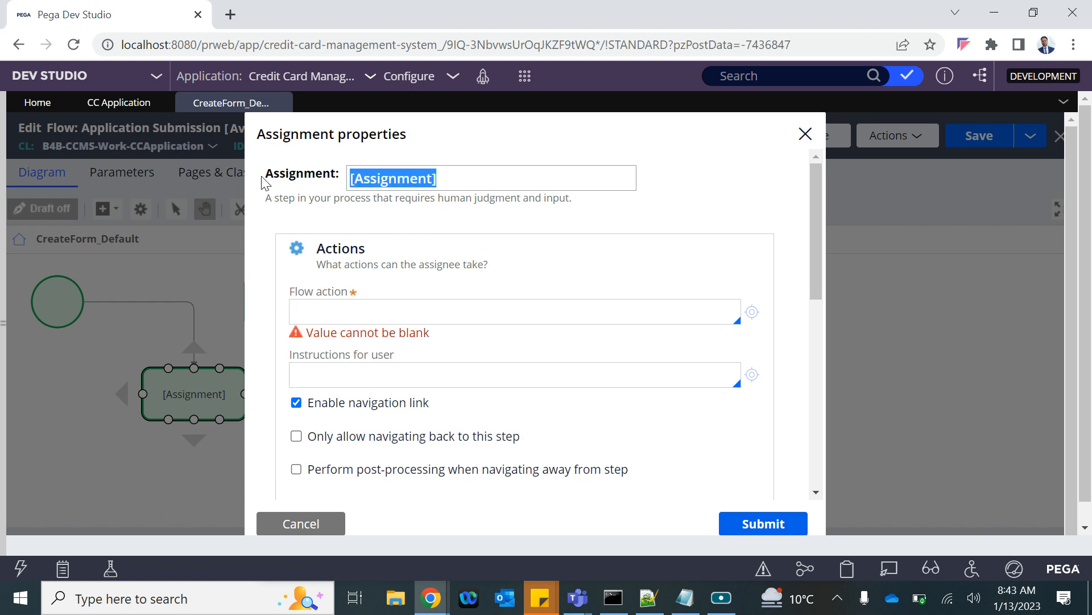
text(New User?)
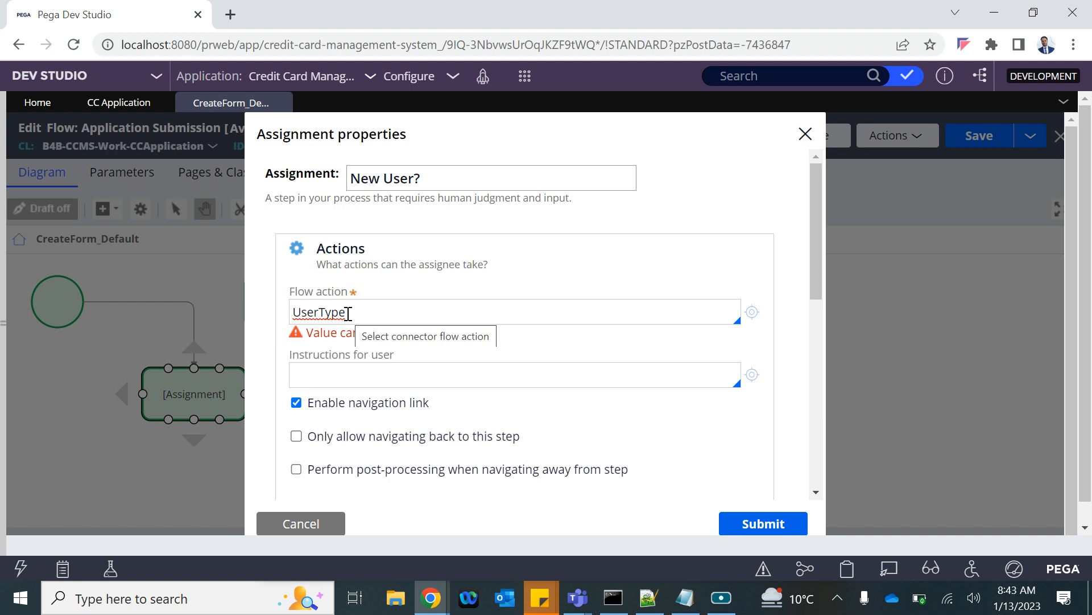
text(Selec)
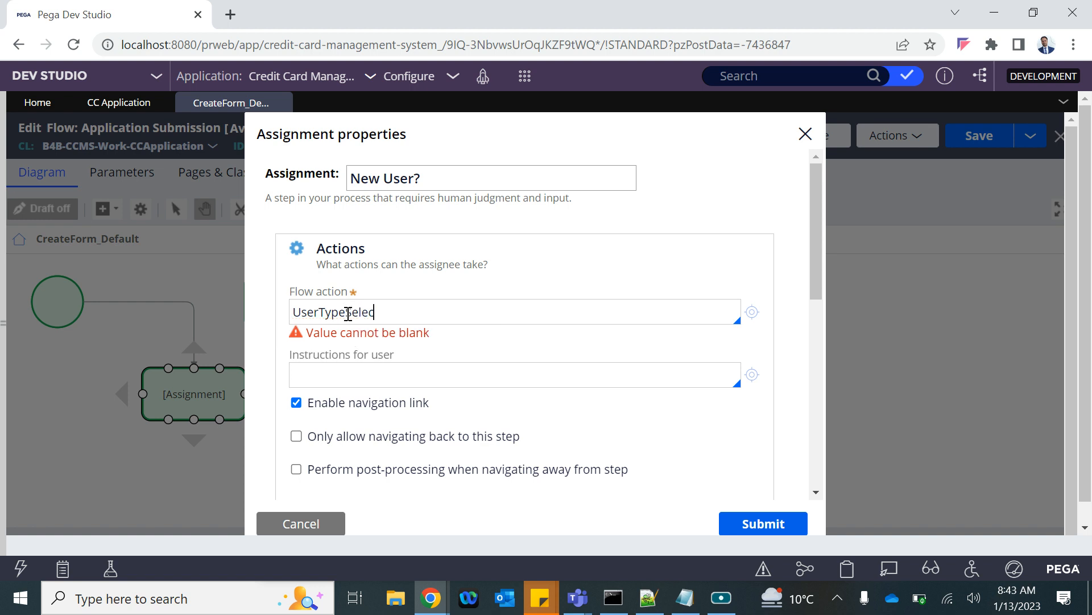
click(615, 275)
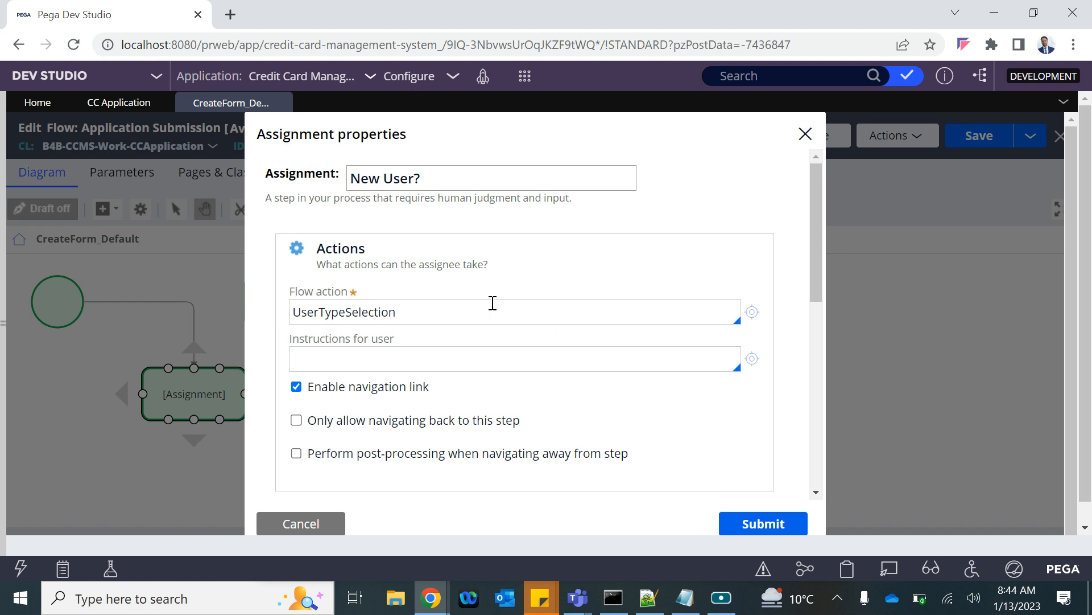
- Create and open the UserTypeSelection flow action rule with the label "User Type Selection"
click(752, 313)
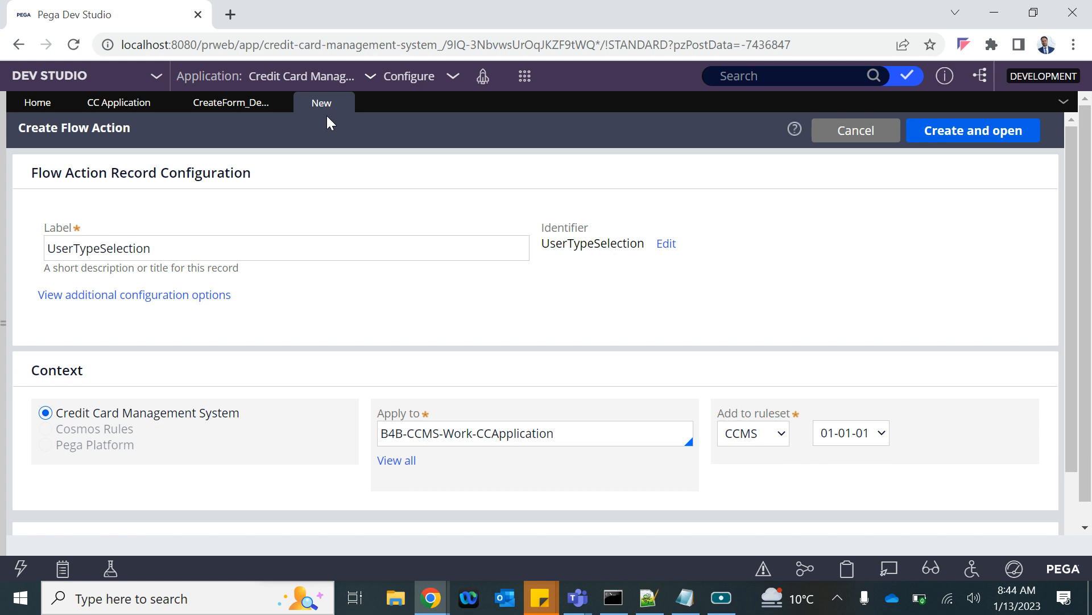
click(522, 80)
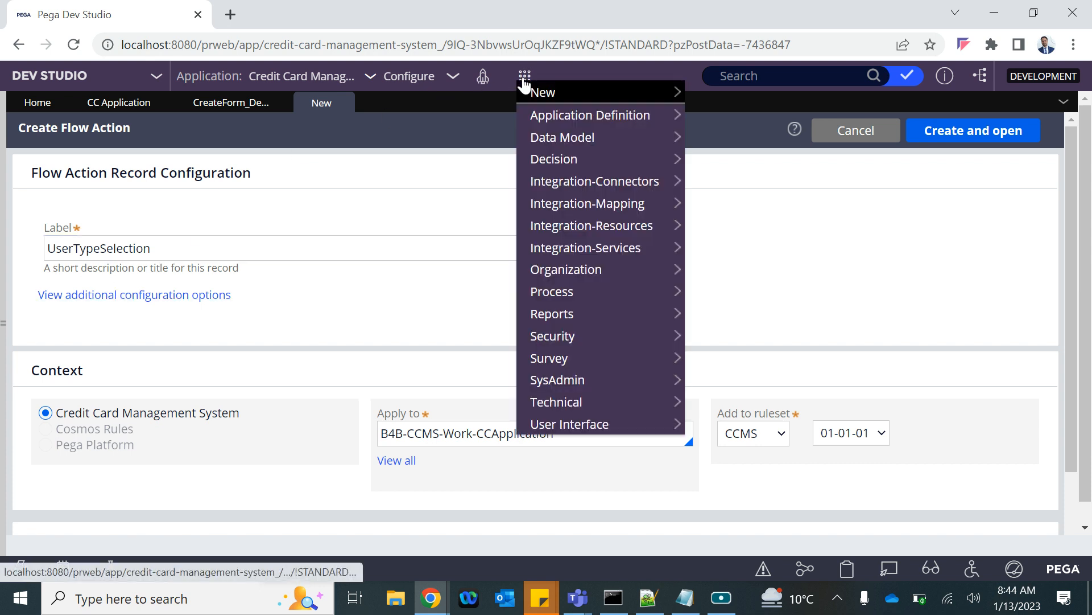
mouse_move(555, 293)
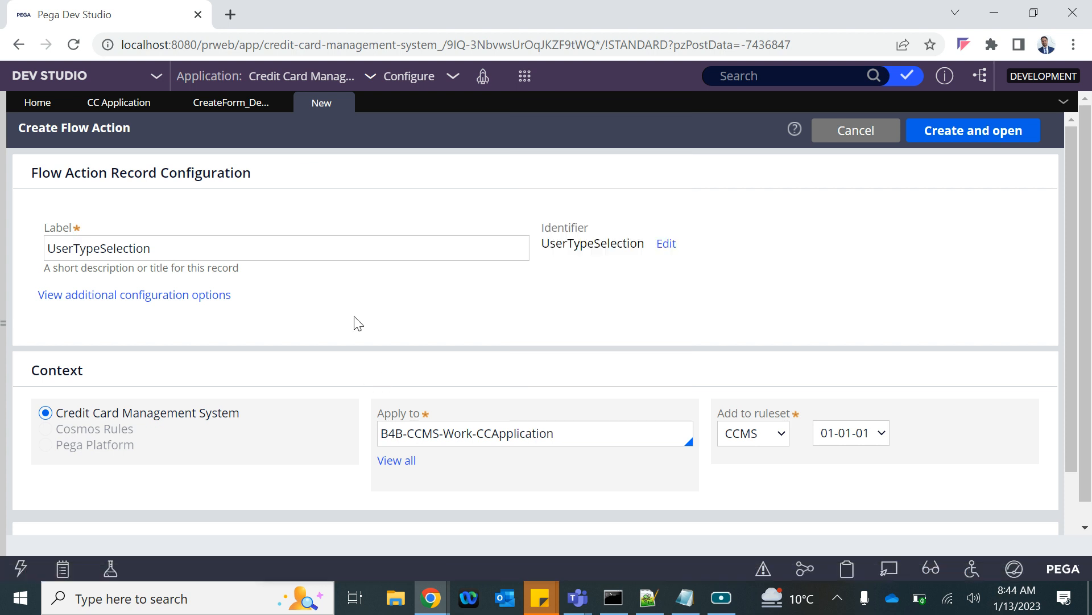
click(79, 248)
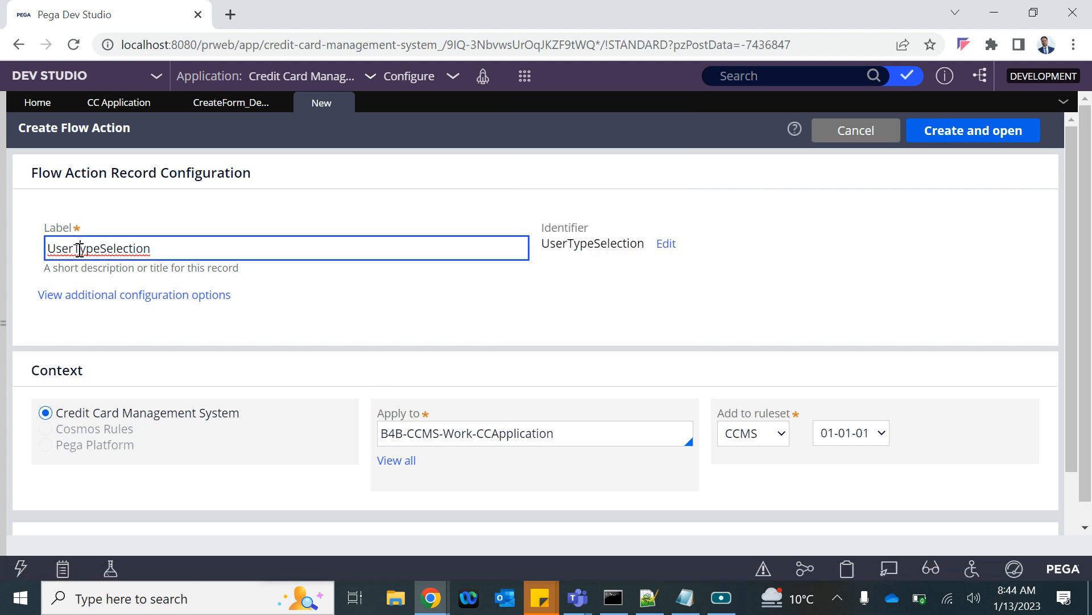
key(Right)
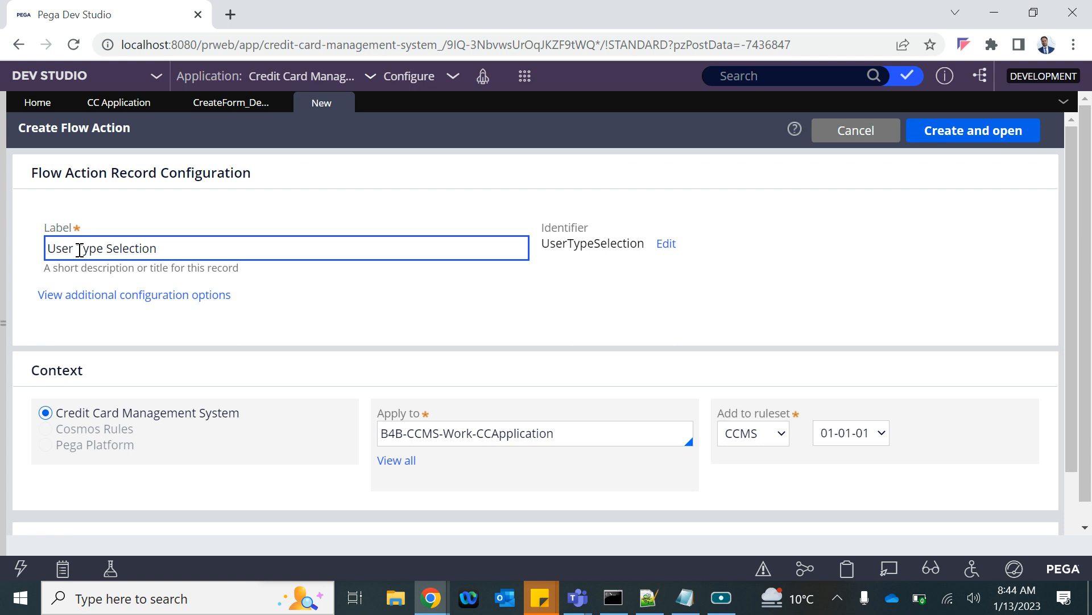
click(981, 135)
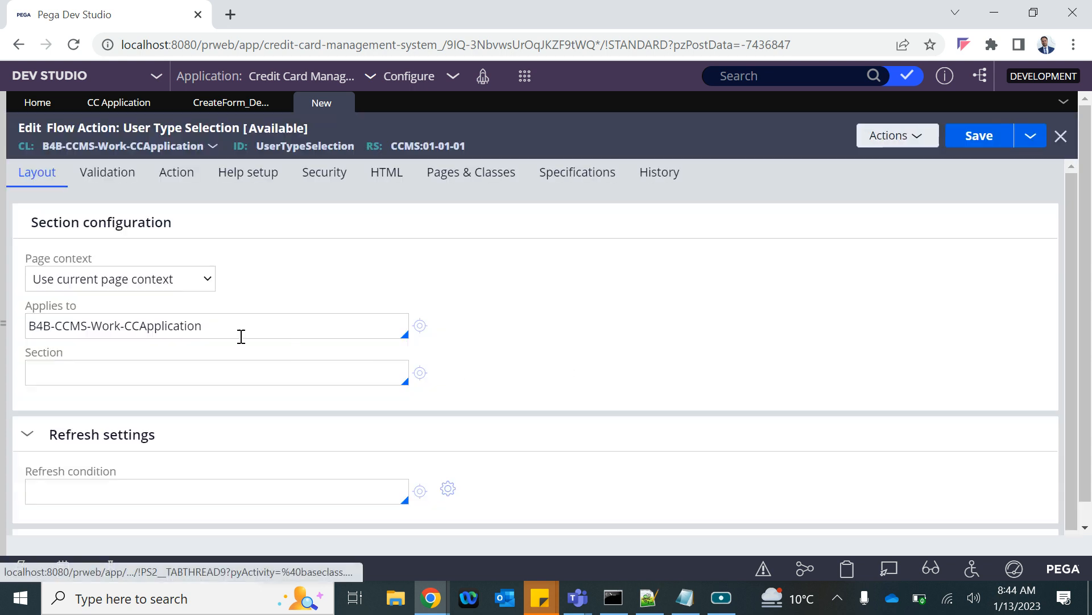
- Set the flow action's section to UserTypeSelection, copying the name from the rule's identifier
click(49, 376)
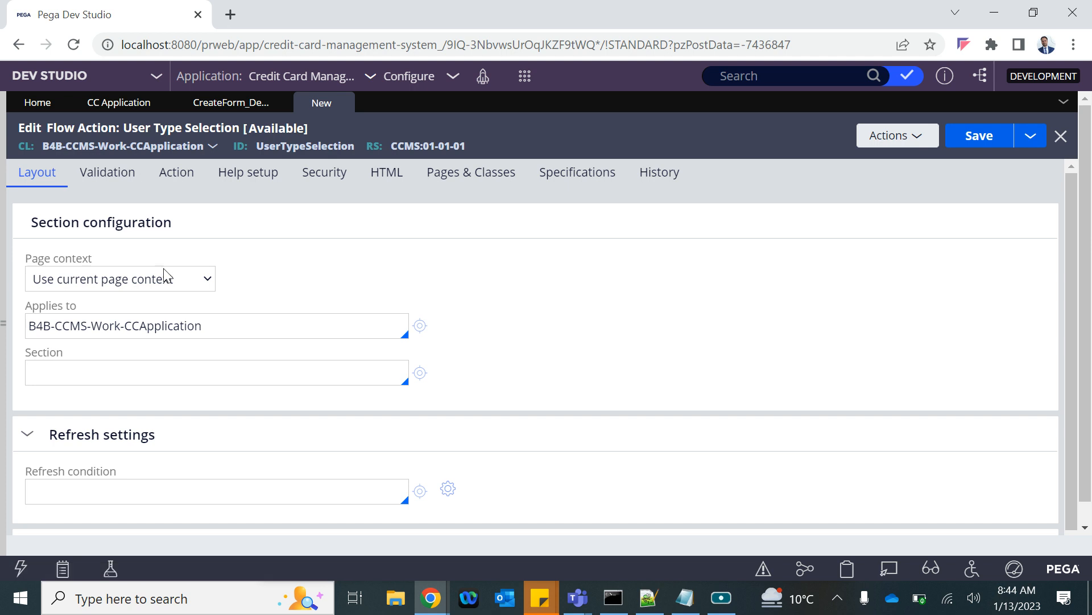
double_click(312, 146)
key(ctrl+c)
click(57, 382)
key(ctrl+v)
click(421, 376)
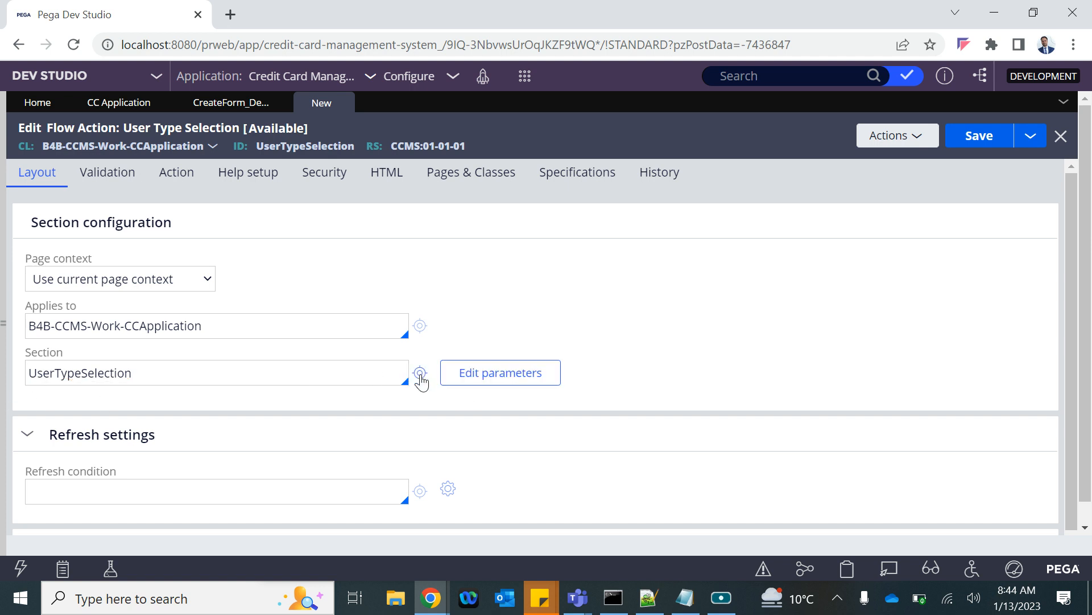
- Create and open the UserTypeSelection section rule with the label "User Type Selection"
click(420, 373)
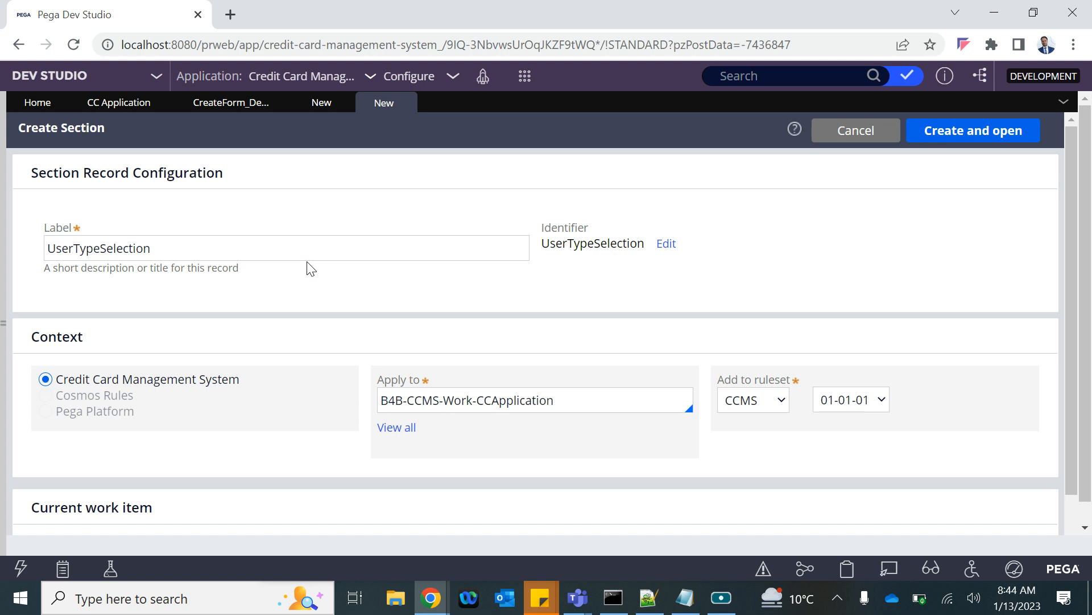
click(74, 250)
click(109, 249)
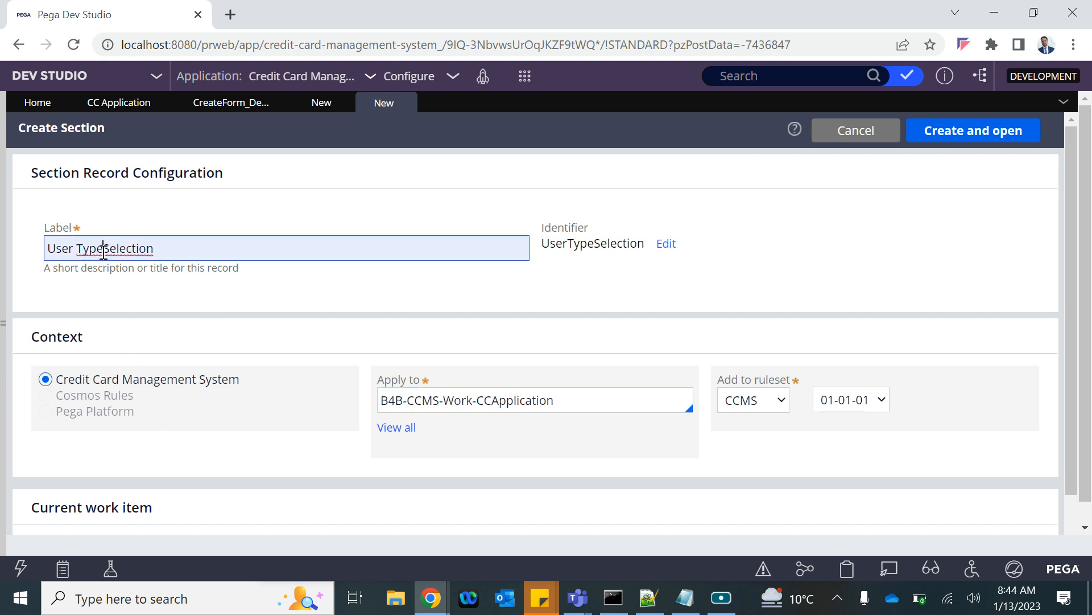
click(950, 133)
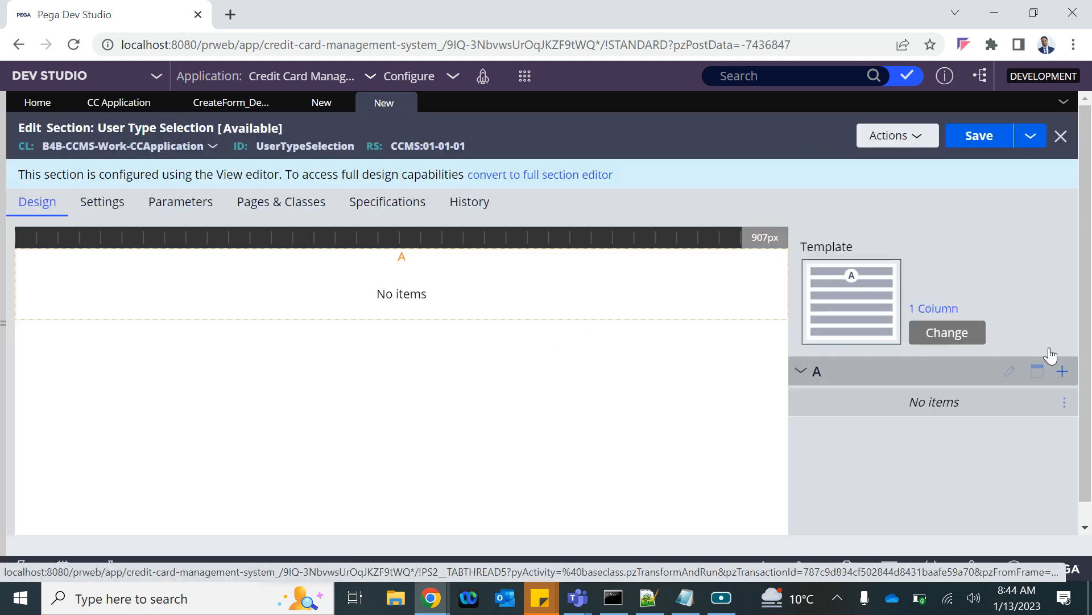
- Create and open a property rule labelled "New Cust" that applies to the B4B-CCMS-Work-CCApplication class
click(522, 78)
mouse_move(575, 96)
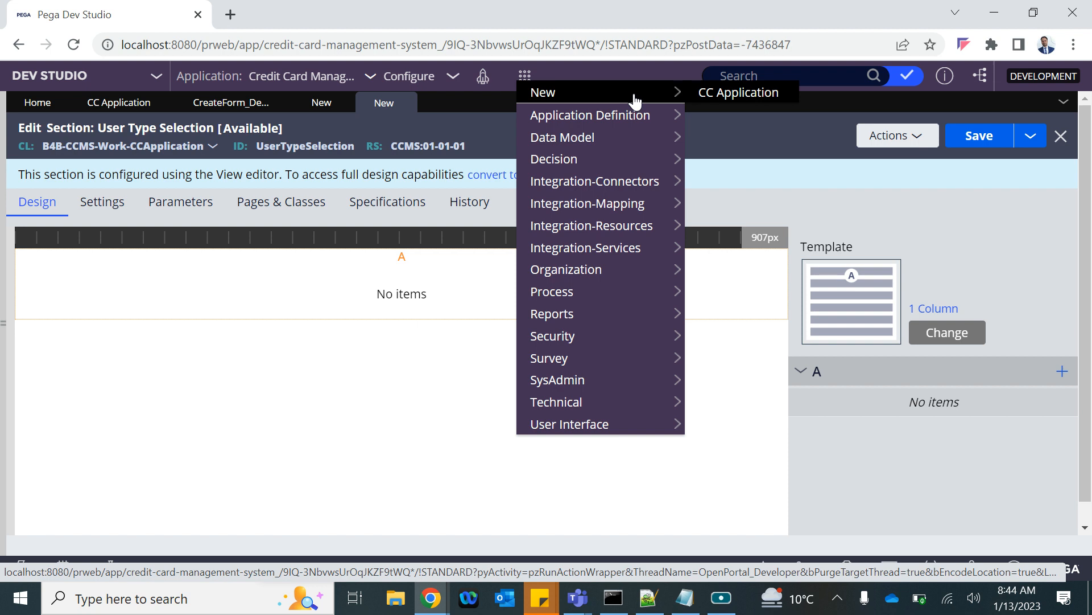
mouse_move(572, 215)
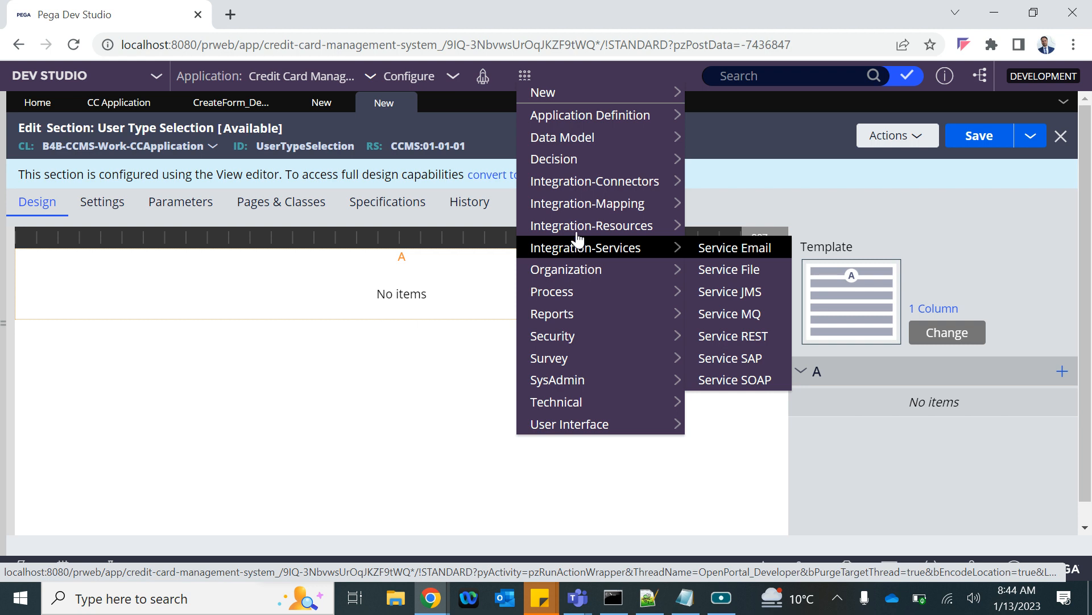
mouse_move(577, 180)
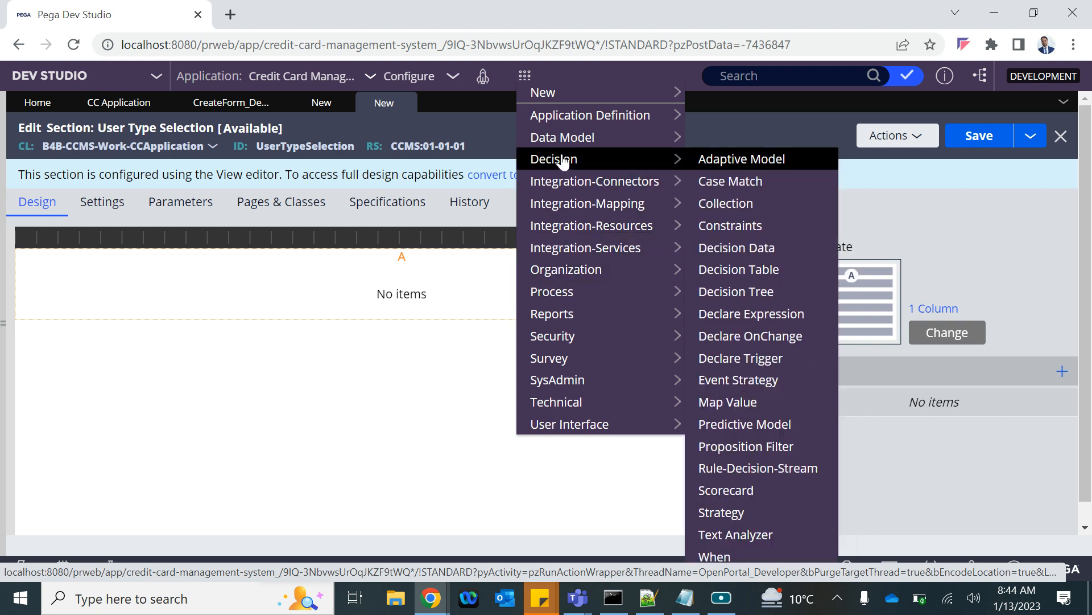
mouse_move(563, 144)
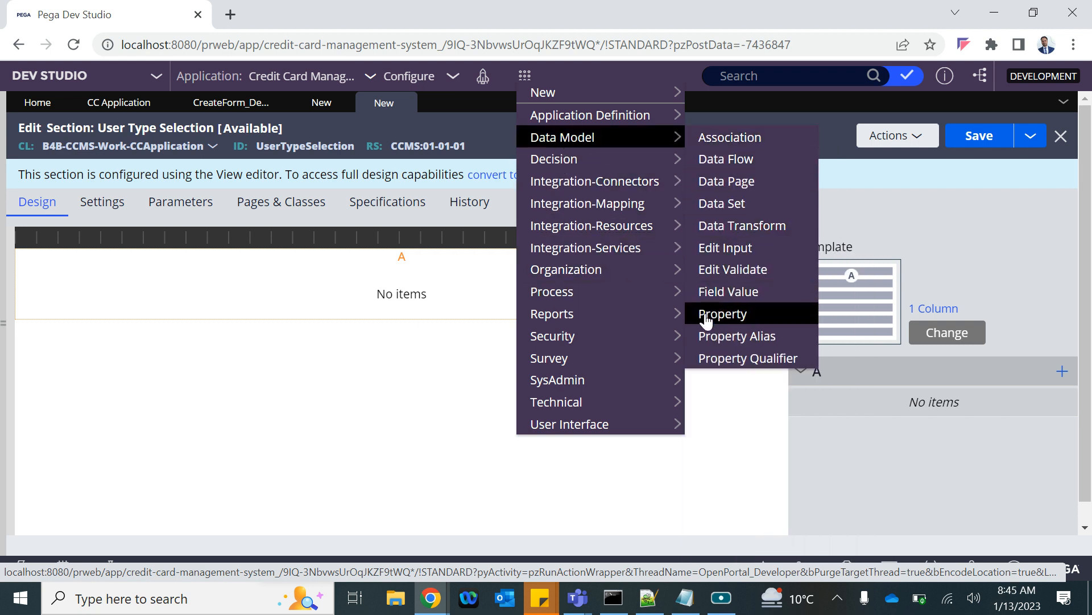
click(723, 314)
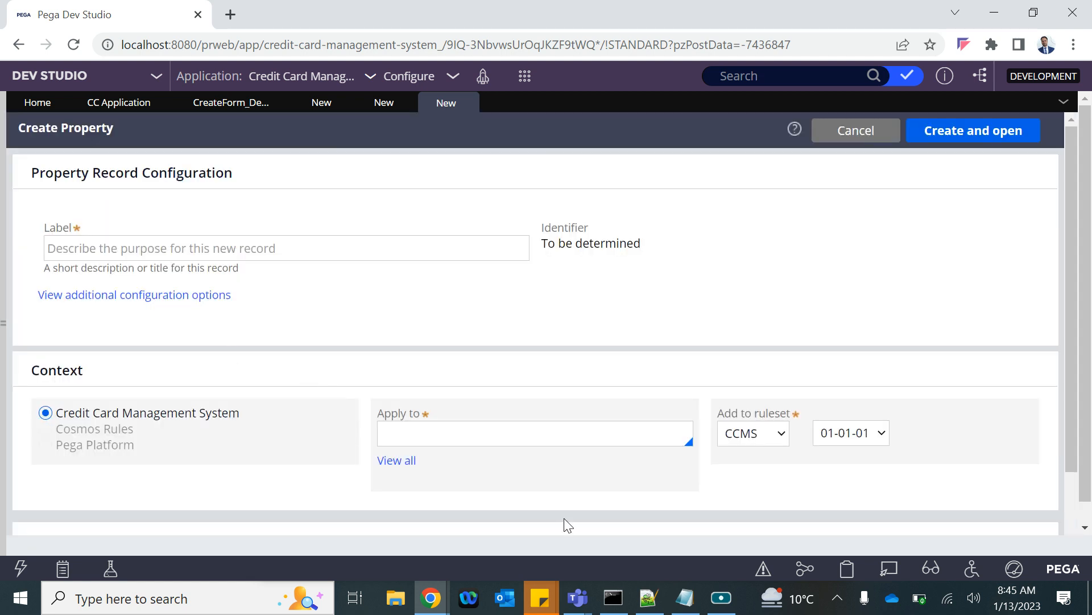
click(442, 431)
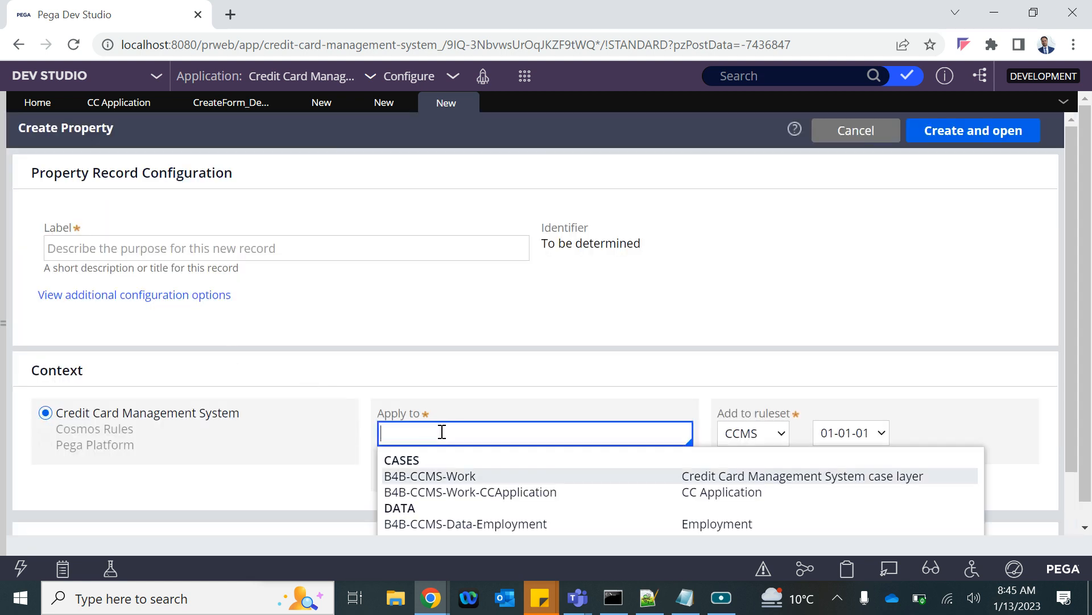
key(Down)
key(Return)
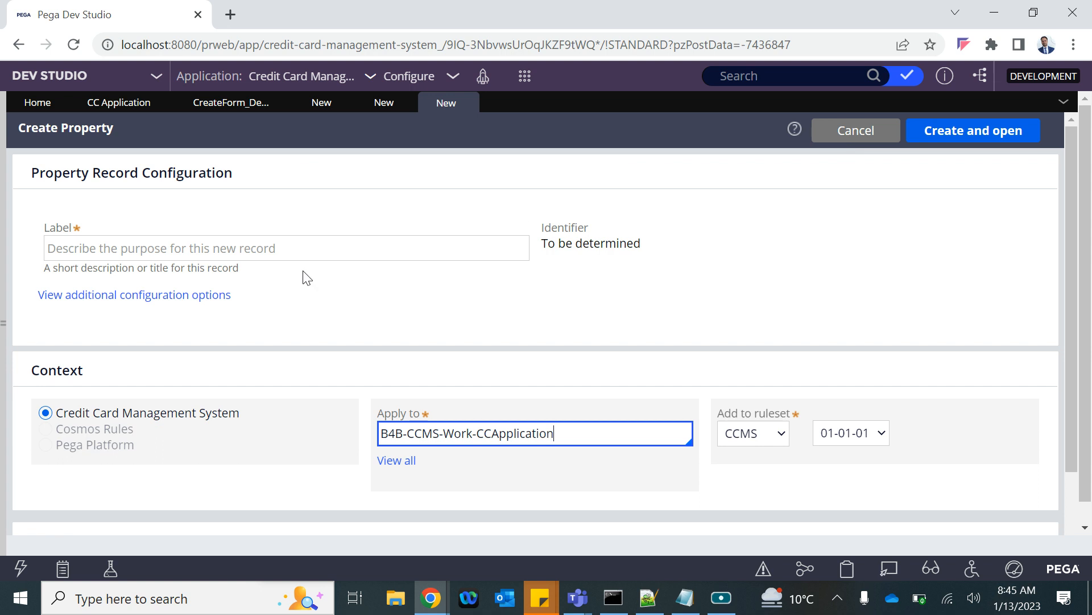
click(191, 248)
text(New Cust)
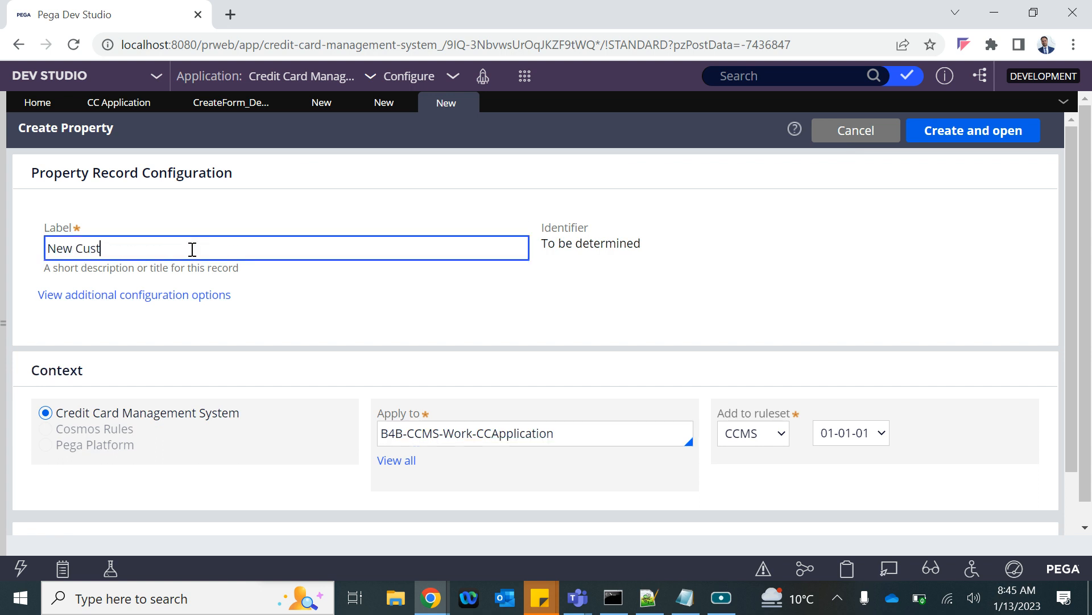
click(732, 310)
click(950, 130)
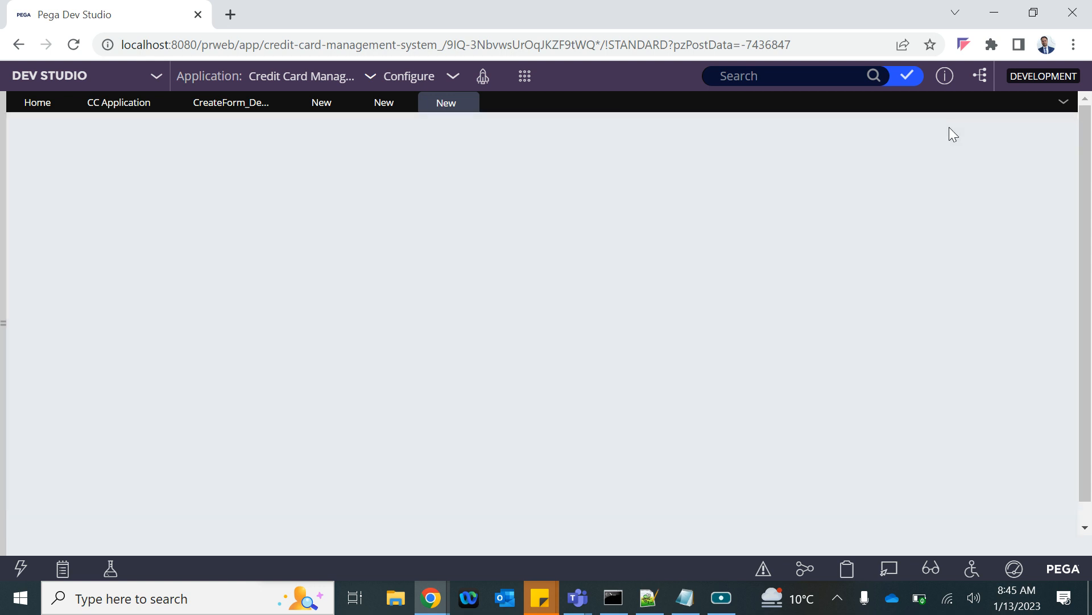
- Set the New Cust property's table type to Local List with the values Yes and No, and save the property
scroll(157, 474, down, 2)
click(90, 515)
click(78, 415)
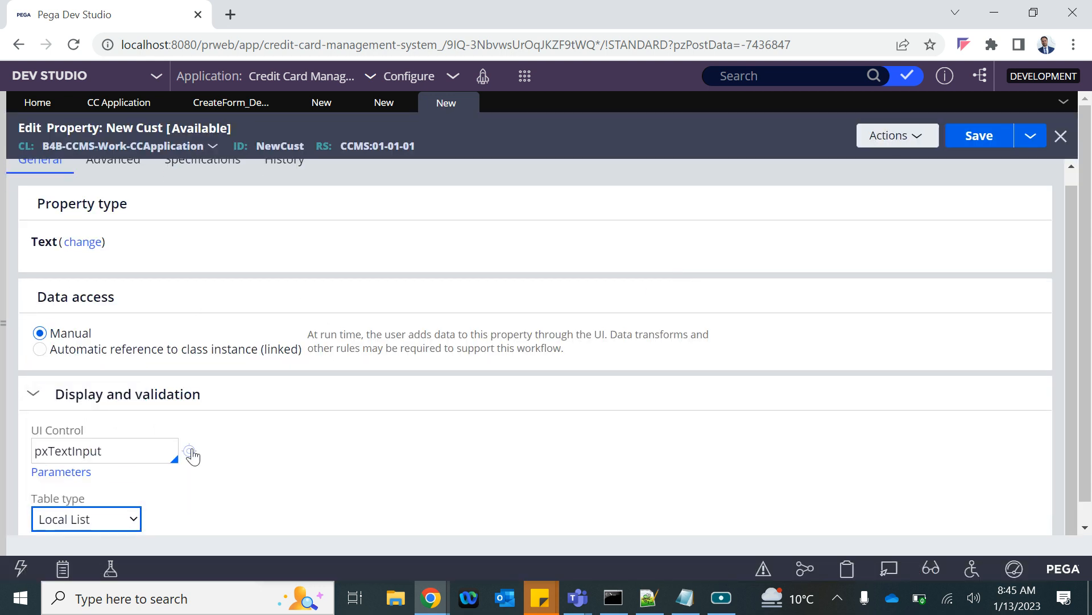
scroll(205, 460, down, 2)
click(126, 466)
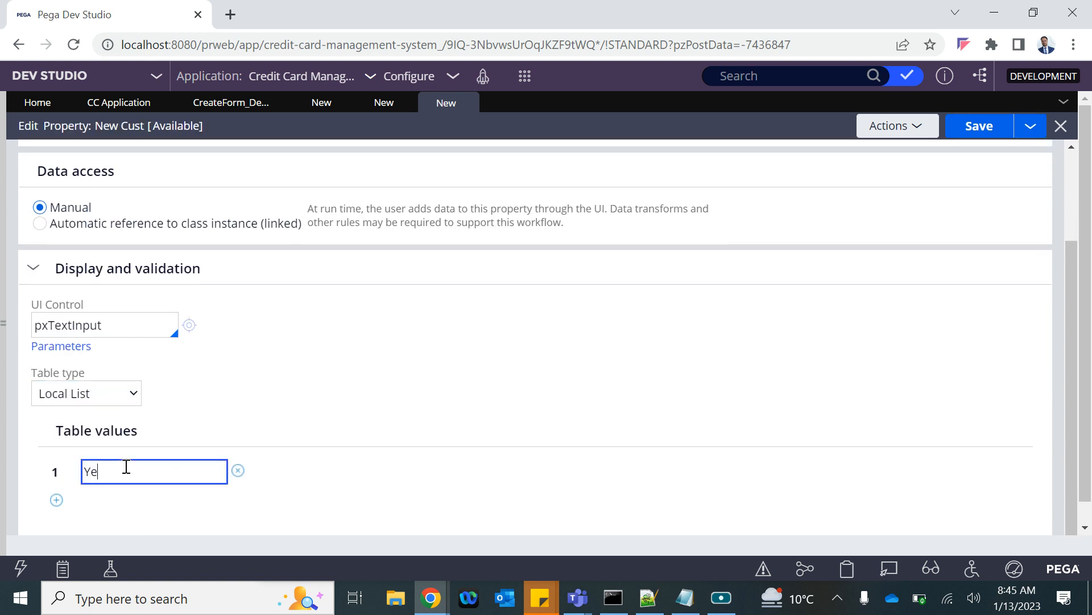
click(57, 501)
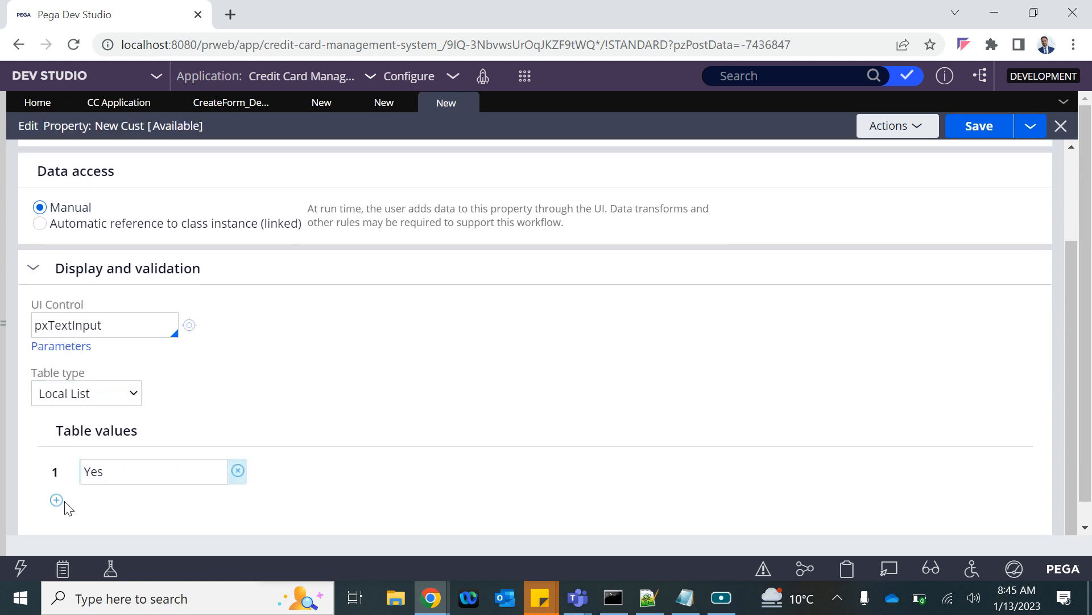
click(56, 500)
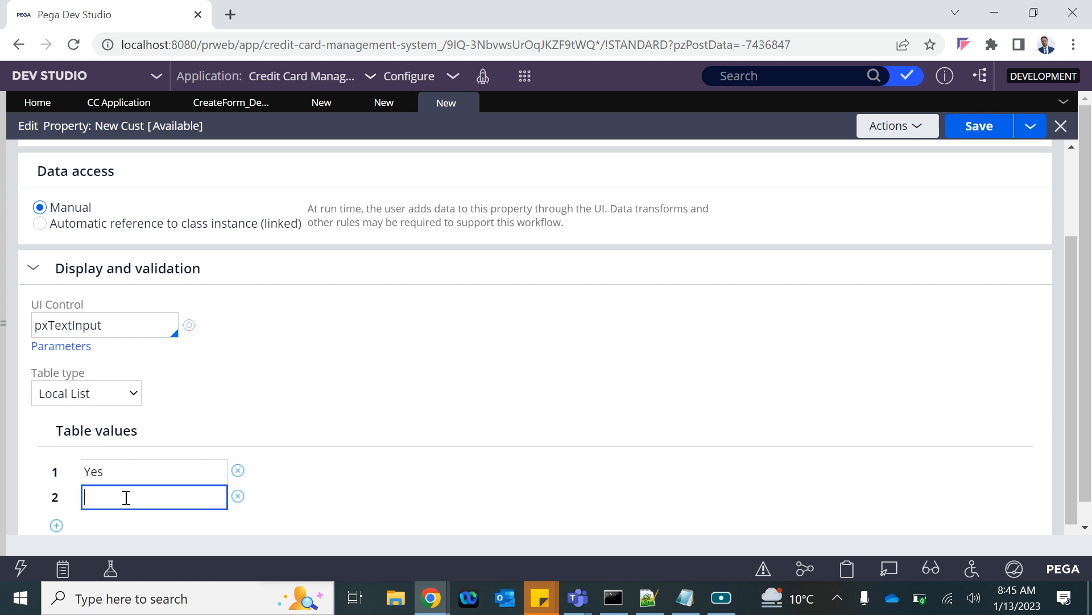
click(108, 394)
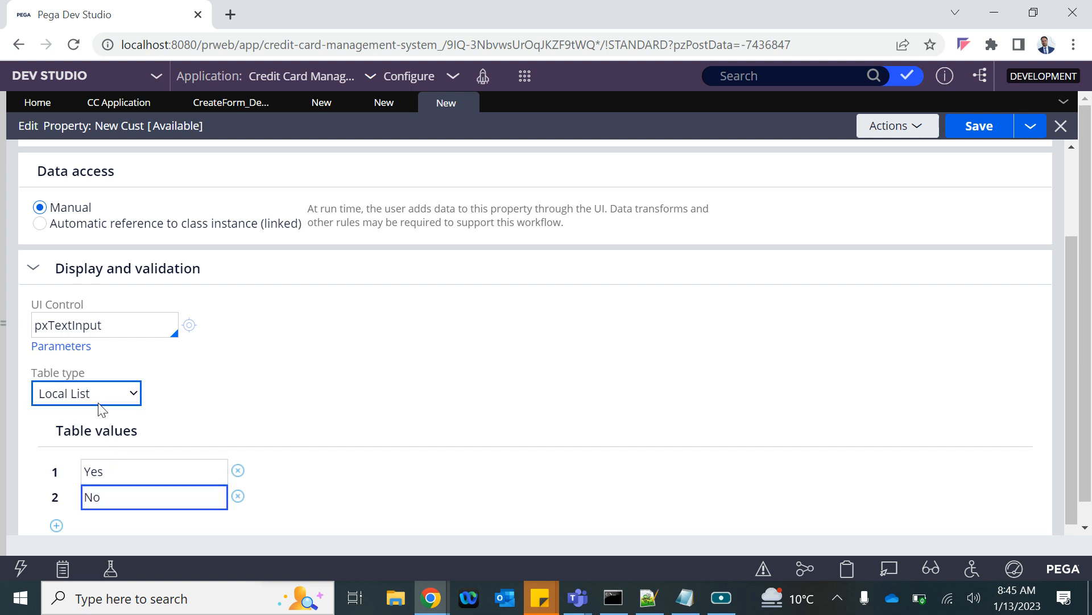
click(63, 432)
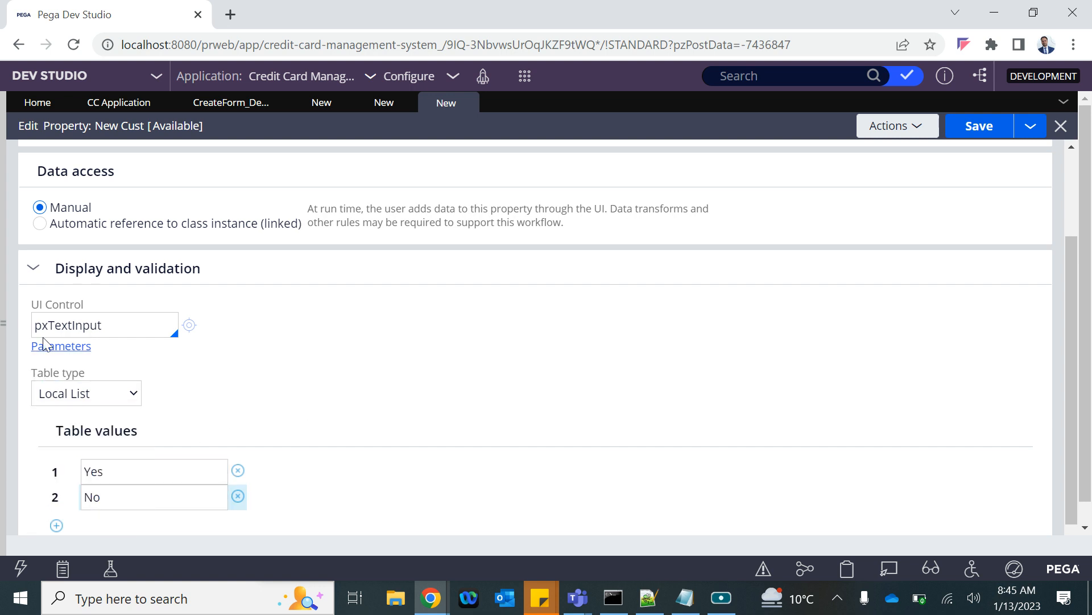
click(979, 127)
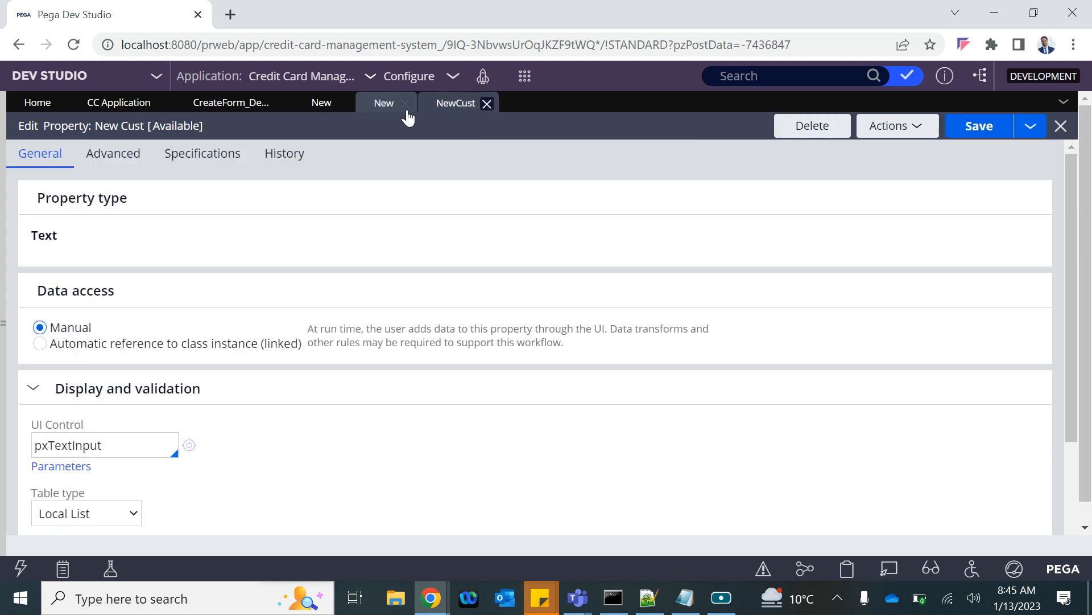
- Add a Dropdown field to region A of the User Type Selection section and open its cell properties
click(381, 108)
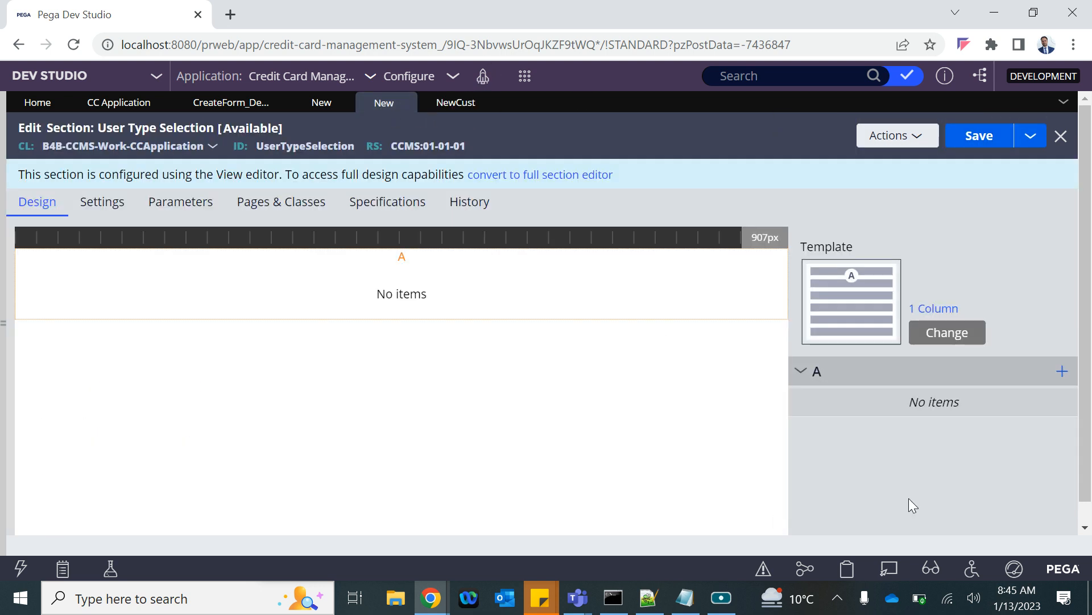
click(1062, 371)
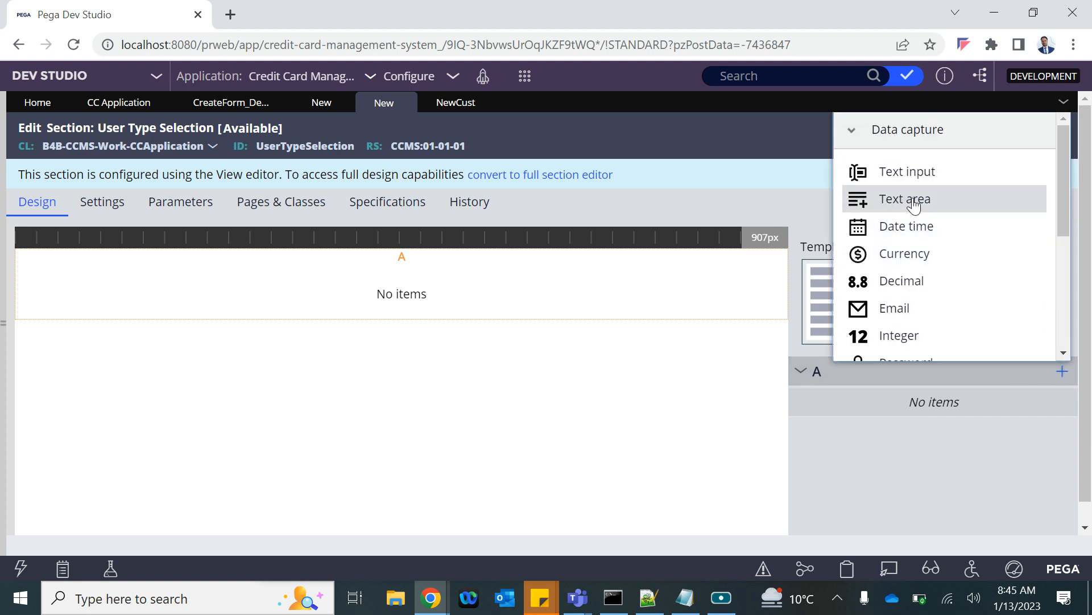
scroll(930, 326, down, 3)
scroll(931, 328, down, 2)
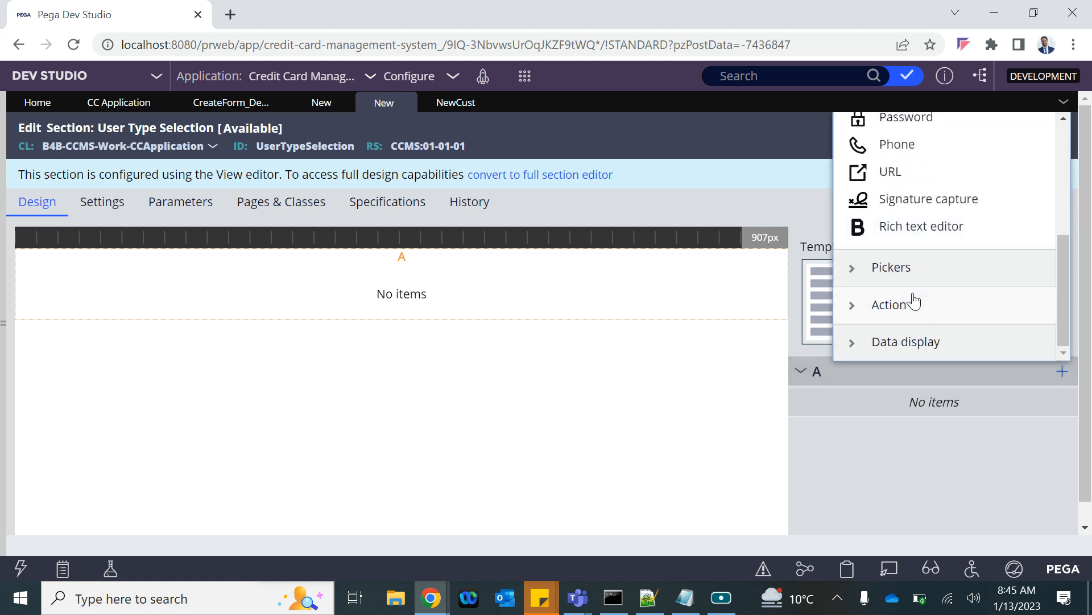
click(860, 278)
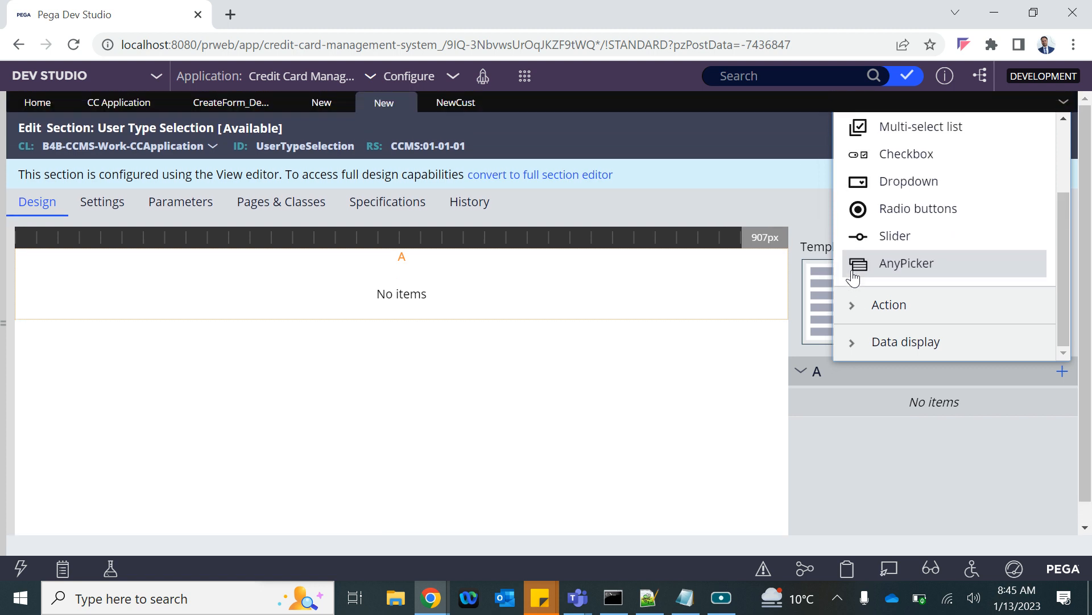
scroll(898, 233, up, 1)
click(885, 219)
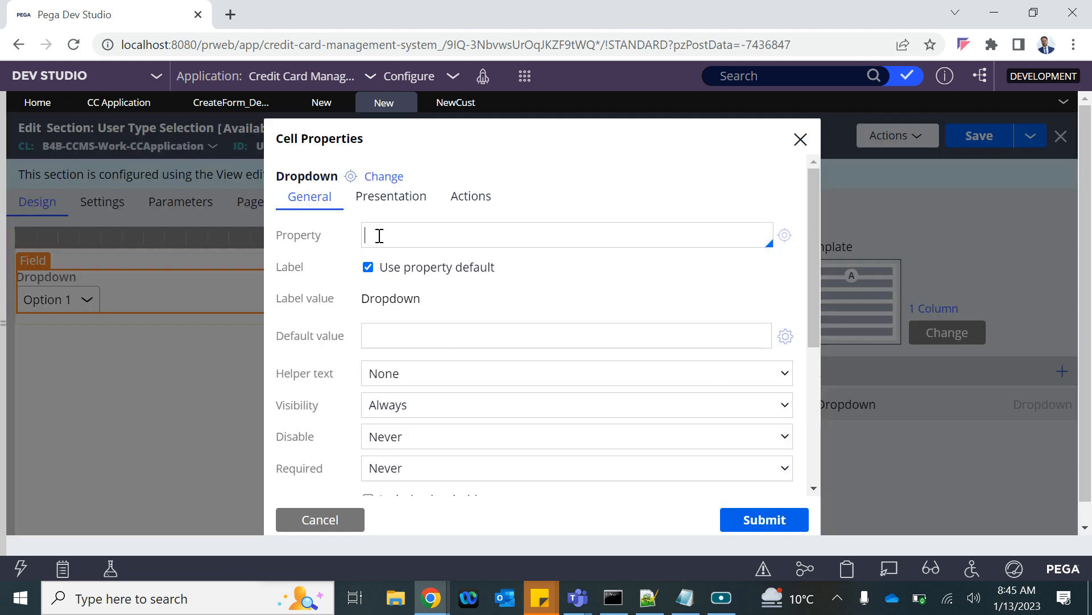
- Bind the dropdown to the .NewCust property and check its list source against the property's table values
click(380, 236)
key(Down)
key(Down)
key(Down)
key(Down)
key(Return)
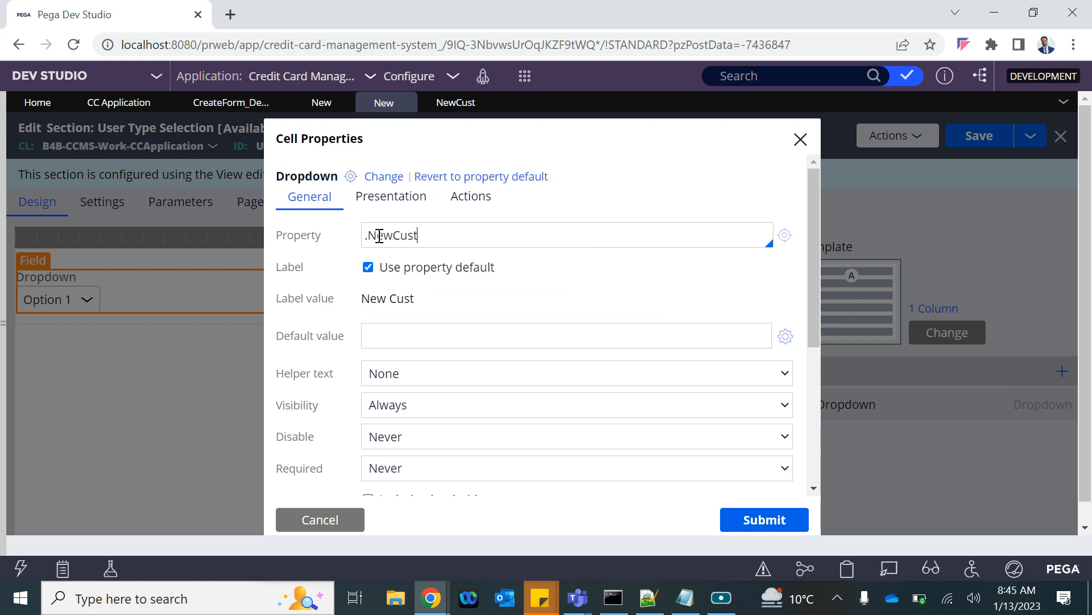
scroll(409, 390, down, 4)
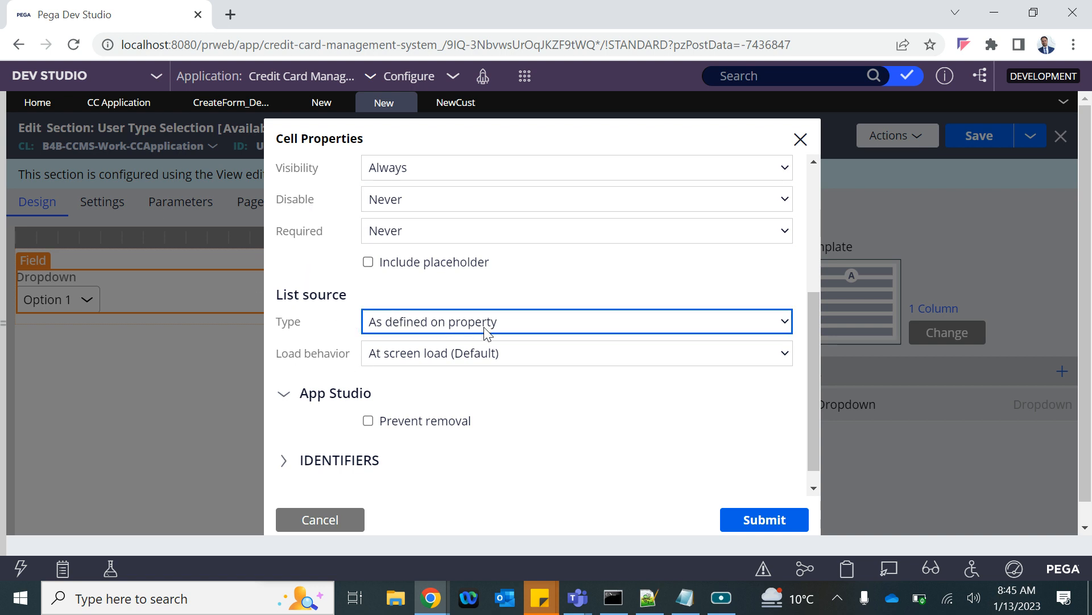
scroll(305, 437, down, 3)
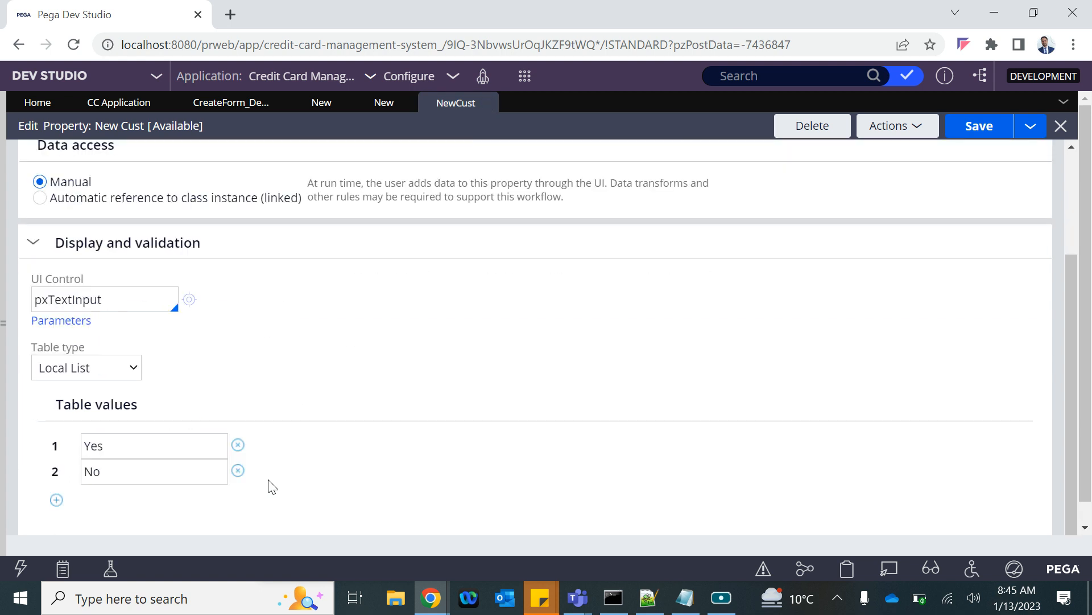
click(381, 105)
scroll(409, 254, up, 3)
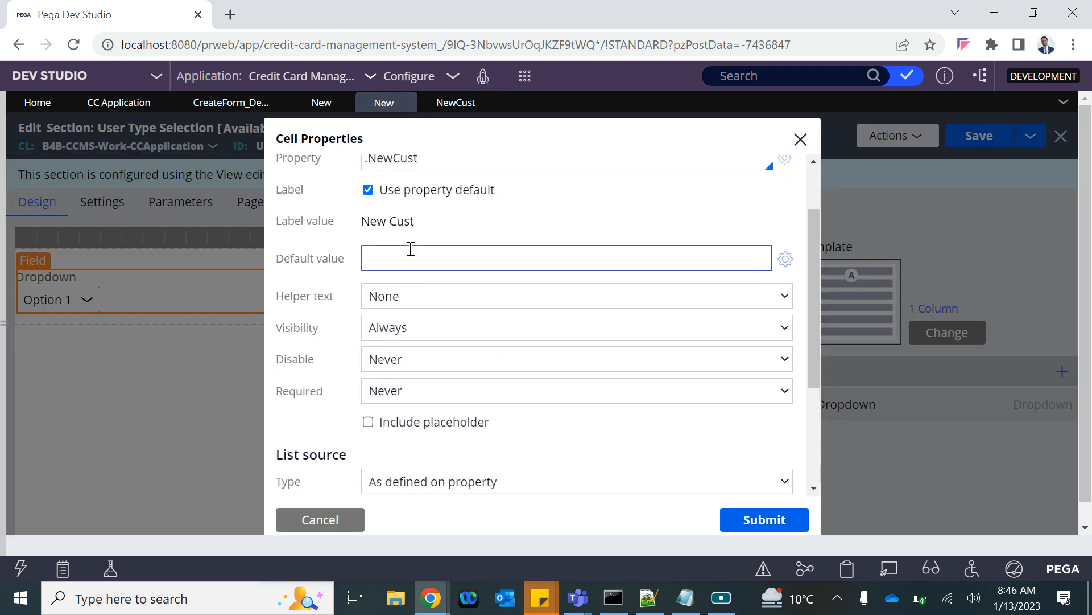
- Include the "Select..." placeholder in the dropdown, submit the cell properties and save the User Type Selection section
click(369, 422)
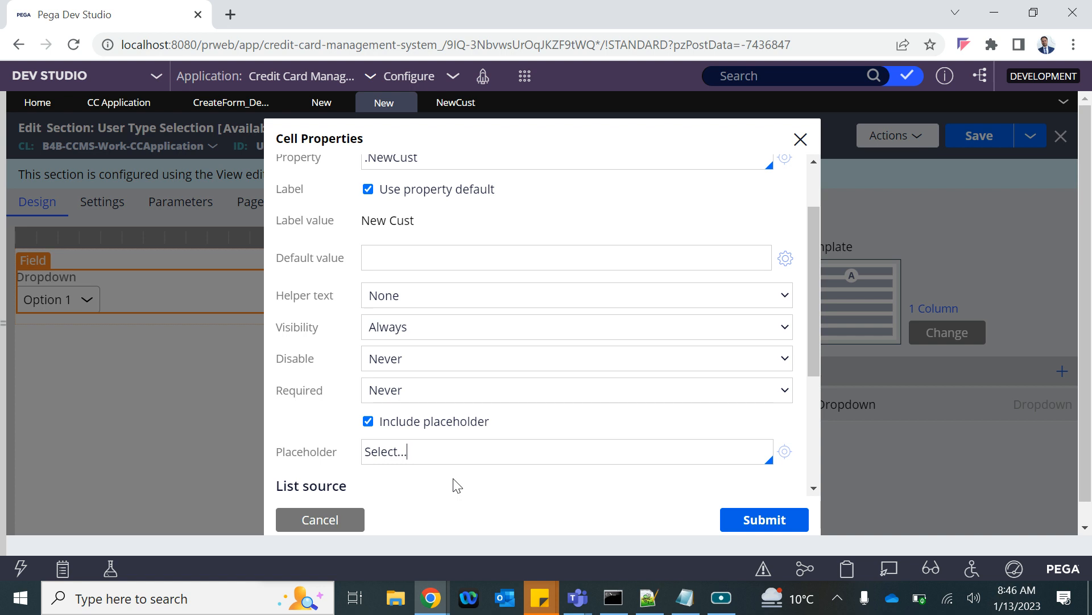
scroll(501, 489, down, 3)
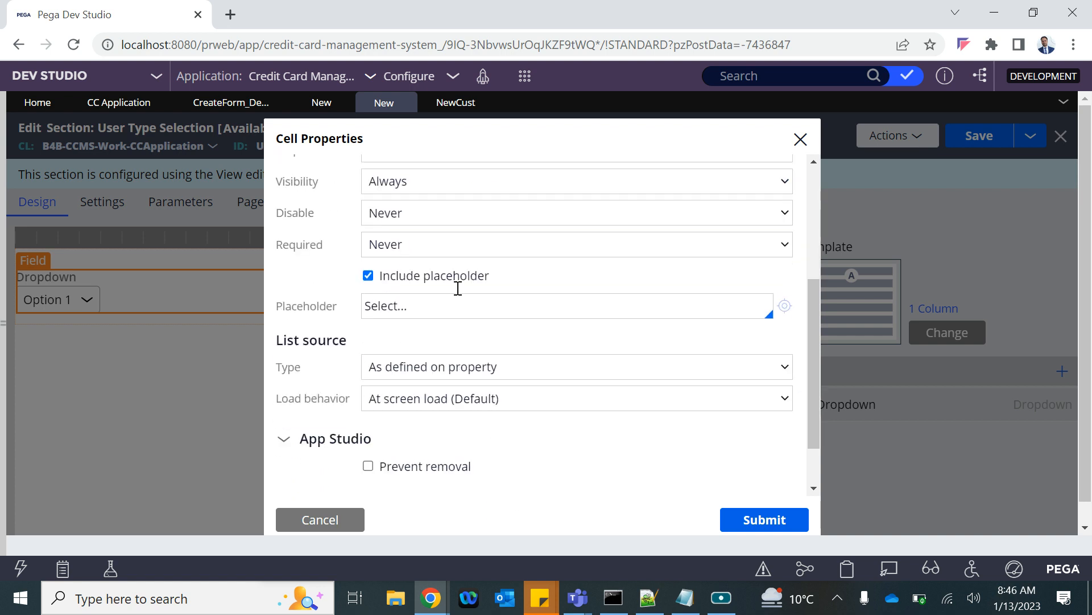
click(757, 523)
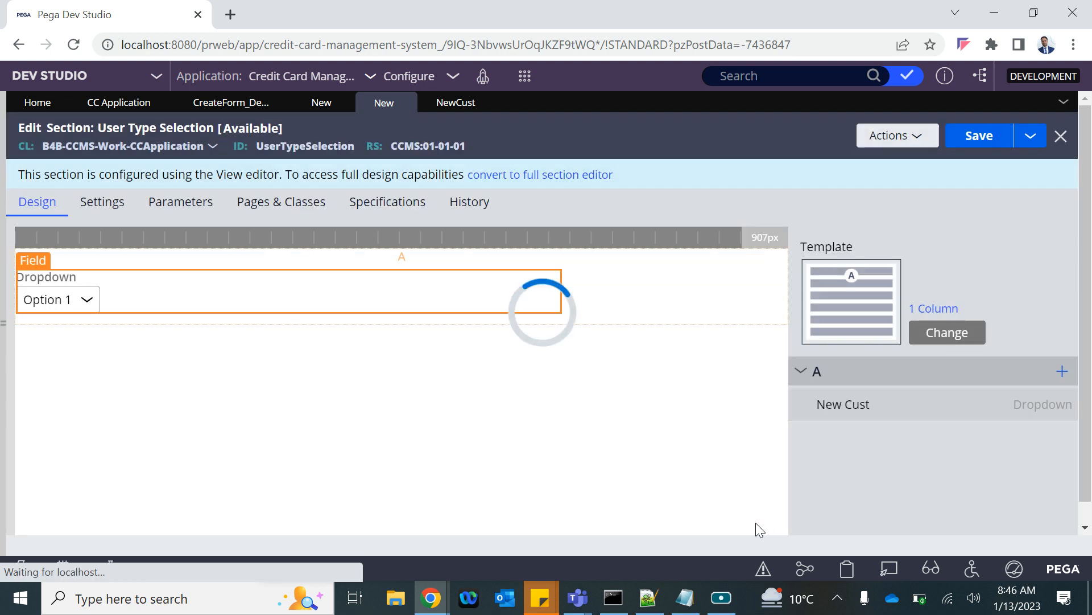
click(979, 136)
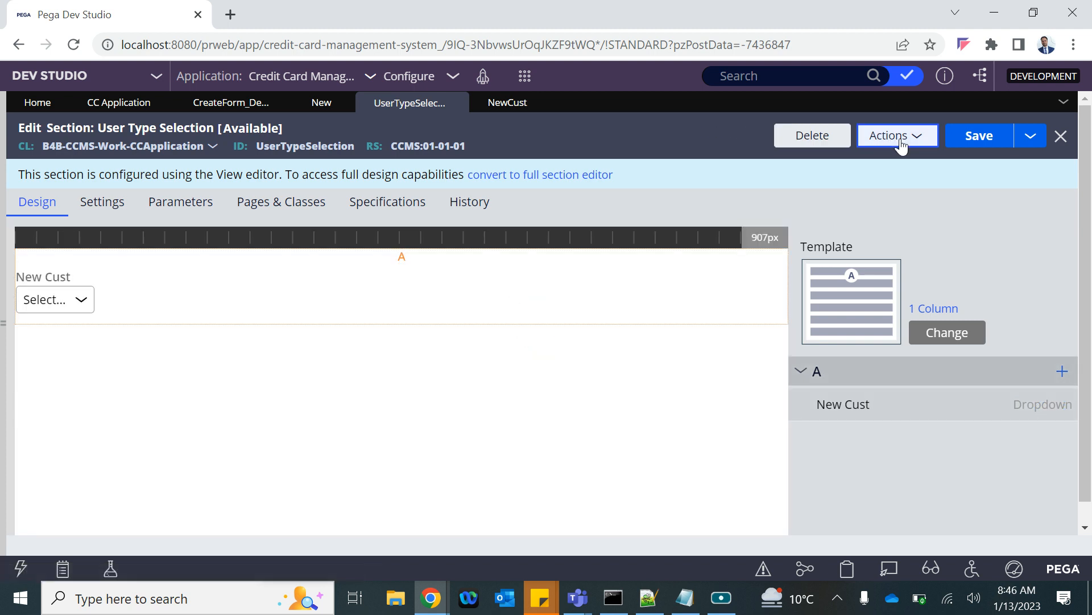
- Preview the User Type Selection section, test the New Cust dropdown by choosing Yes, and close the preview
click(896, 138)
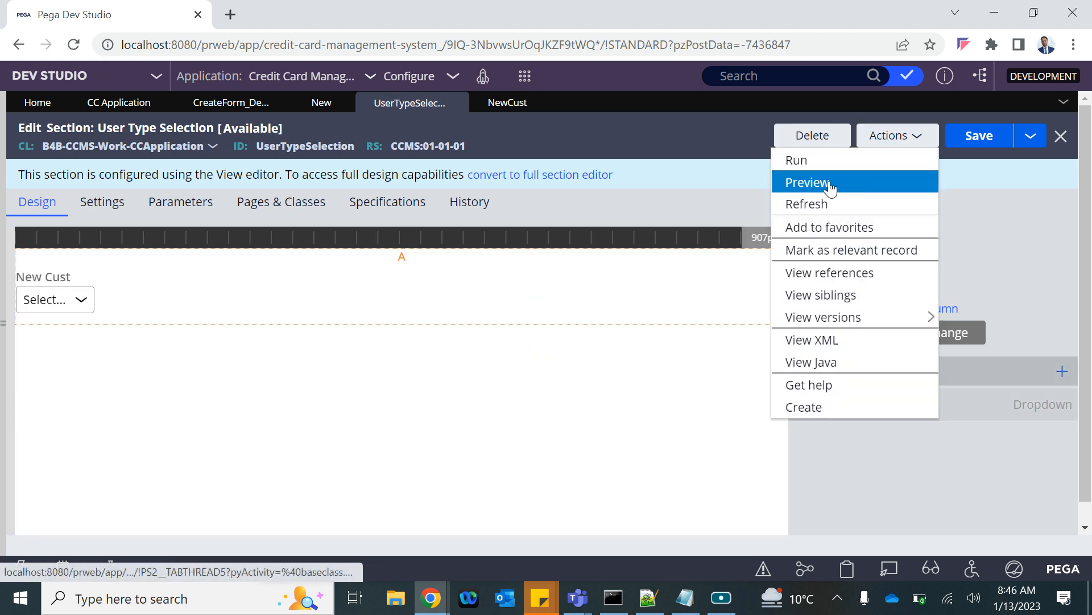
click(808, 182)
click(54, 83)
click(56, 123)
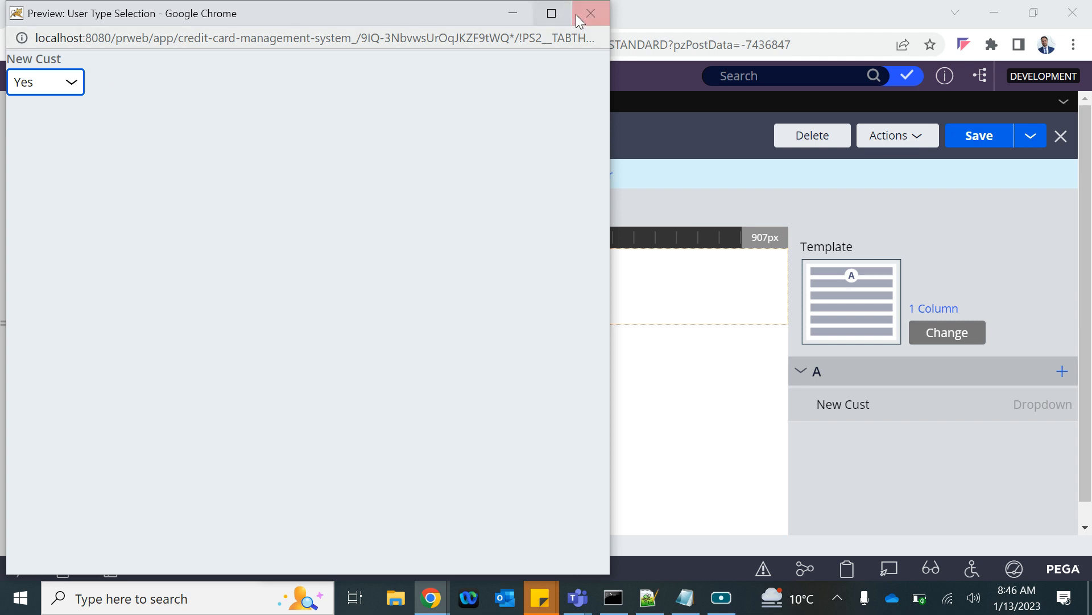
click(591, 12)
- Reselect the UserTypeSelection section in the User Type Selection flow action and save the flow action
click(319, 102)
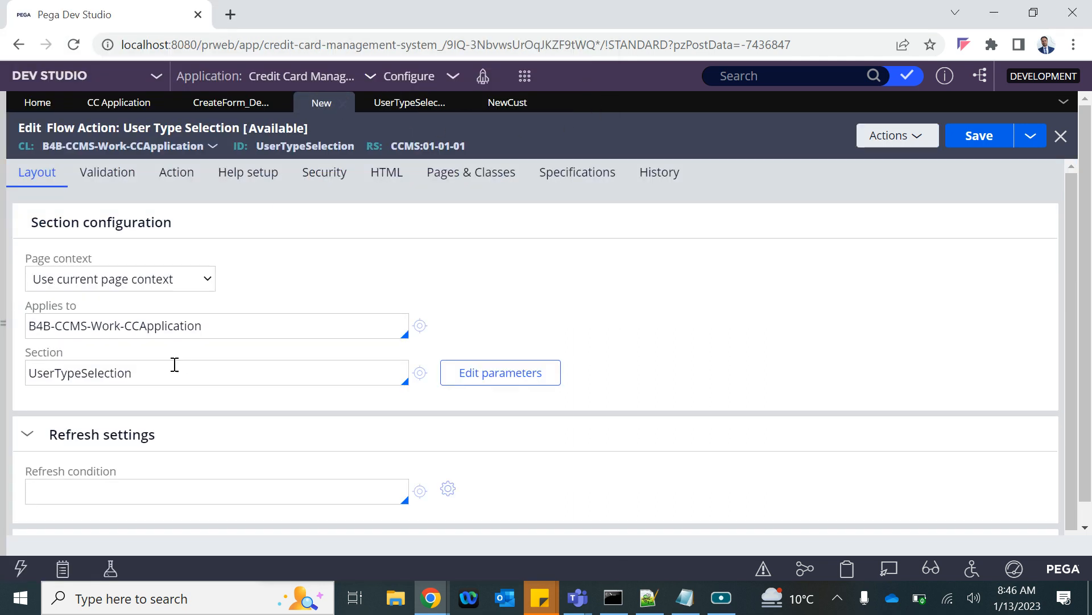
click(163, 376)
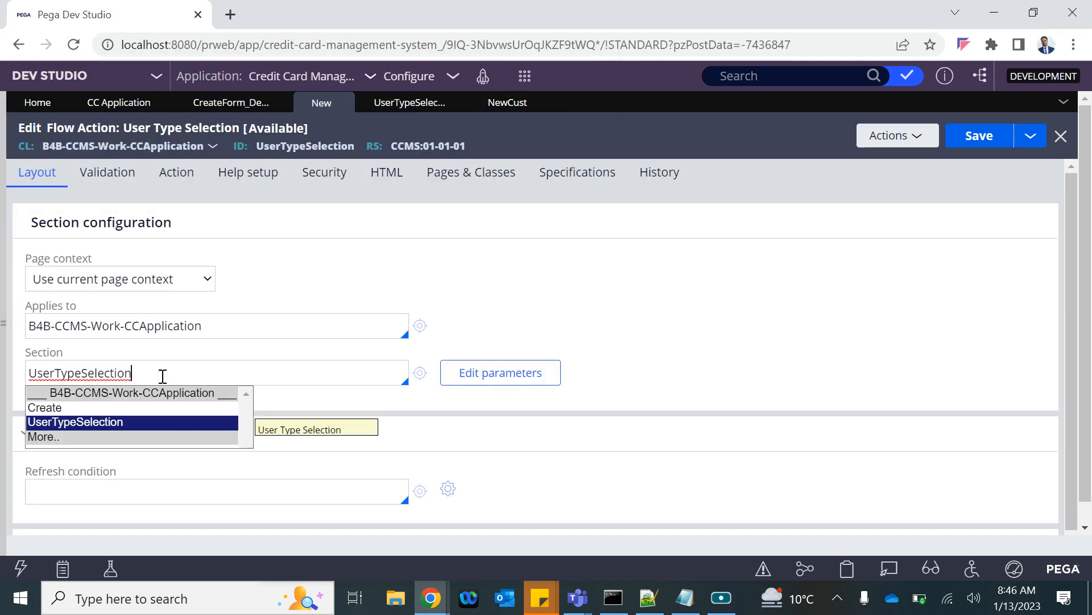
key(Return)
click(979, 138)
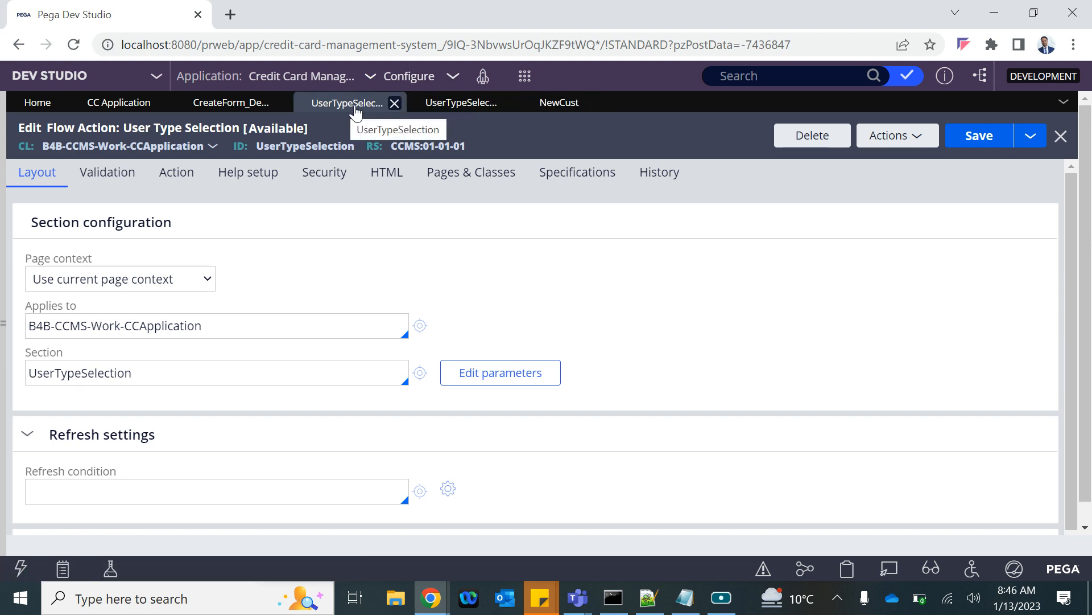
click(968, 138)
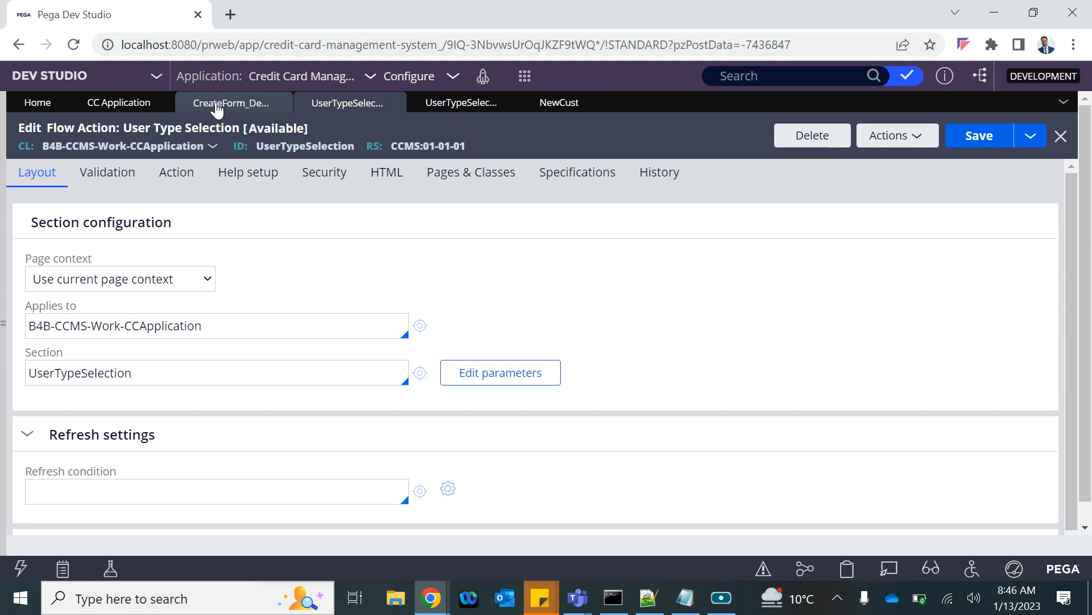
- Discard the pending assignment dialog in the Application Submission flow, then set the new assignment's flow action to UserTypeSelection and submit it
click(218, 107)
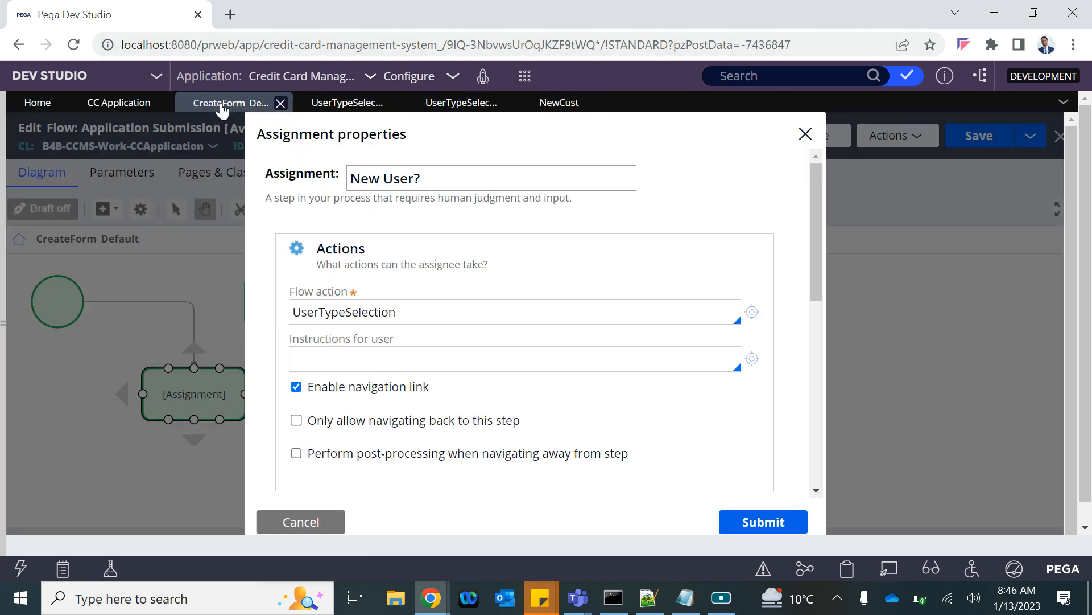
click(300, 525)
double_click(198, 393)
double_click(153, 377)
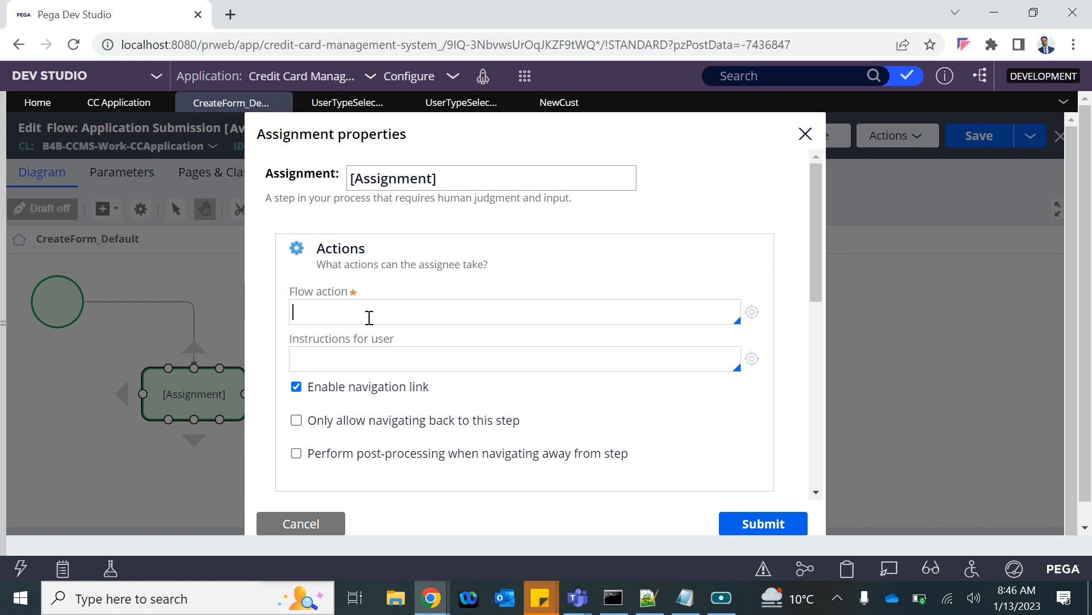
click(368, 318)
key(Down)
key(Down)
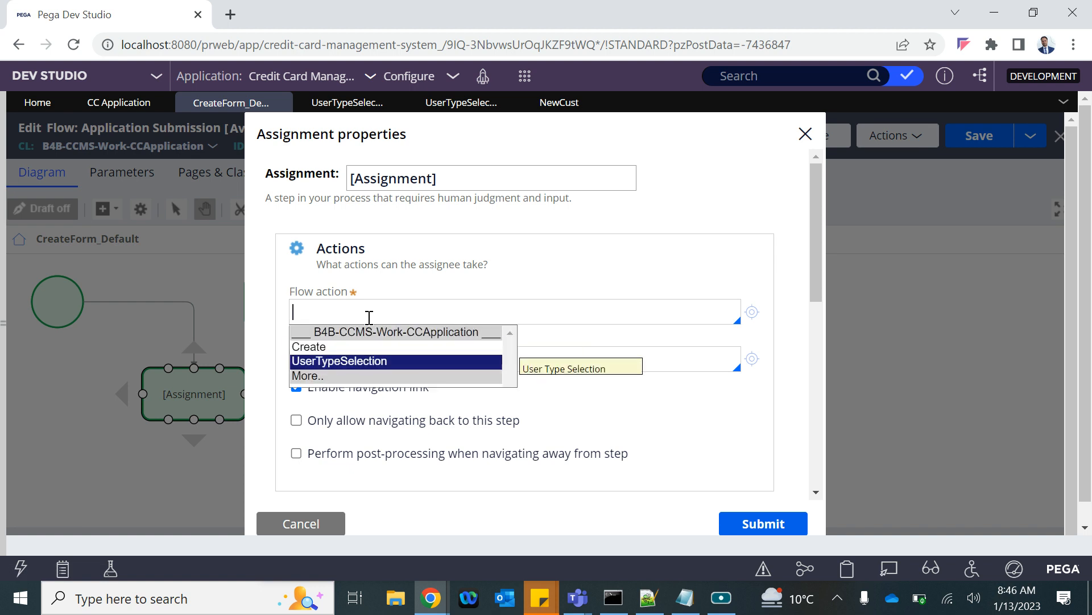
key(Return)
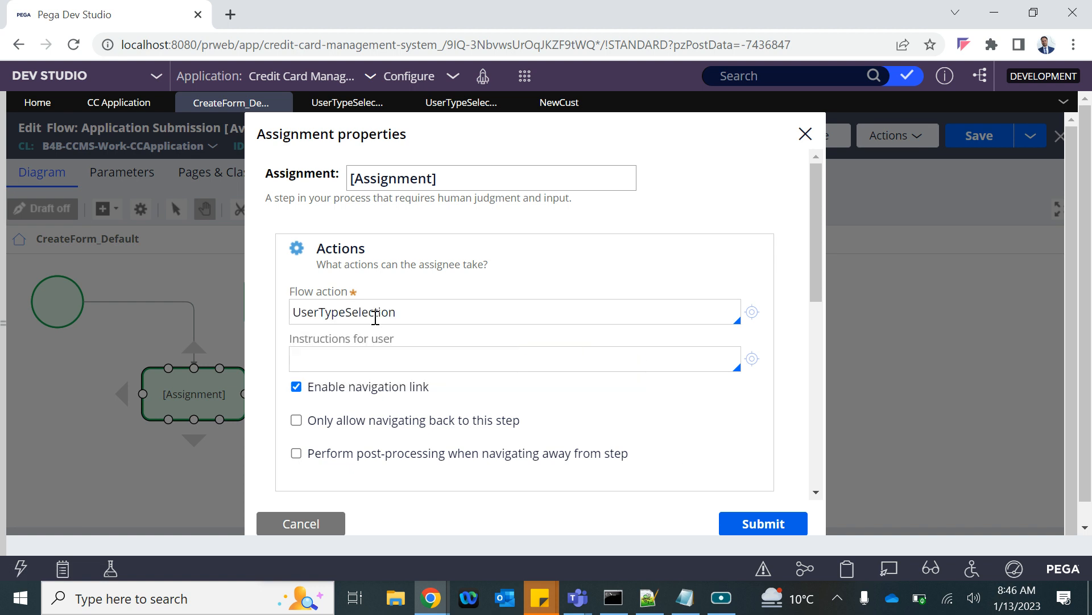
click(763, 522)
- Rename the UserTypeSelection assignment as "New or Old Customer" and submit its properties
double_click(200, 402)
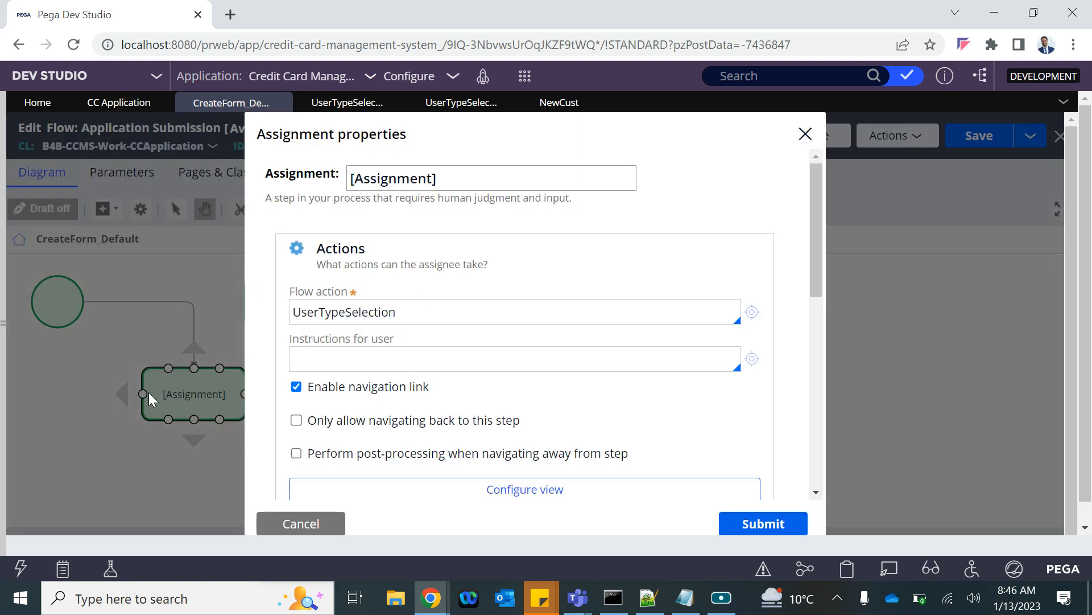
drag(439, 179, 257, 177)
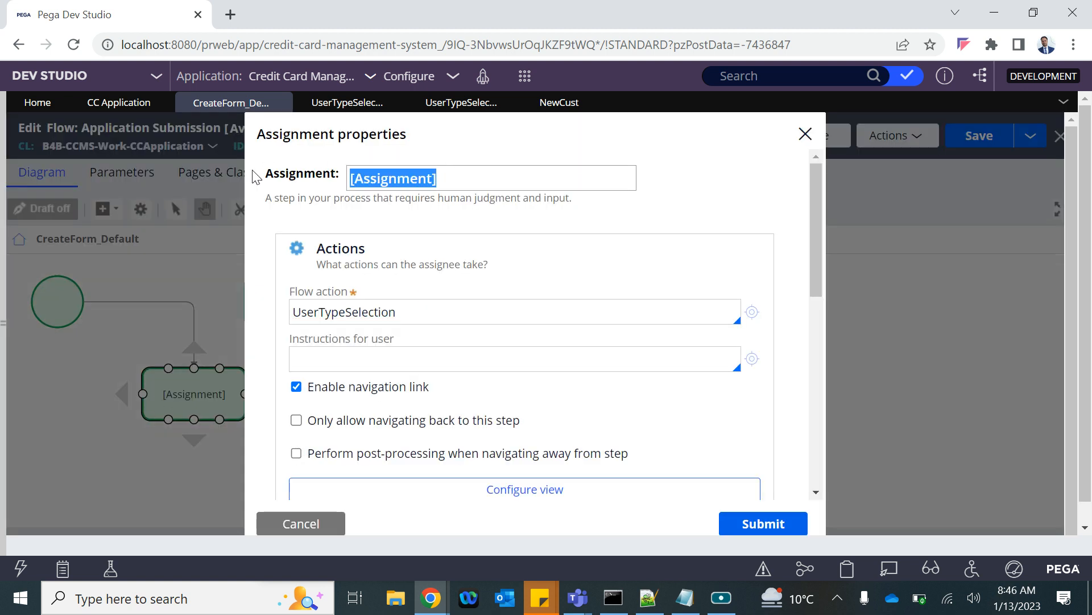
key(BackSpace)
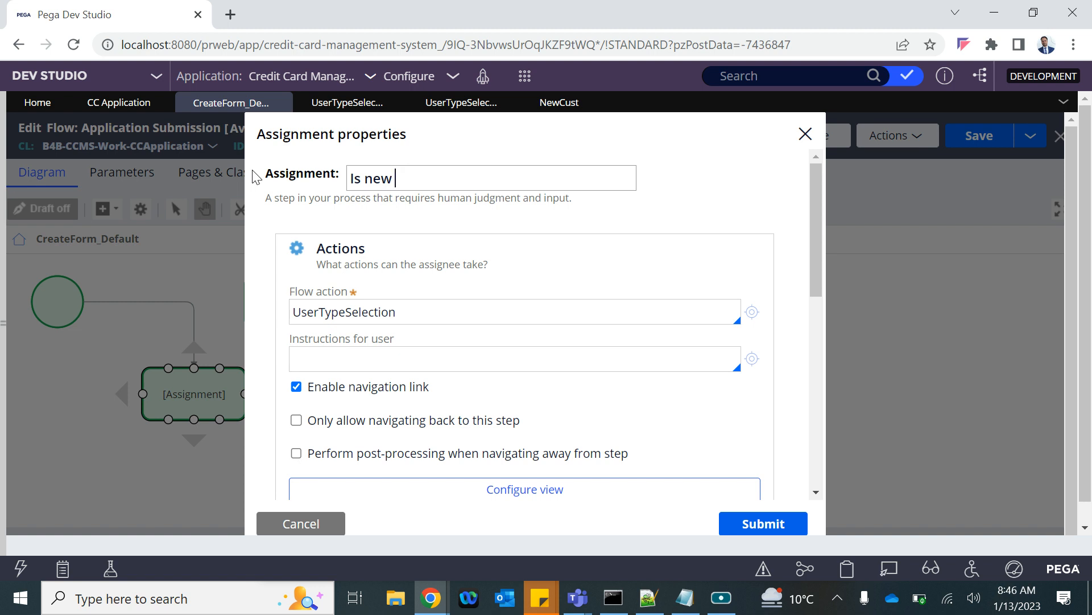
text(New or old Customer)
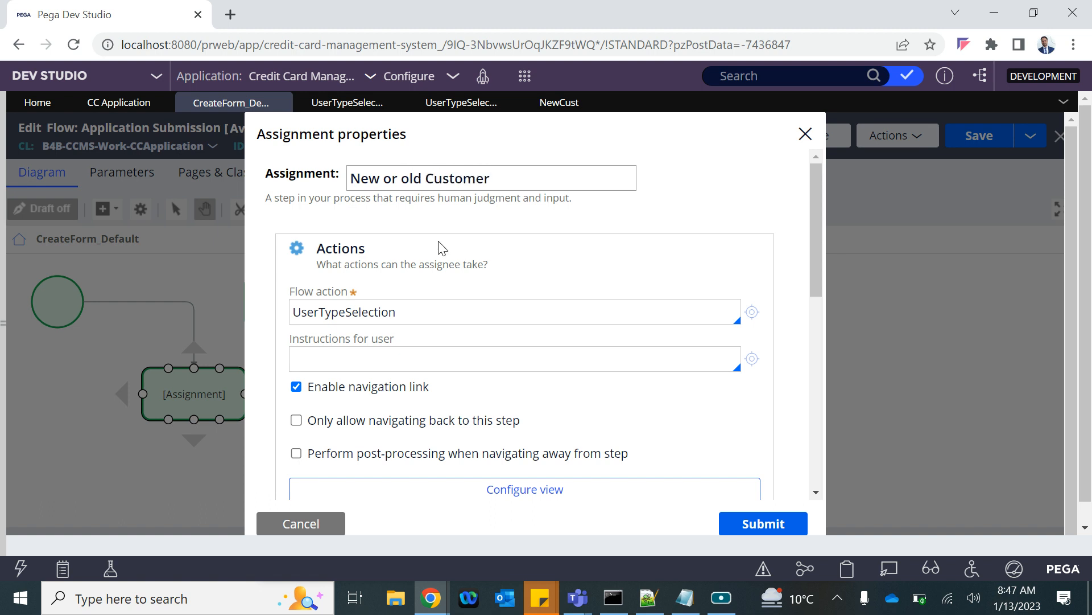
click(409, 181)
key(BackSpace)
text(O)
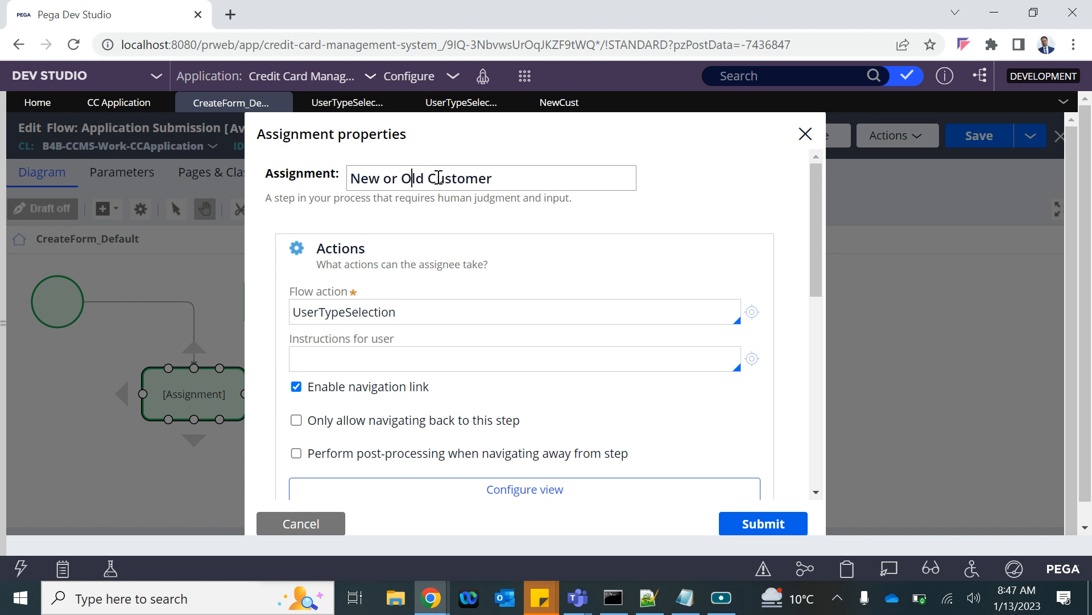
click(764, 512)
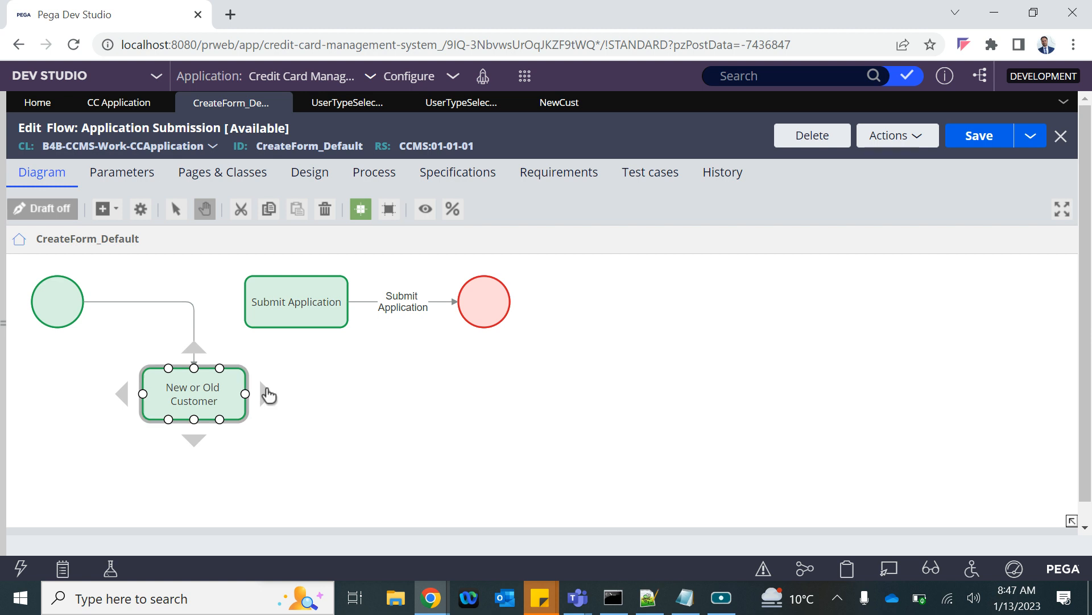
- Line up the New or Old Customer assignment after the start shape, move Submit Application and the end shape further along, and connect both assignments
drag(267, 397, 271, 329)
drag(176, 381, 160, 305)
drag(495, 303, 727, 328)
click(306, 290)
drag(306, 290, 466, 305)
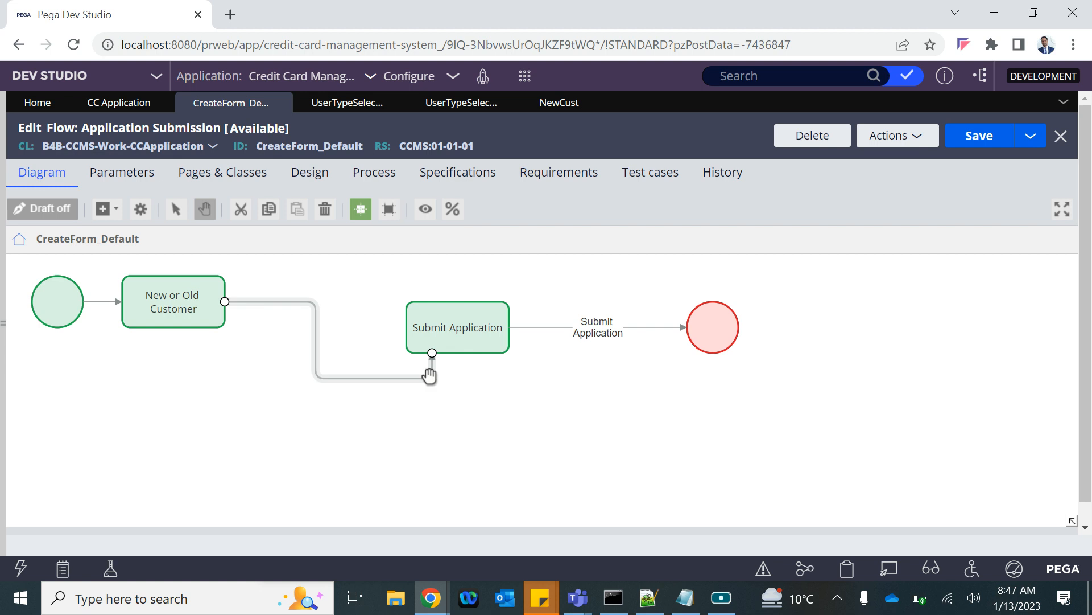
drag(433, 359, 406, 328)
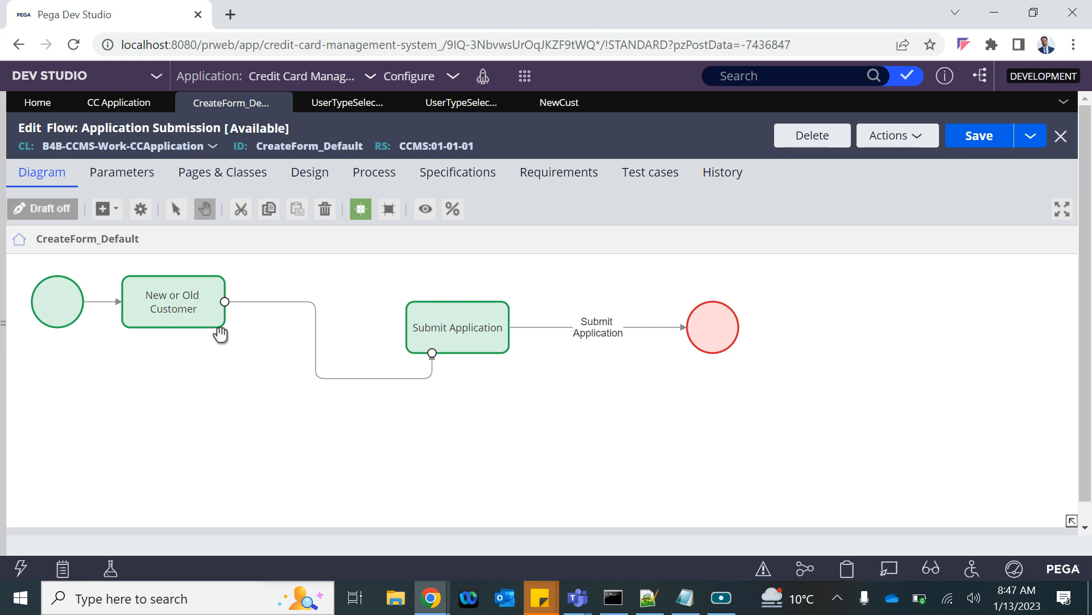
- Check the path from the start shape through New or Old Customer to Submit Application and save the flow
click(419, 344)
click(66, 308)
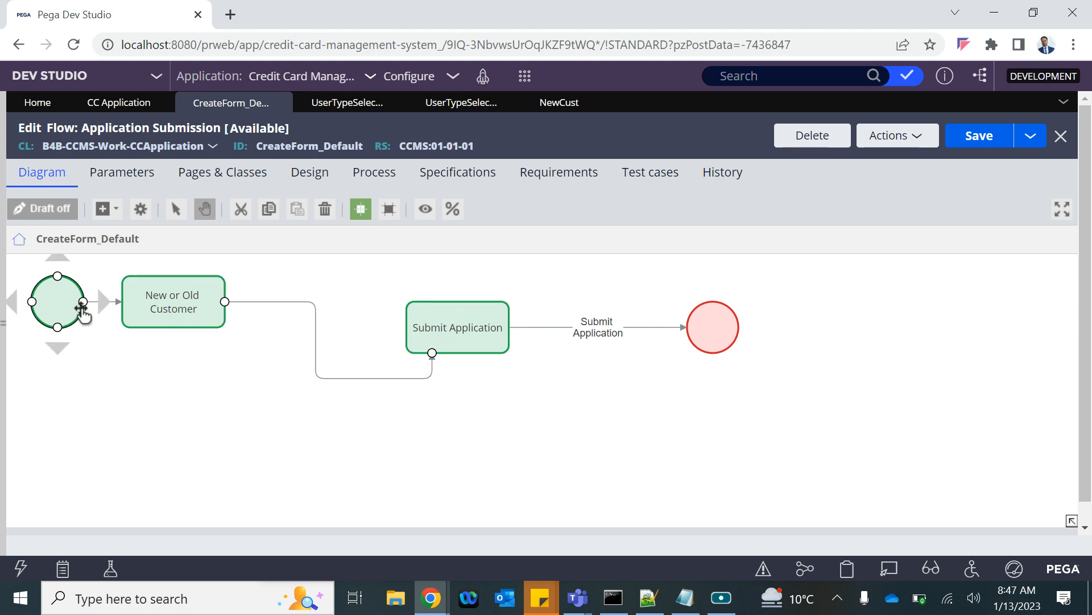
click(171, 314)
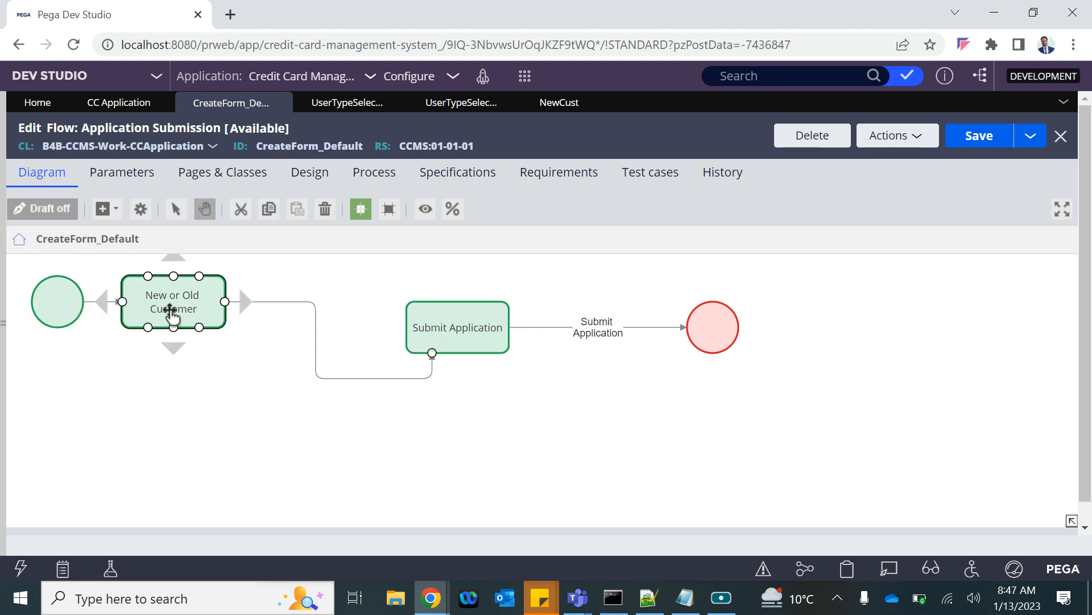
click(440, 337)
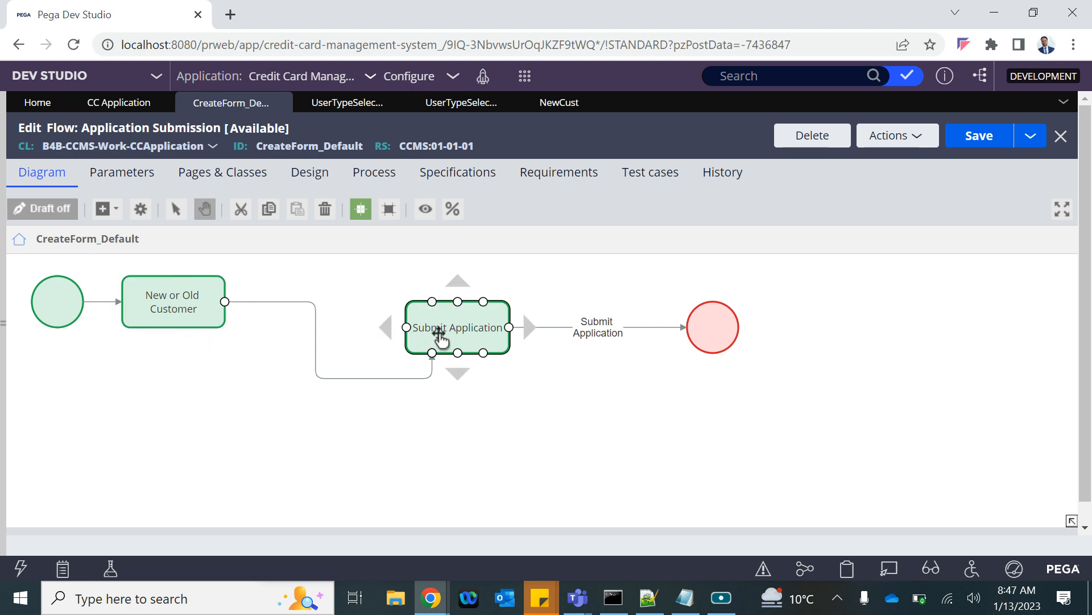
click(983, 142)
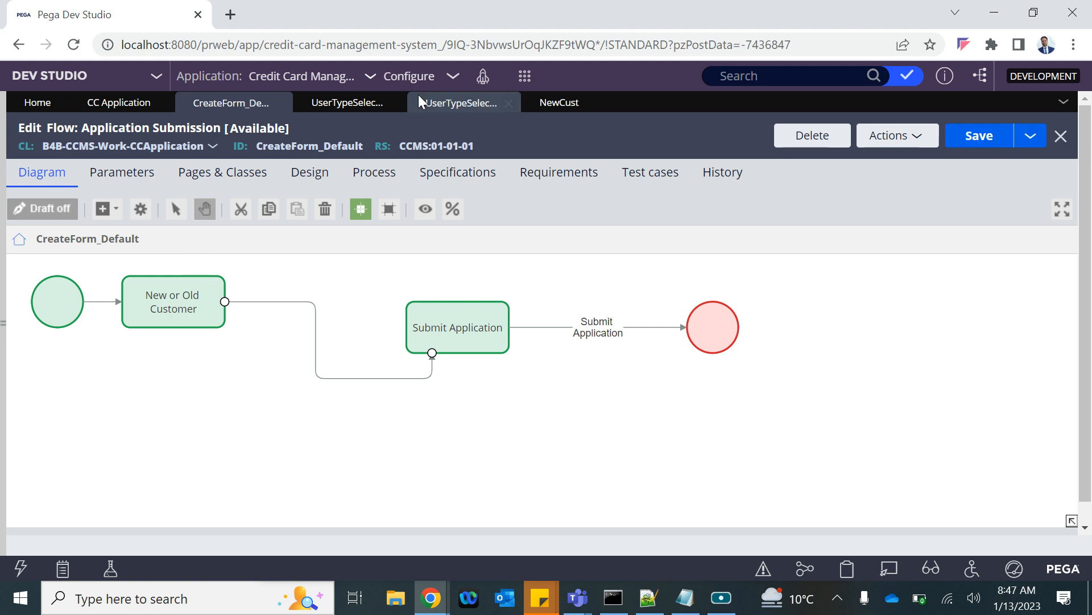
- Return to the CC Application case type and refresh its case life cycle
click(105, 104)
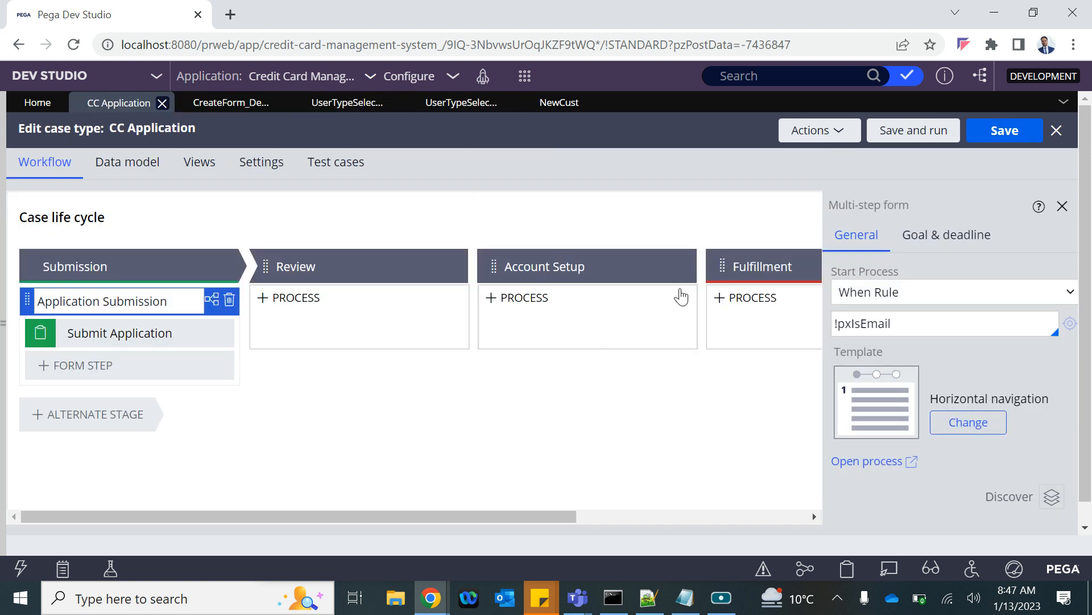
click(821, 132)
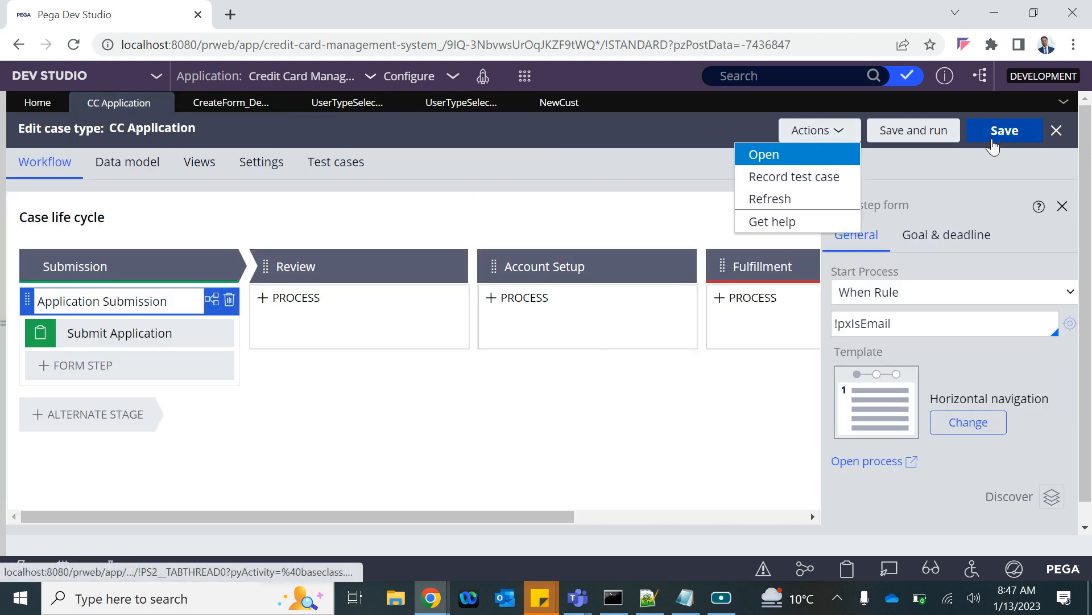
click(771, 200)
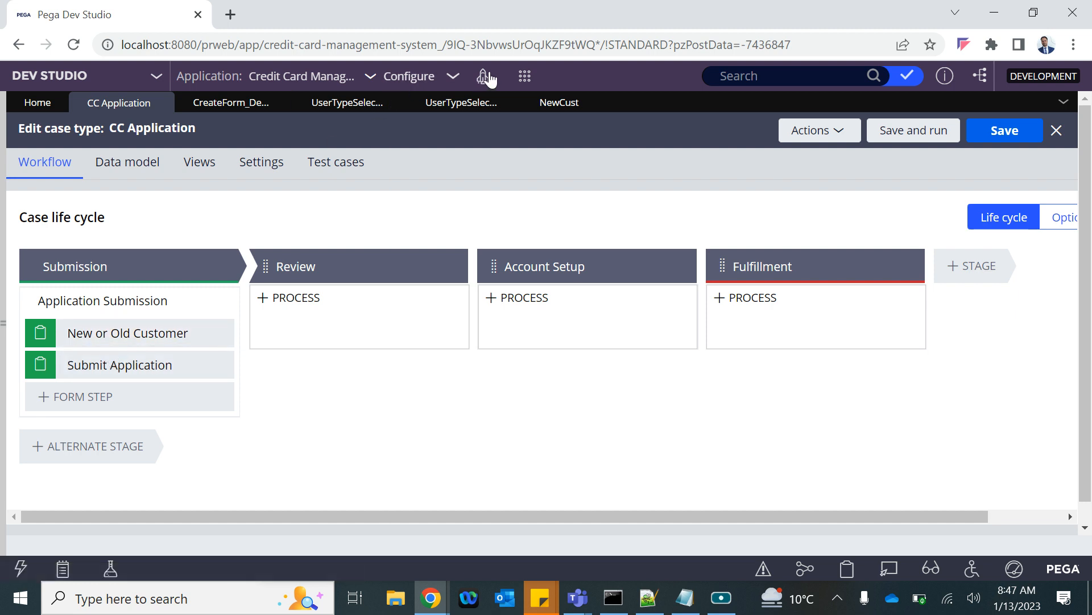
- Create a new CC Application case and test navigating to the Submit Application step and back to New or Old Customer
click(523, 75)
mouse_move(655, 92)
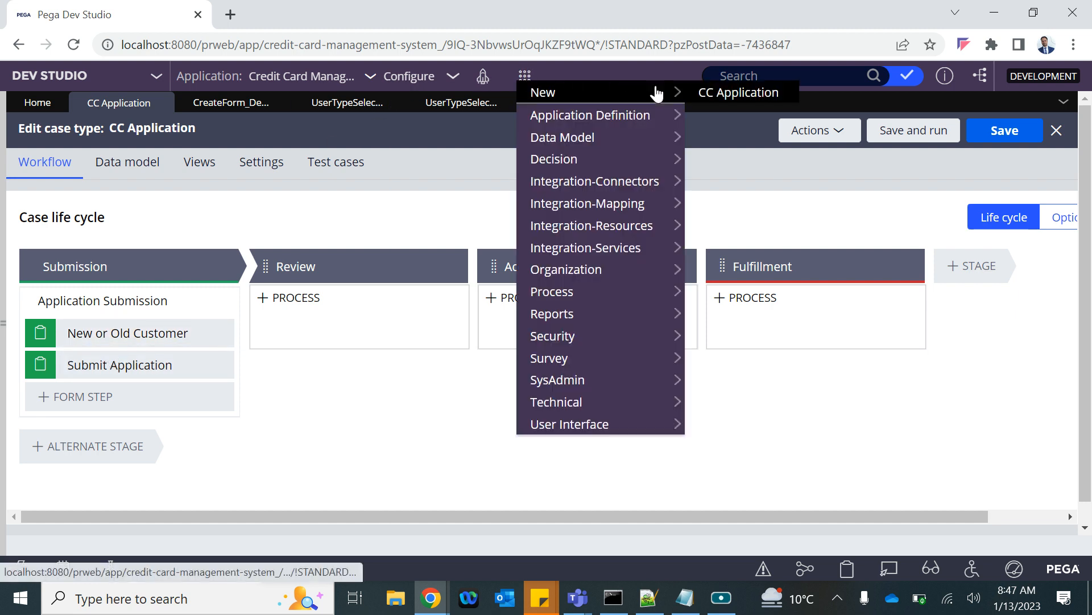
click(715, 96)
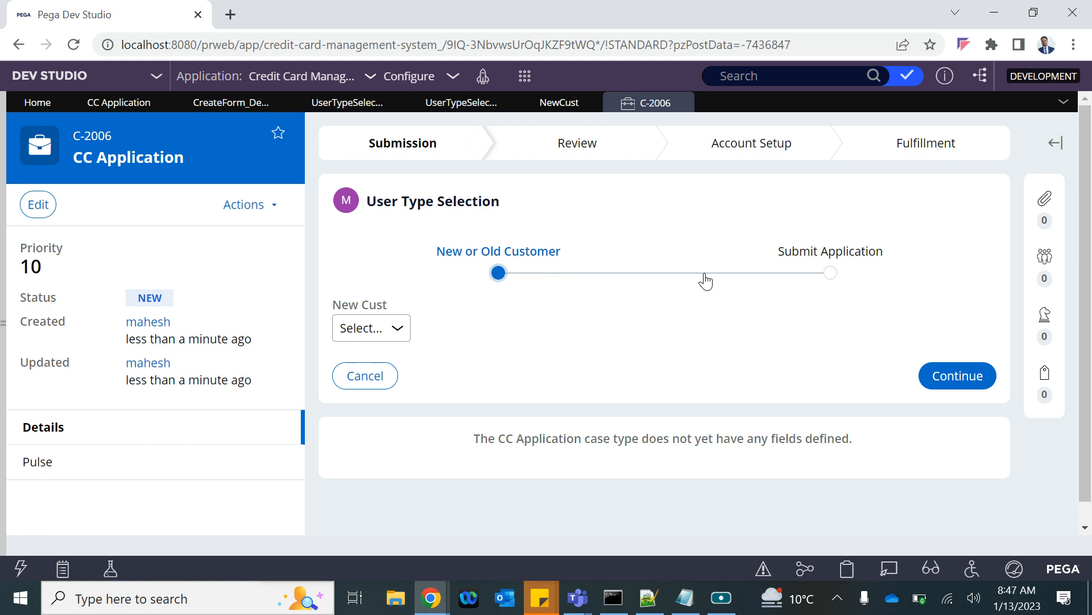
click(829, 279)
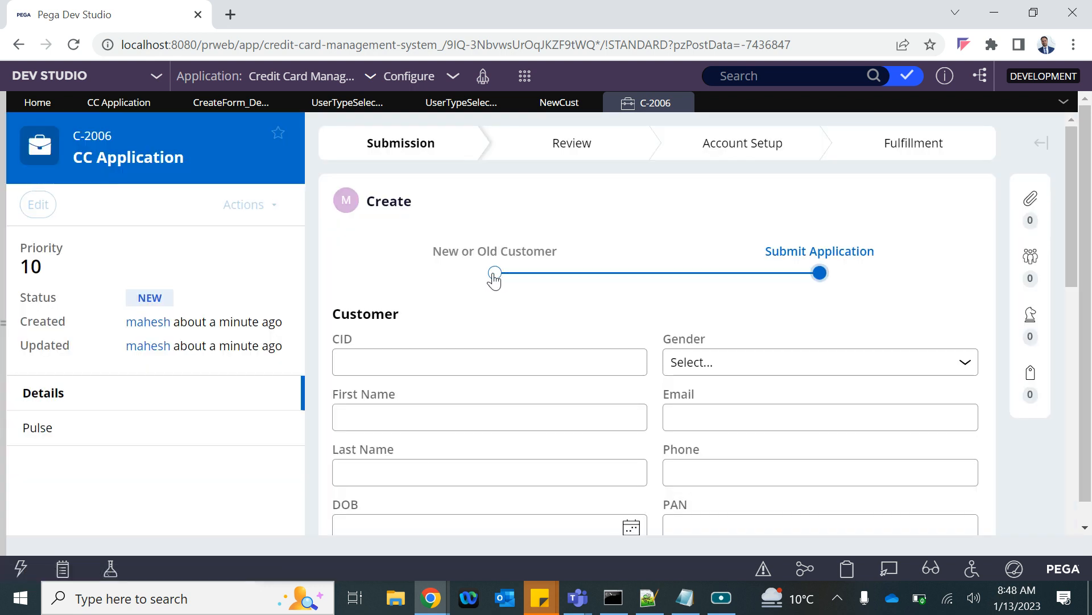
click(495, 274)
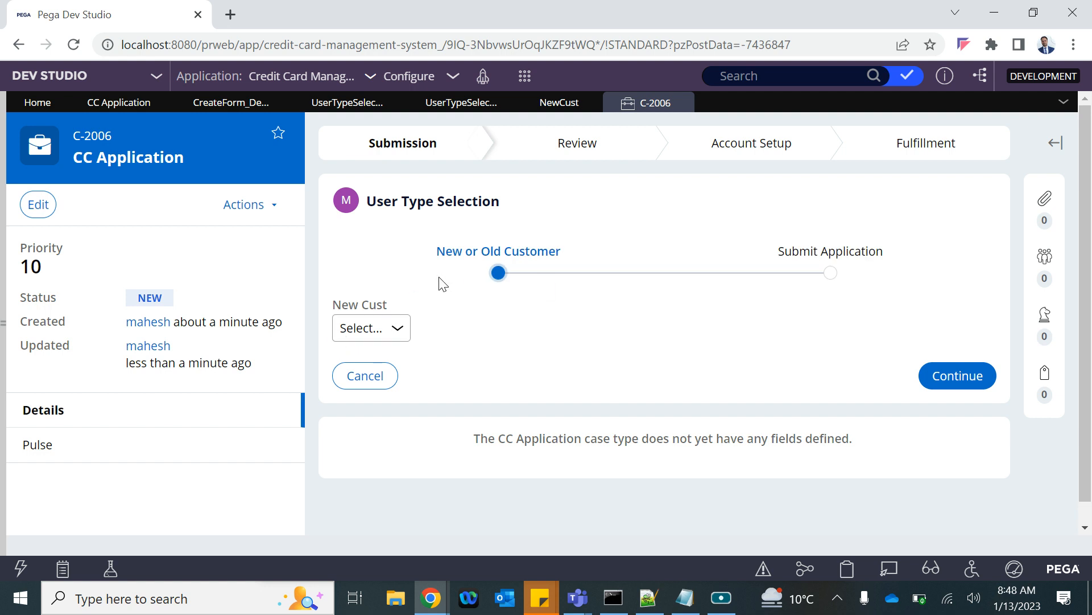
- Choose Yes for New Cust, continue to the Create form, look through its fields down to Employment, and go back
click(391, 323)
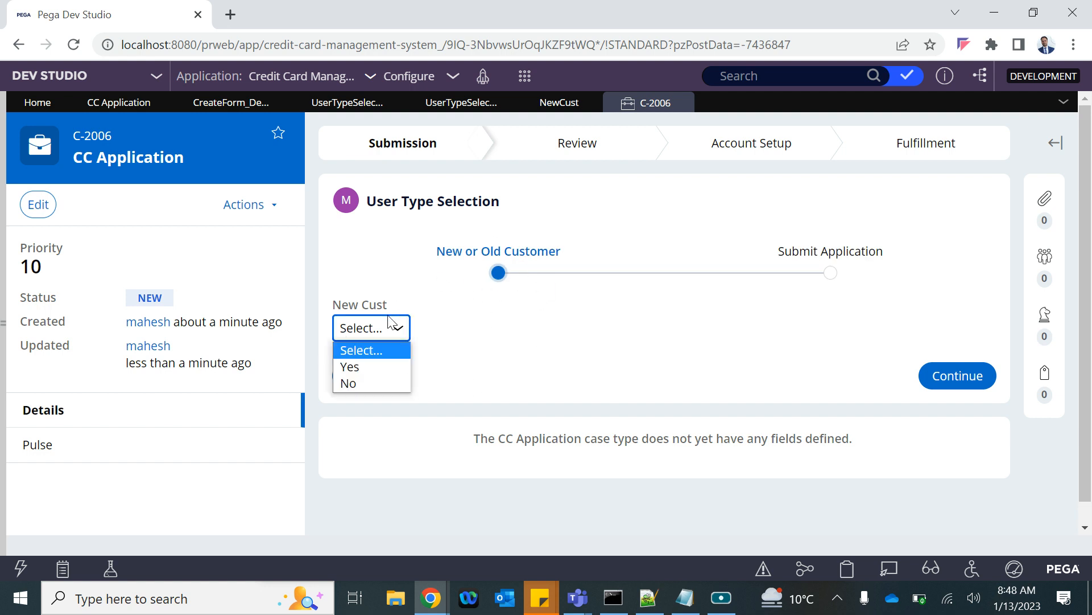
click(367, 368)
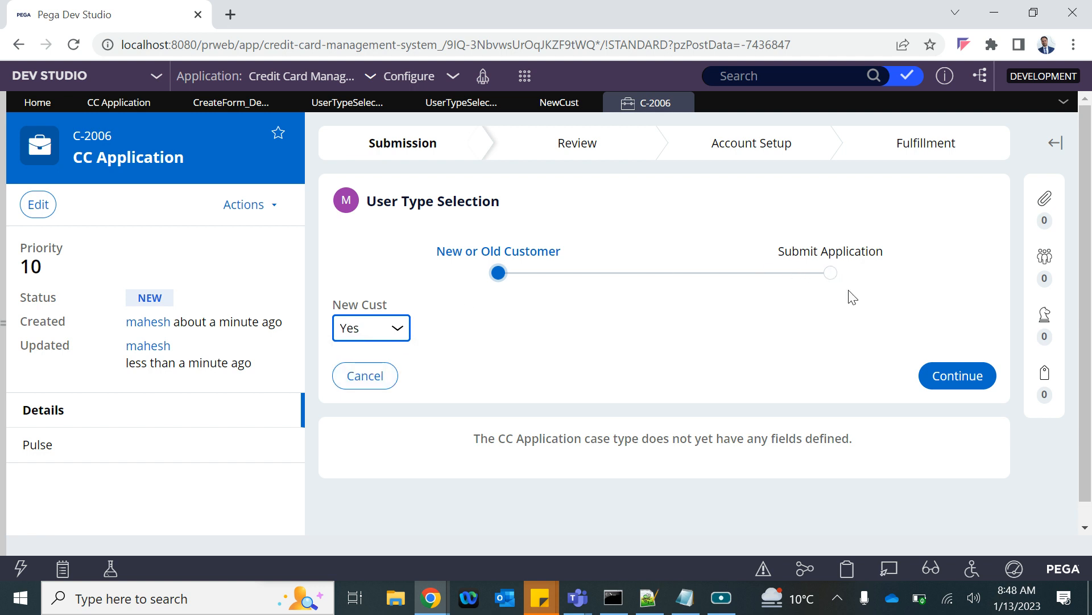
click(956, 377)
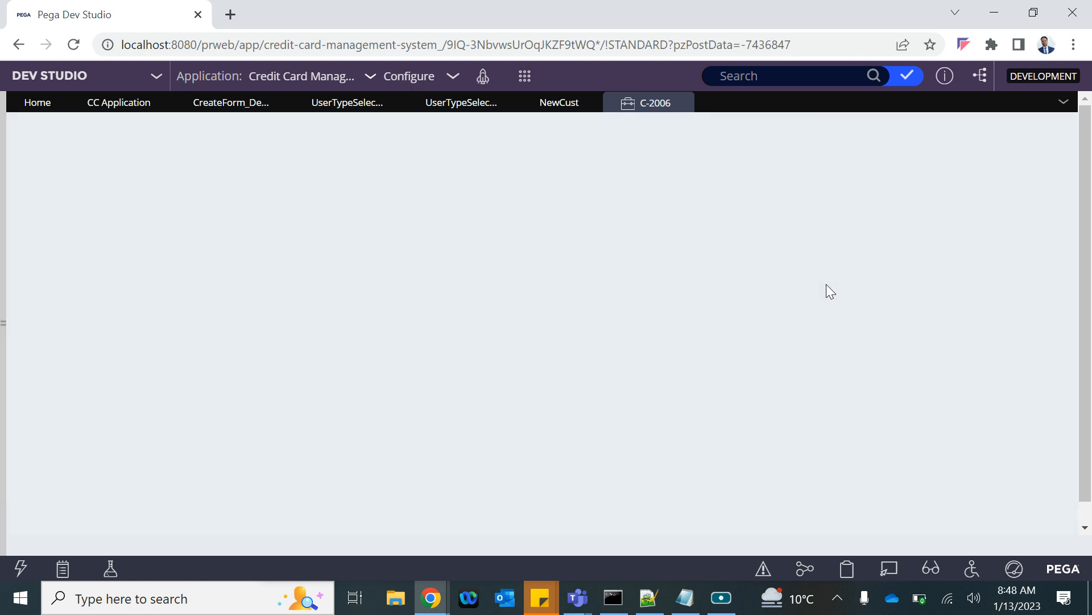
scroll(707, 378, down, 10)
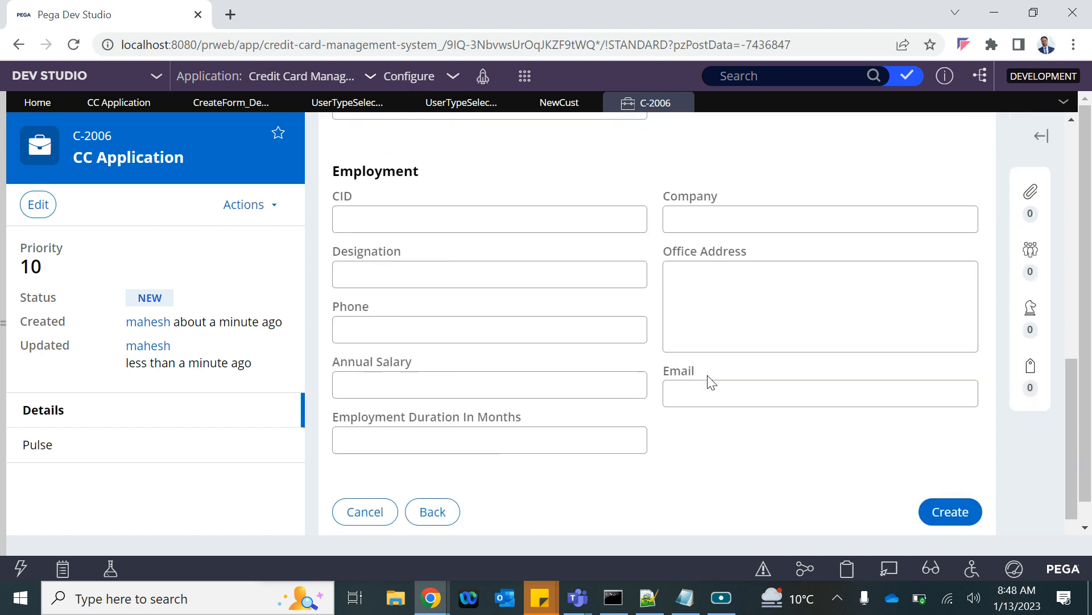
click(441, 435)
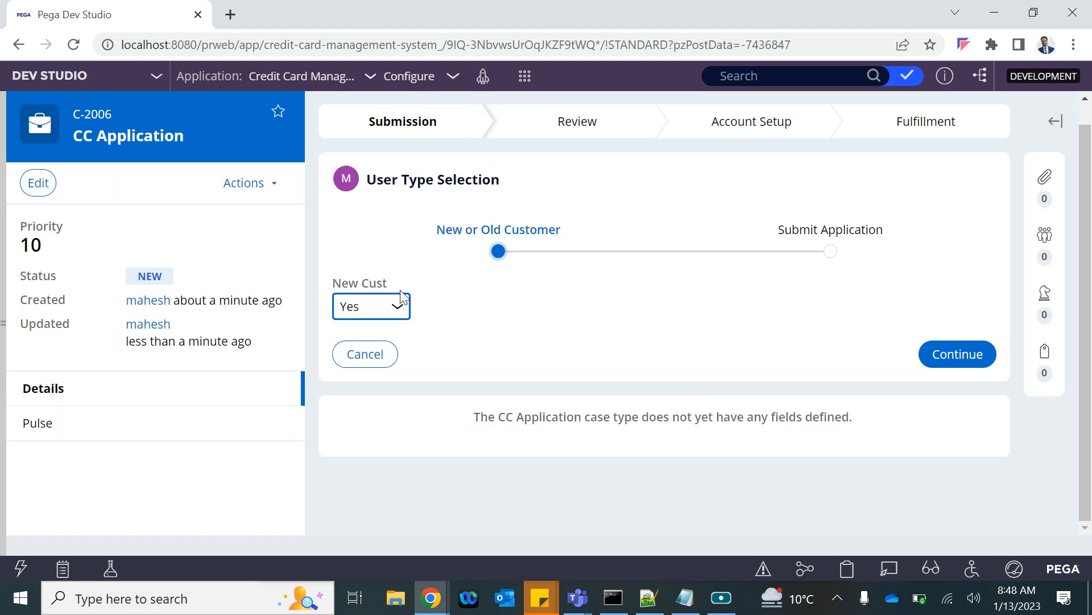
- Review the Application Submission process in the CC Application life cycle and its flow diagram
click(114, 108)
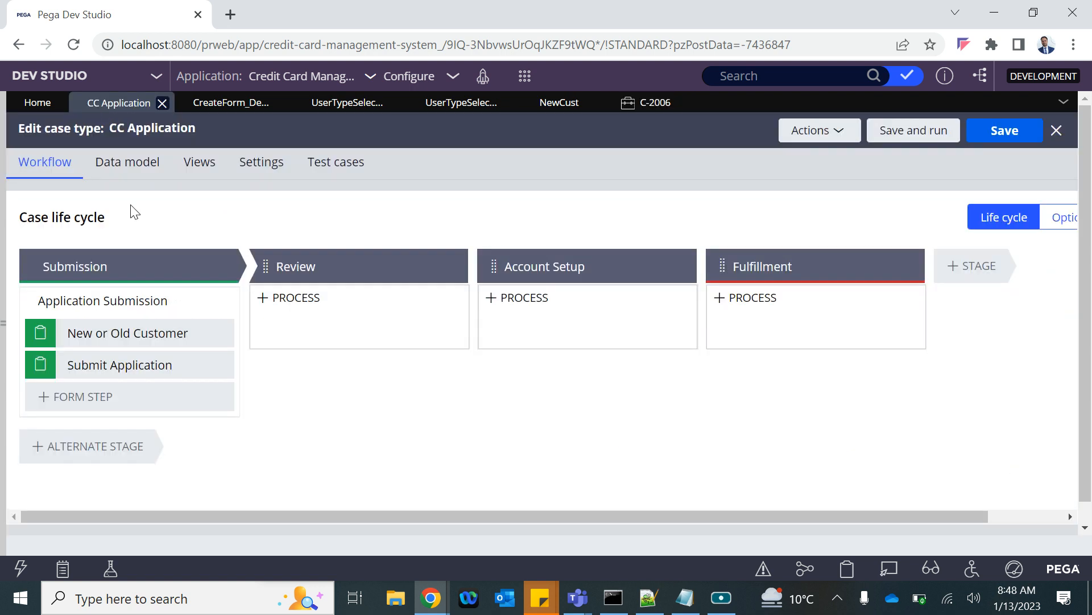
click(85, 307)
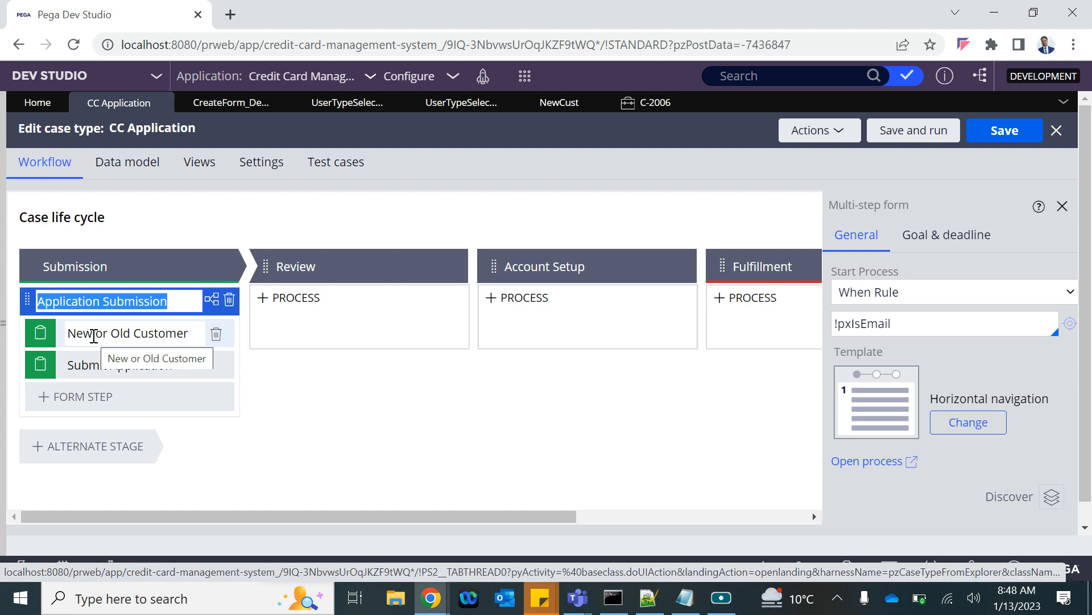
click(227, 103)
click(459, 326)
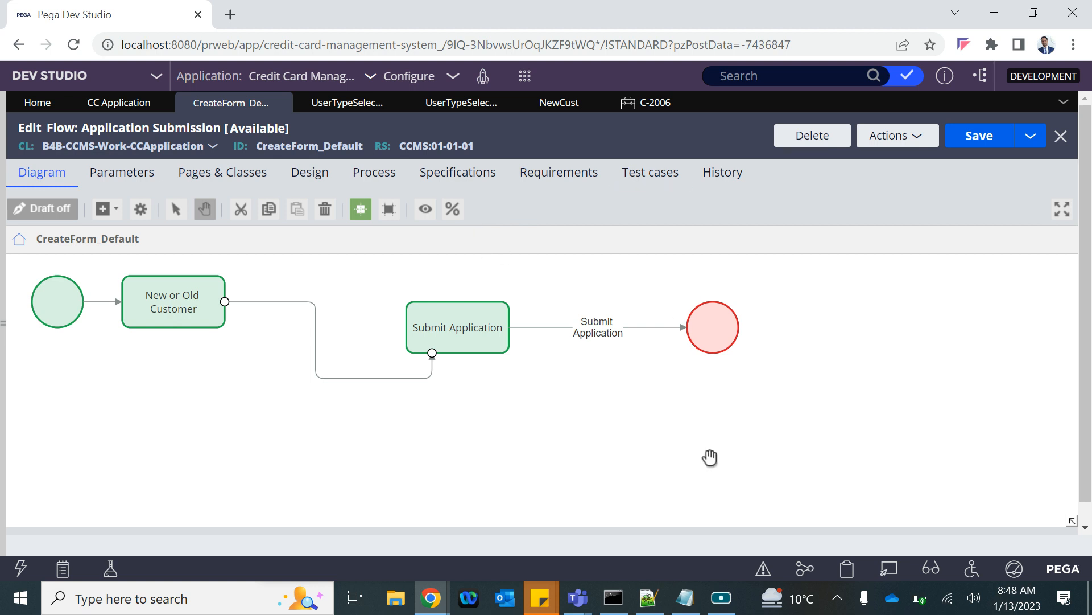
click(713, 591)
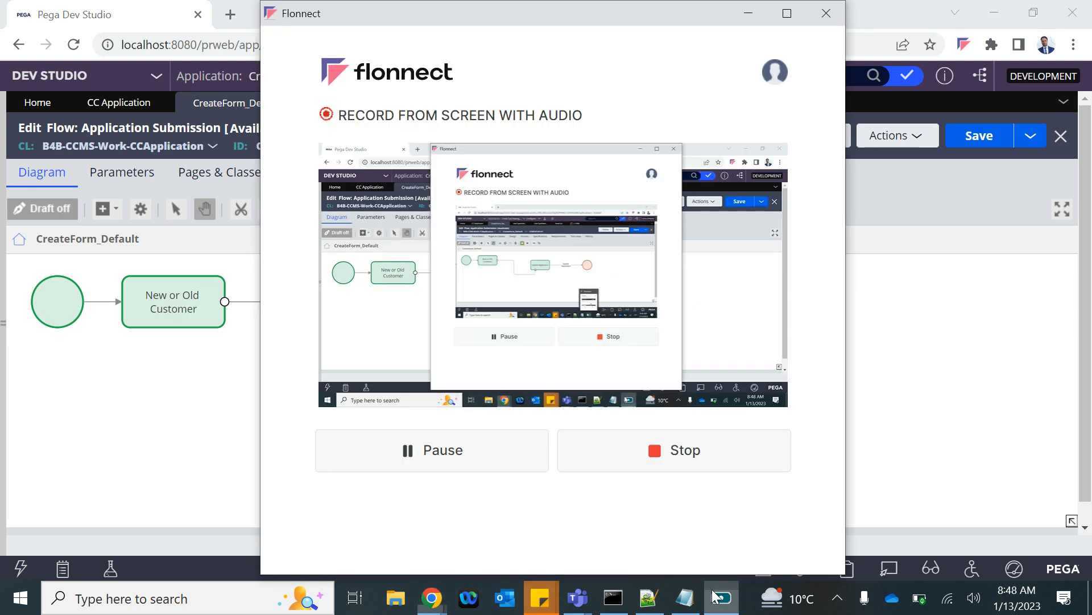